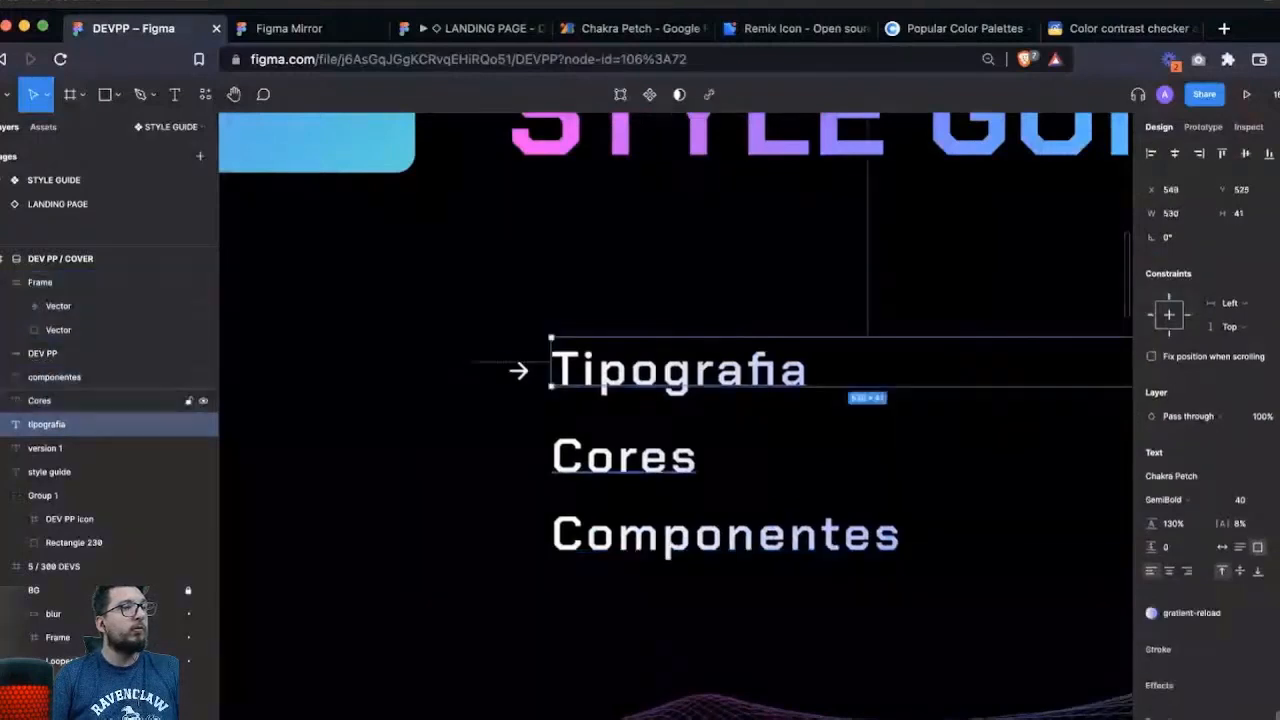
- Nudge the Tipografia, Cores and Componentes texts together slightly to the right, away from the arrow icon
shift+click(645, 458)
shift+click(700, 536)
key(shift+Right)
click(519, 371)
drag(519, 371, 519, 457)
key(super+z)
drag(519, 371, 519, 457)
key(super+d)
key(super+z)
key(super+z)
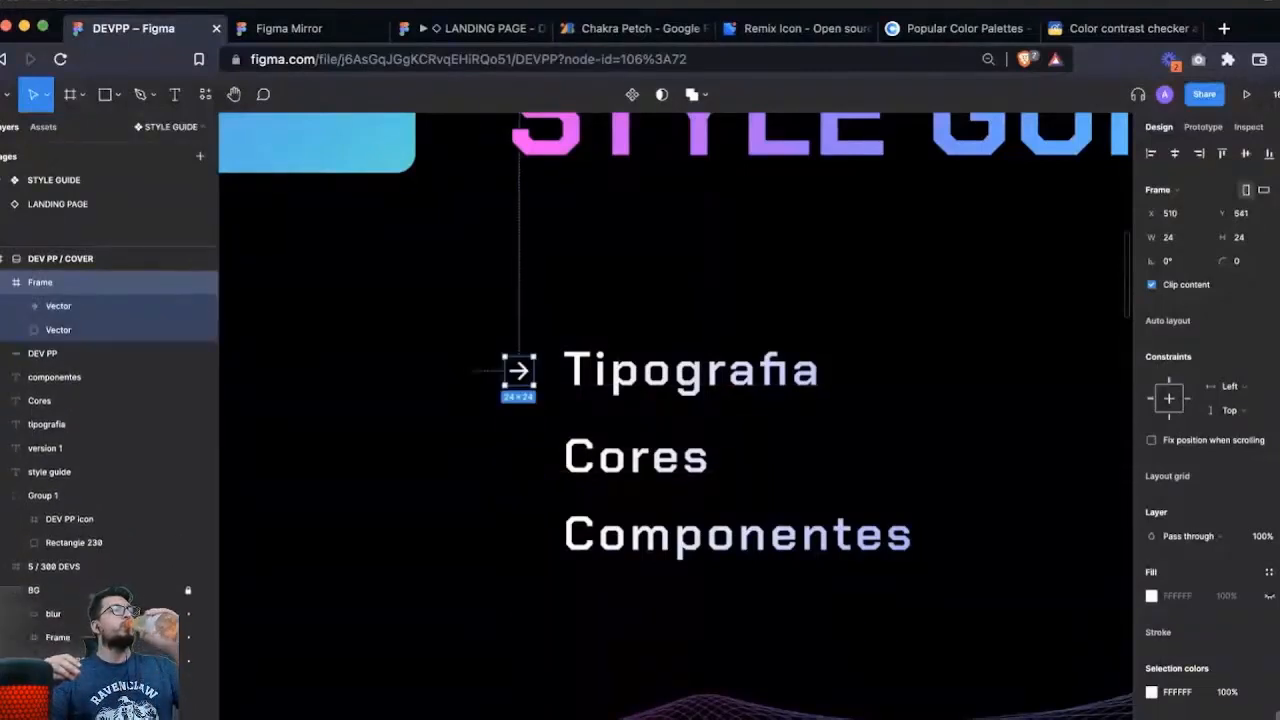
- Duplicate the white arrow icon so that one copy sits beside Cores and another beside Componentes
drag(519, 371, 518, 498)
key(super+d)
scroll(517, 534, down, 1)
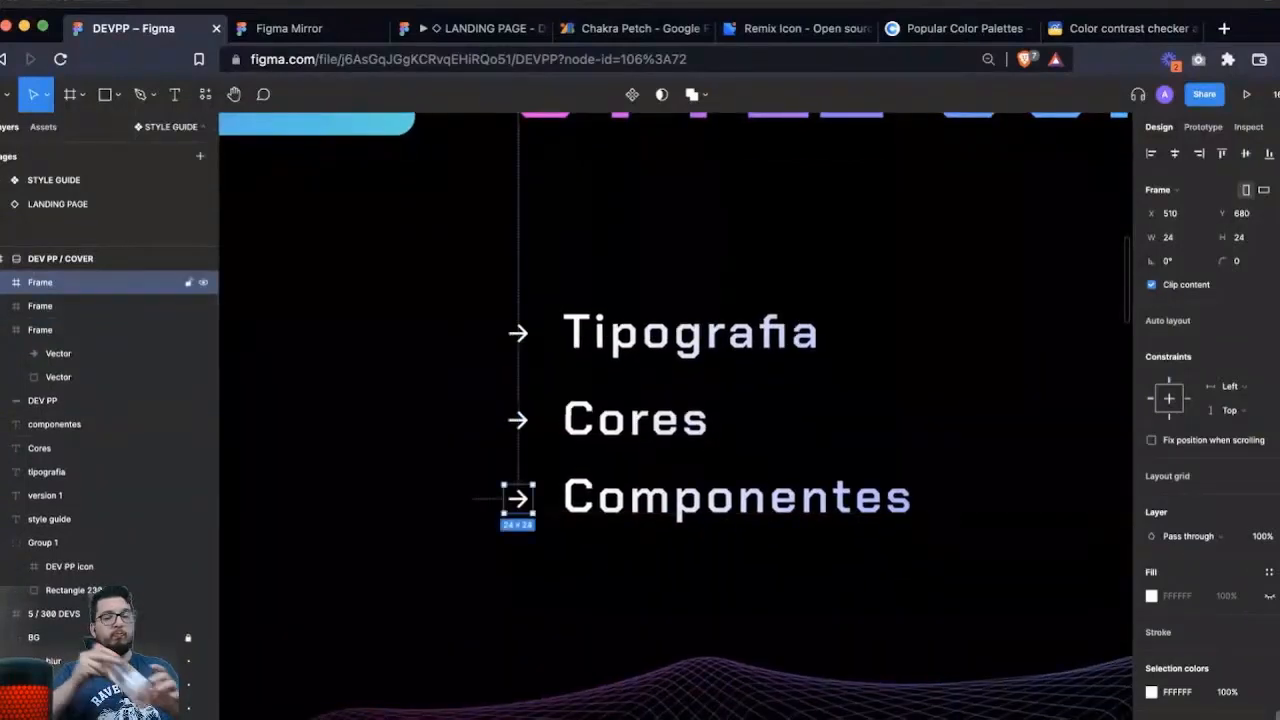
key(Escape)
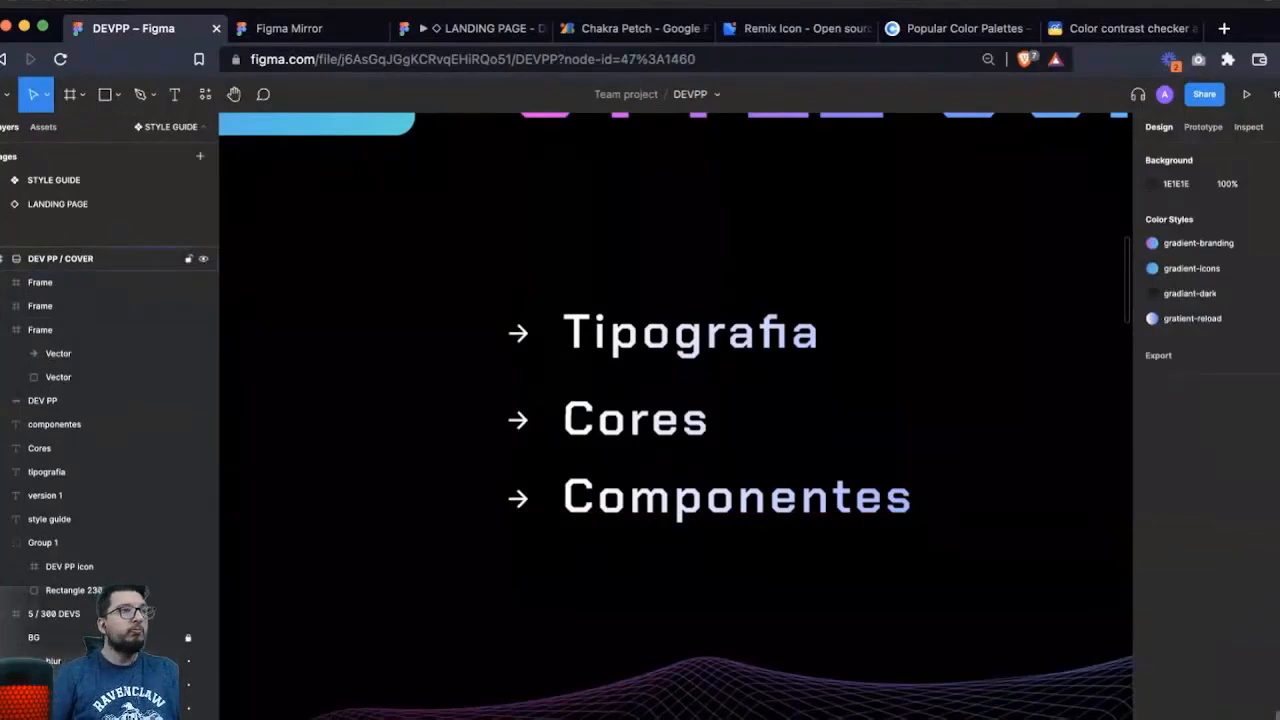
- Examine the whole DEV PP / COVER frame, including its logo, title and arrow list
scroll(673, 441, down, 5)
scroll(620, 430, right, 1)
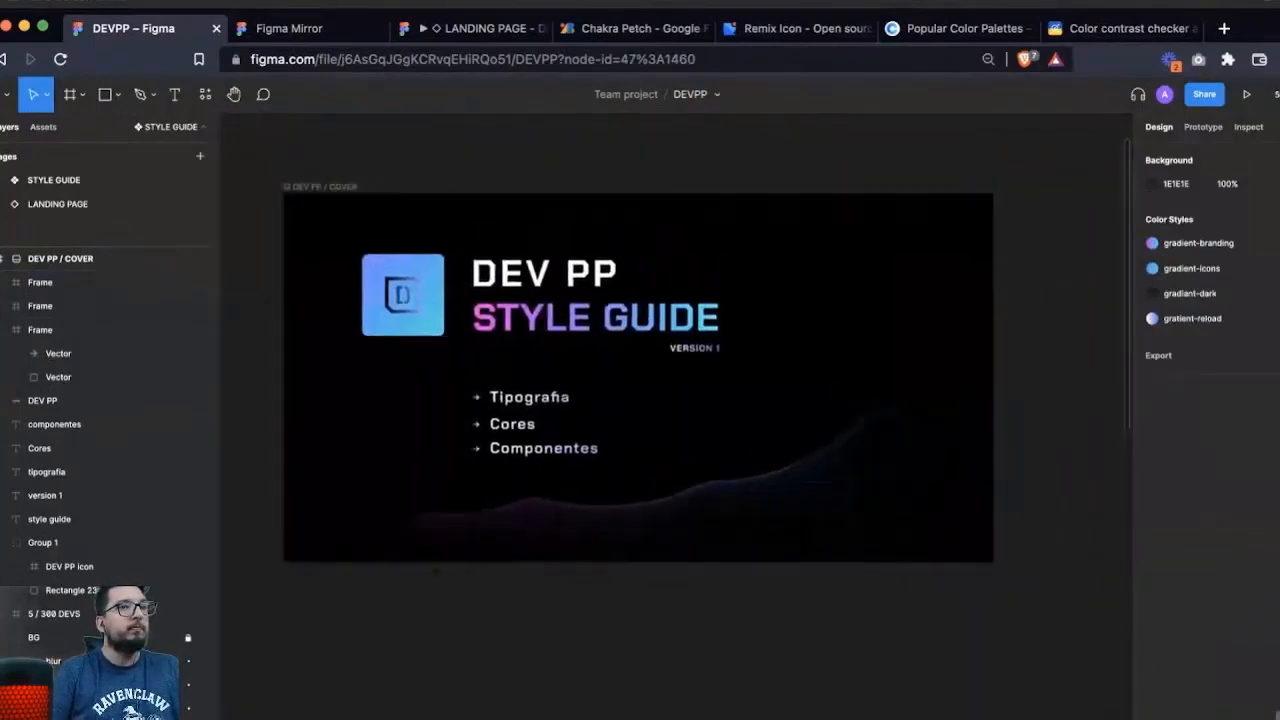
drag(268, 154, 712, 409)
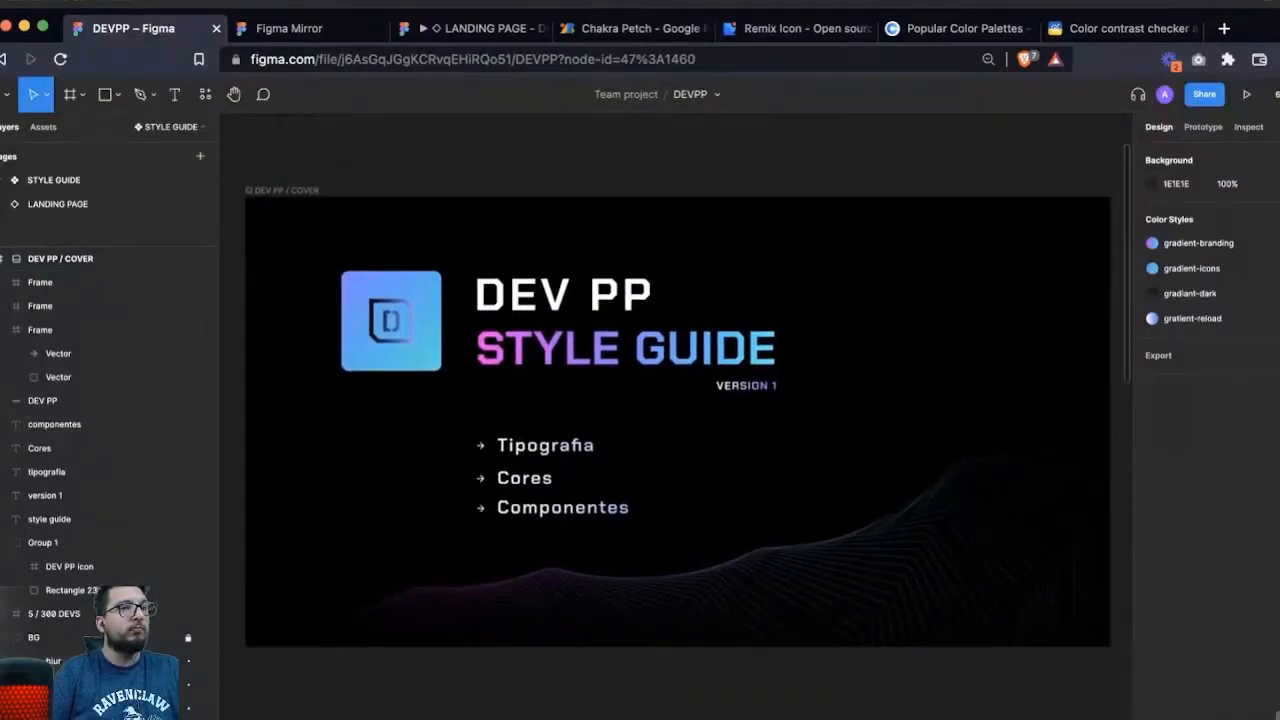
scroll(645, 443, left, 1)
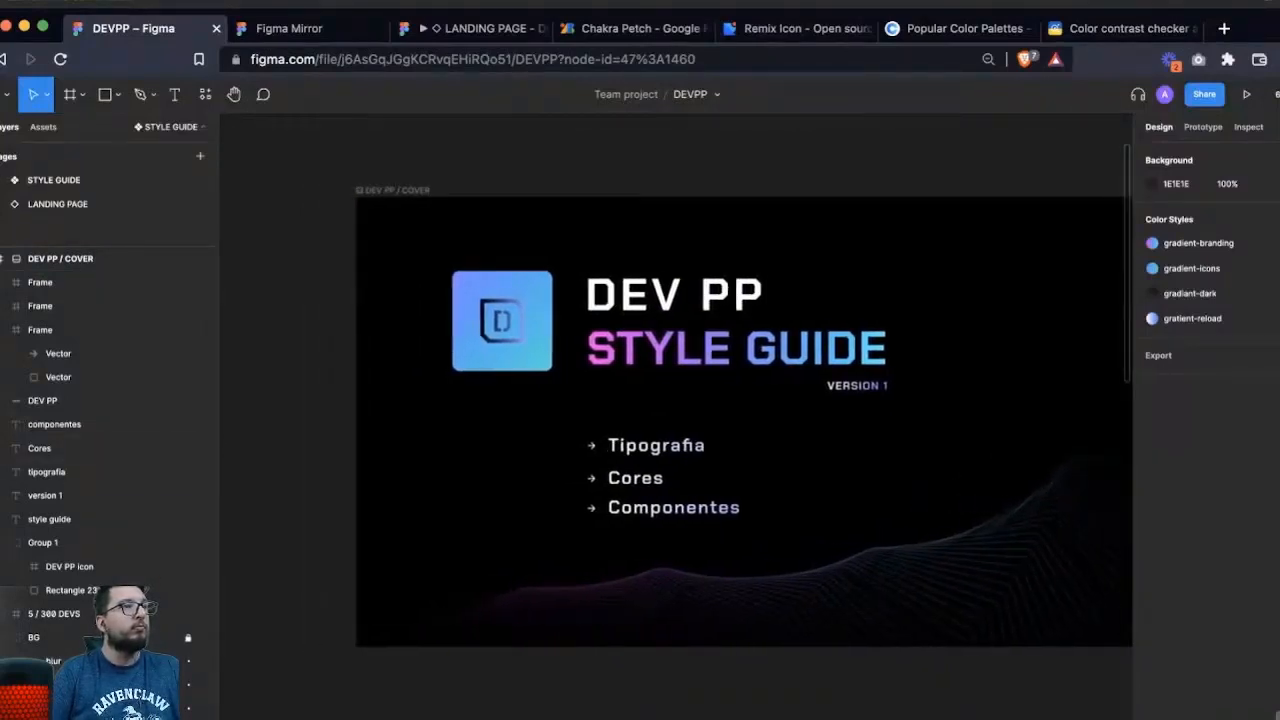
scroll(645, 443, right, 1)
click(700, 432)
key(Escape)
scroll(690, 430, right, 1)
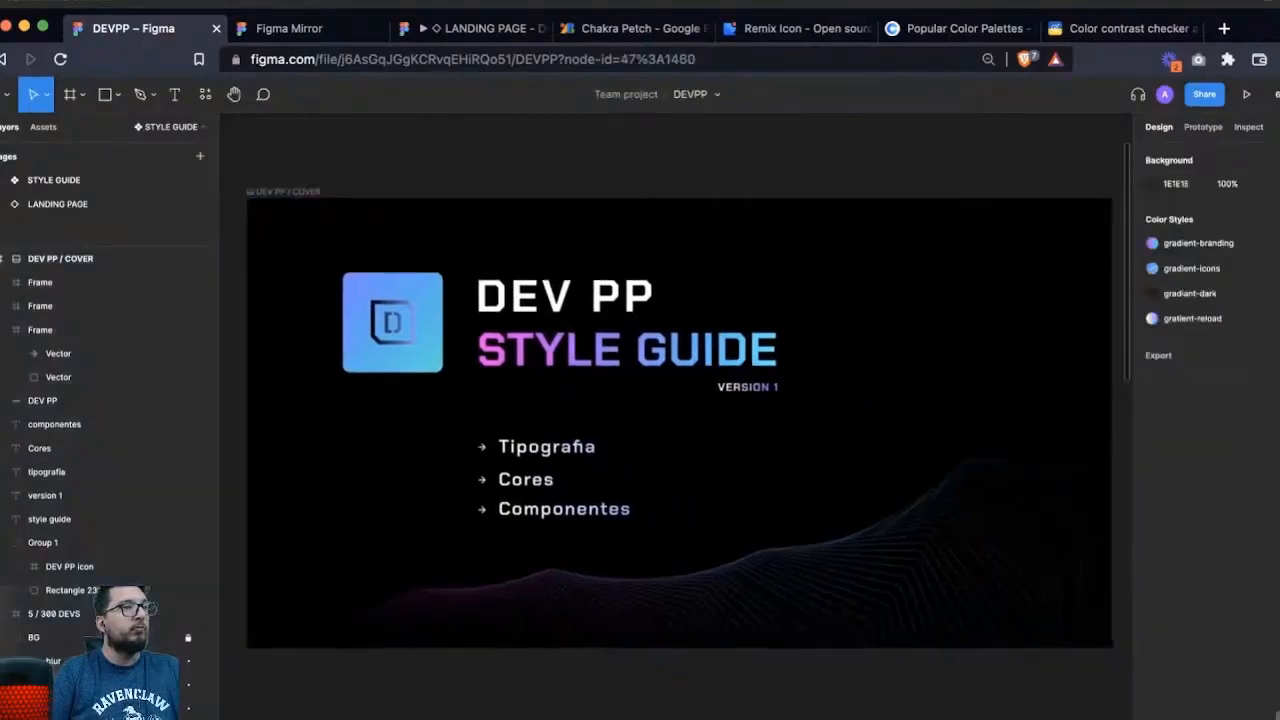
- Survey the typography and color pages of the style guide next to the cover
scroll(674, 443, down, 5)
scroll(674, 443, right, 1)
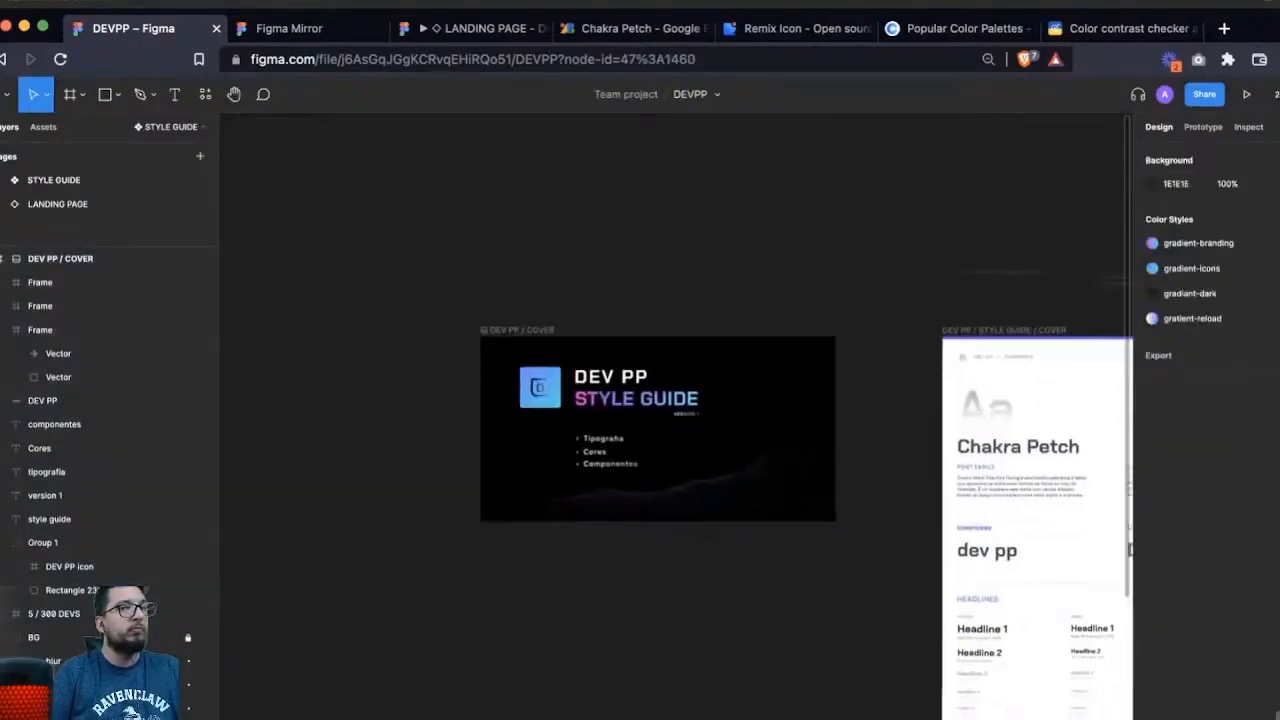
scroll(674, 443, right, 2)
scroll(680, 420, right, 4)
scroll(680, 420, down, 4)
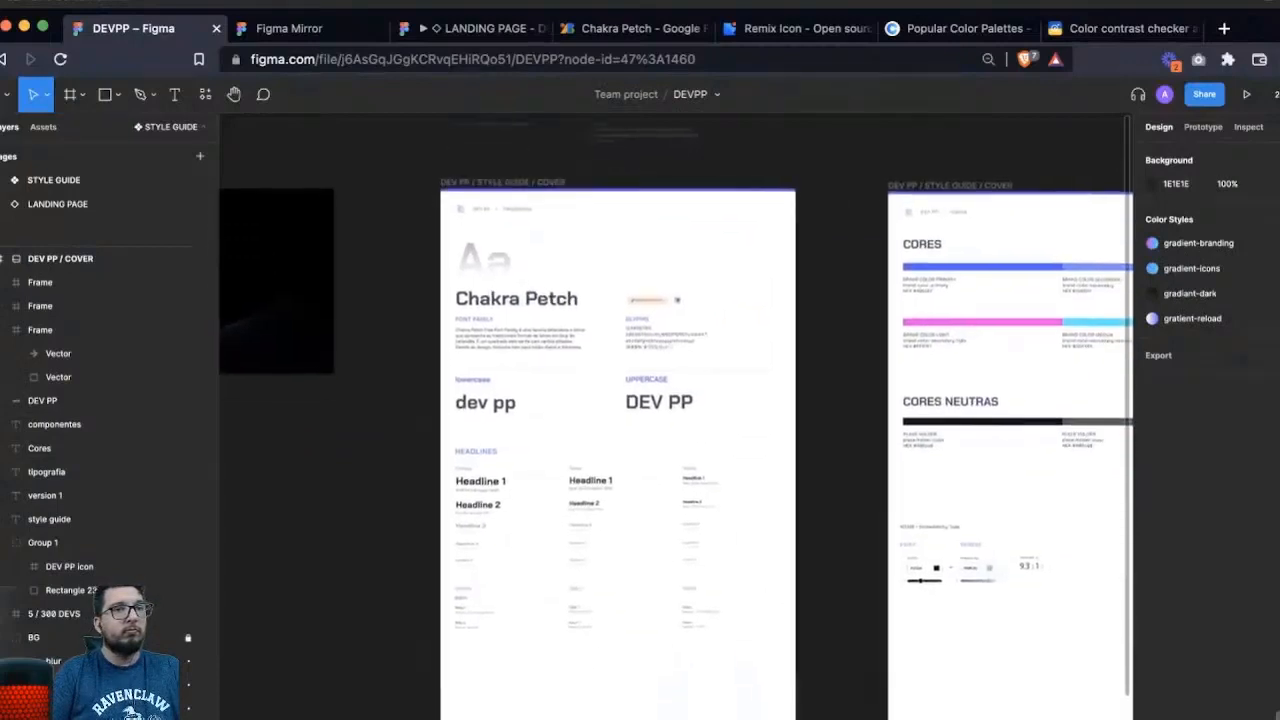
scroll(676, 418, up, 3)
scroll(676, 418, left, 4)
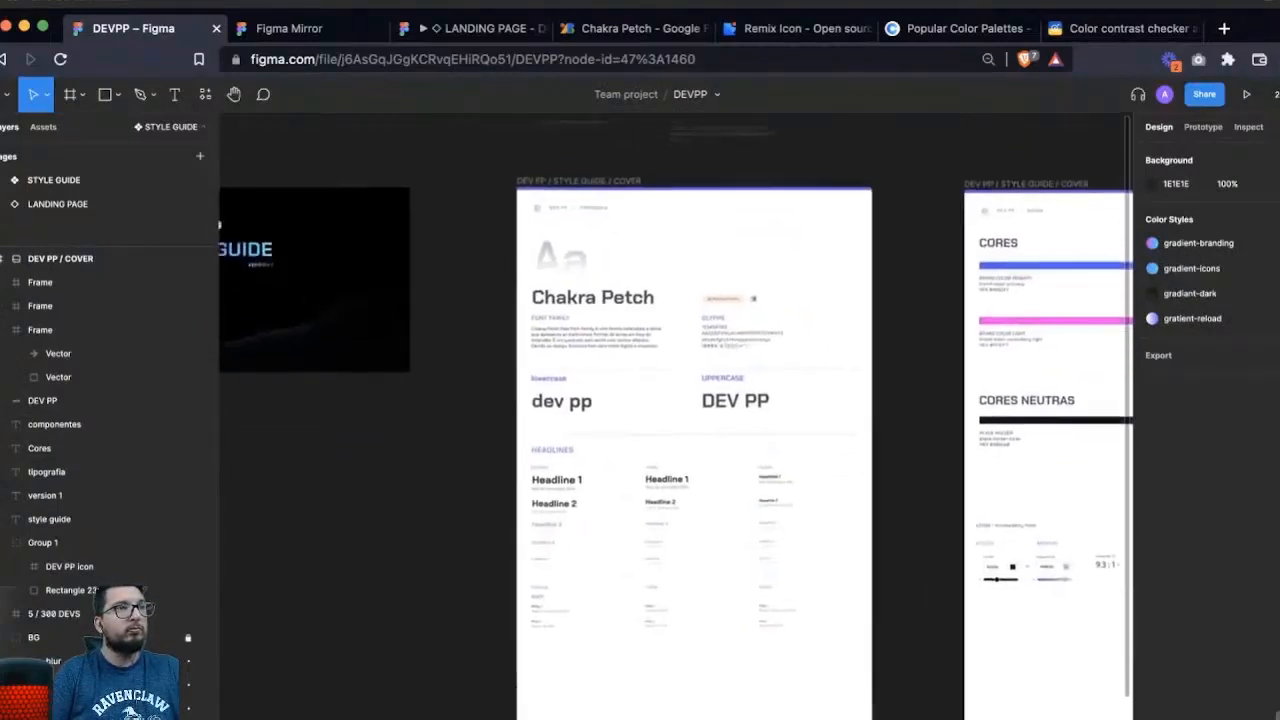
scroll(676, 418, left, 3)
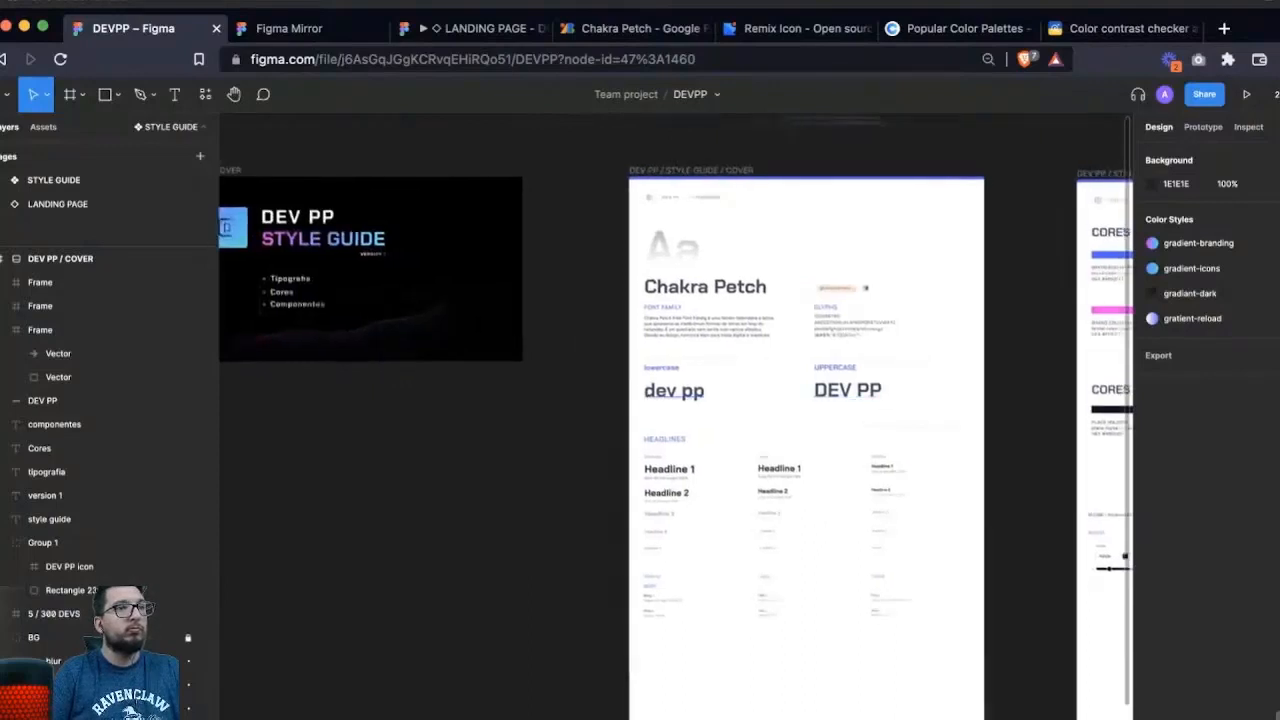
- Insert square brackets [] after the asterisk in the symbols line of the GLYPHS text on the typography page
drag(644, 264, 988, 552)
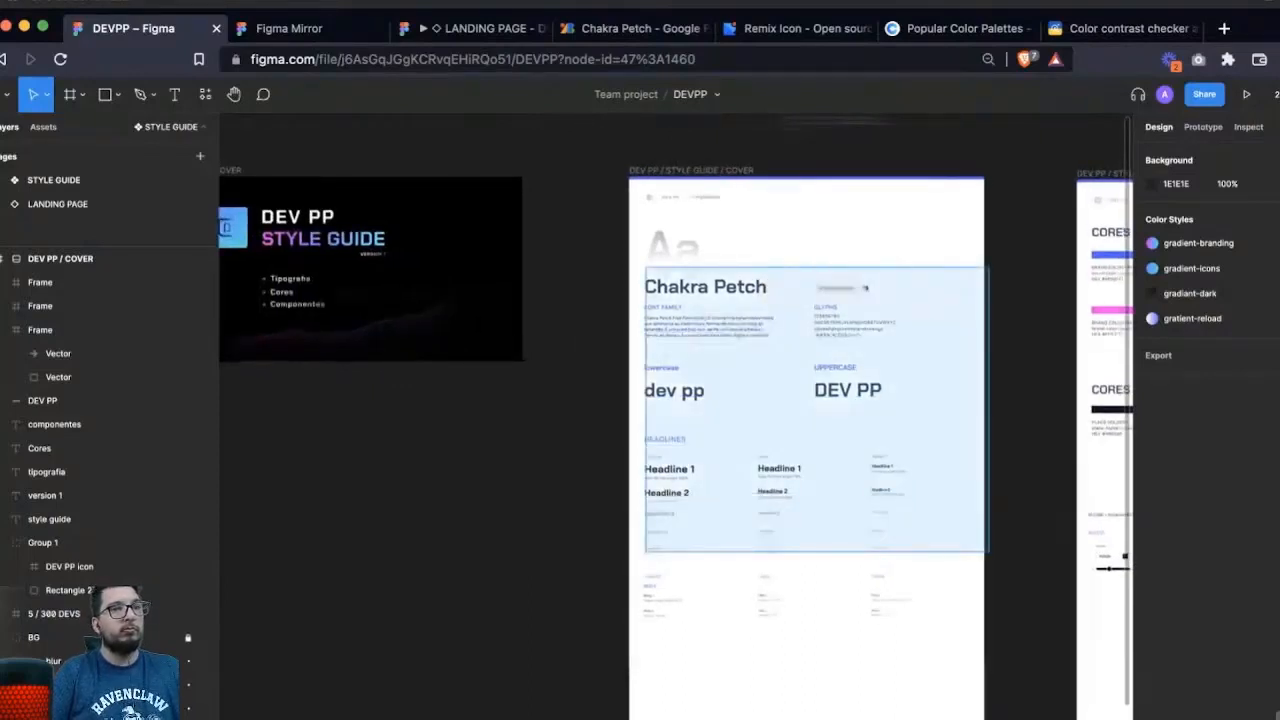
drag(988, 552, 988, 552)
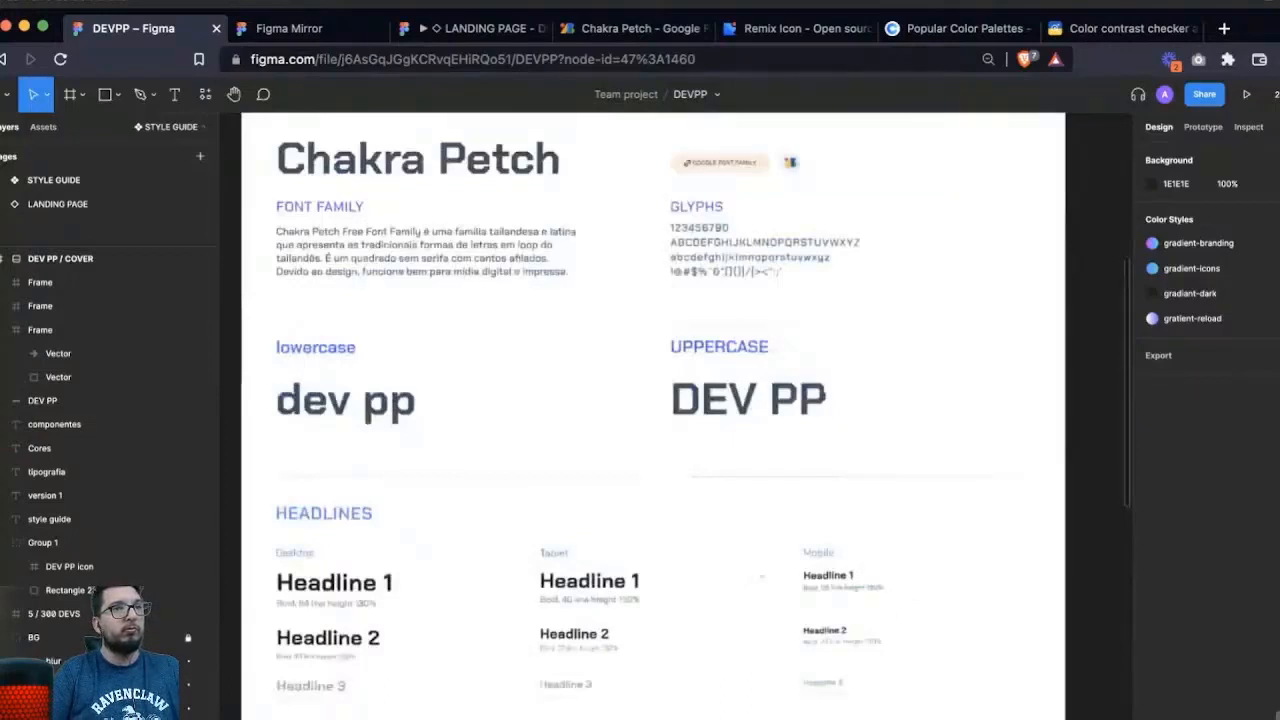
scroll(606, 258, left, 1)
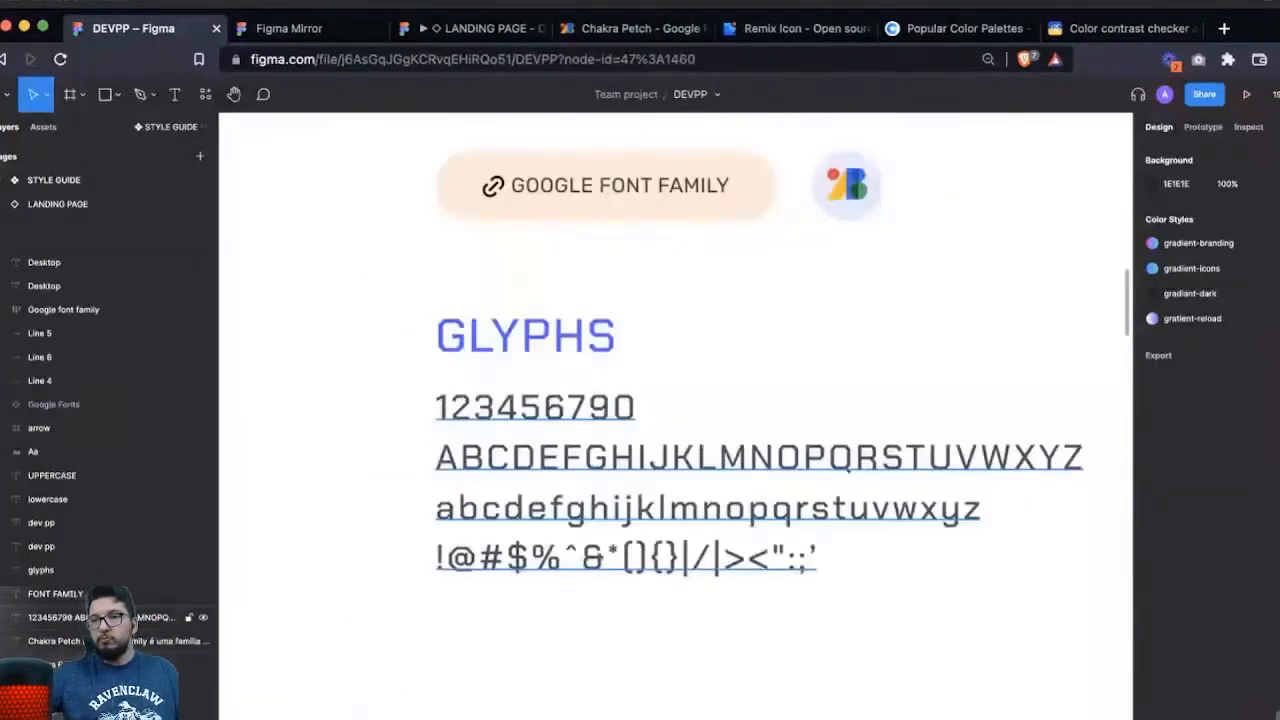
click(607, 556)
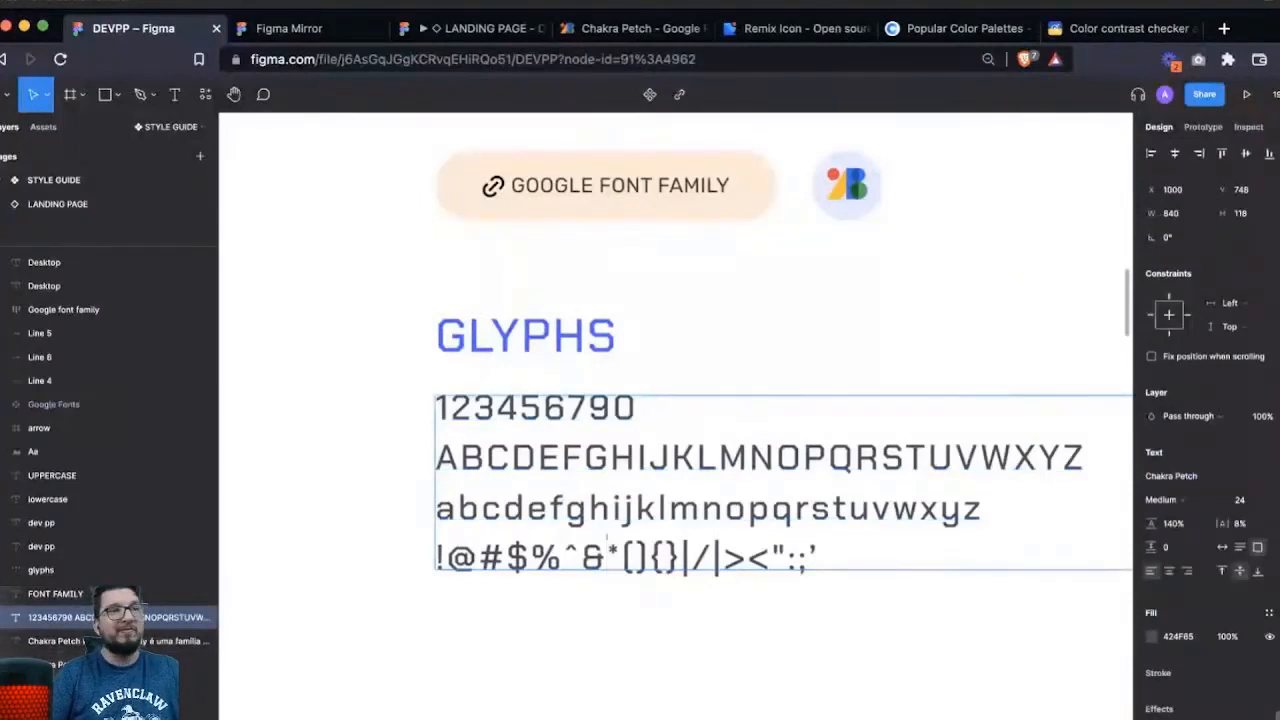
key(Right)
text([])
key(shift+Left)
key(shift+Left)
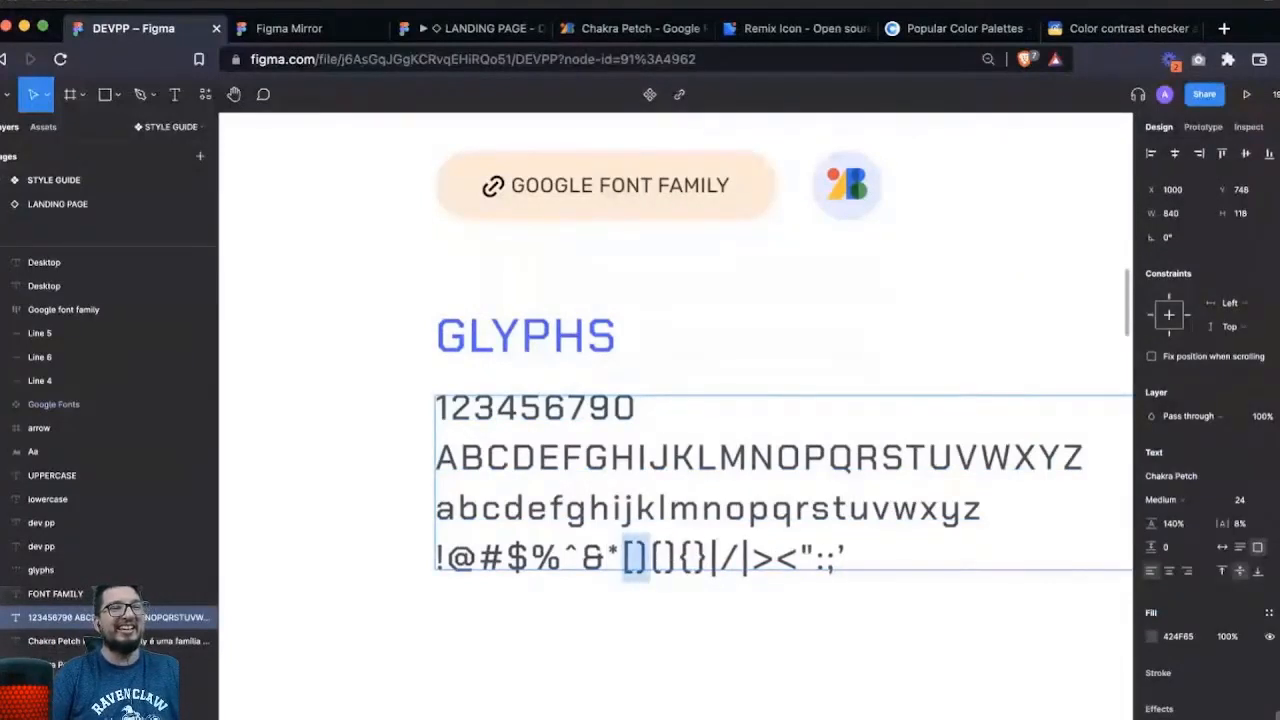
key(Escape)
key(Return)
drag(650, 557, 623, 557)
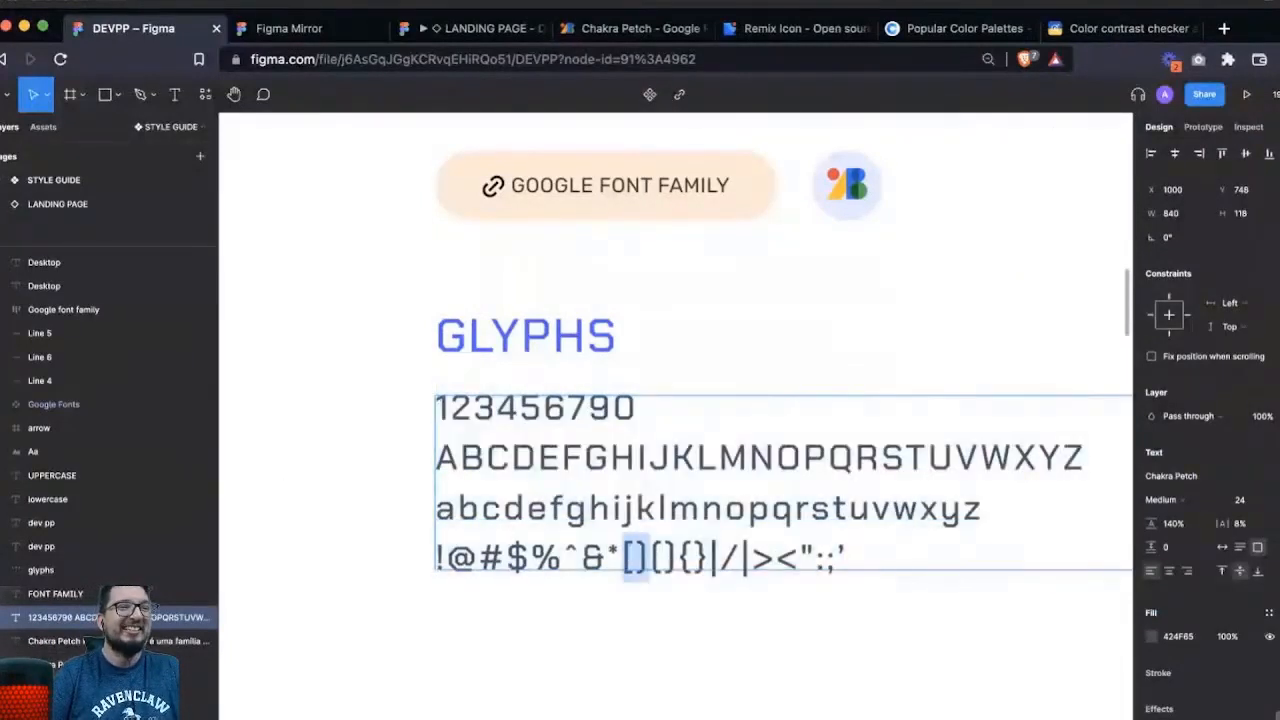
key(Escape)
key(Escape)
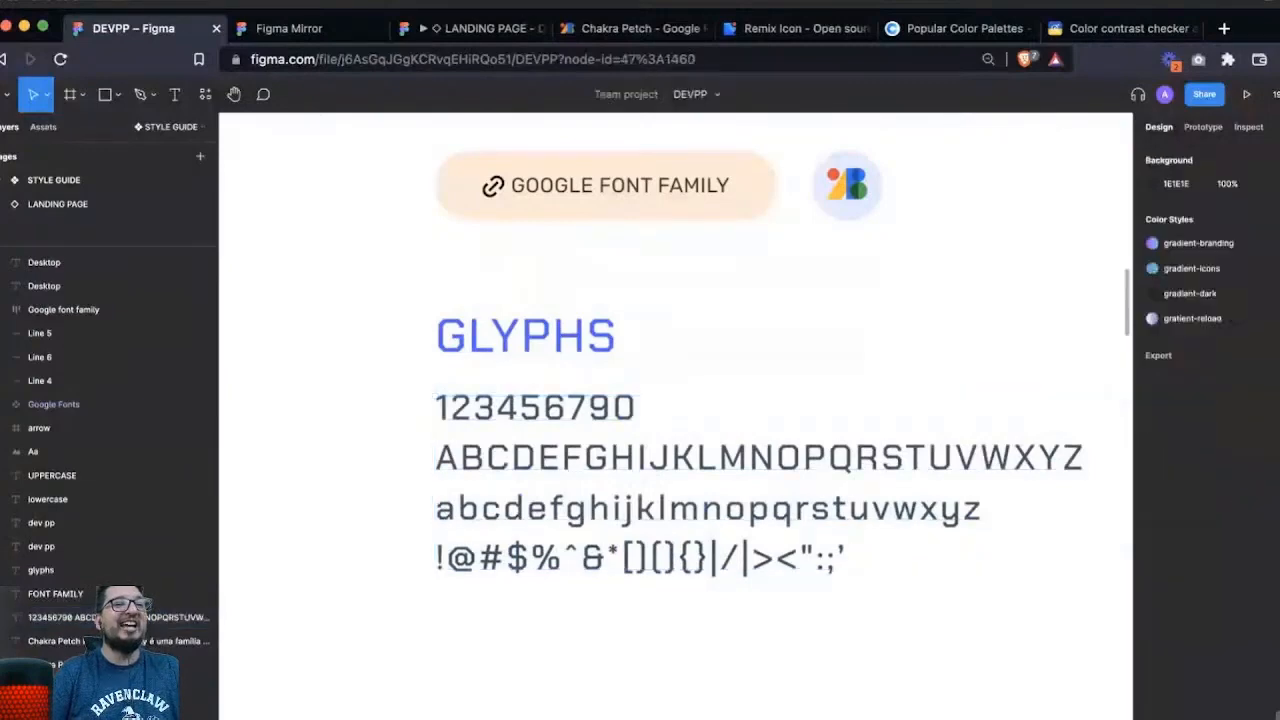
- Check the edited GLYPHS characters up close and within the surrounding typography page
key(super+minus)
scroll(676, 416, down, 1)
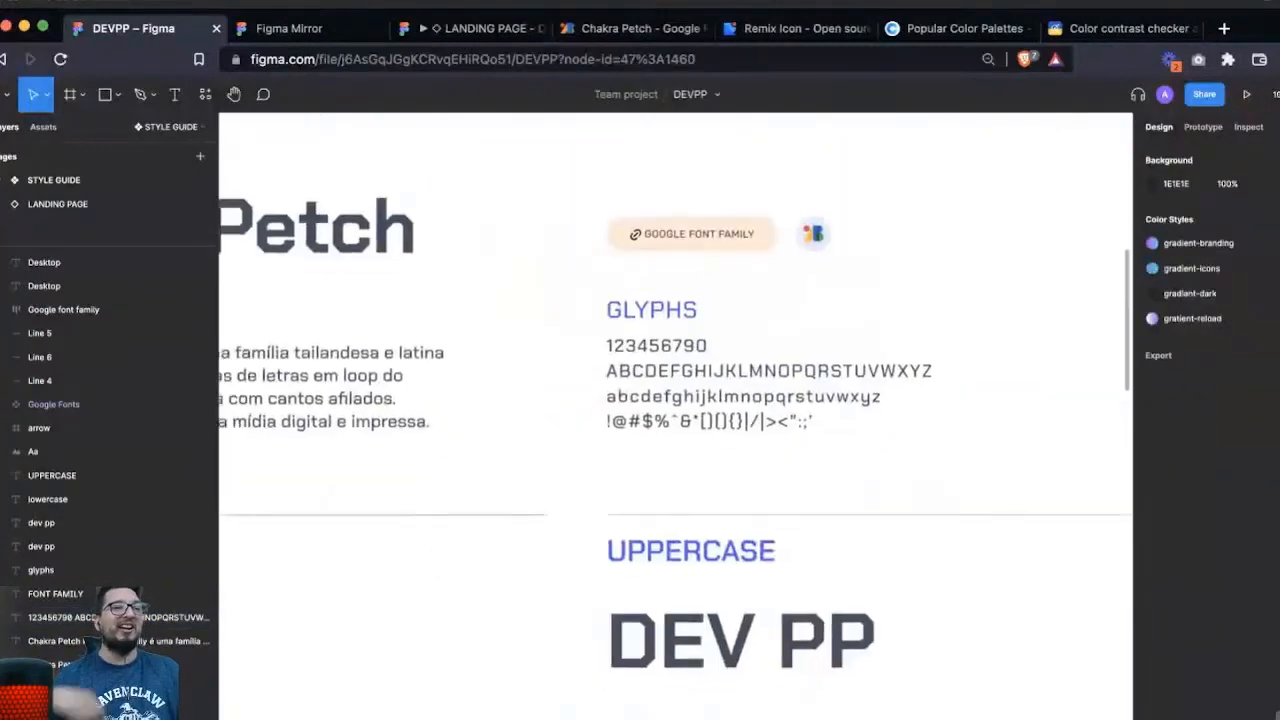
scroll(607, 335, down, 1)
drag(607, 335, 819, 476)
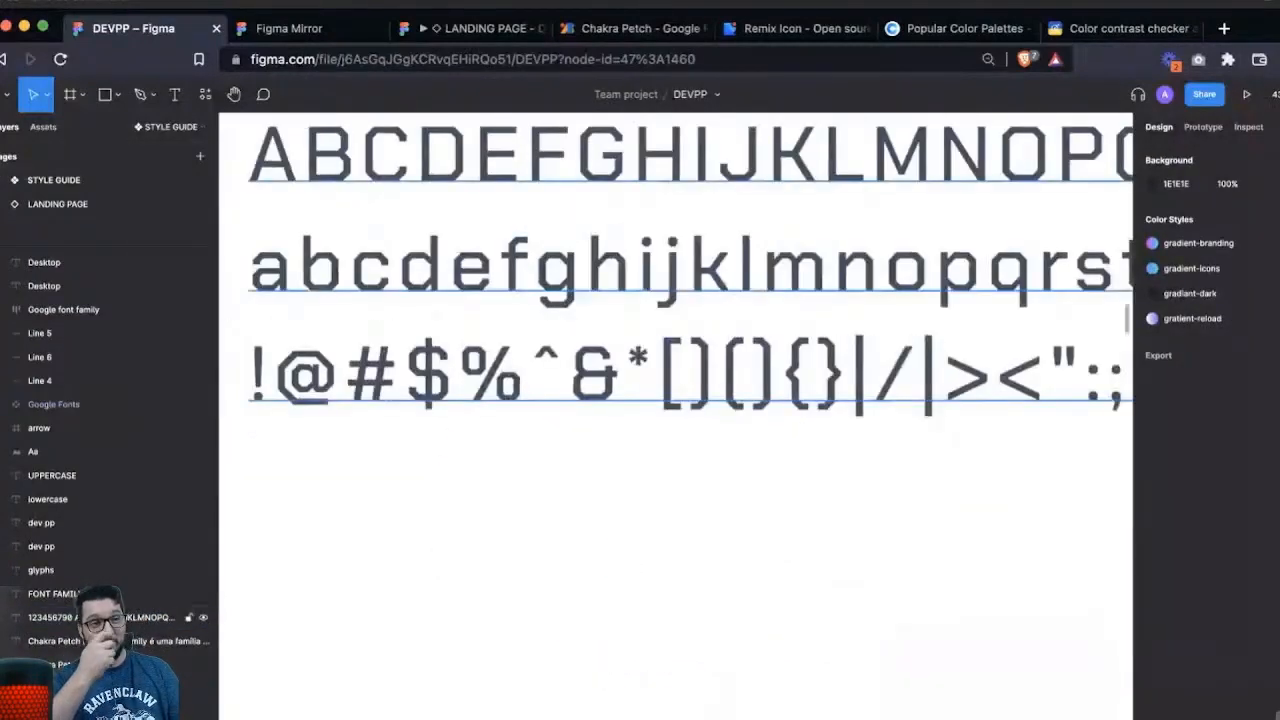
key(super+0)
scroll(770, 430, down, 1)
scroll(770, 430, left, 1)
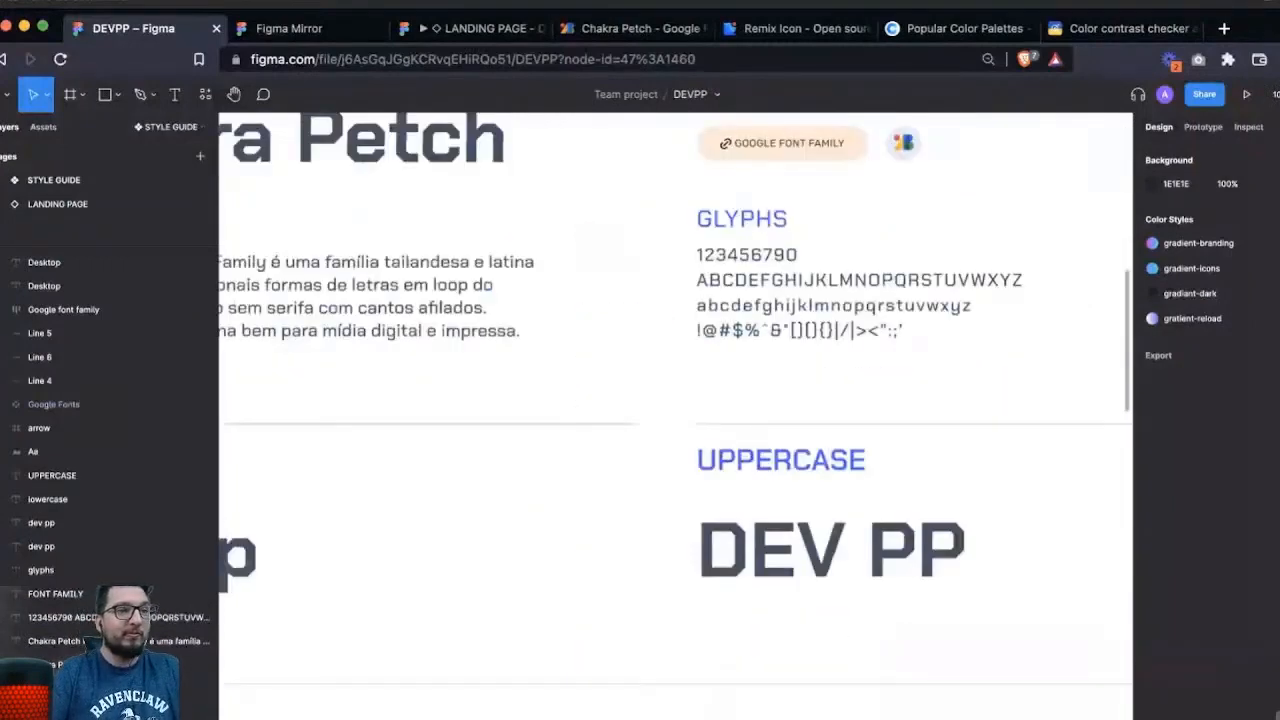
- Compare the lowercase and uppercase dev pp samples and inspect the uppercase sample's text properties
scroll(676, 416, down, 2)
scroll(676, 416, left, 3)
scroll(676, 416, right, 3)
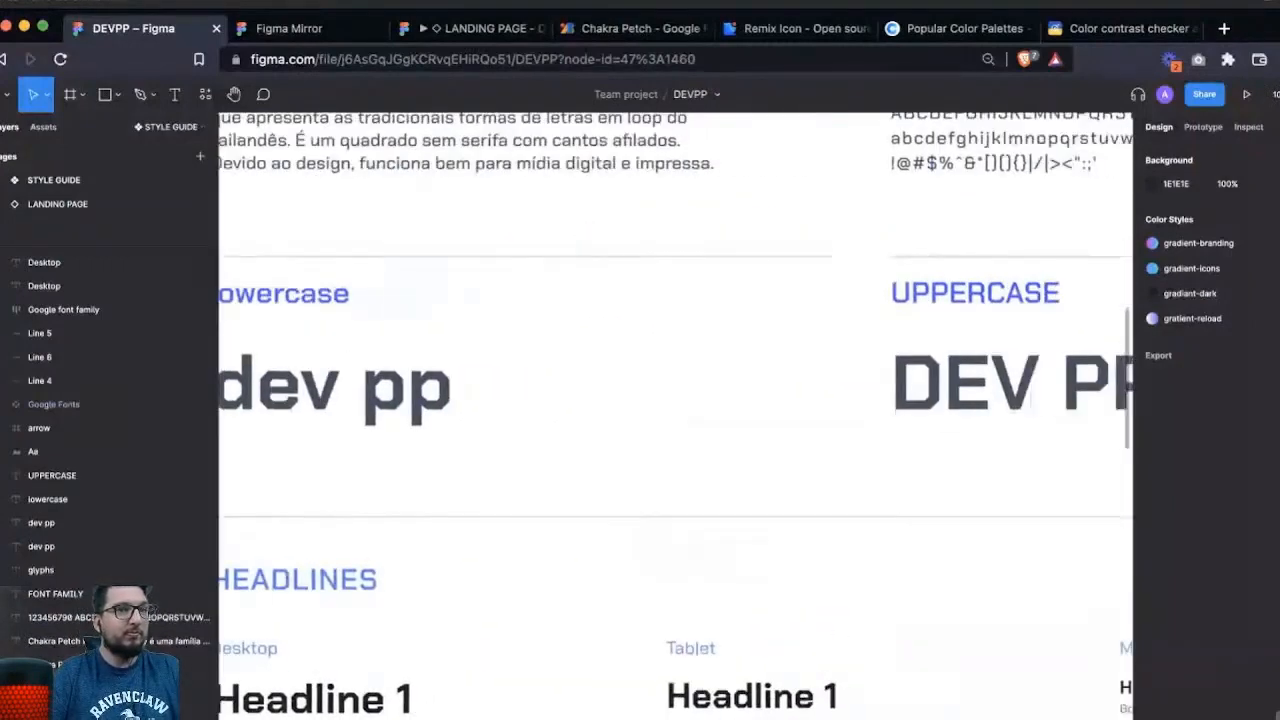
click(903, 378)
scroll(903, 378, left, 3)
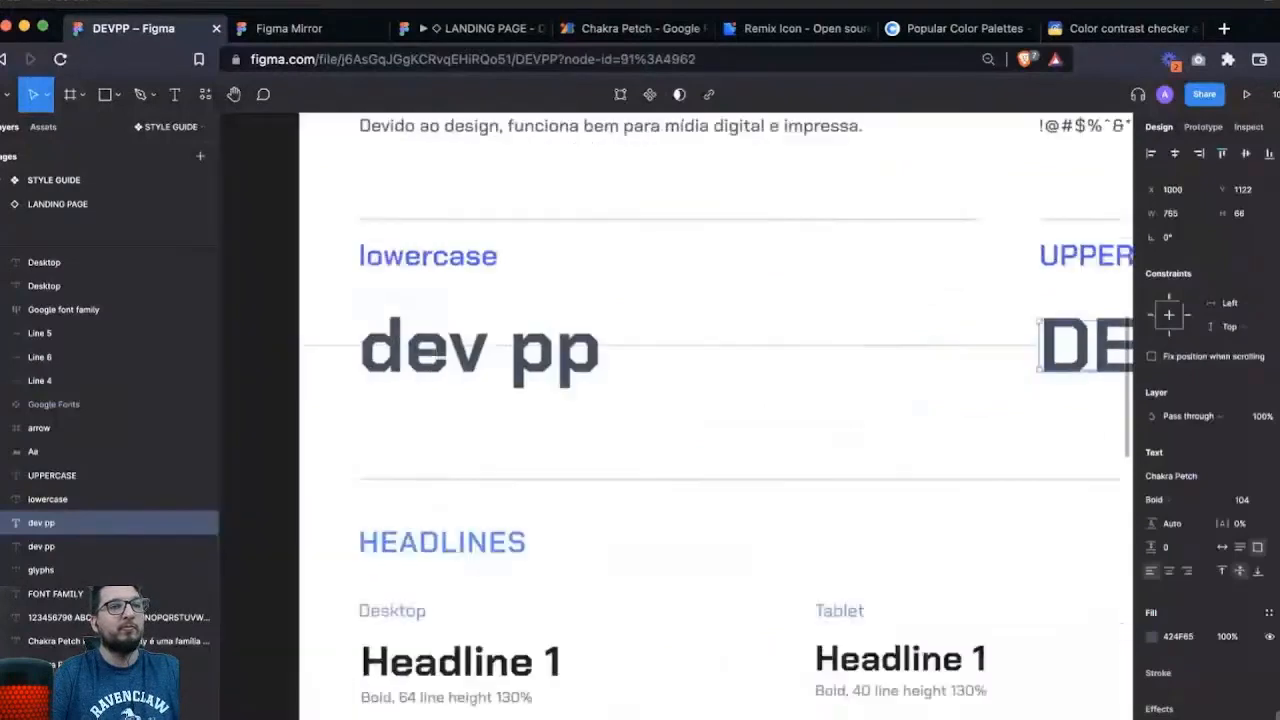
scroll(676, 416, right, 2)
scroll(676, 416, left, 3)
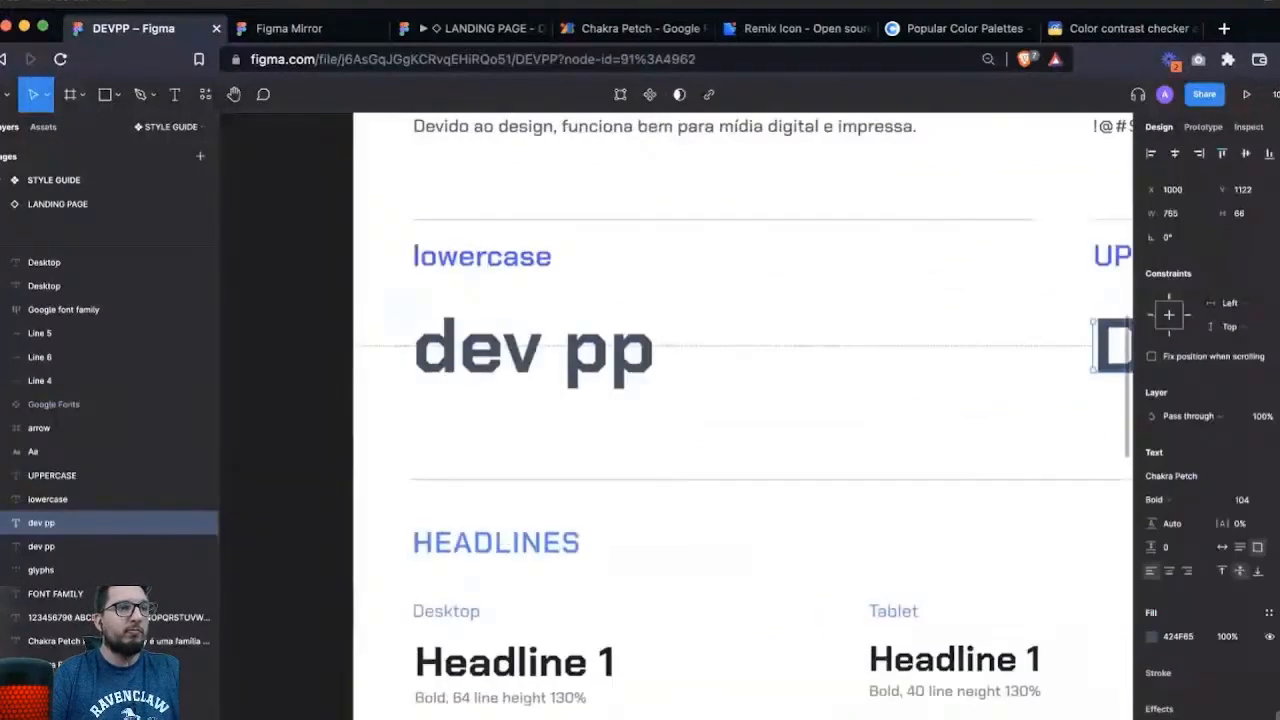
scroll(676, 416, right, 3)
scroll(676, 416, down, 3)
scroll(676, 416, left, 2)
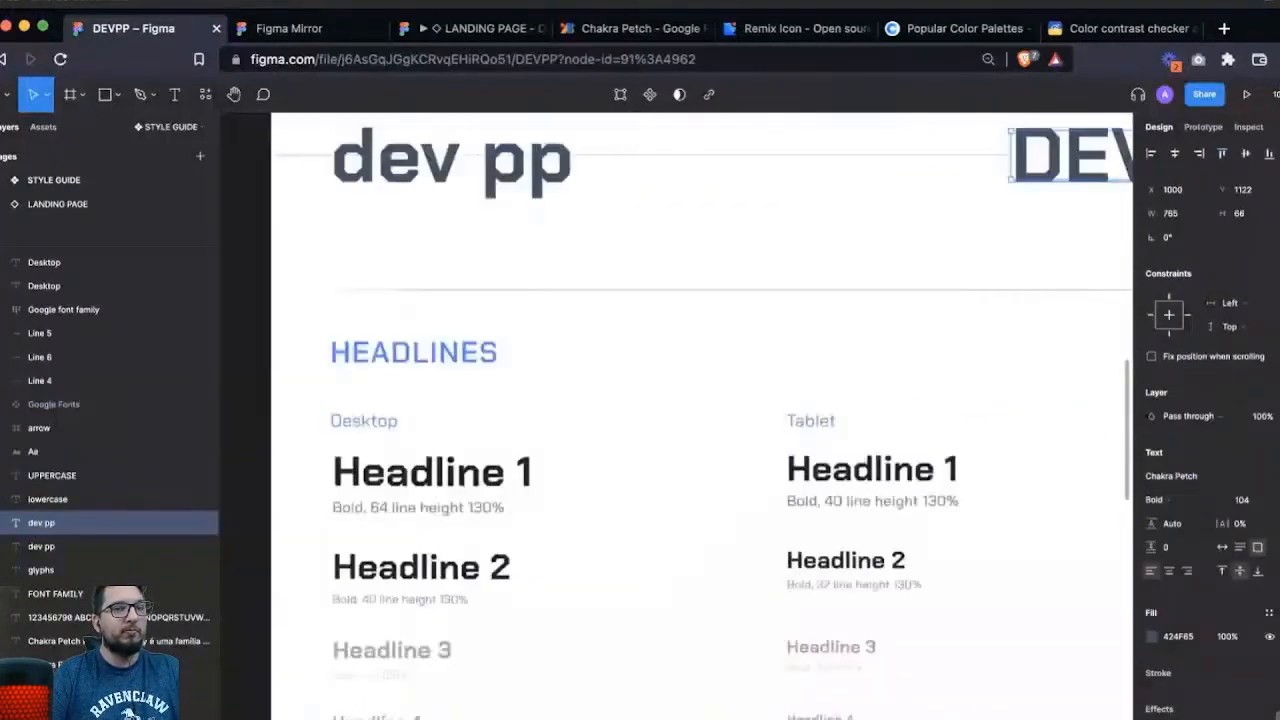
- Review the HEADLINES specifications for desktop, tablet and mobile, including sizes and line heights
scroll(428, 374, down, 2)
key(z)
drag(289, 164, 630, 538)
scroll(630, 538, down, 1)
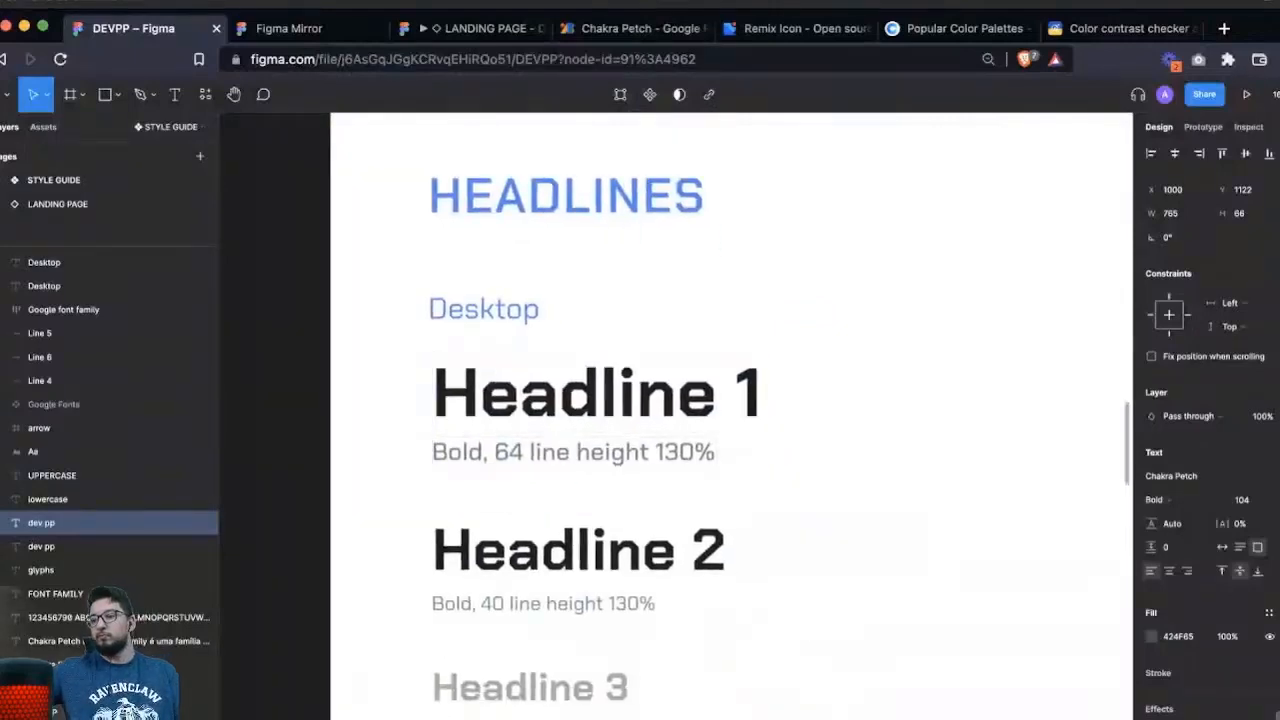
scroll(676, 416, right, 10)
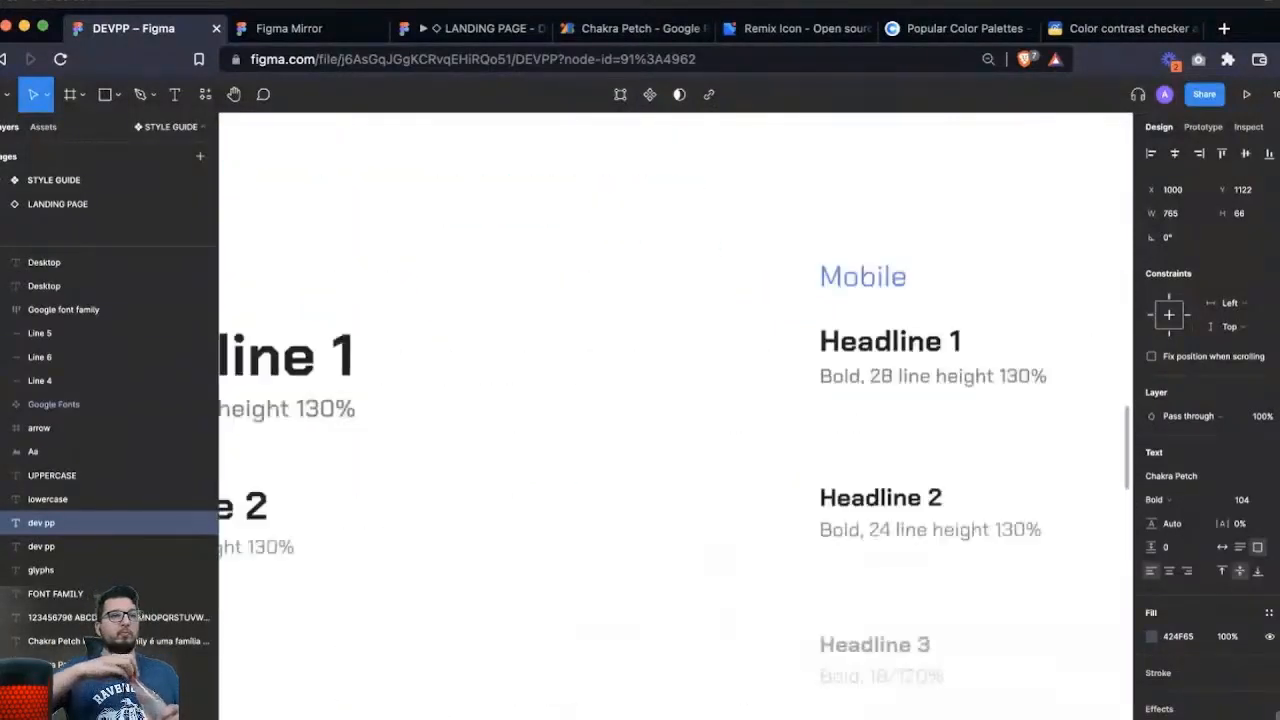
scroll(676, 416, right, 3)
scroll(676, 416, left, 8)
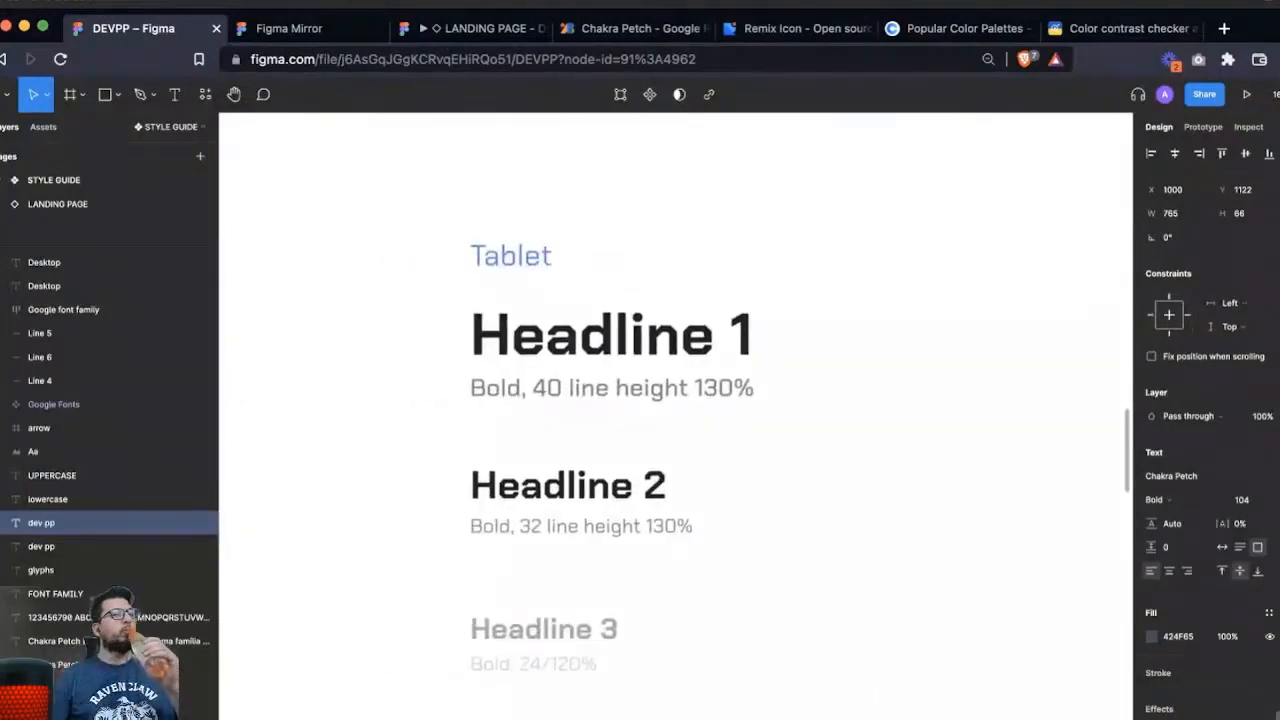
scroll(676, 416, right, 3)
scroll(676, 416, left, 4)
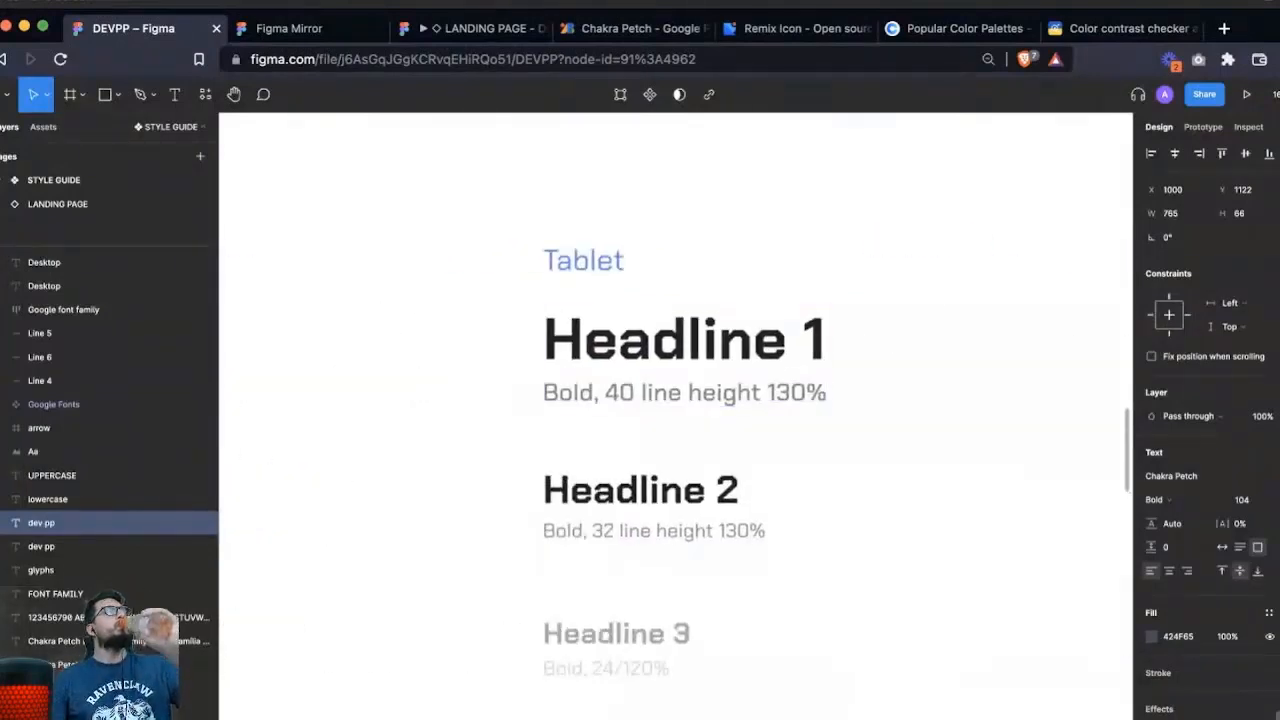
scroll(676, 416, left, 8)
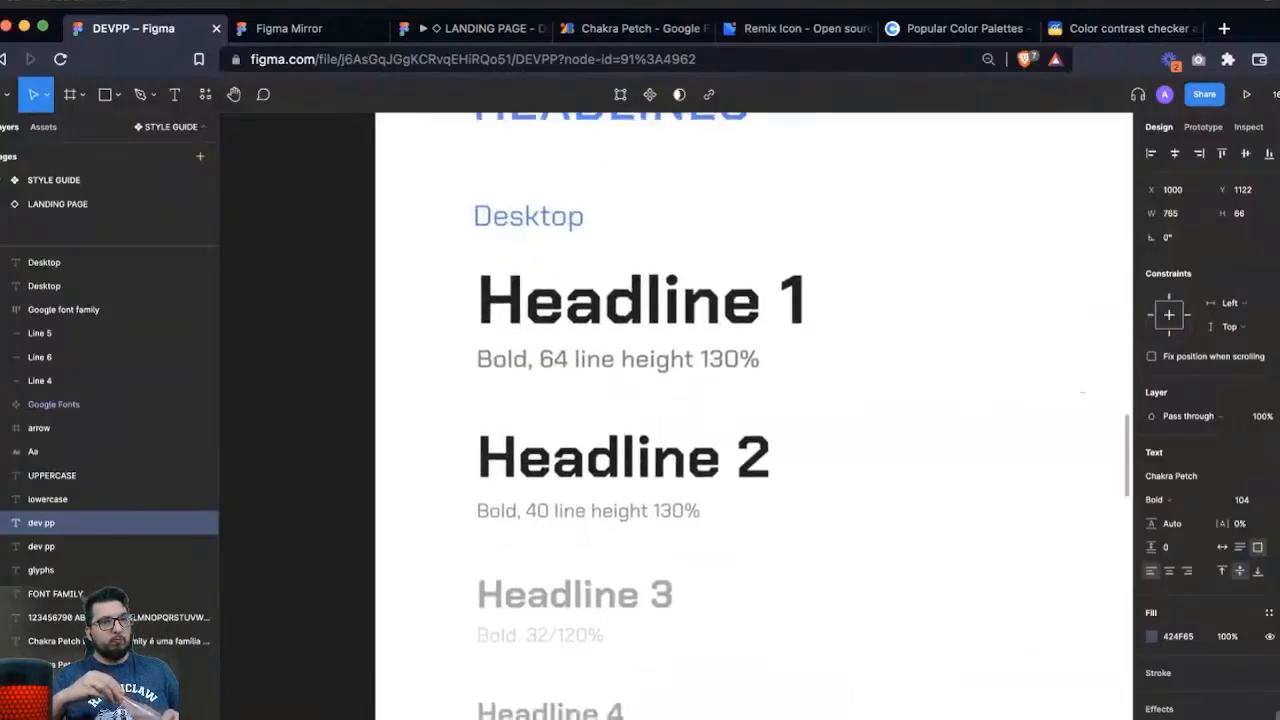
- Insert "H1 " in front of the Headline 1 sample text in the Desktop headlines section
key(z)
mouse_move(416, 186)
mouse_down()
mouse_move(771, 394)
mouse_move(884, 511)
mouse_up()
scroll(676, 416, right, 1)
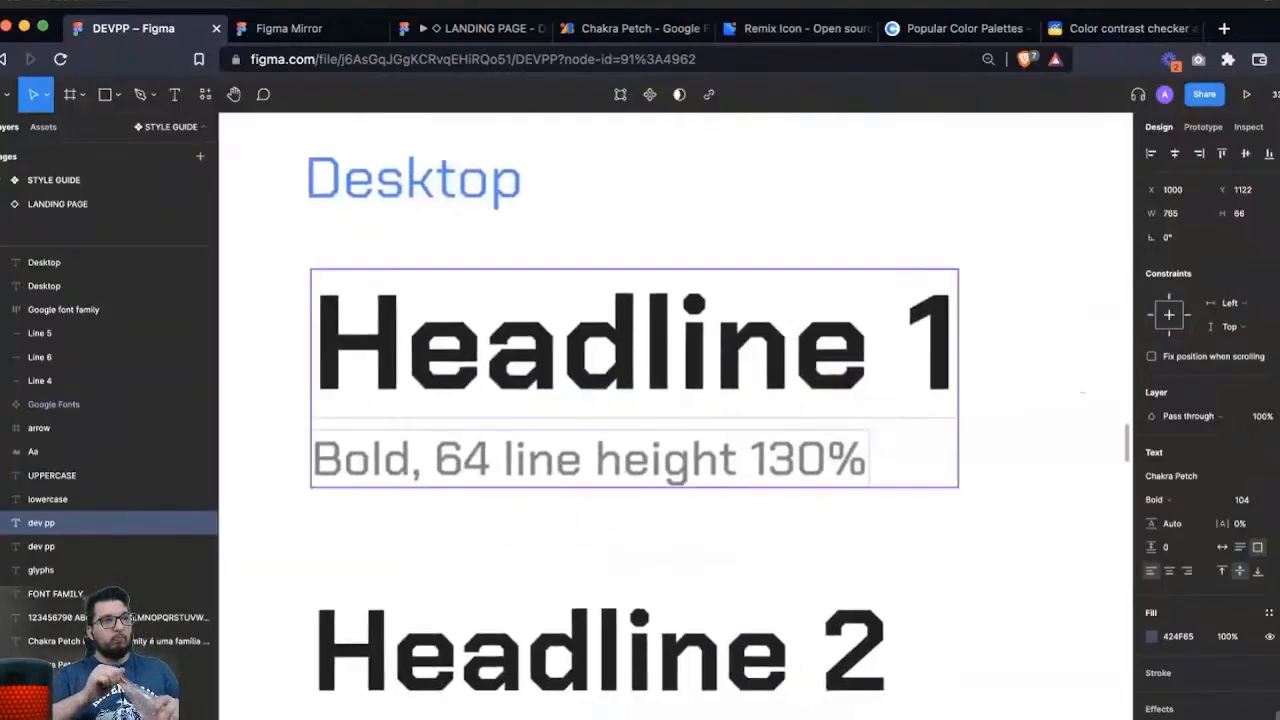
double_click(640, 345)
double_click(640, 345)
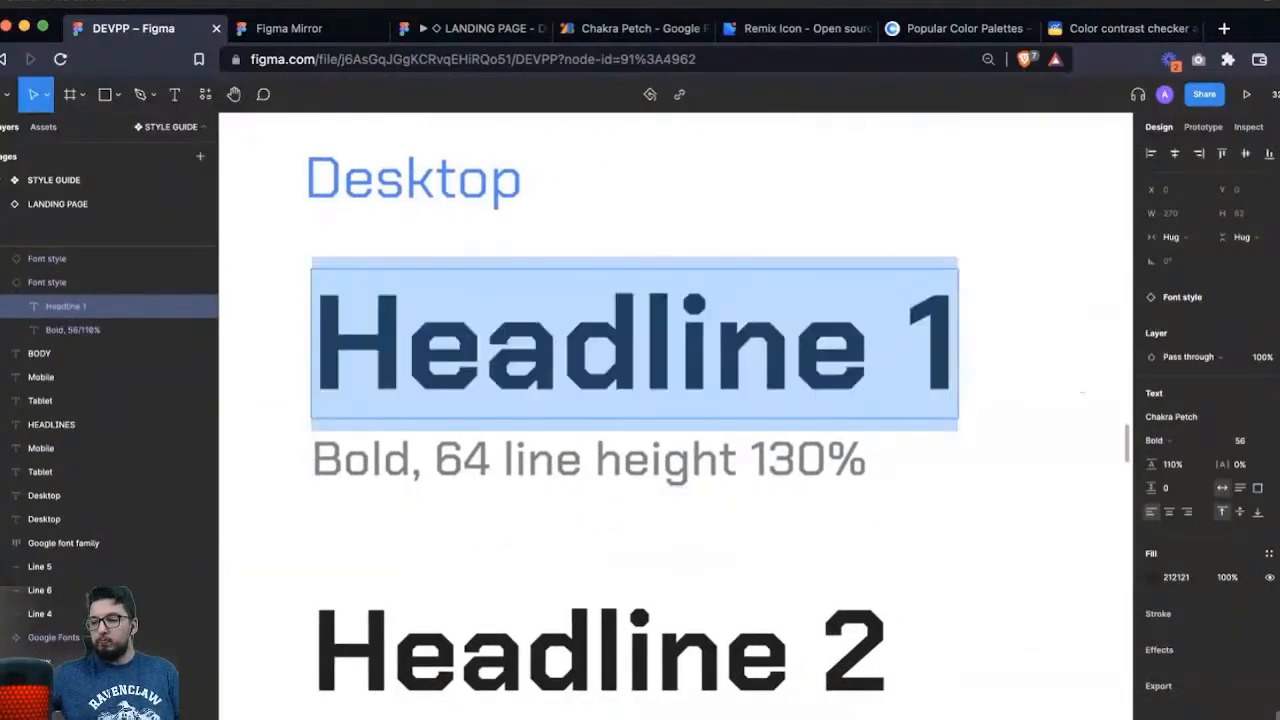
text(H1)
key(super+z)
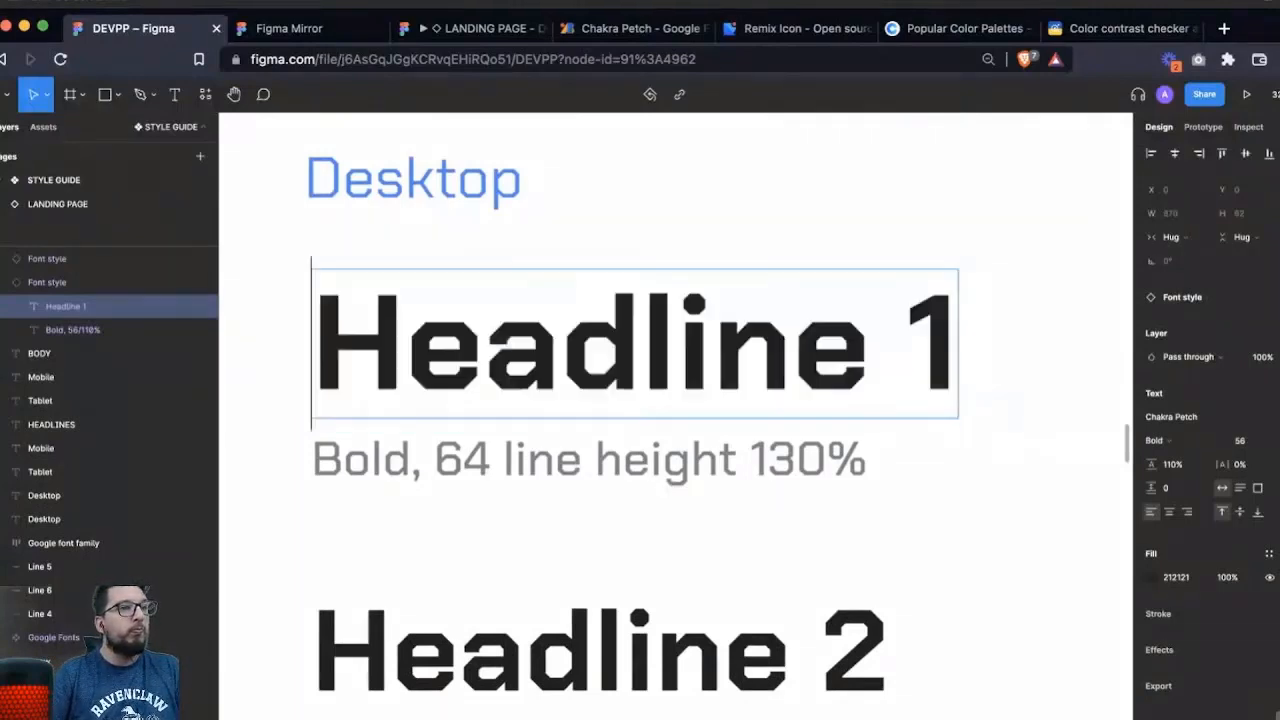
text(H1 m)
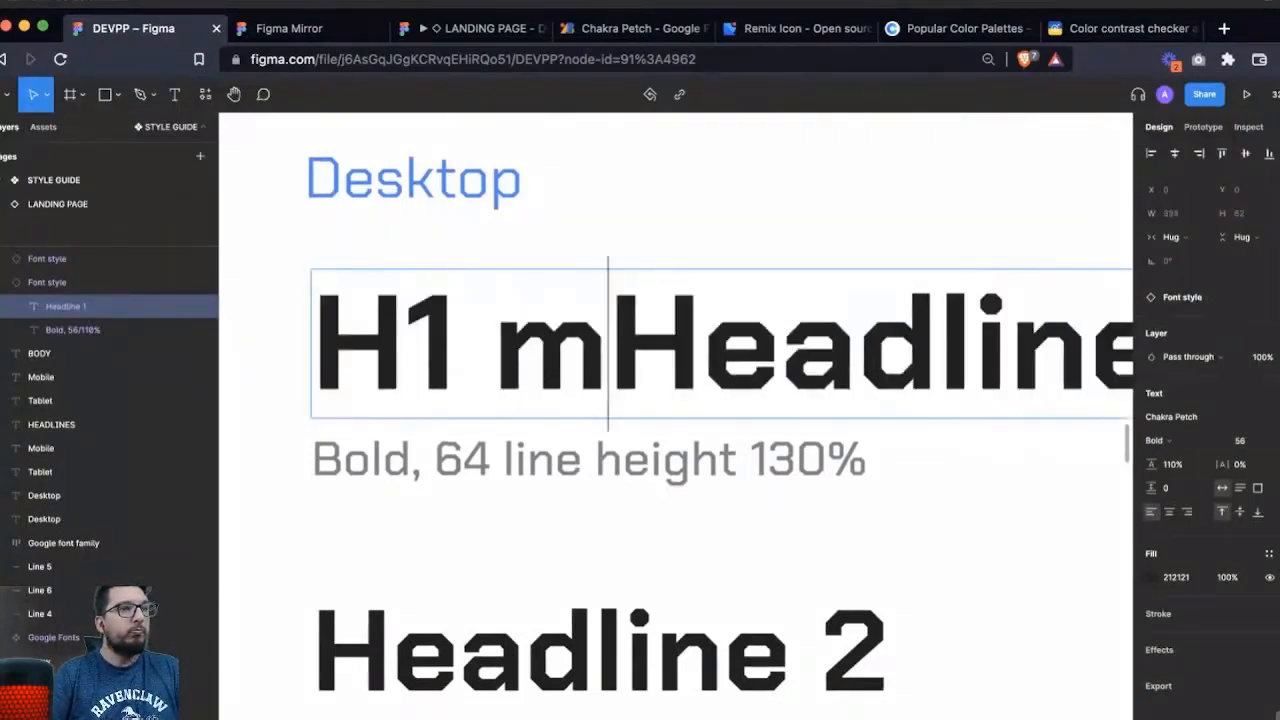
key(BackSpace)
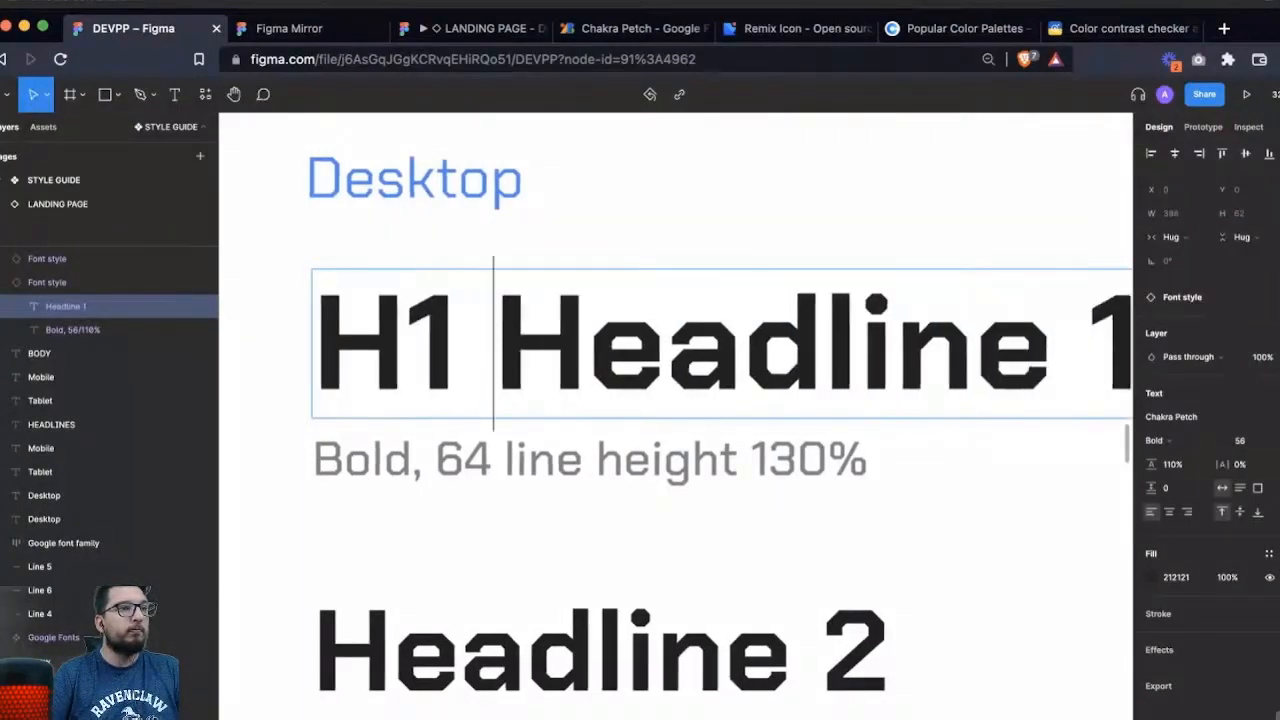
- Recolor the words "Headline 1" after the H1 prefix with the fill colour 7589FF
key(super+shift+Right)
click(1176, 577)
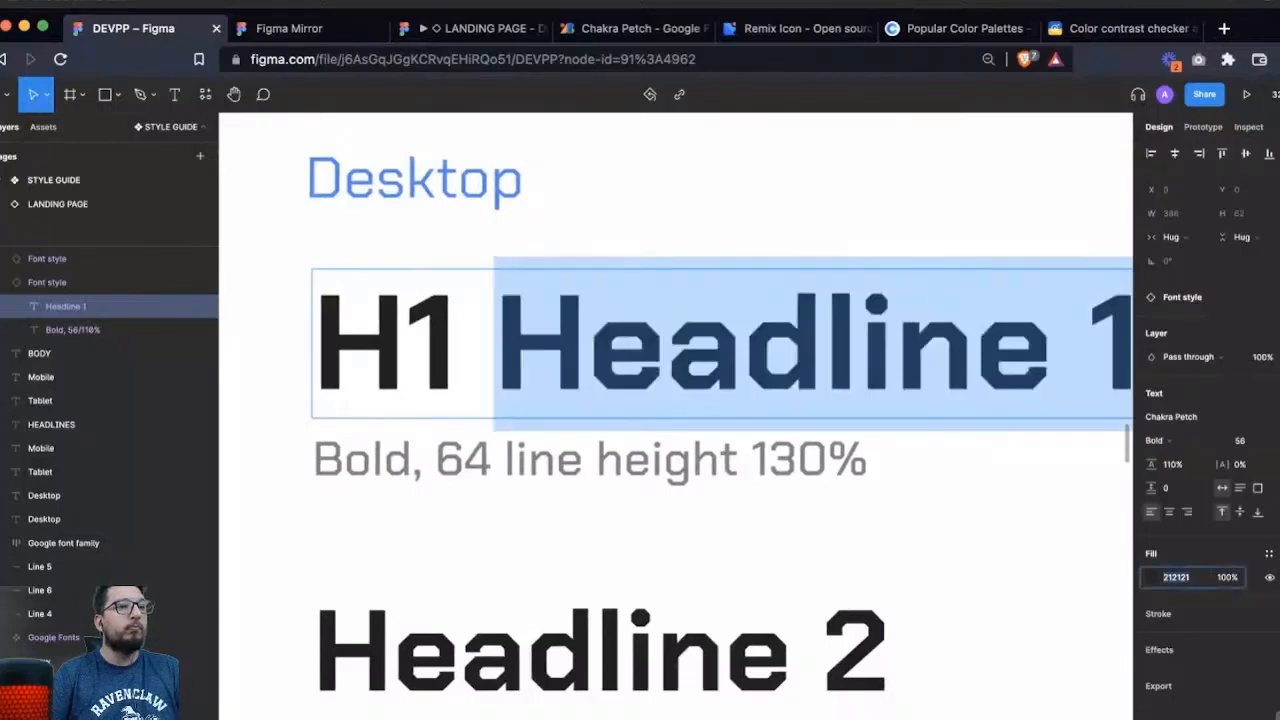
click(1163, 577)
click(1152, 577)
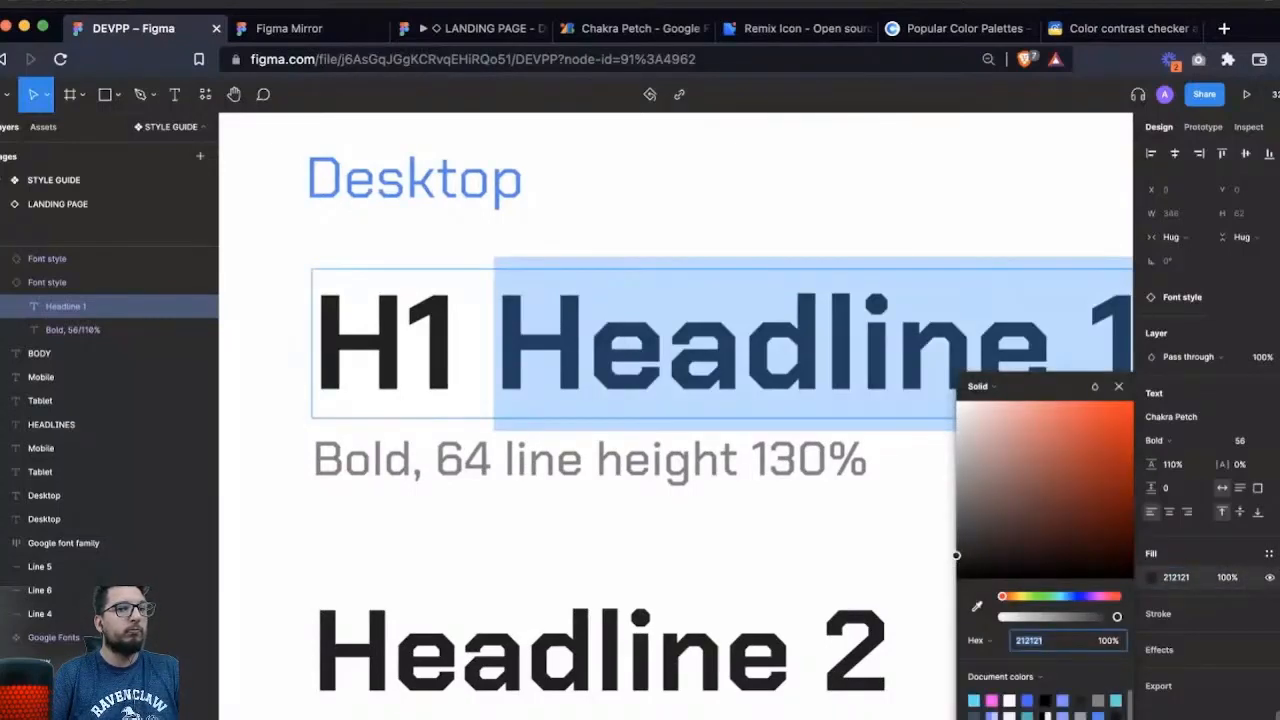
text(768FFF)
key(Return)
key(Escape)
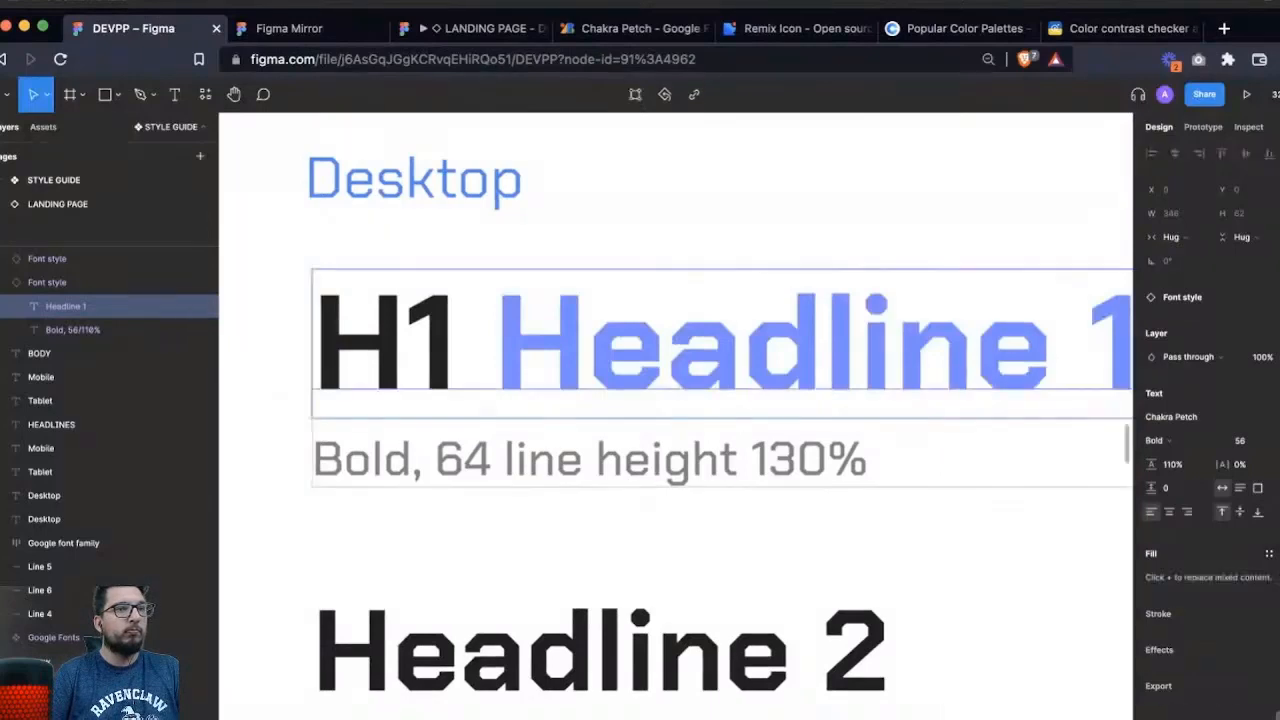
key(Escape)
key(super+minus)
scroll(676, 416, down, 1)
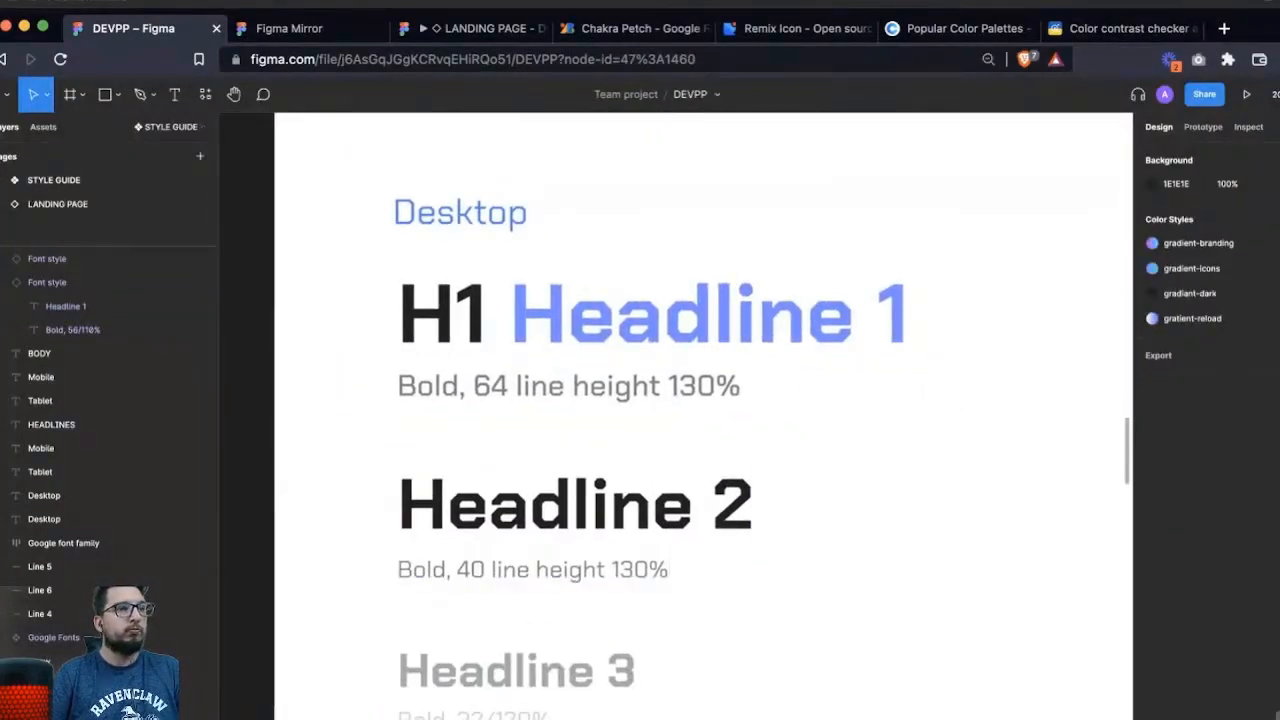
- Highlight the line height value in the specification line under the H1 headline
scroll(506, 211, up, 5)
scroll(506, 300, right, 1)
double_click(560, 350)
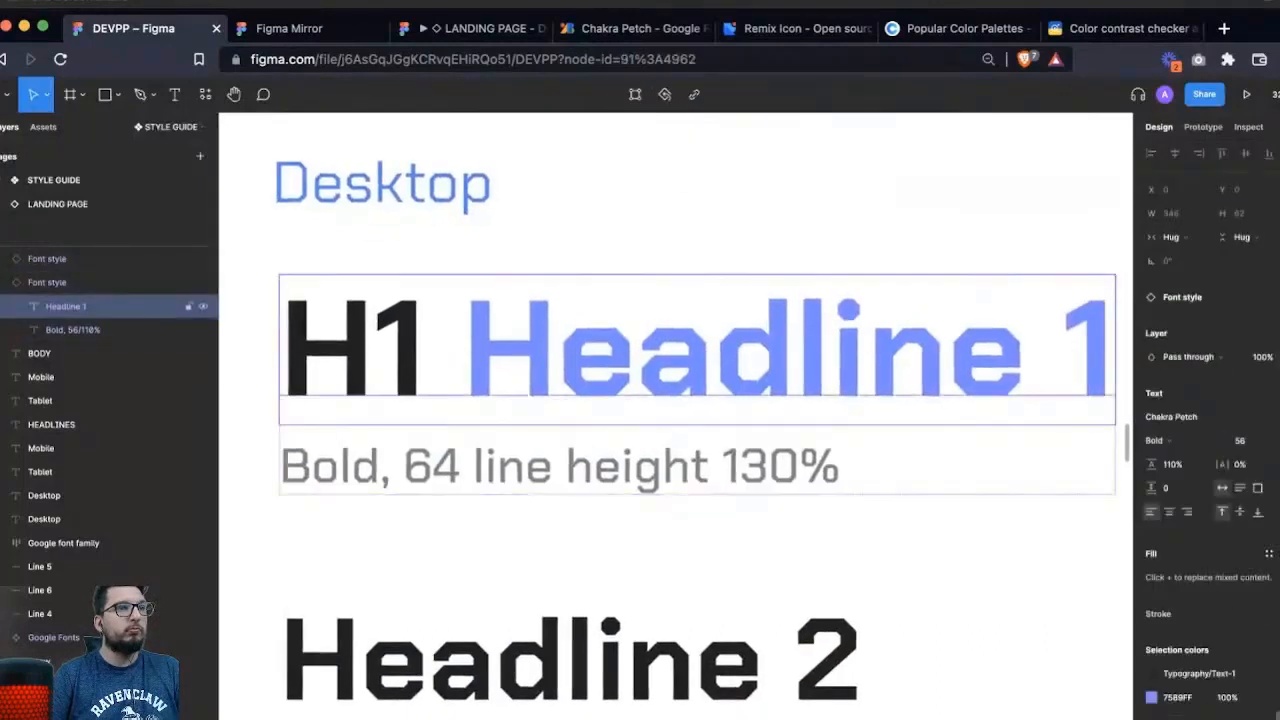
double_click(560, 350)
drag(405, 467, 840, 466)
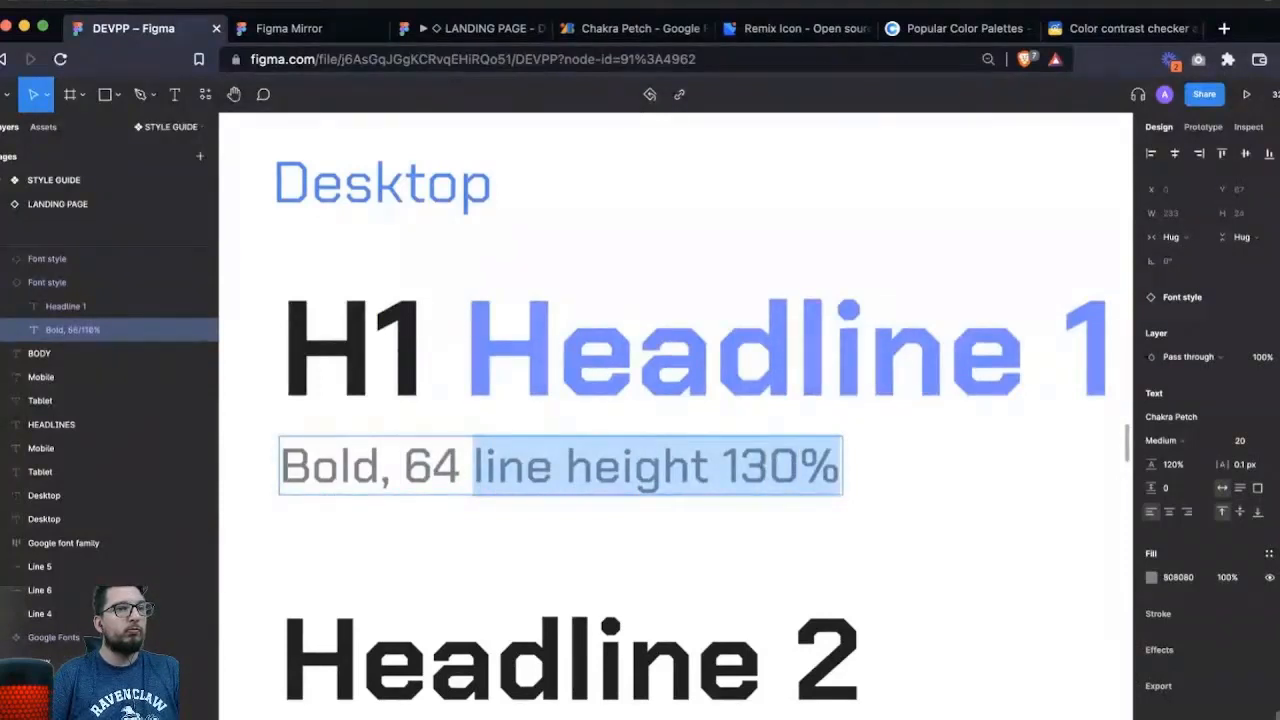
drag(722, 466, 840, 466)
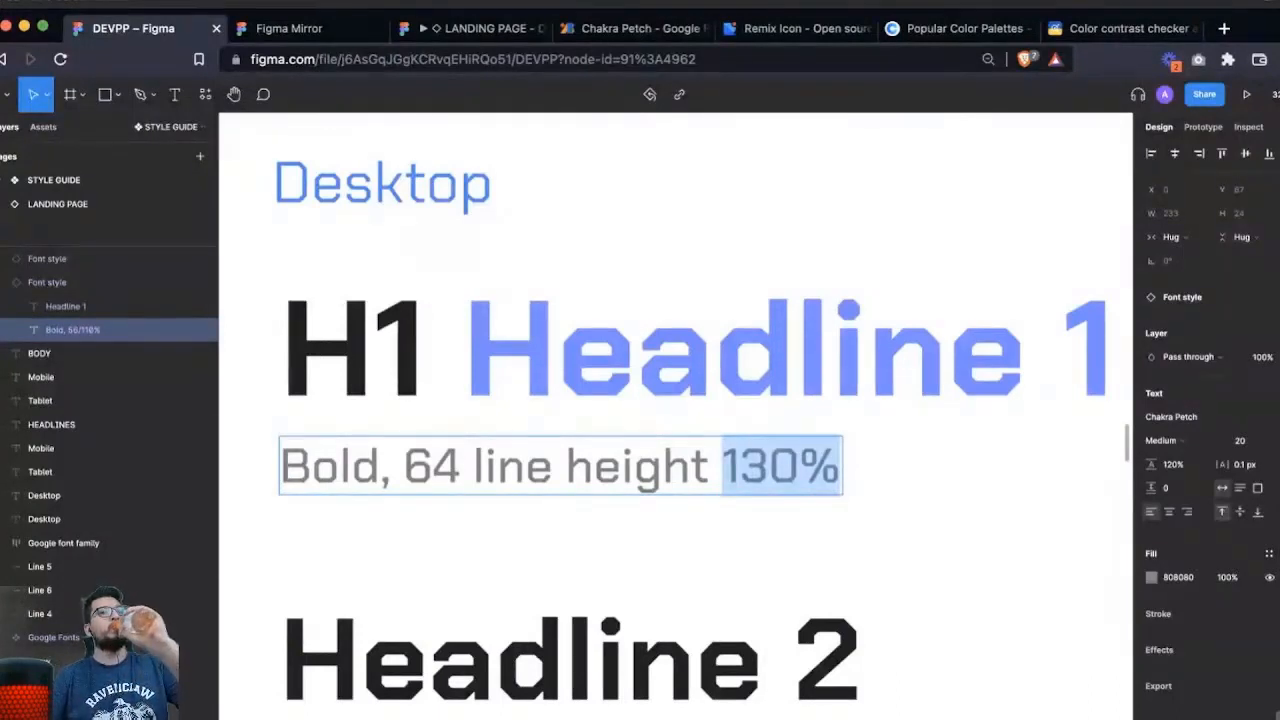
- Try replacing the 130% line height in the H1 specification line with 68px, and undo the edit
key(Right)
key(Left)
key(Left)
key(Left)
key(Left)
key(shift+Right)
key(shift+Right)
key(shift+Right)
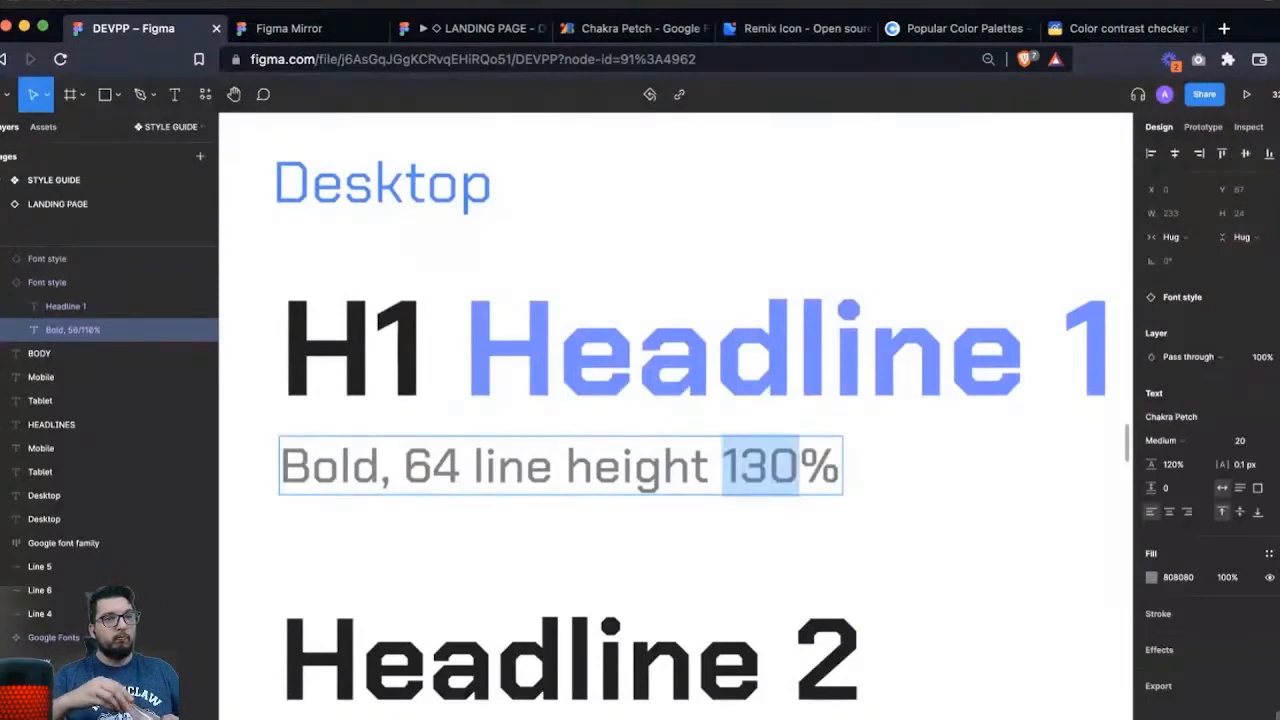
scroll(686, 431, right, 1)
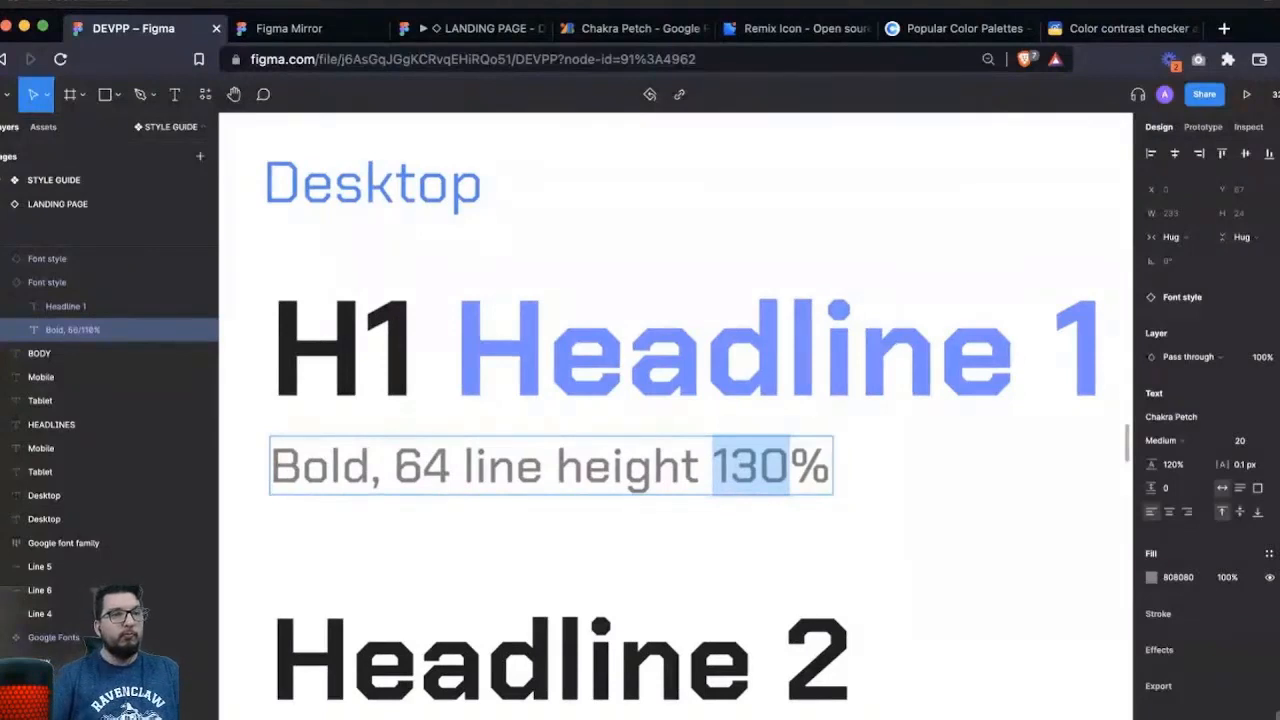
text(68px)
key(shift+Right)
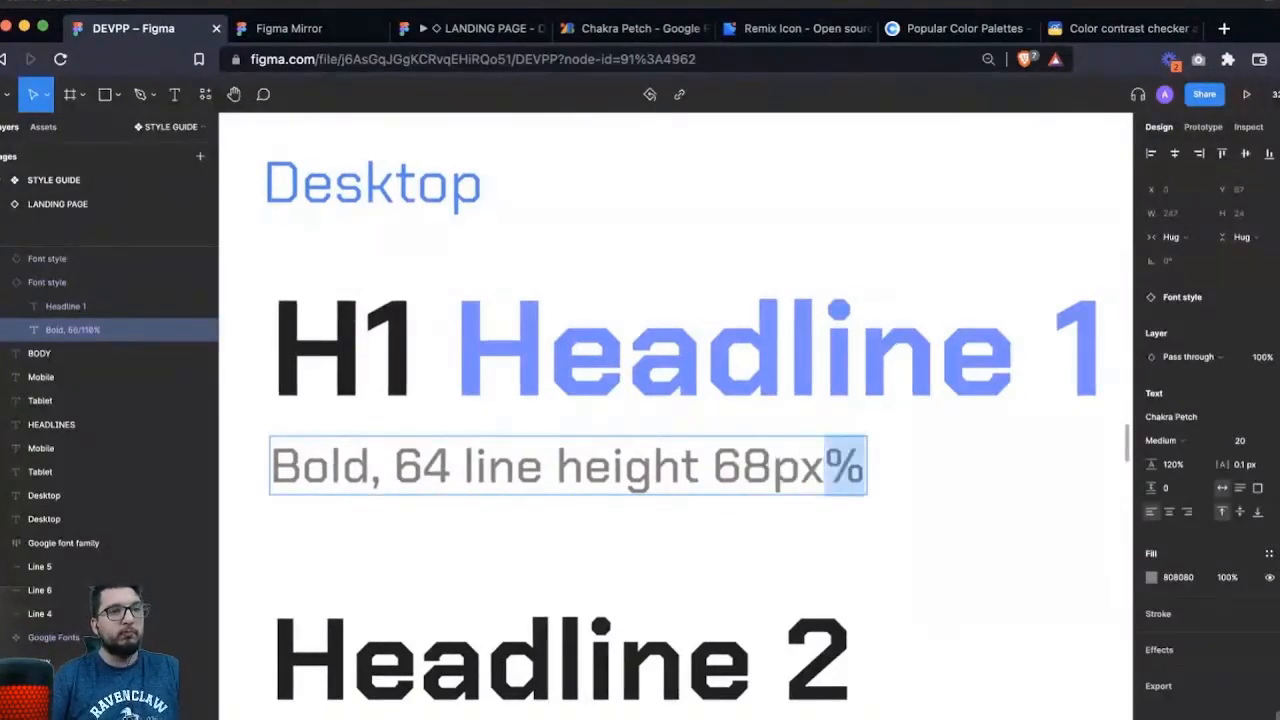
key(BackSpace)
key(super+z)
key(super+z)
key(super+z)
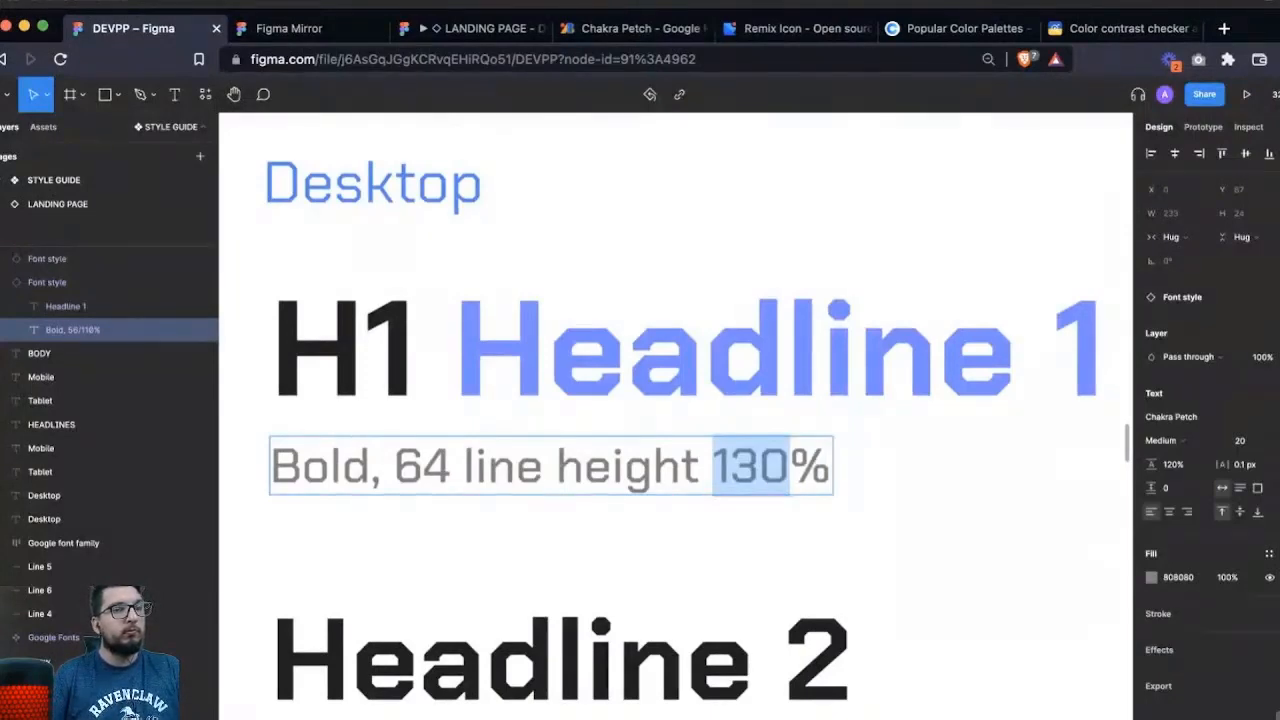
- Highlight the font size value 64 in the H1 specification line
scroll(467, 466, left, 1)
click(467, 466)
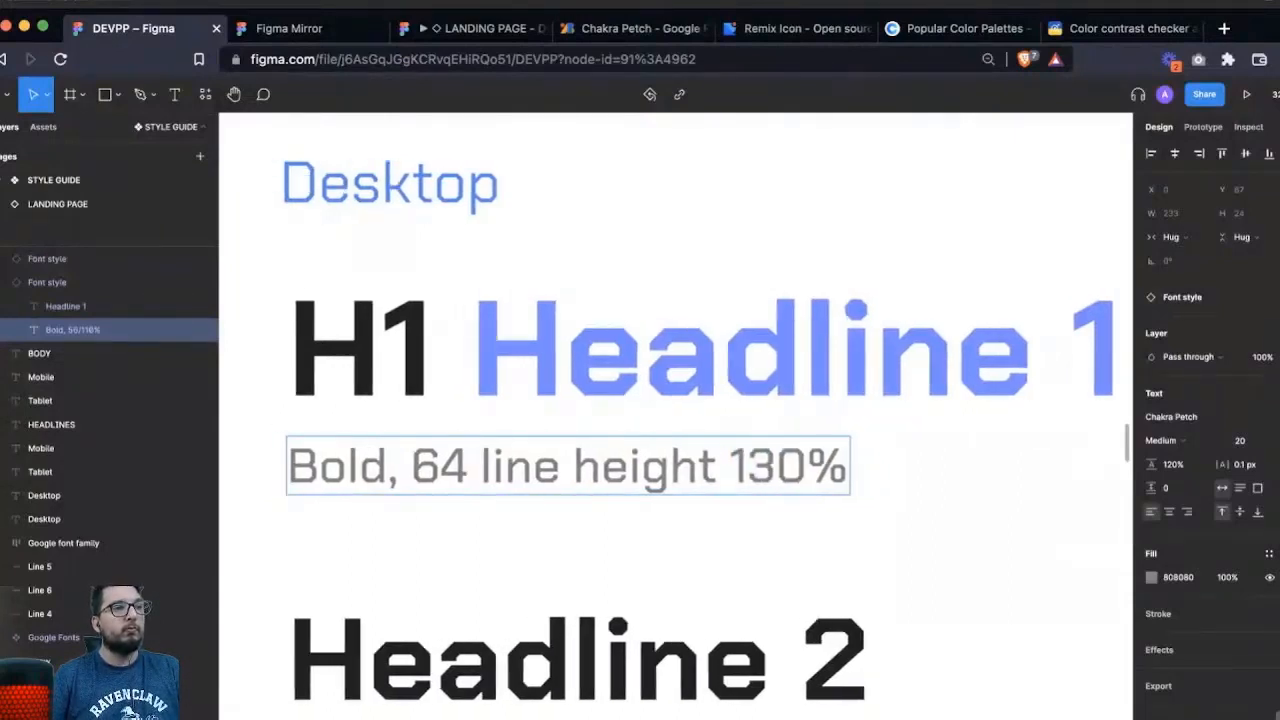
drag(412, 466, 505, 466)
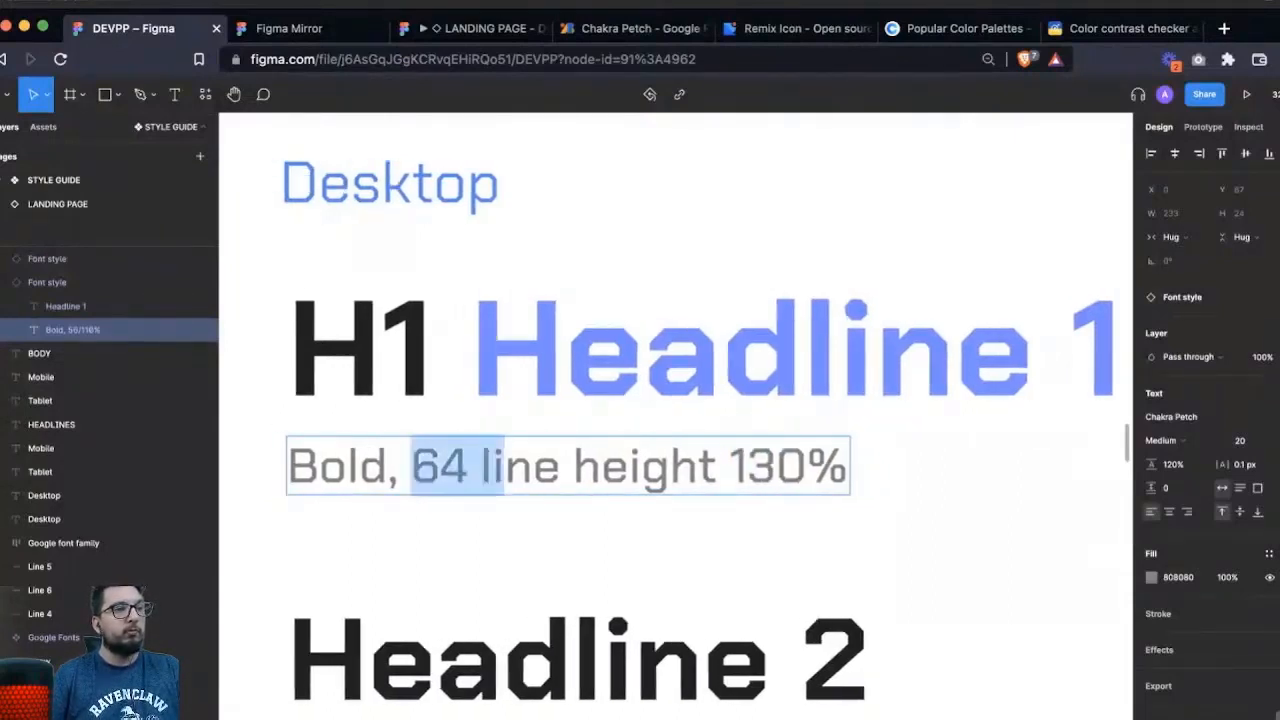
click(642, 466)
drag(412, 466, 479, 466)
click(467, 466)
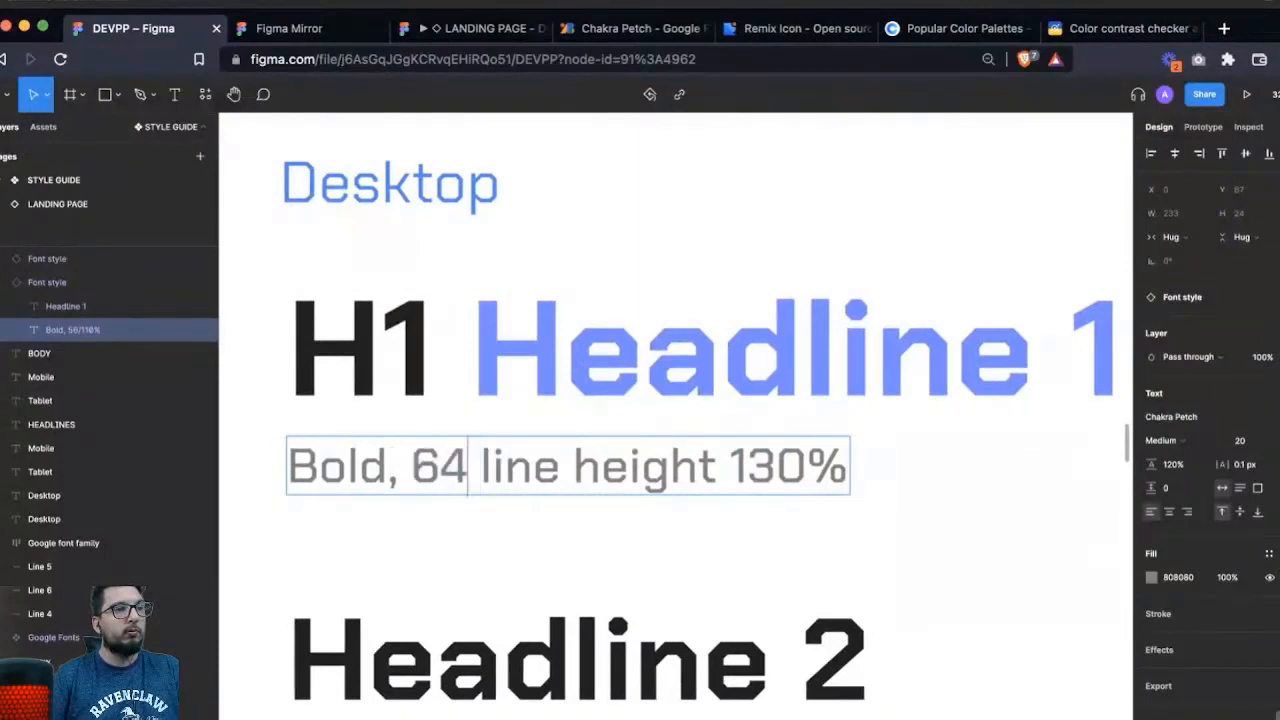
double_click(462, 466)
- Set the line height of the H1 specification text to 130%
triple_click(472, 466)
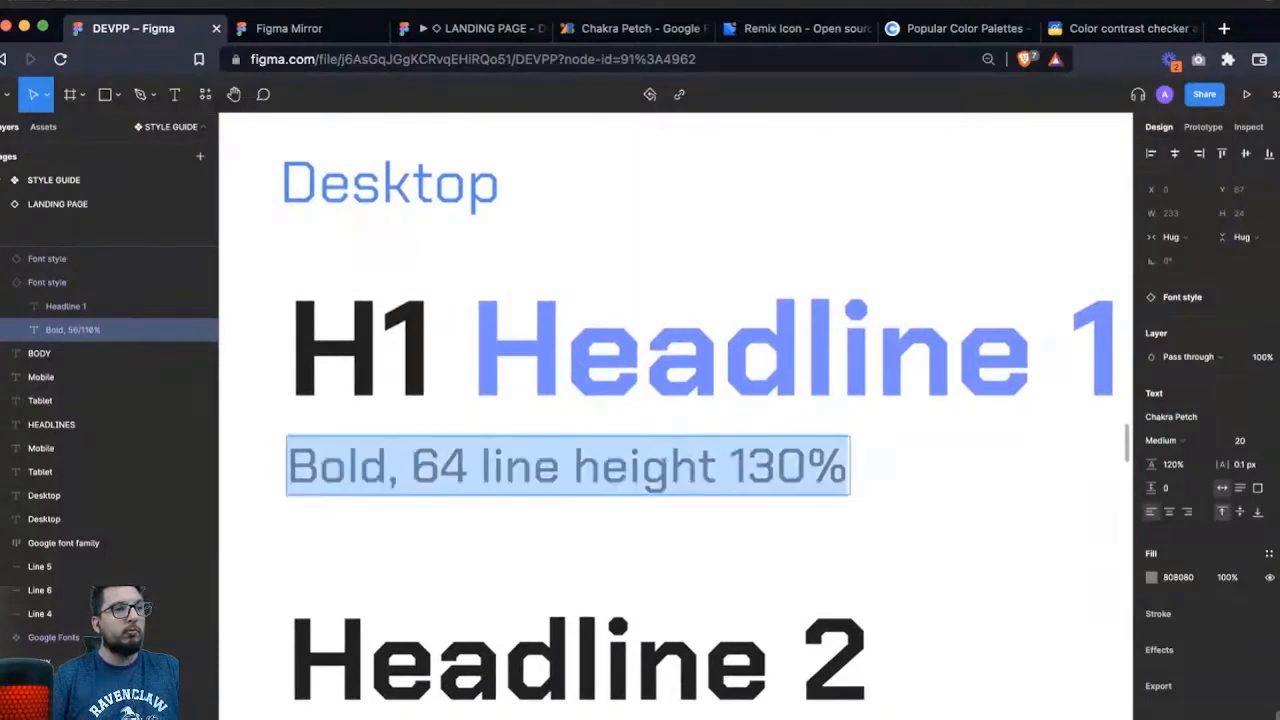
click(1173, 464)
key(BackSpace)
text(3)
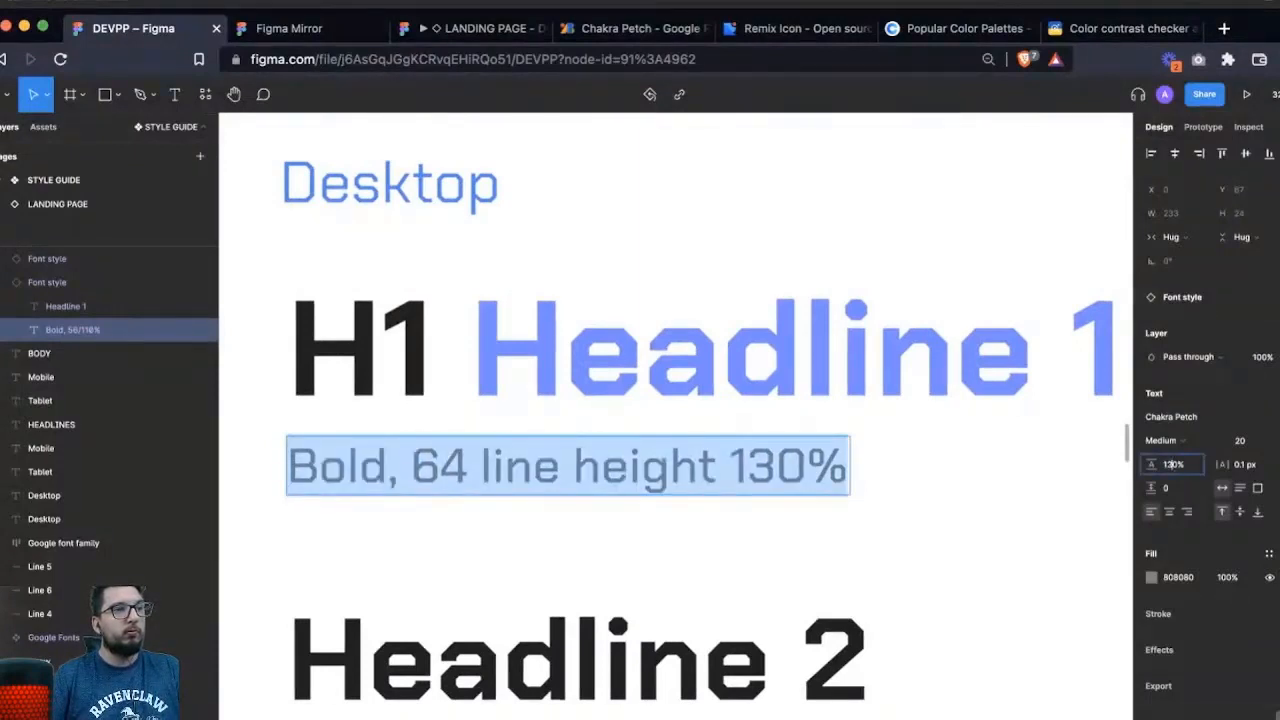
key(Return)
key(Escape)
key(Escape)
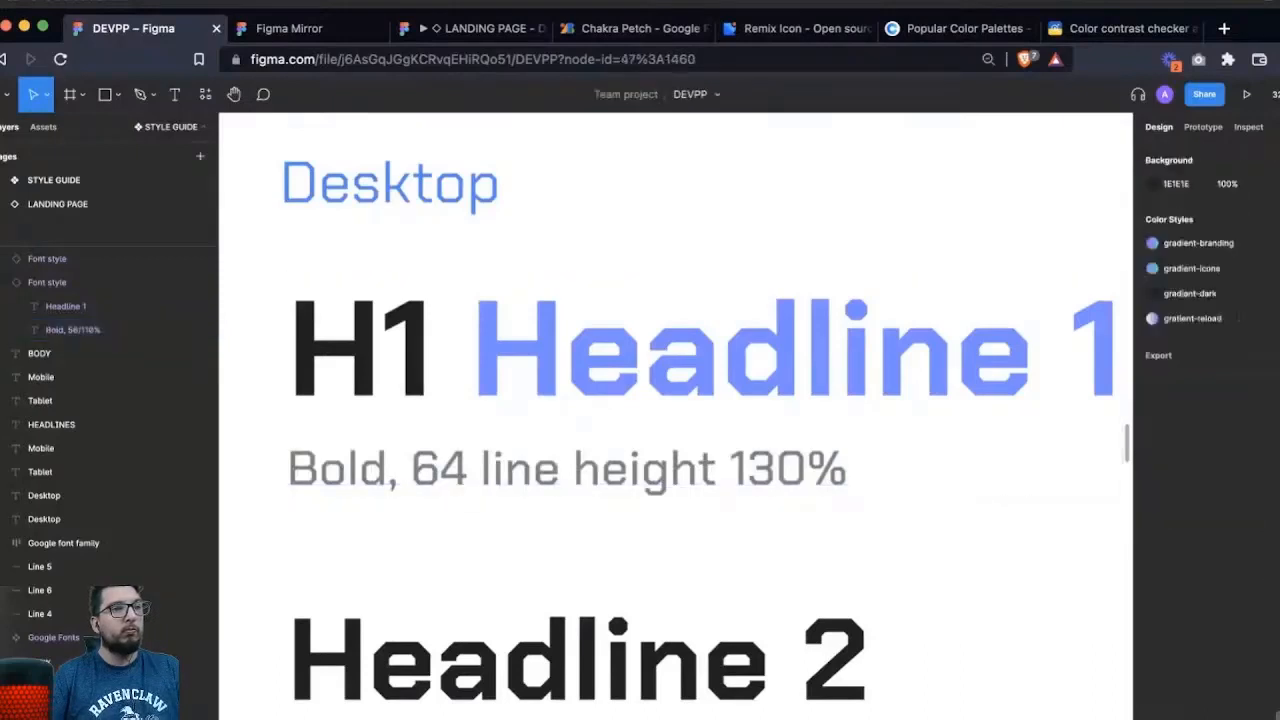
- Duplicate the text "Bold, 64 line height 130%" onto a second line within the H1 specification text
double_click(568, 468)
double_click(568, 468)
key(ctrl+c)
key(Right)
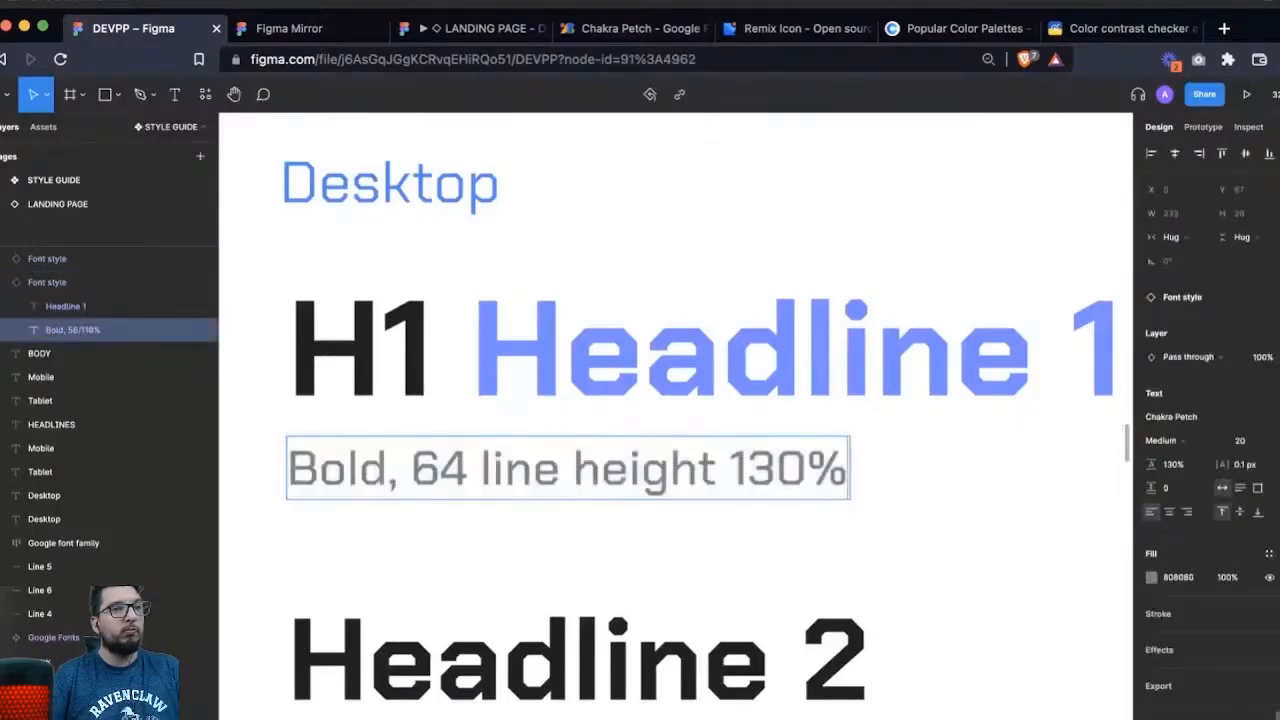
key(Return)
key(ctrl+v)
- Try a line height of 142.5% on both H1 specification lines, and undo it
key(super+a)
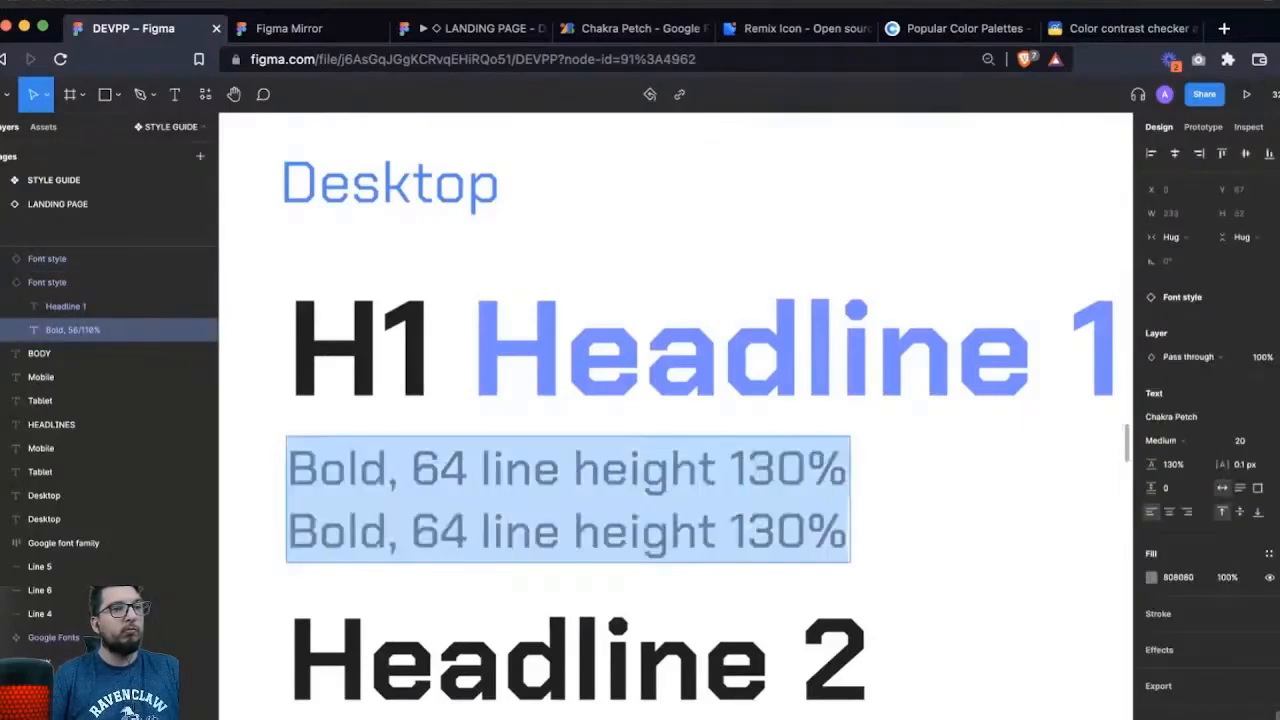
click(1173, 464)
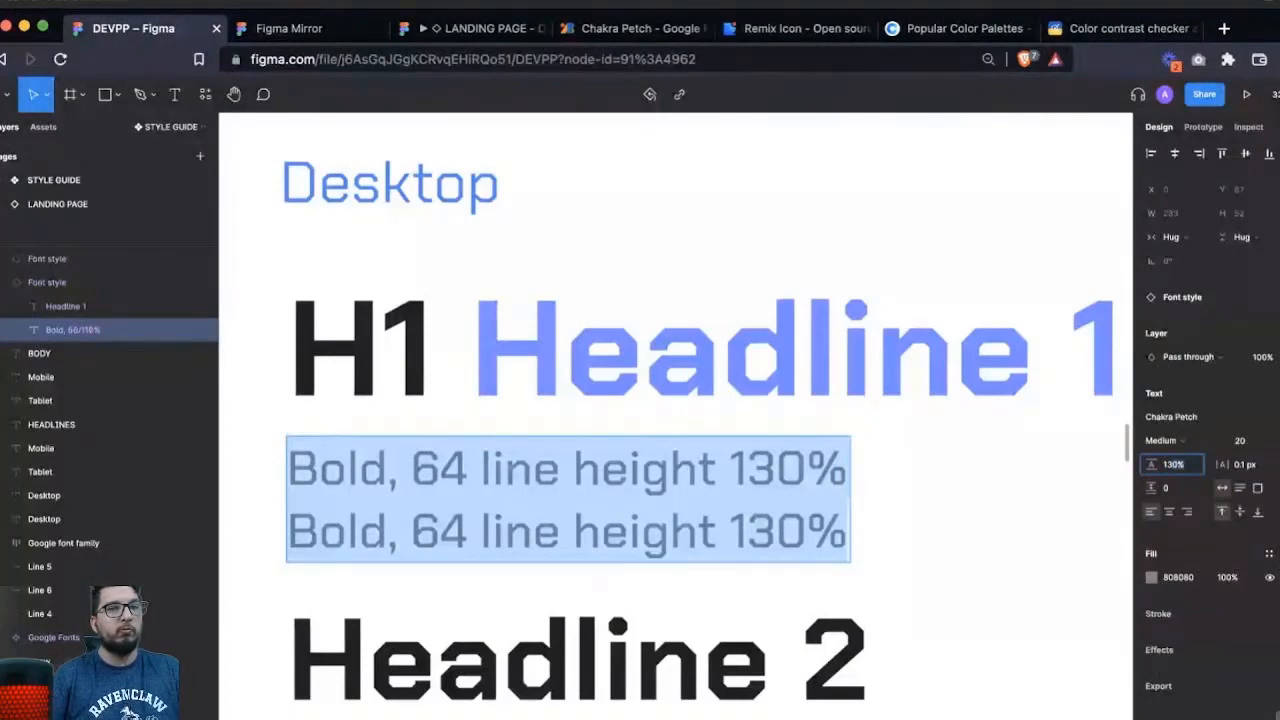
click(1185, 464)
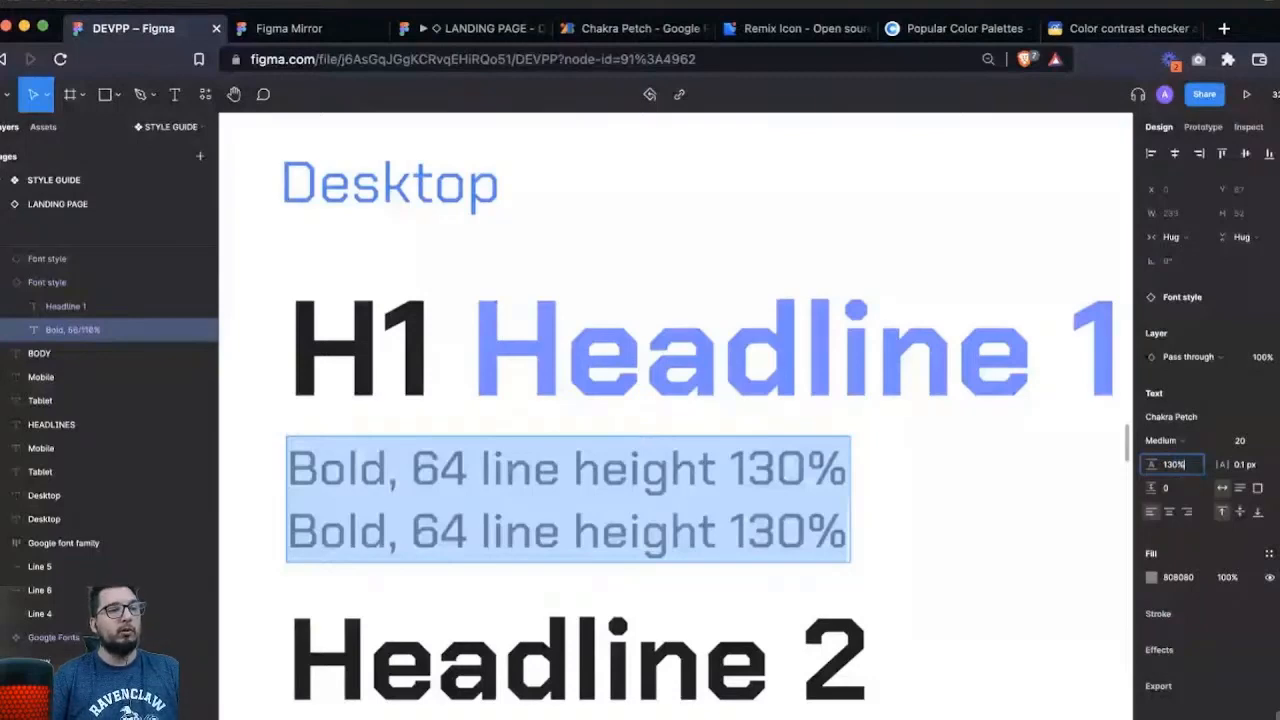
drag(1152, 465, 1171, 469)
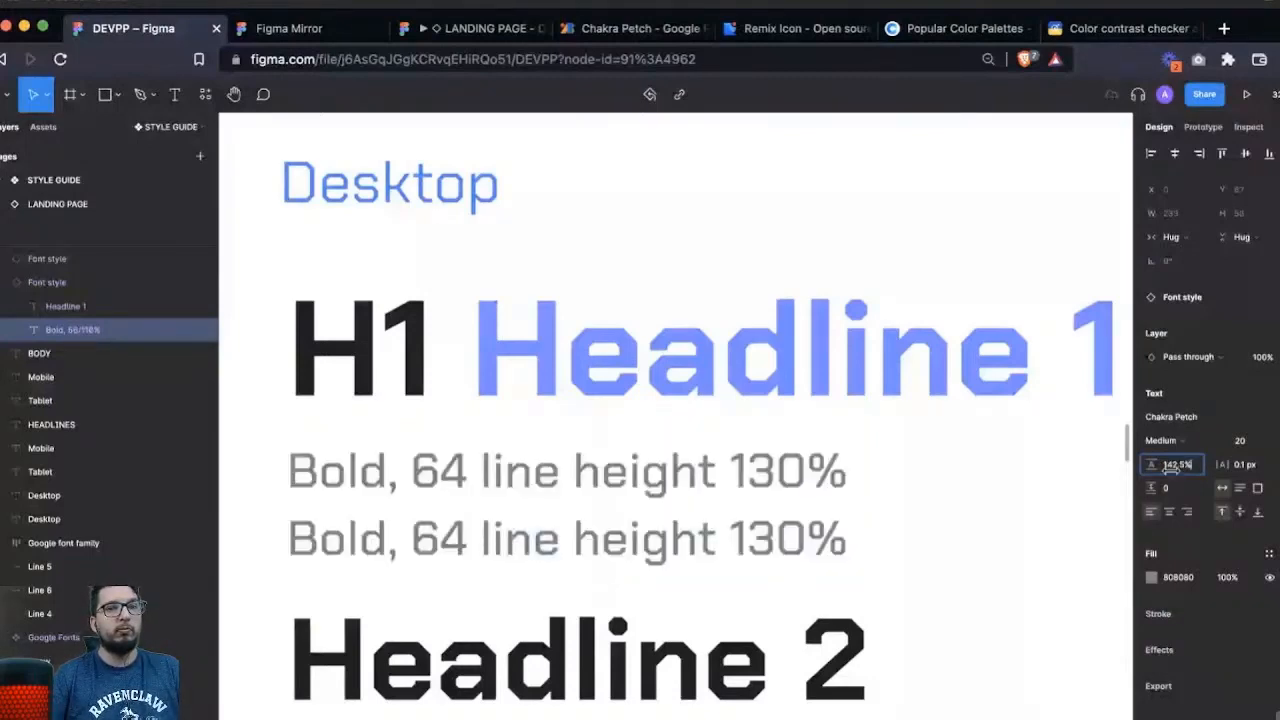
key(super+z)
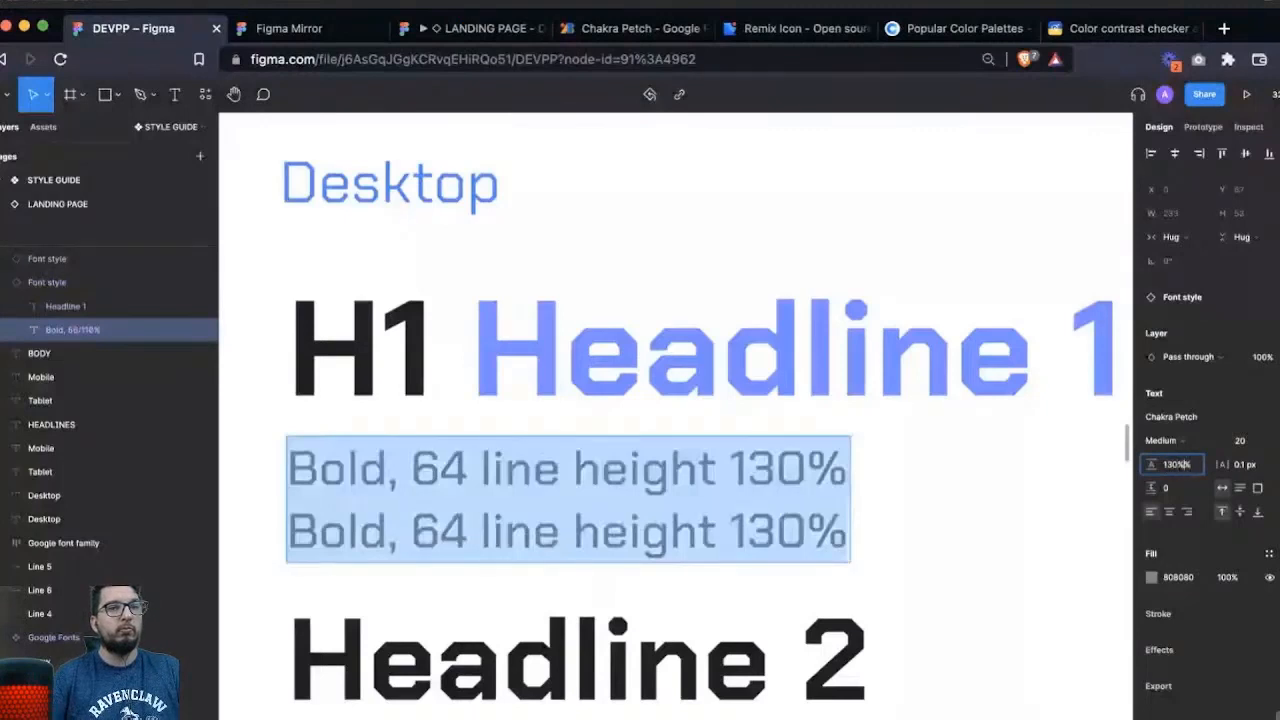
key(Return)
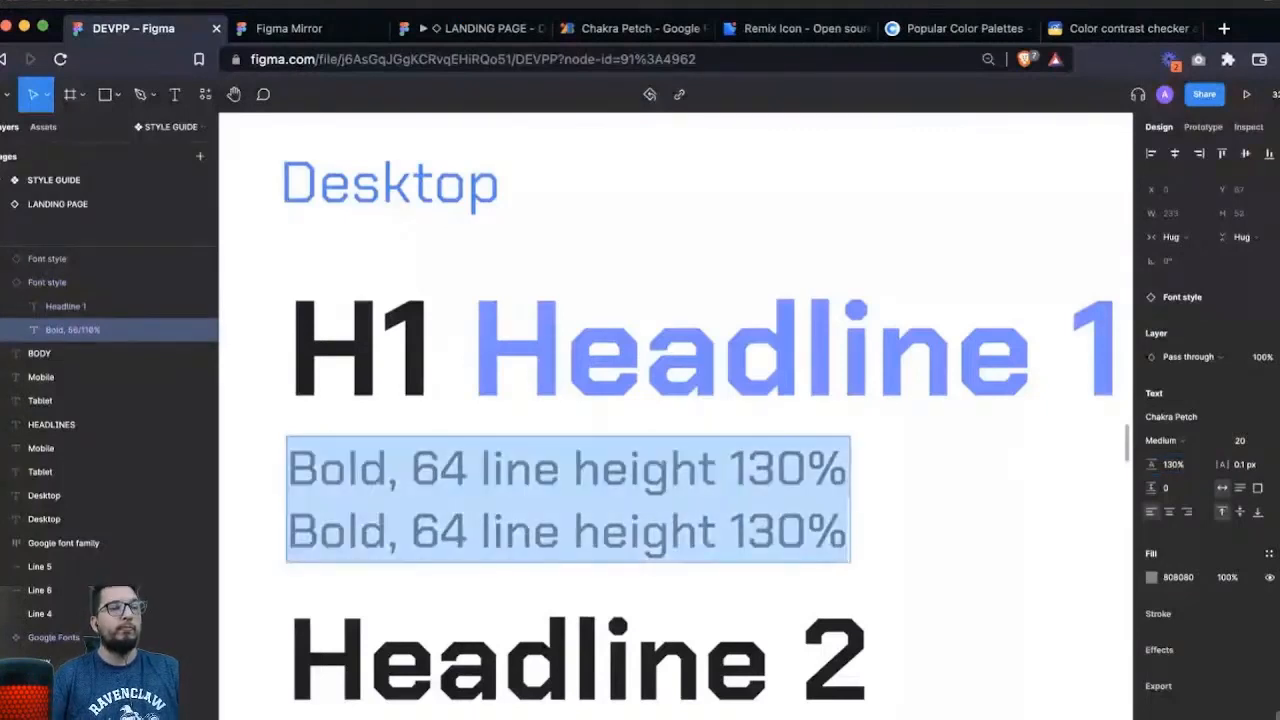
- Set the line height of both H1 specification lines to 100%
click(1173, 465)
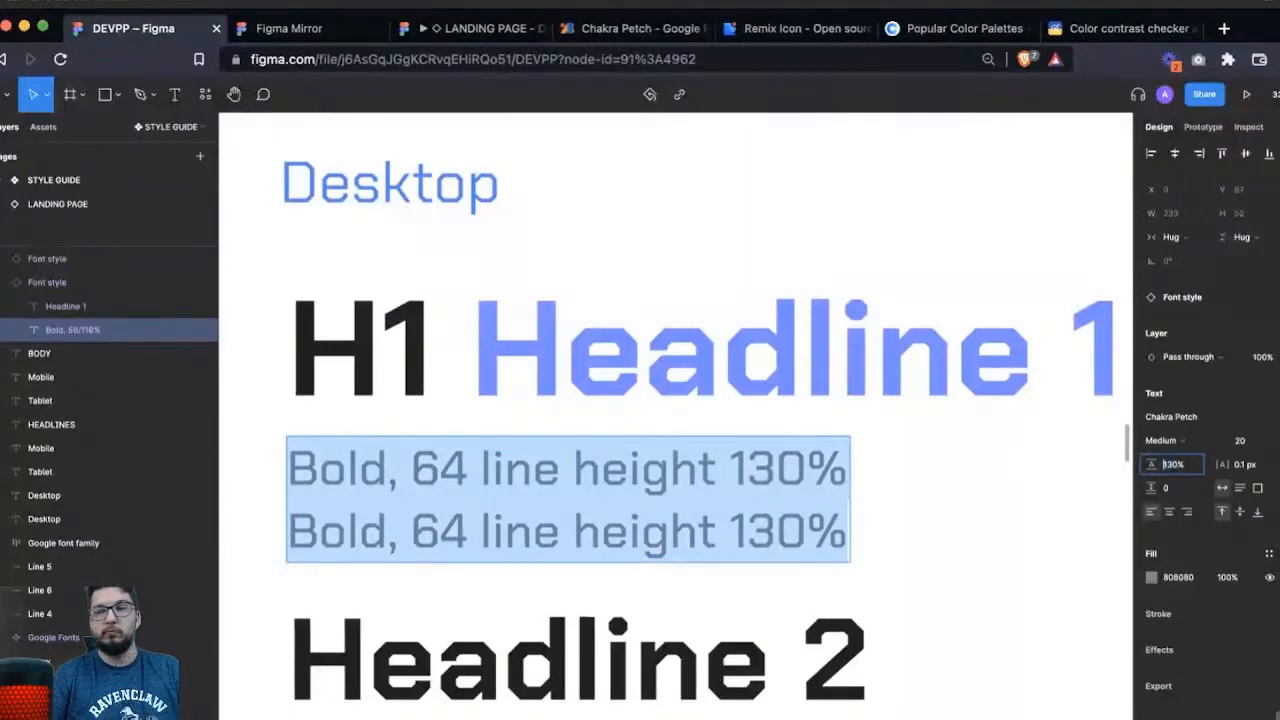
text(100)
key(Return)
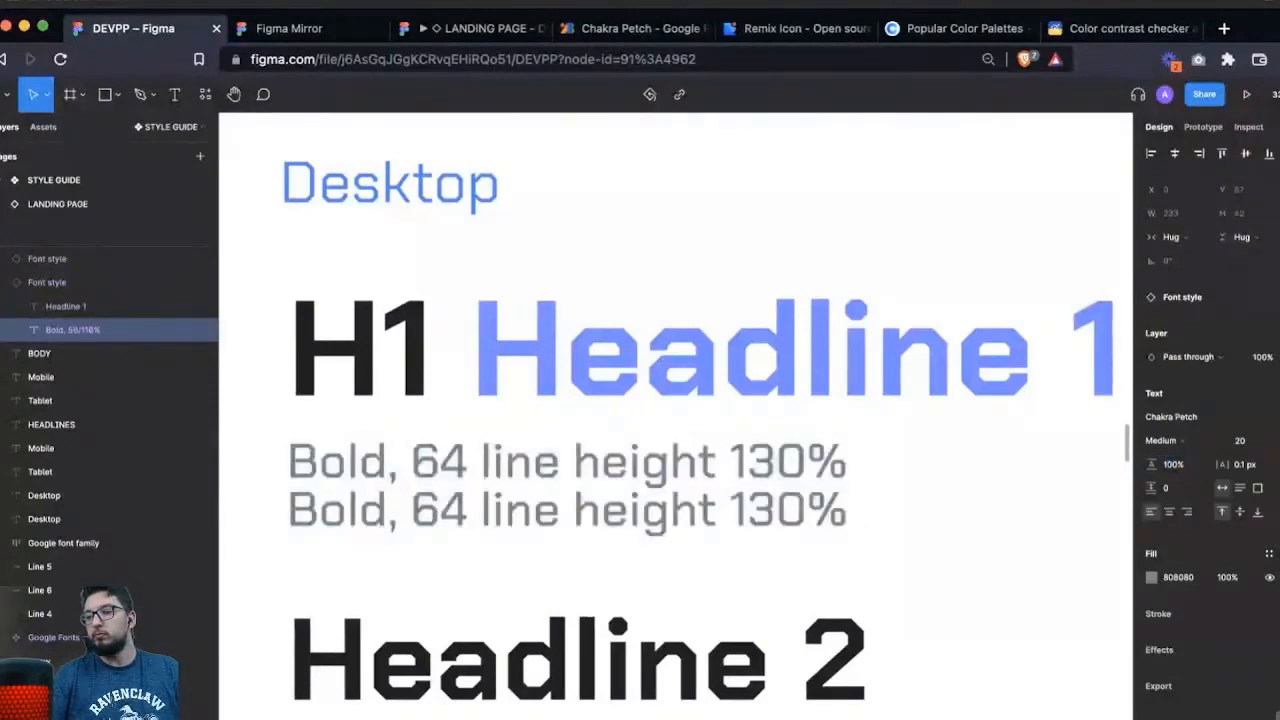
- Change the font of both H1 specification lines to Inter and set their line height to 130%
key(Return)
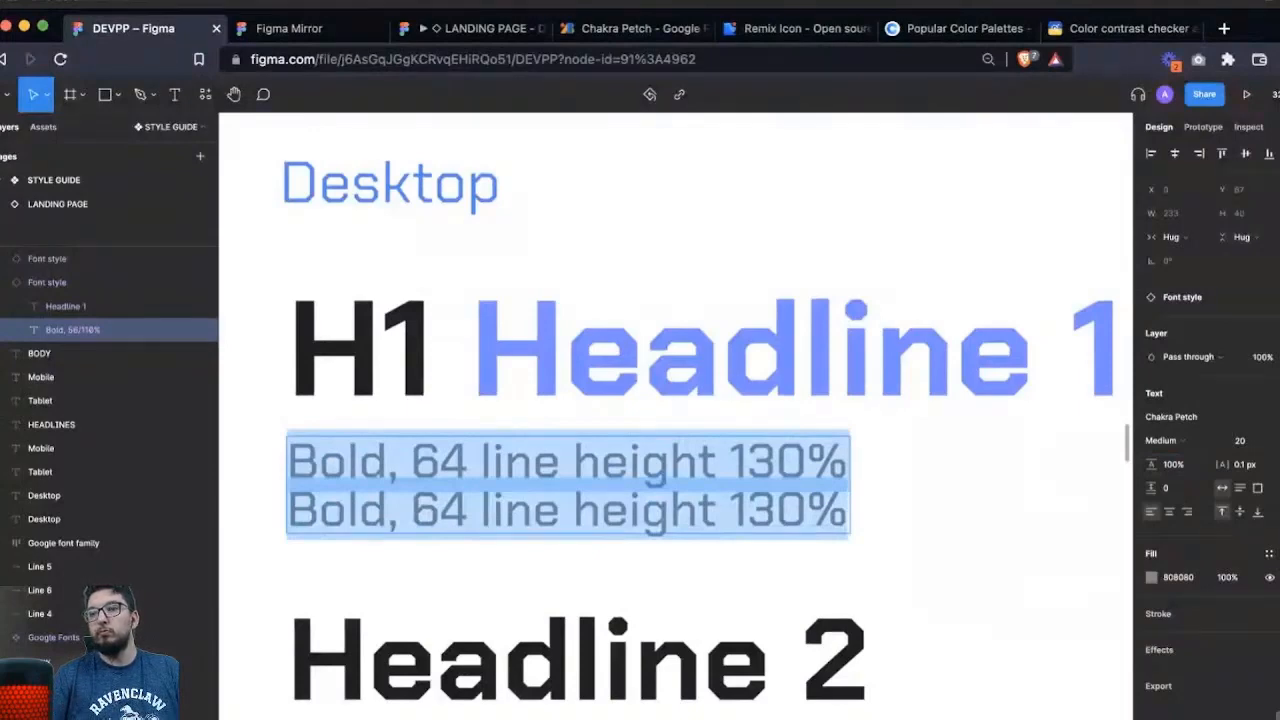
click(1186, 417)
text(Inter)
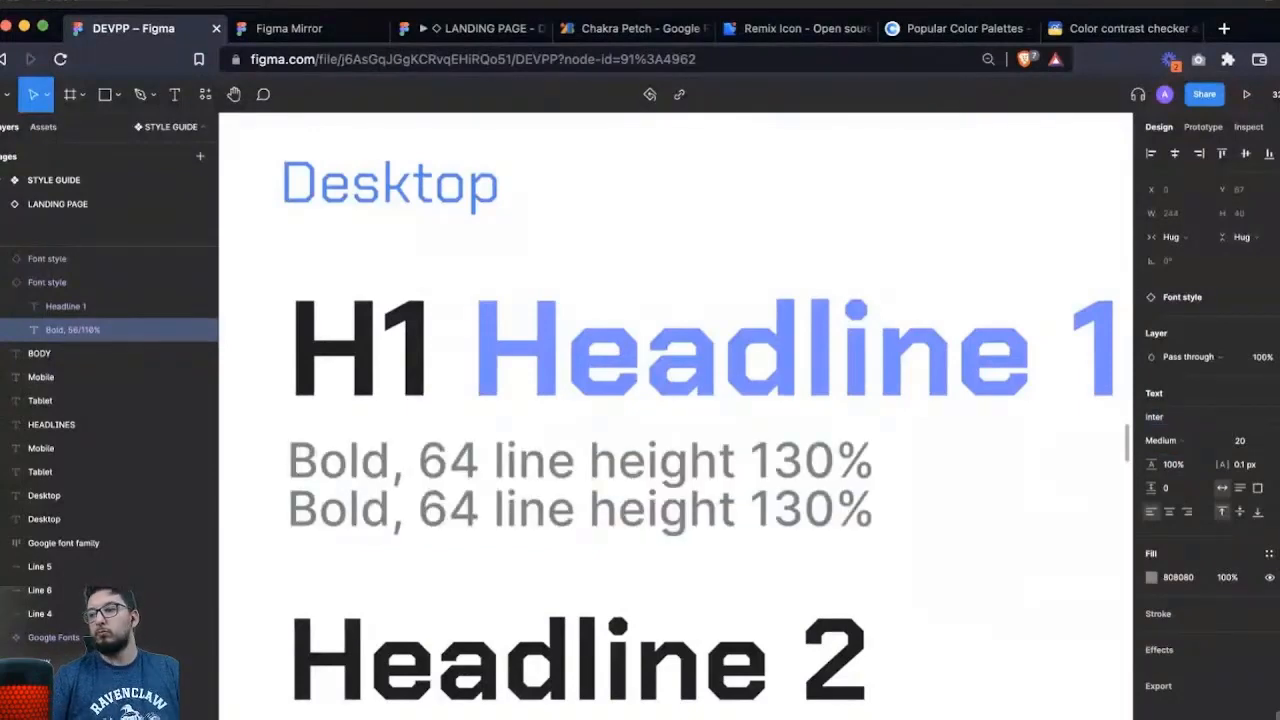
key(super+a)
click(1174, 464)
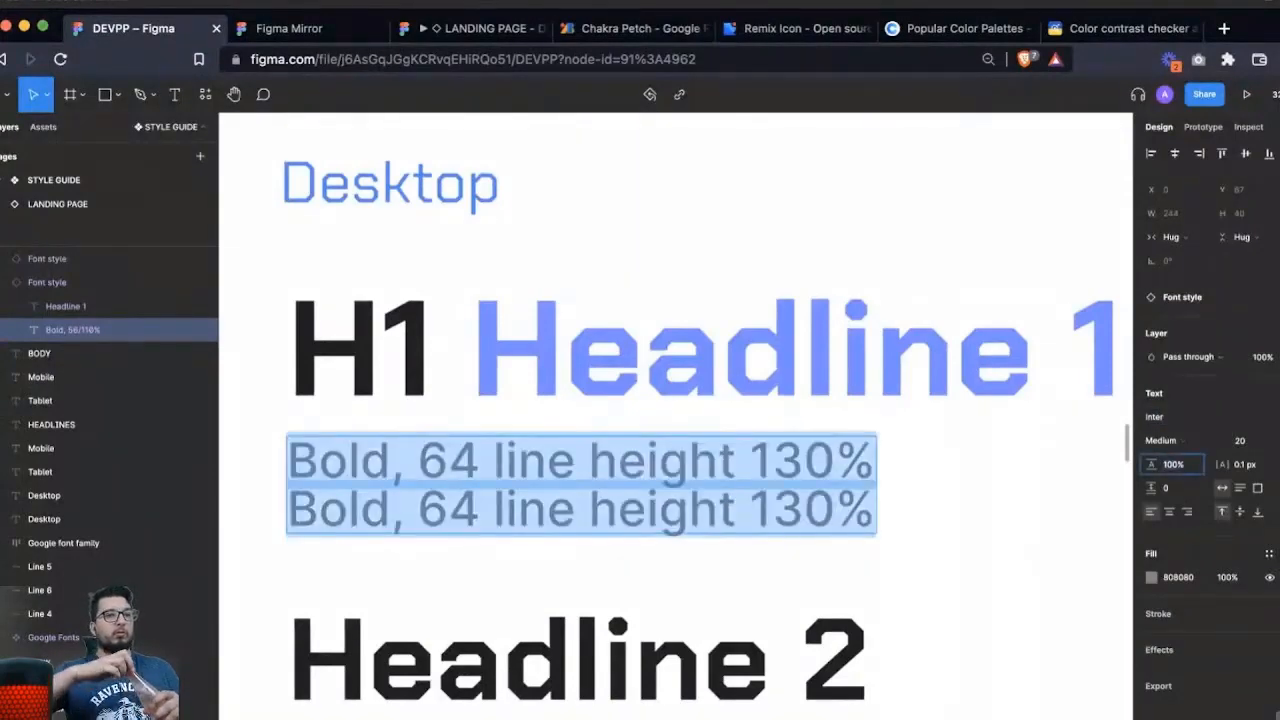
text(130)
key(Return)
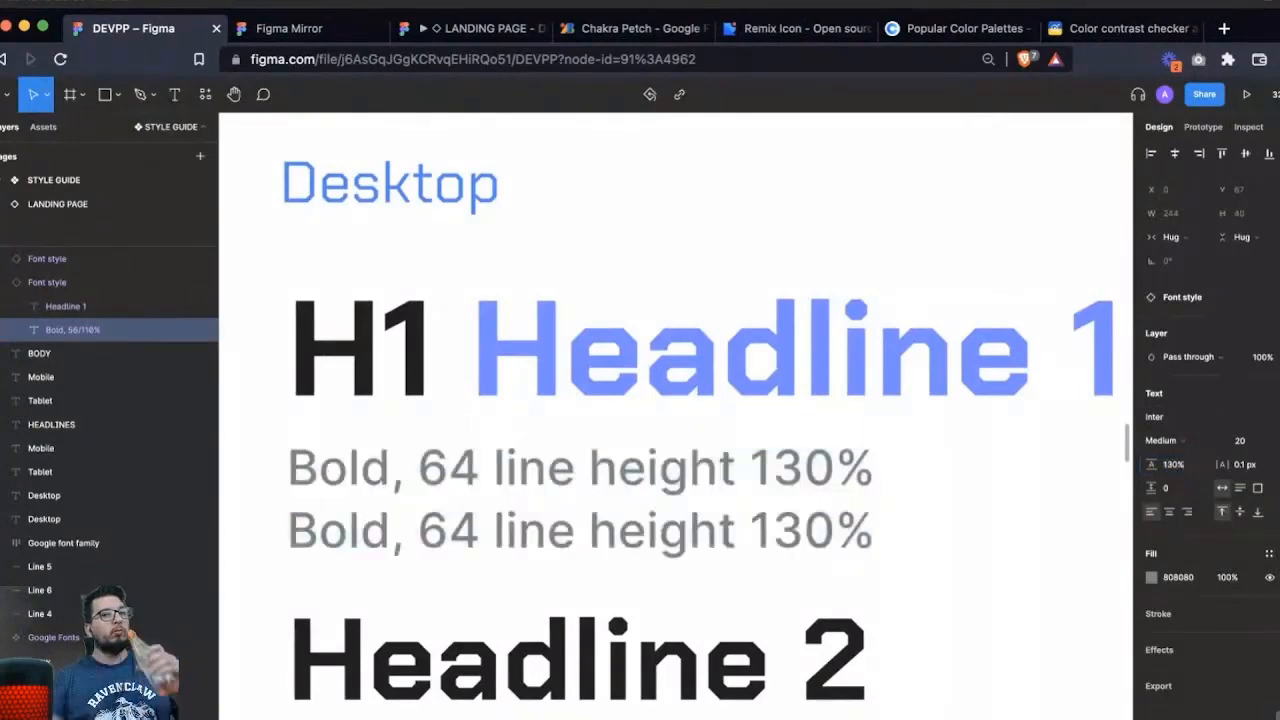
- Undo the font and line-height changes and the duplicated line in the H1 specification text, and leave the text selection
key(super+z)
key(super+z)
key(super+z)
key(super+z)
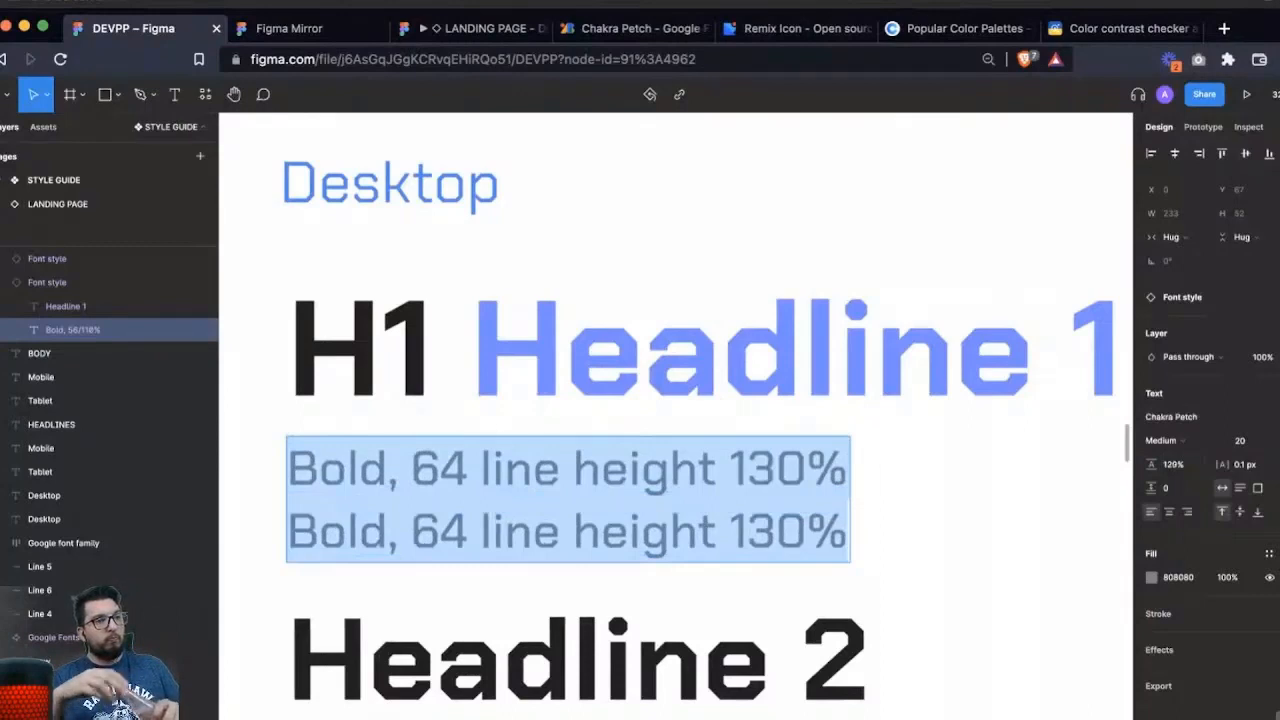
key(super+z)
key(super+z)
key(super+z)
key(super+z)
key(super+z)
key(super+z)
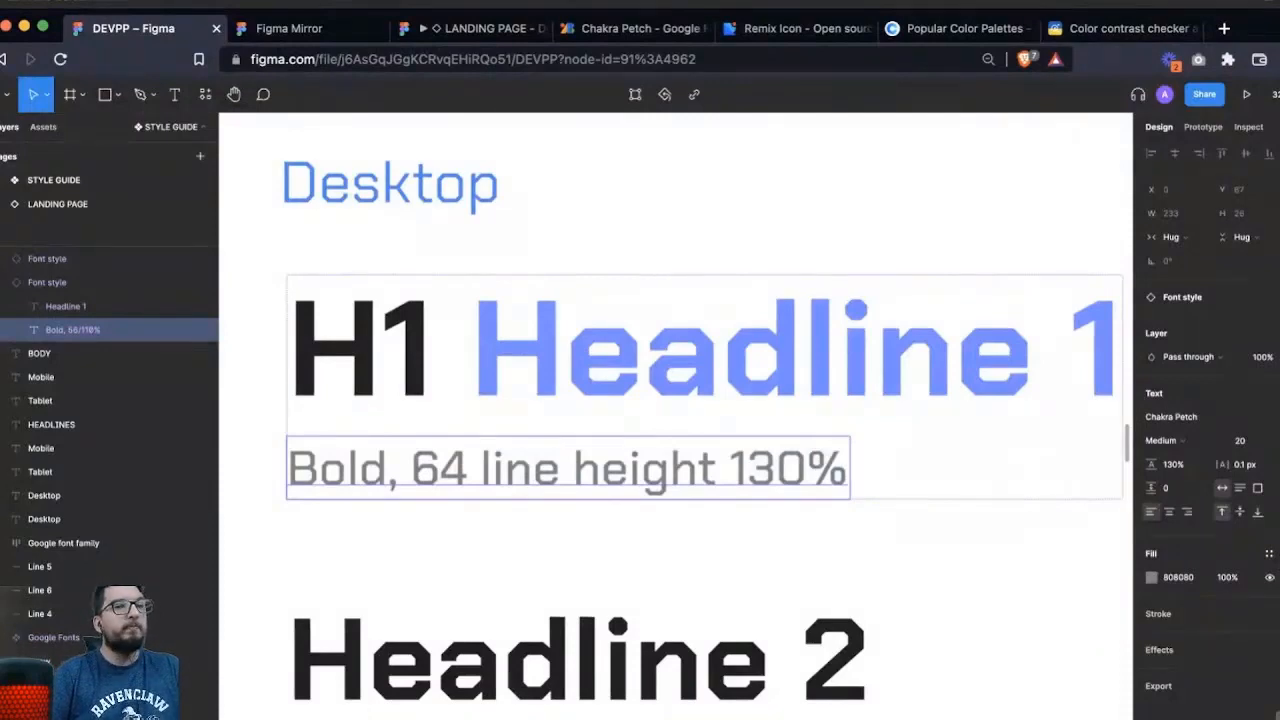
key(super+minus)
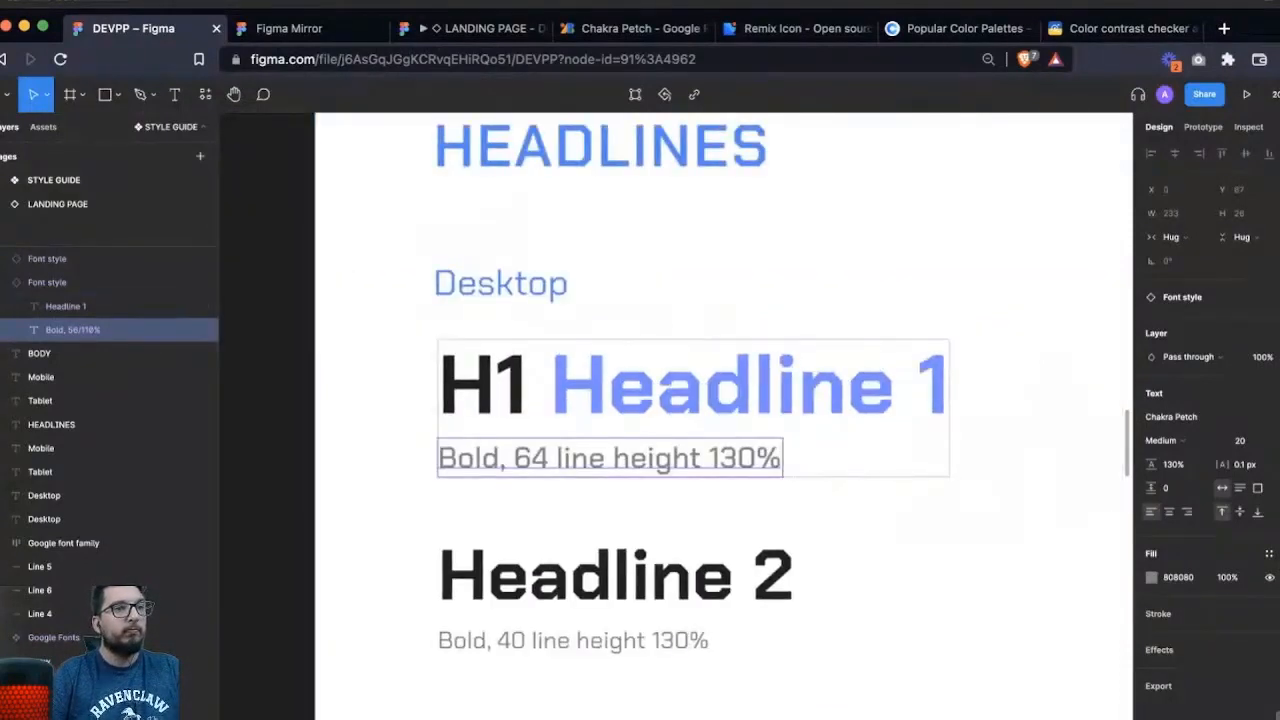
key(Escape)
- Review the size and line-height specifications of the Tablet and Mobile headlines, including the Mobile Headline 1 text
scroll(480, 530, right, 10)
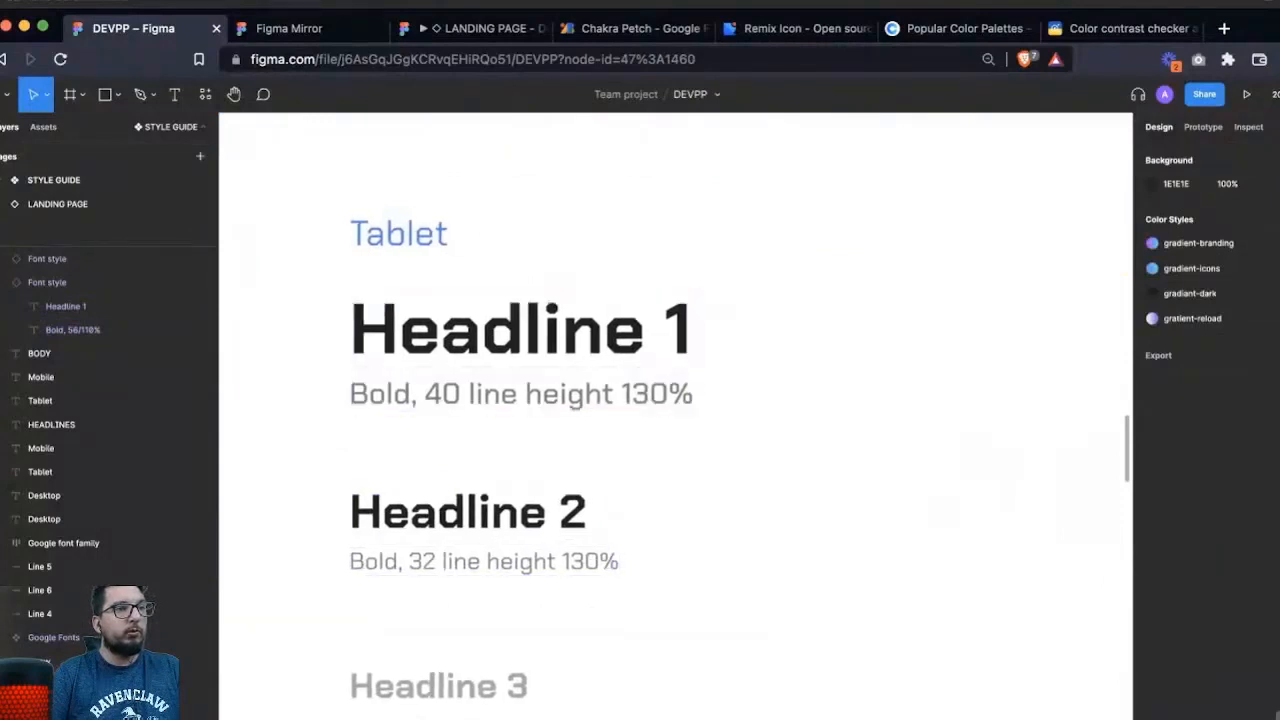
scroll(500, 400, right, 5)
scroll(675, 415, right, 5)
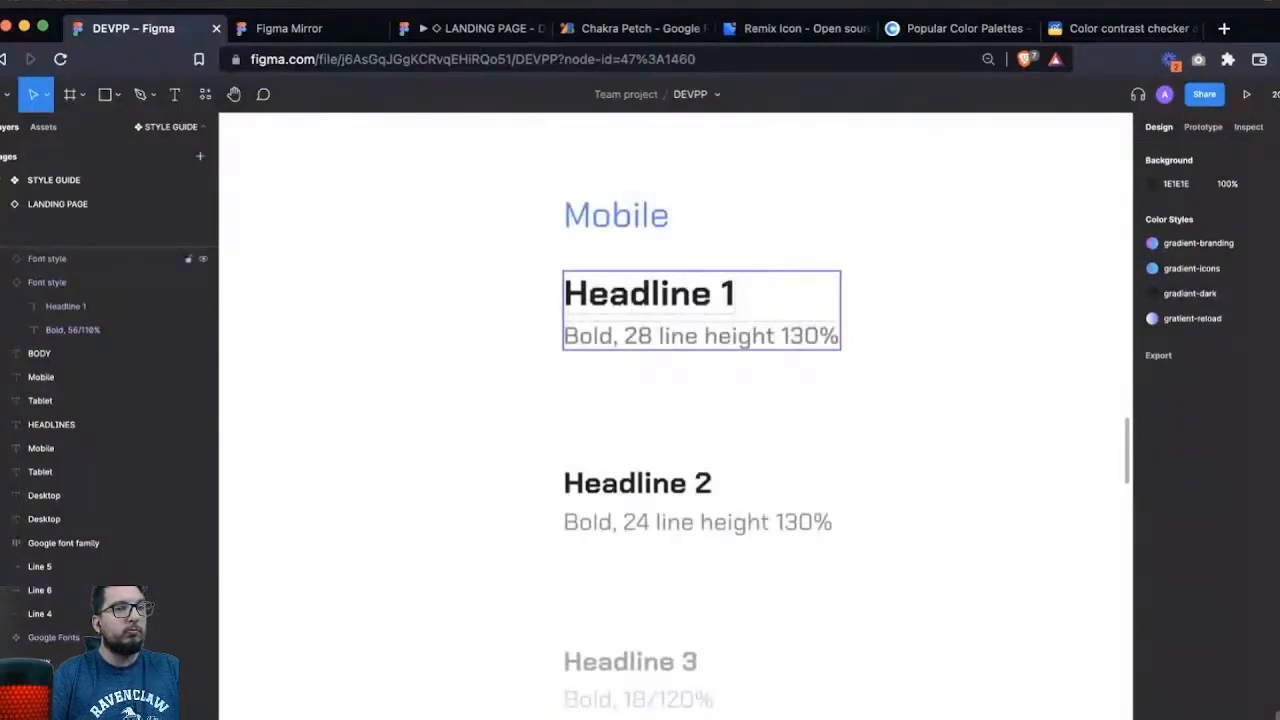
scroll(742, 310, up, 5)
double_click(742, 442)
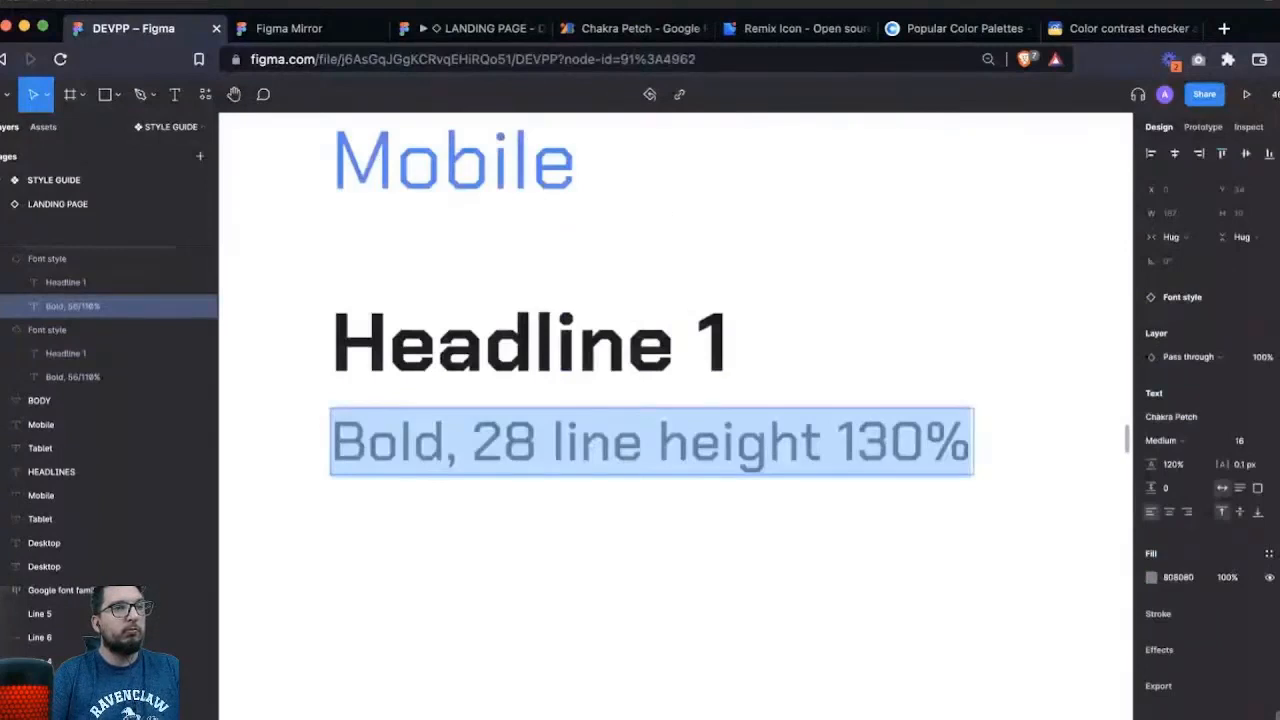
key(Escape)
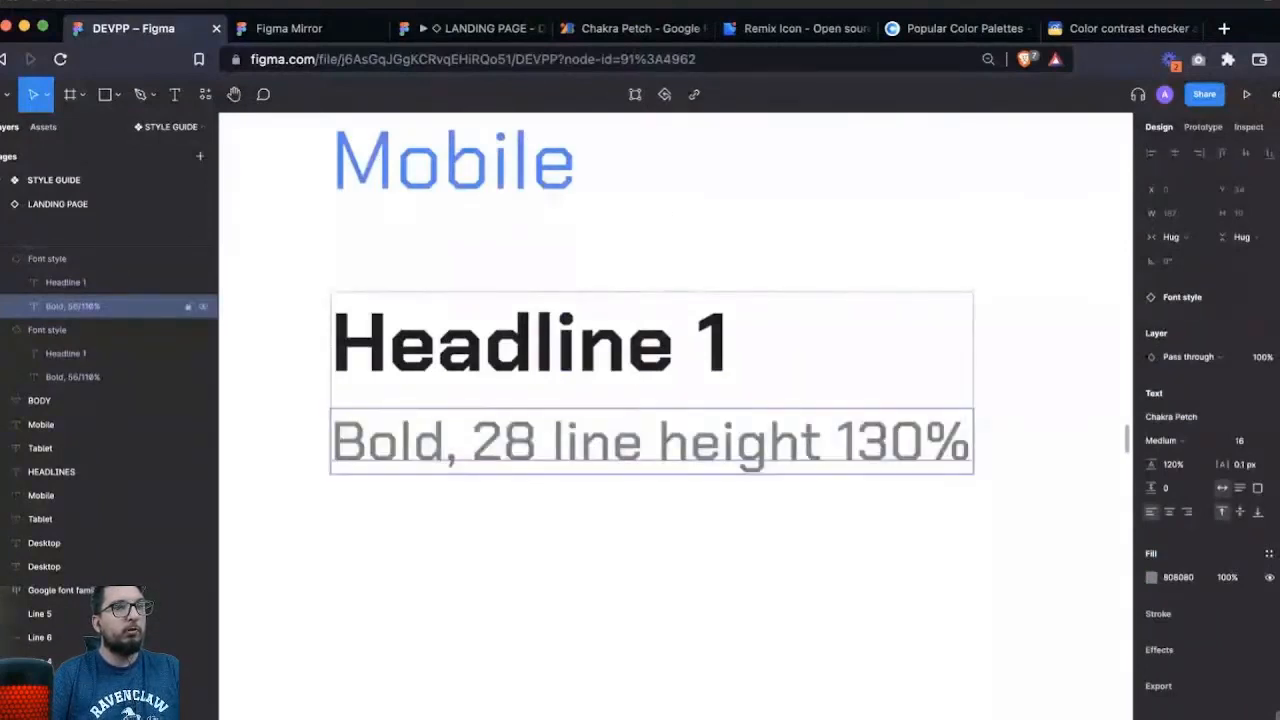
- Start a new text style from the mobile hero heading on the LANDING PAGE, with the name "H1 / mobile / 28px"
key(Page_Down)
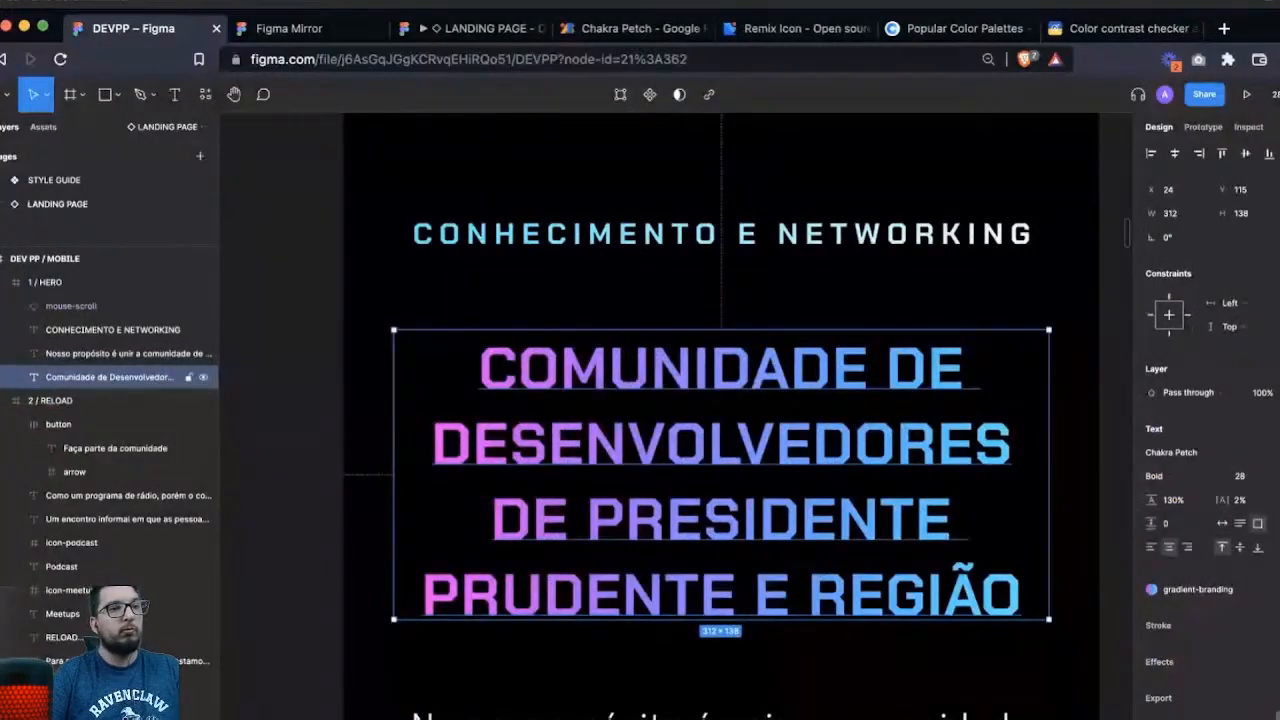
scroll(677, 443, down, 5)
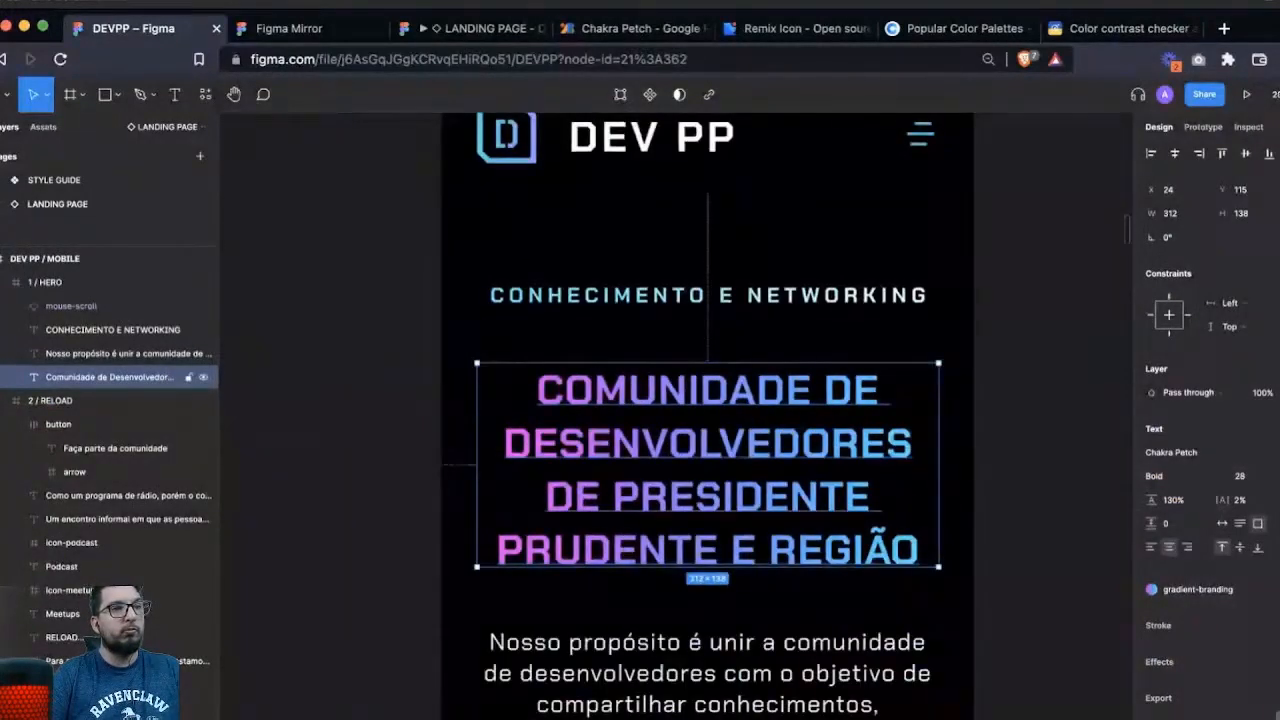
scroll(677, 443, right, 2)
scroll(677, 443, down, 1)
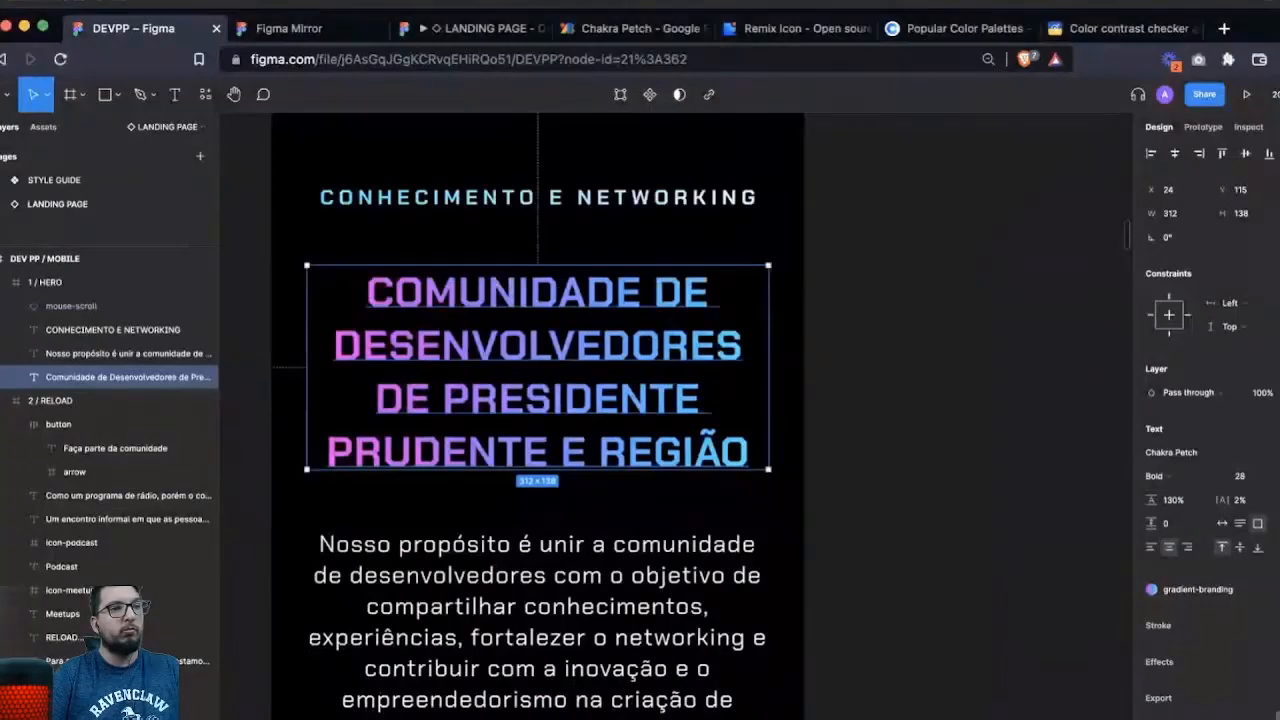
click(1277, 429)
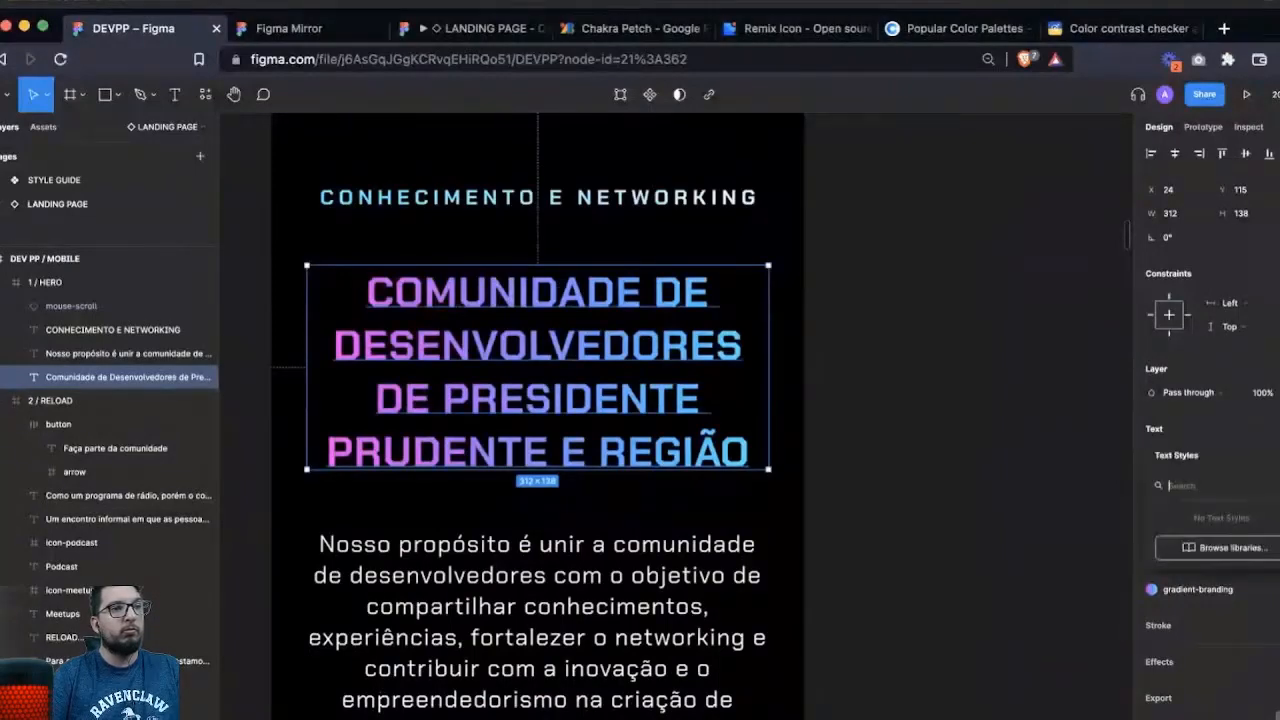
click(1278, 455)
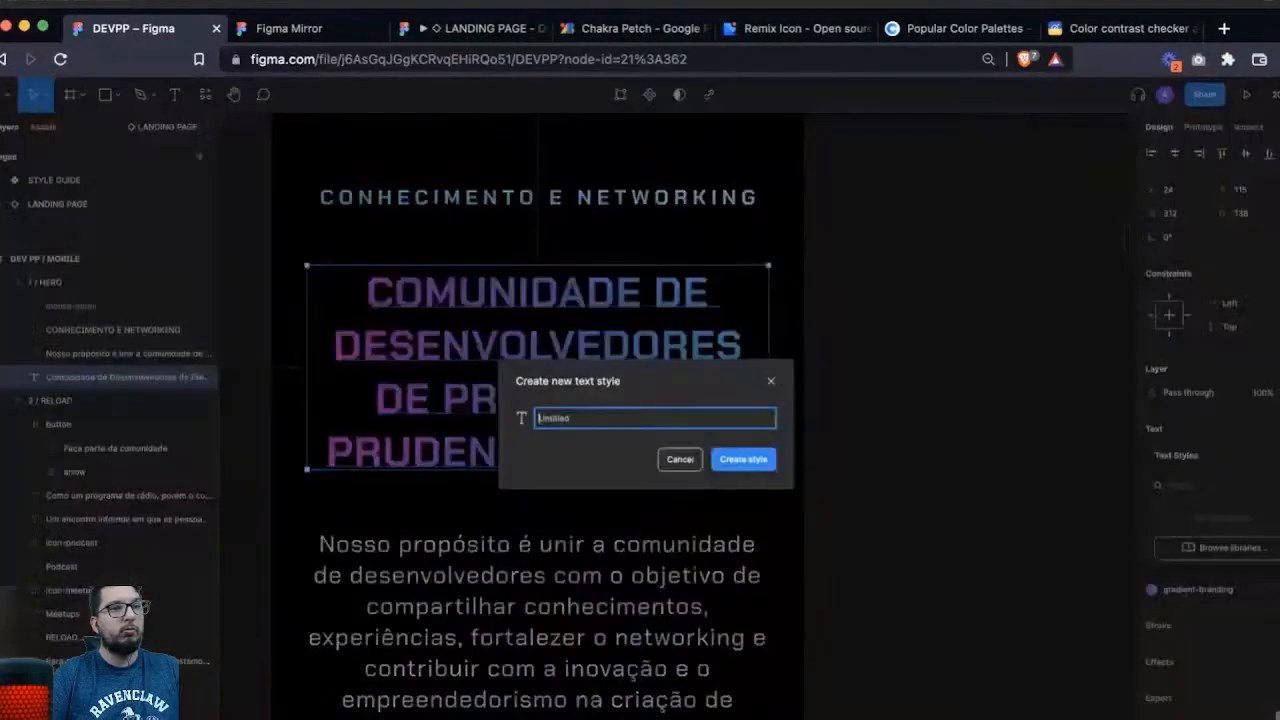
text(H1 / 28)
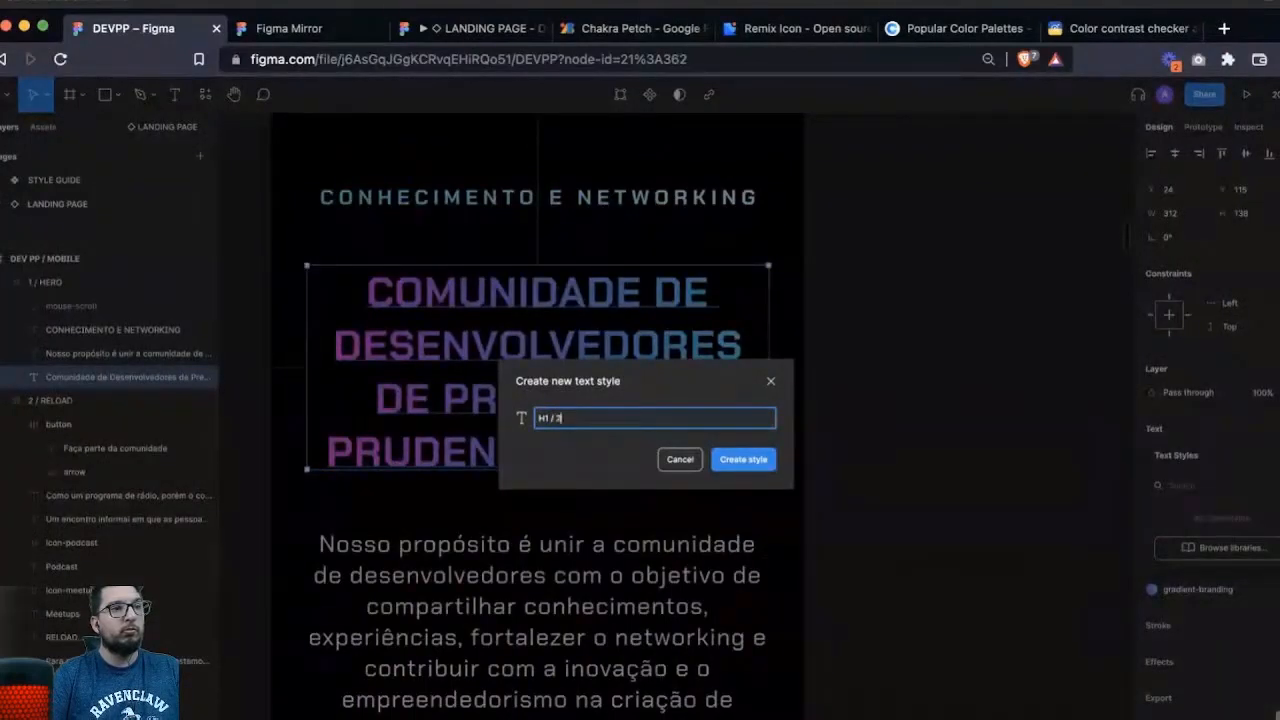
key(BackSpace)
key(BackSpace)
text(mobile)
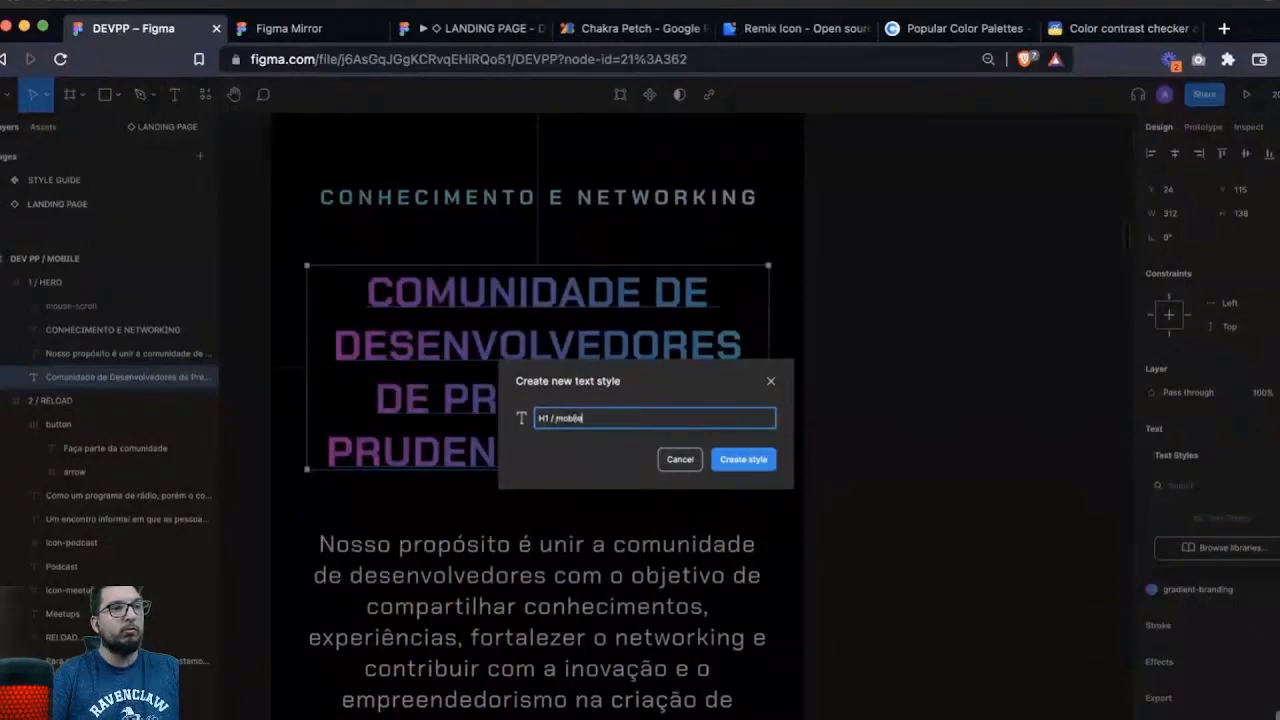
text( / 28px)
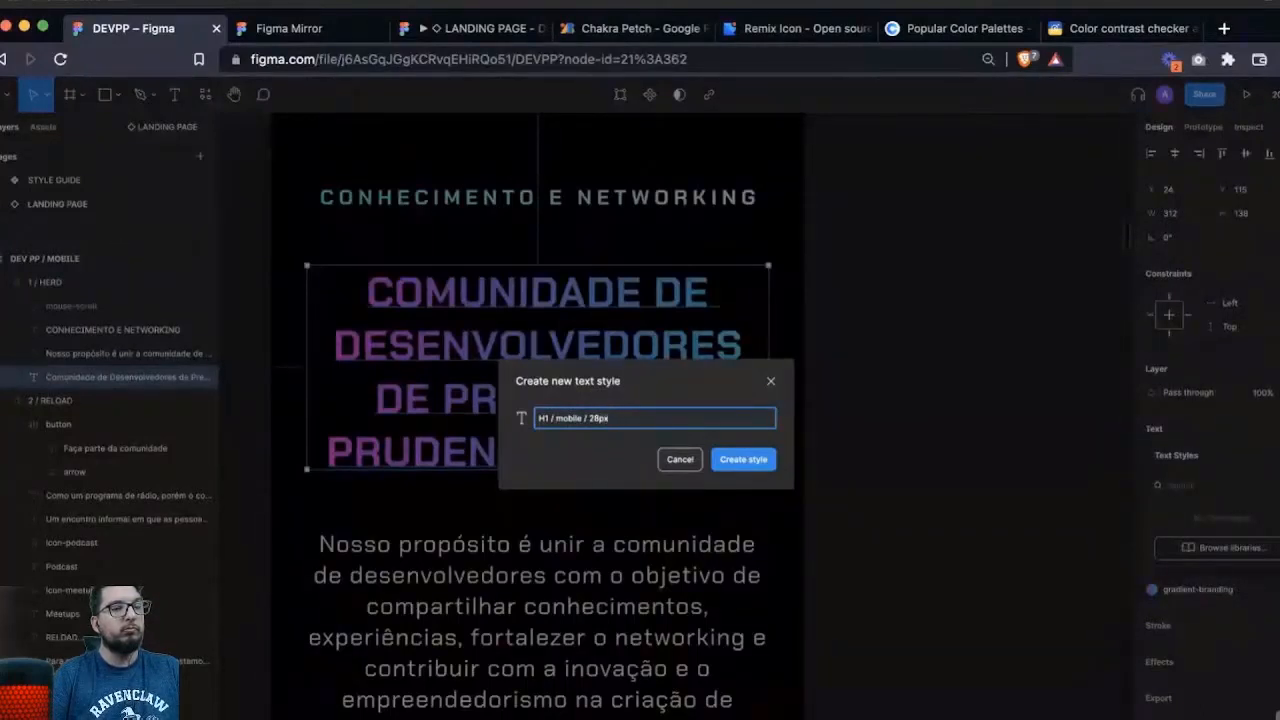
key(alt+shift+Left)
key(Right)
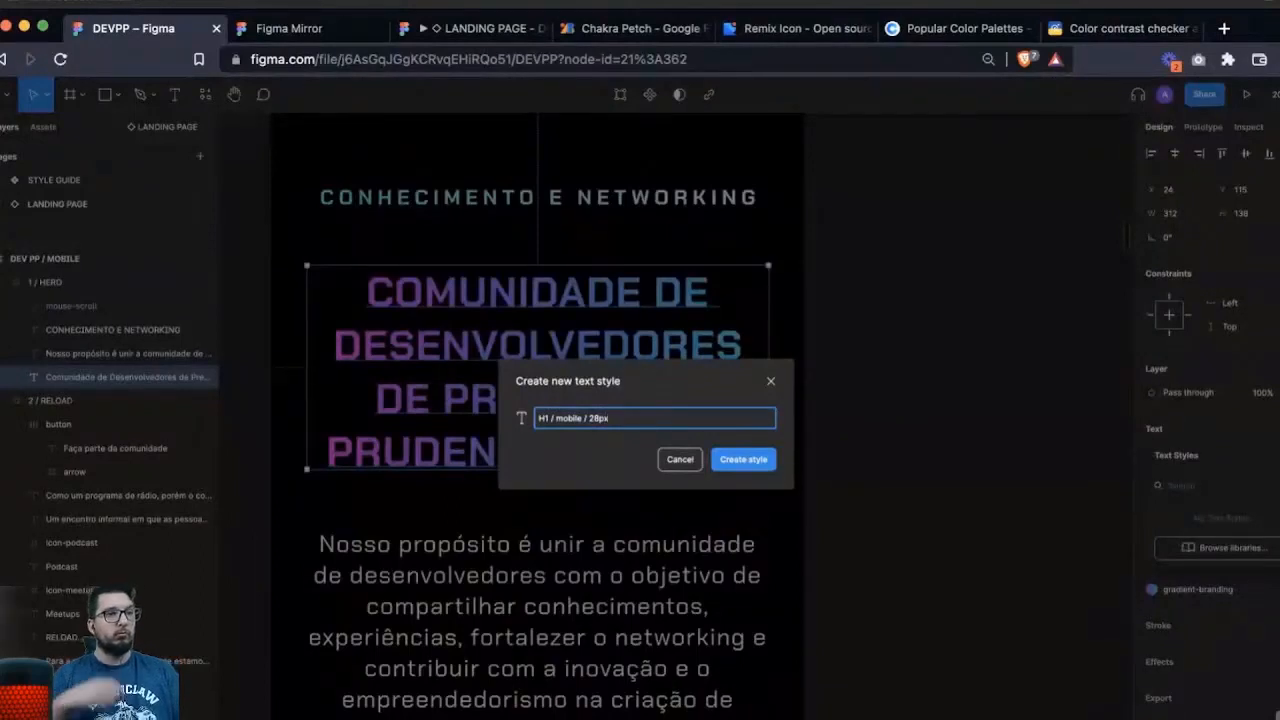
key(alt+shift+Left)
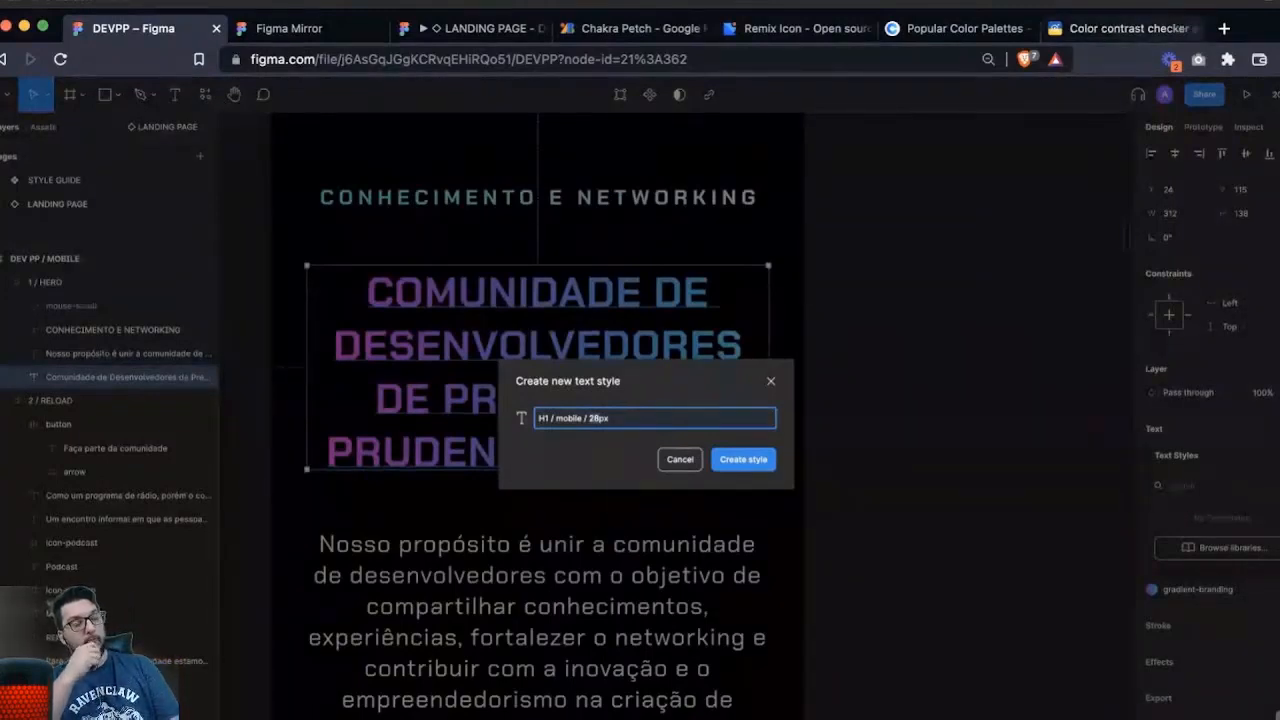
- Search the web for "rem to px" in a new browser tab and open the nekoCalc PX to REM converter
click(1224, 28)
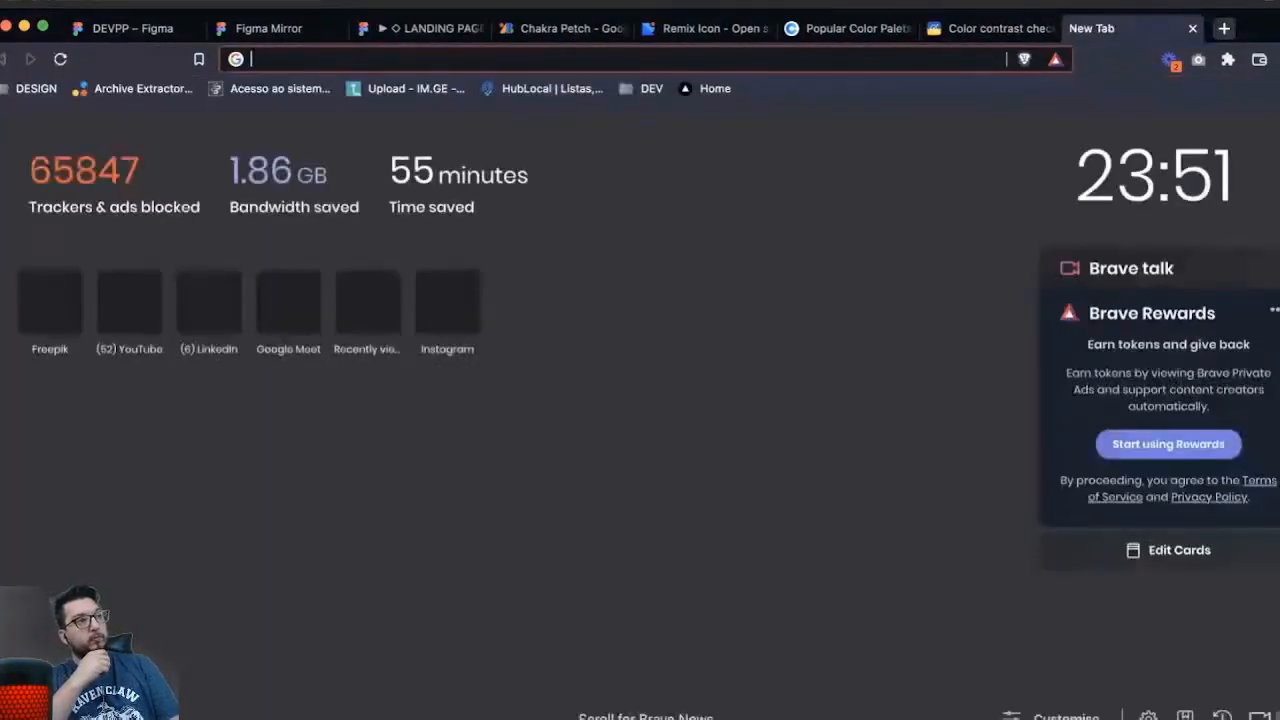
text(rem)
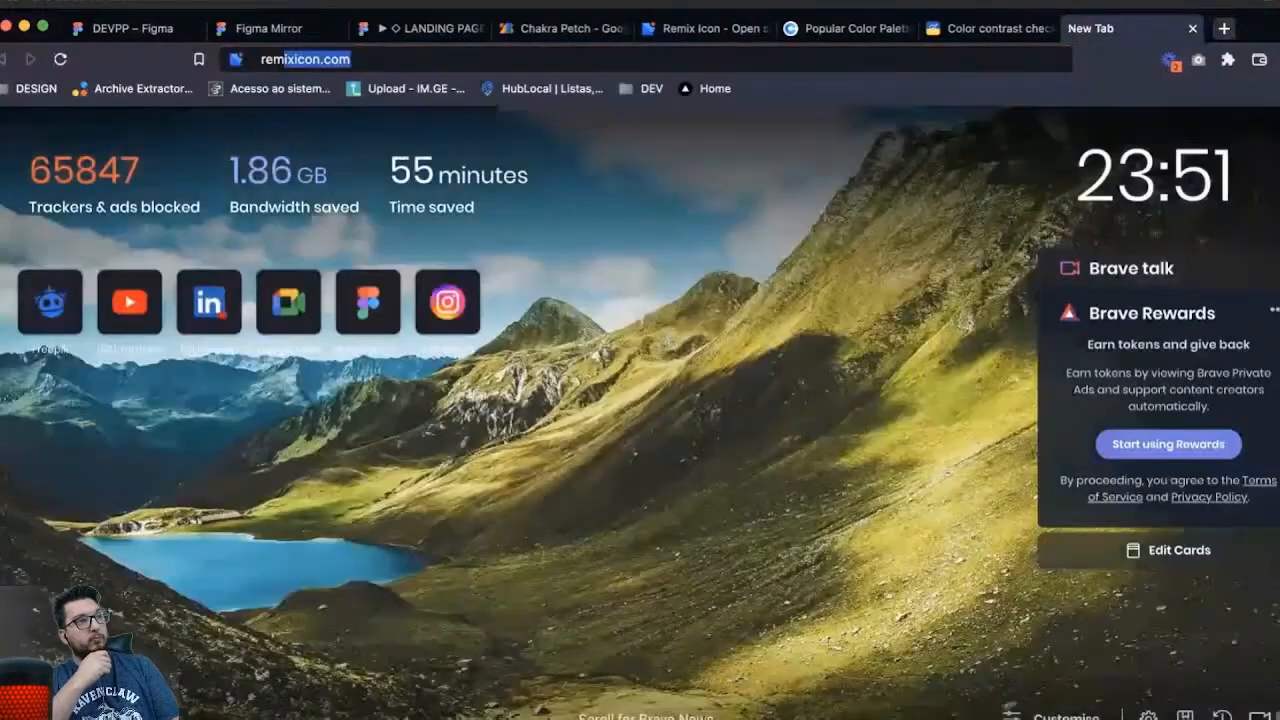
key(BackSpace)
key(BackSpace)
key(BackSpace)
key(BackSpace)
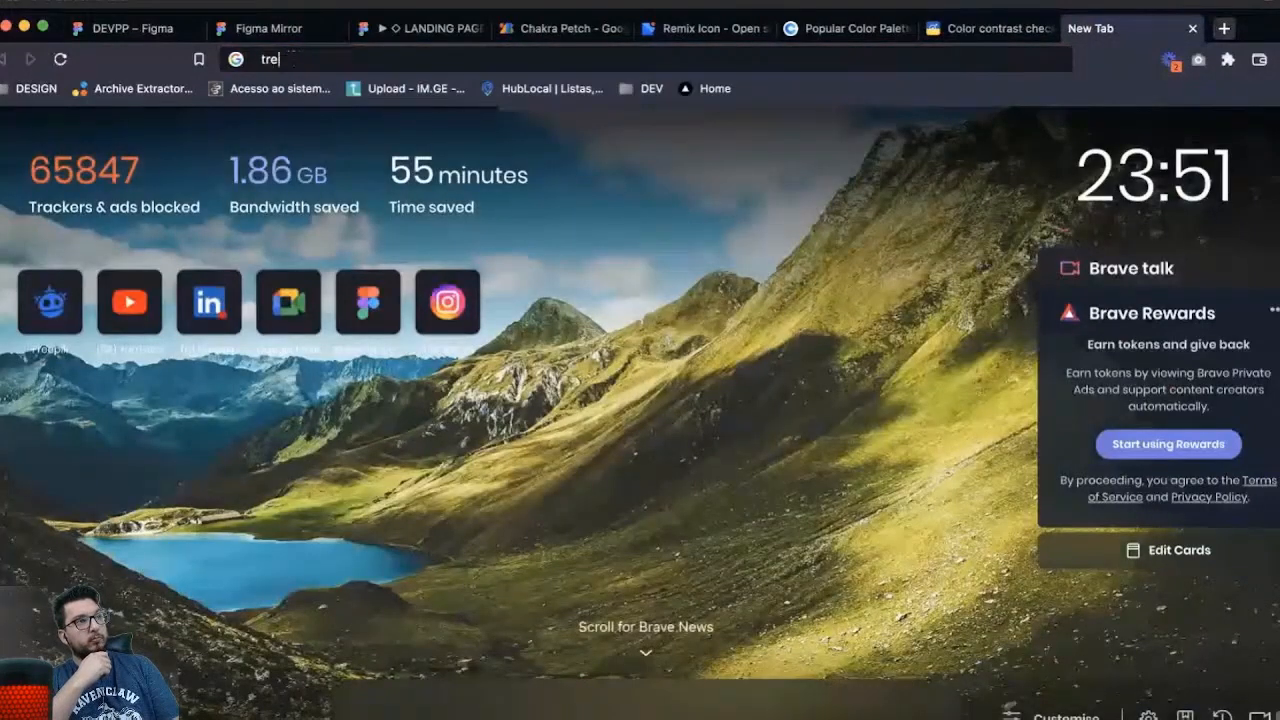
text(rem to )
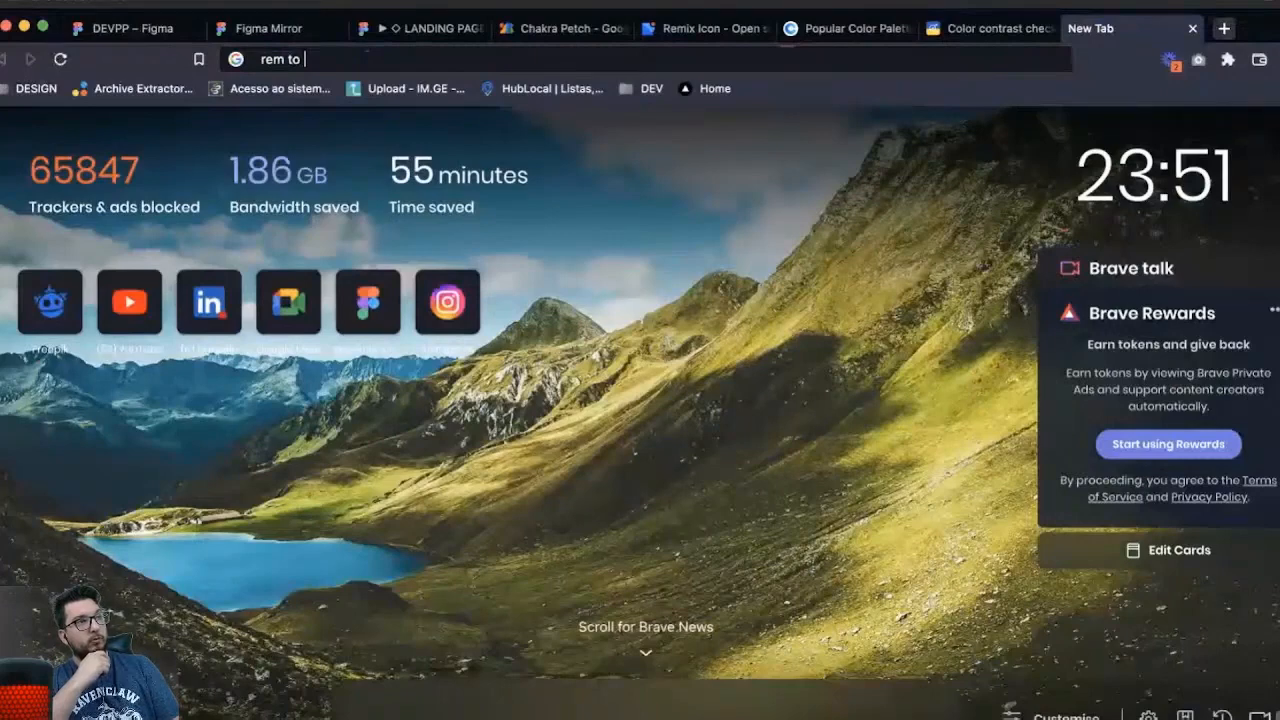
text(p)
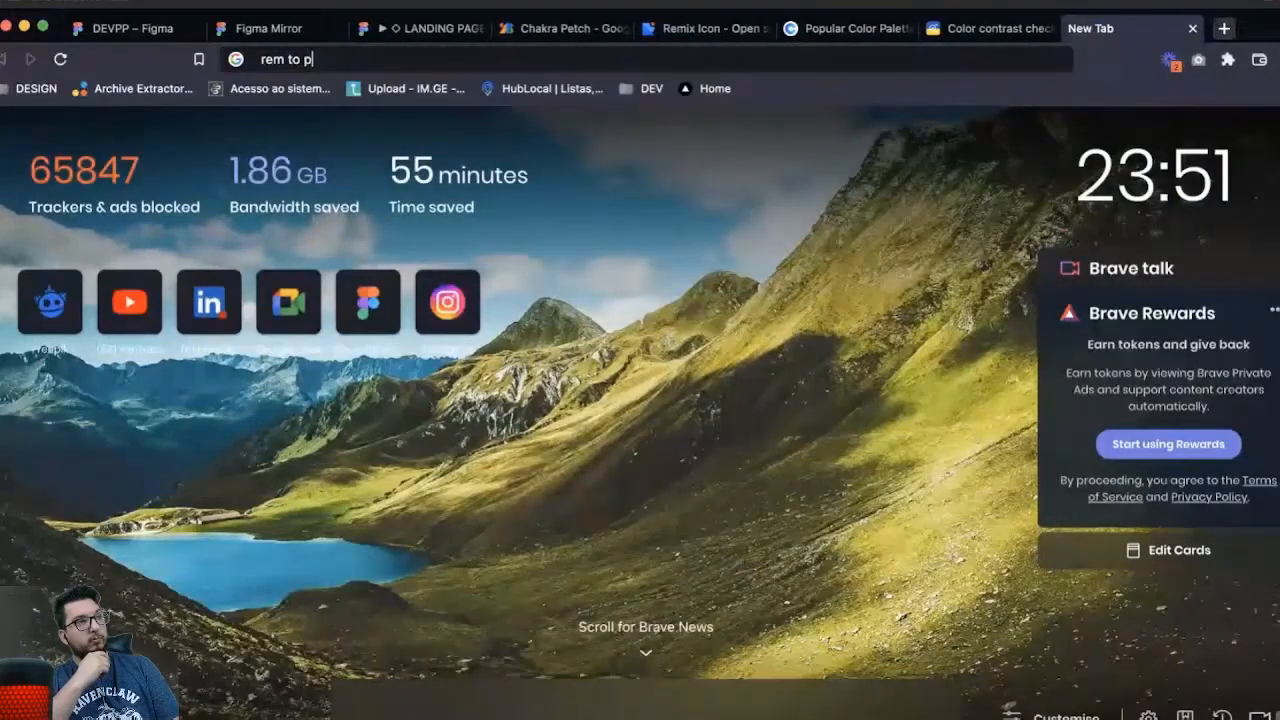
text(x)
key(Return)
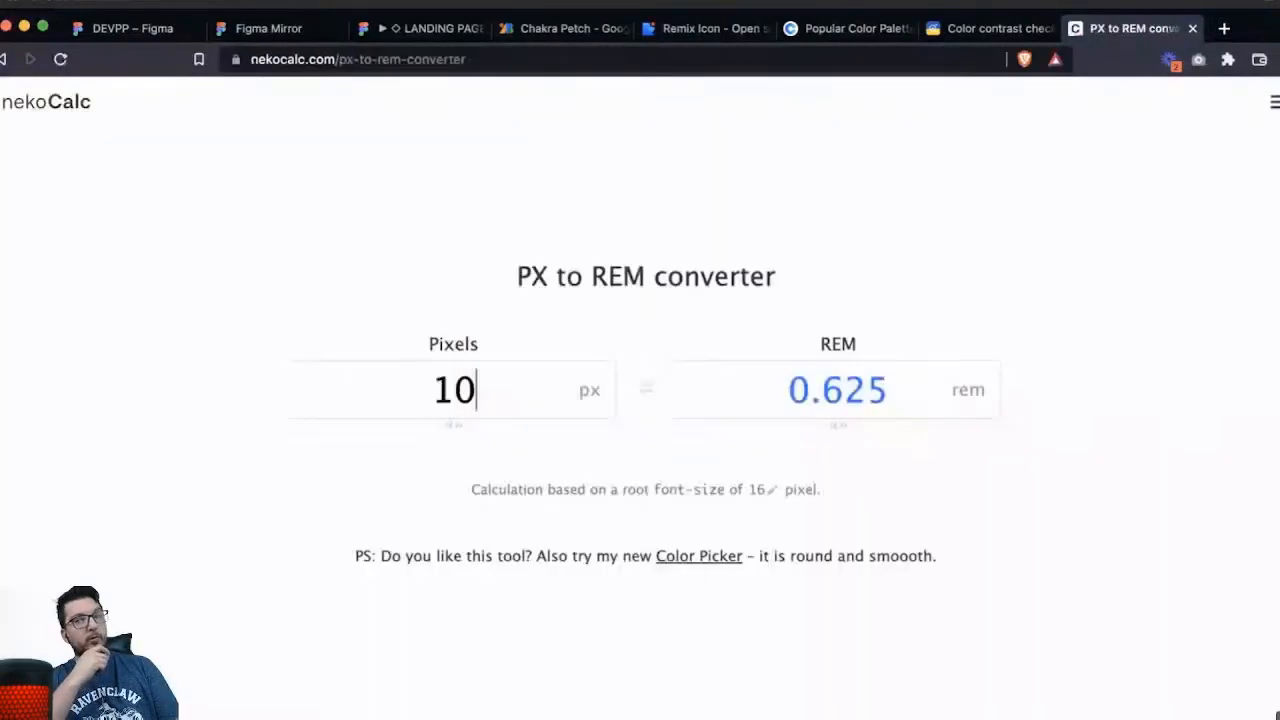
- Convert 28 pixels to rem in the converter
key(BackSpace)
key(BackSpace)
text(28)
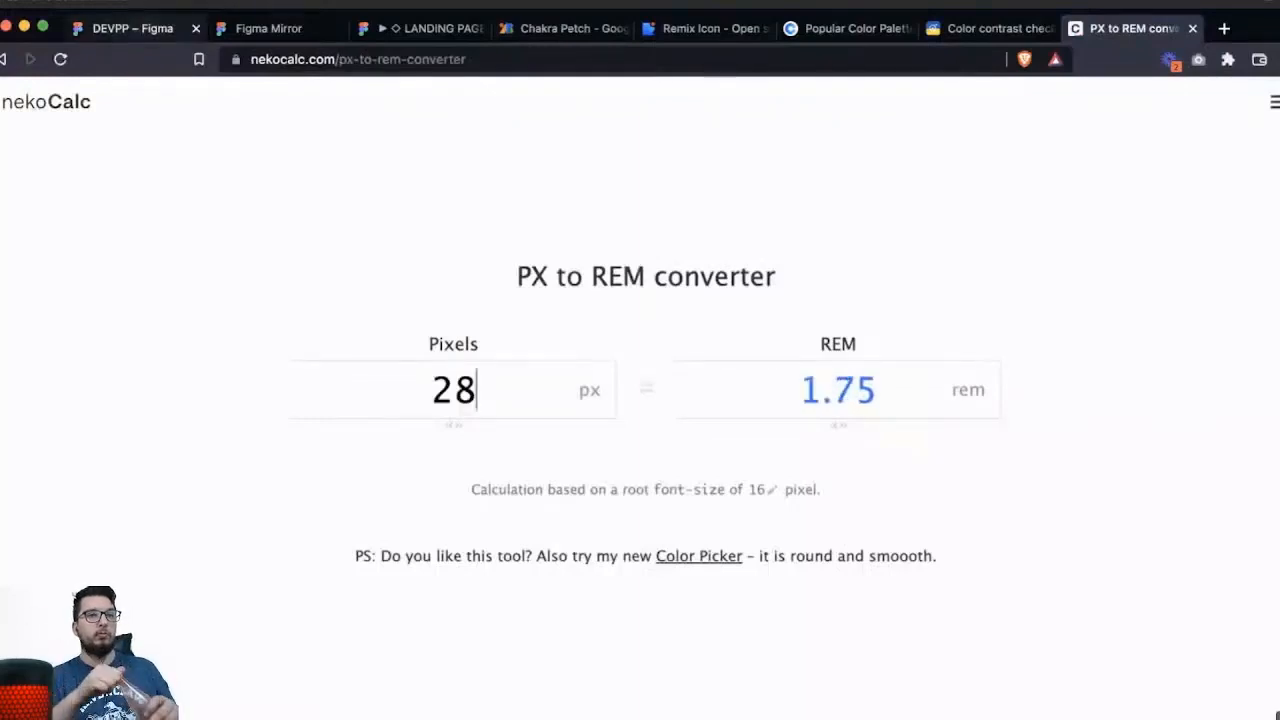
- Return to the new text style in Figma and change the unit in its name from px to rem
click(133, 28)
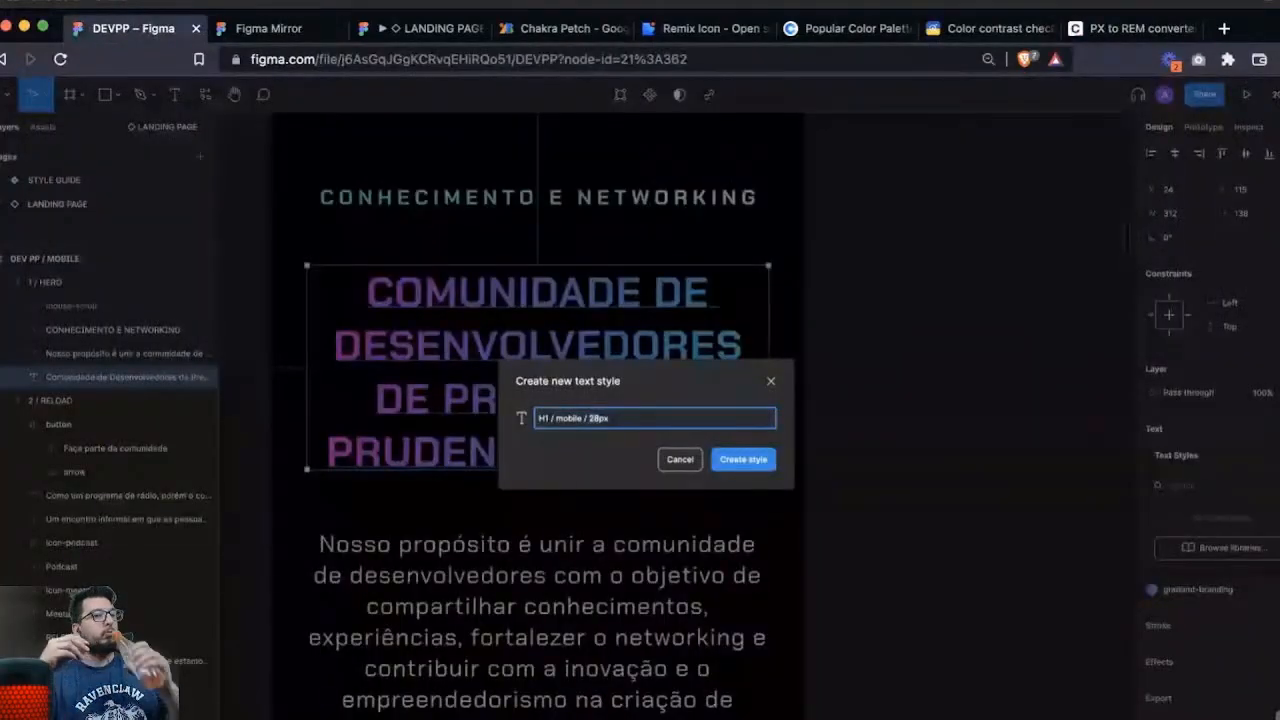
key(BackSpace)
key(BackSpace)
text(rem)
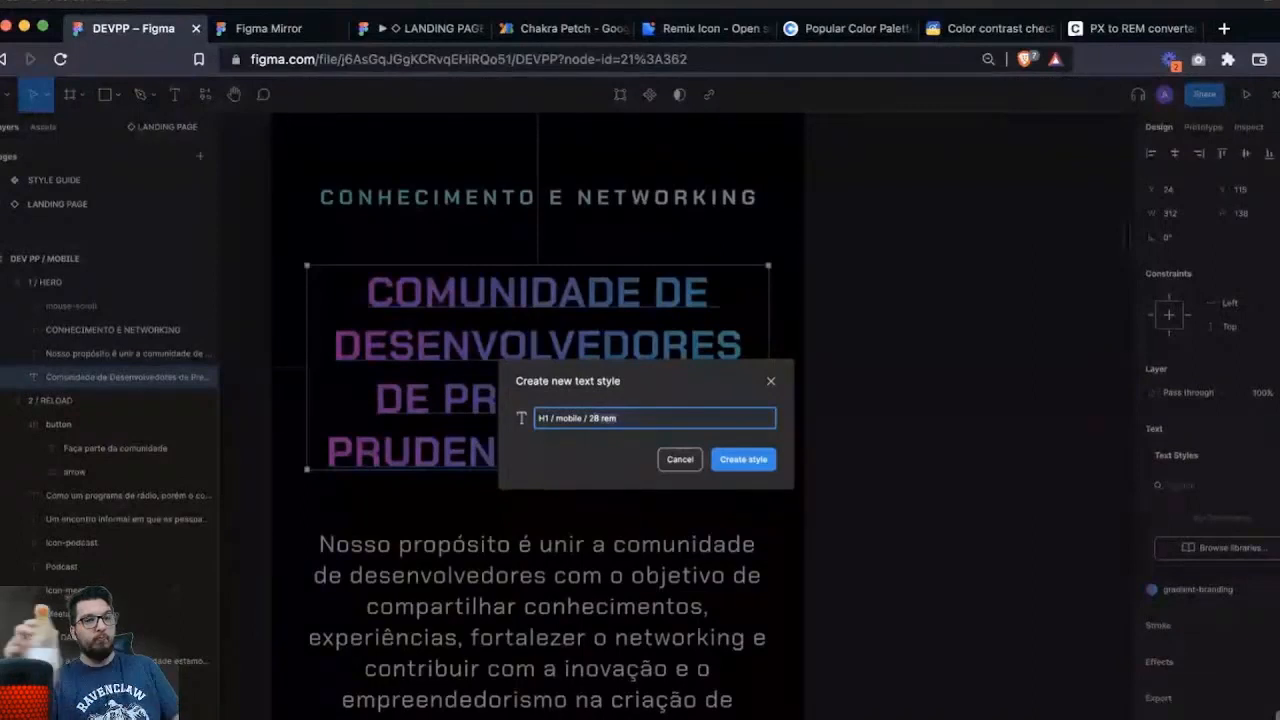
- Copy the converted rem value into the style name in place of 28 and create the style "H1 / mobile / 1.75 rem"
key(super+9)
drag(799, 390, 880, 391)
key(super+c)
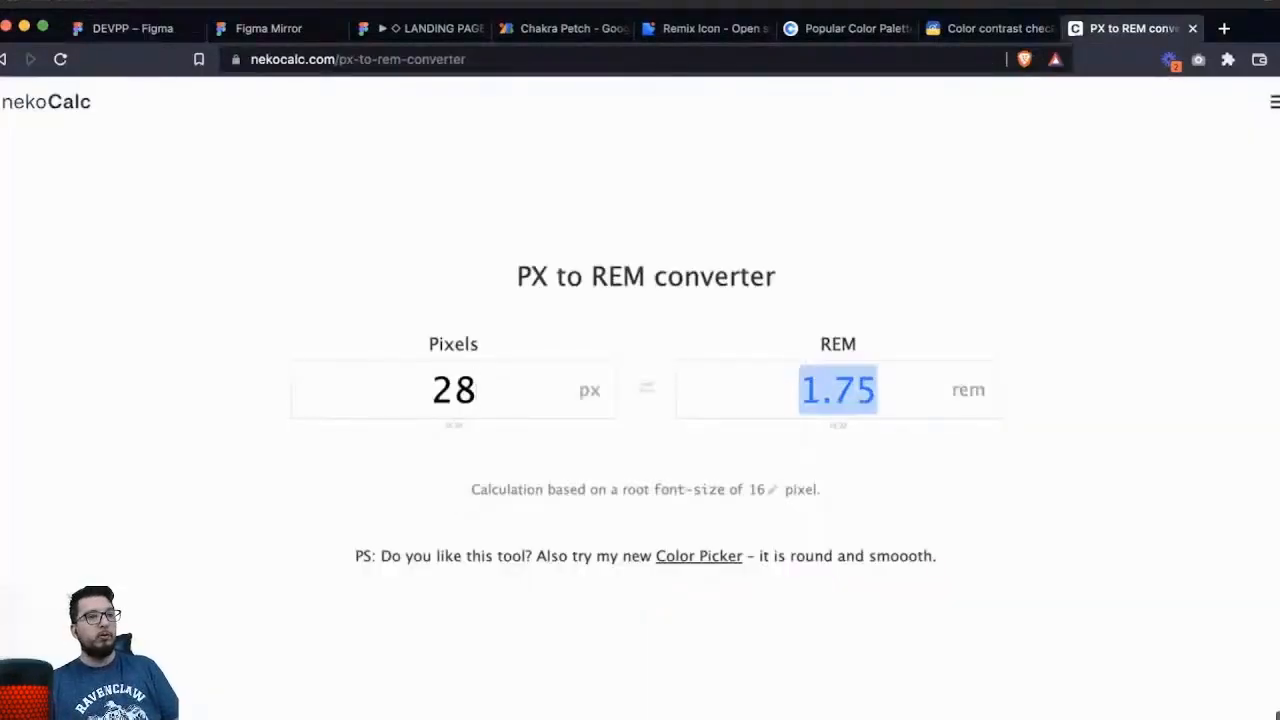
click(132, 29)
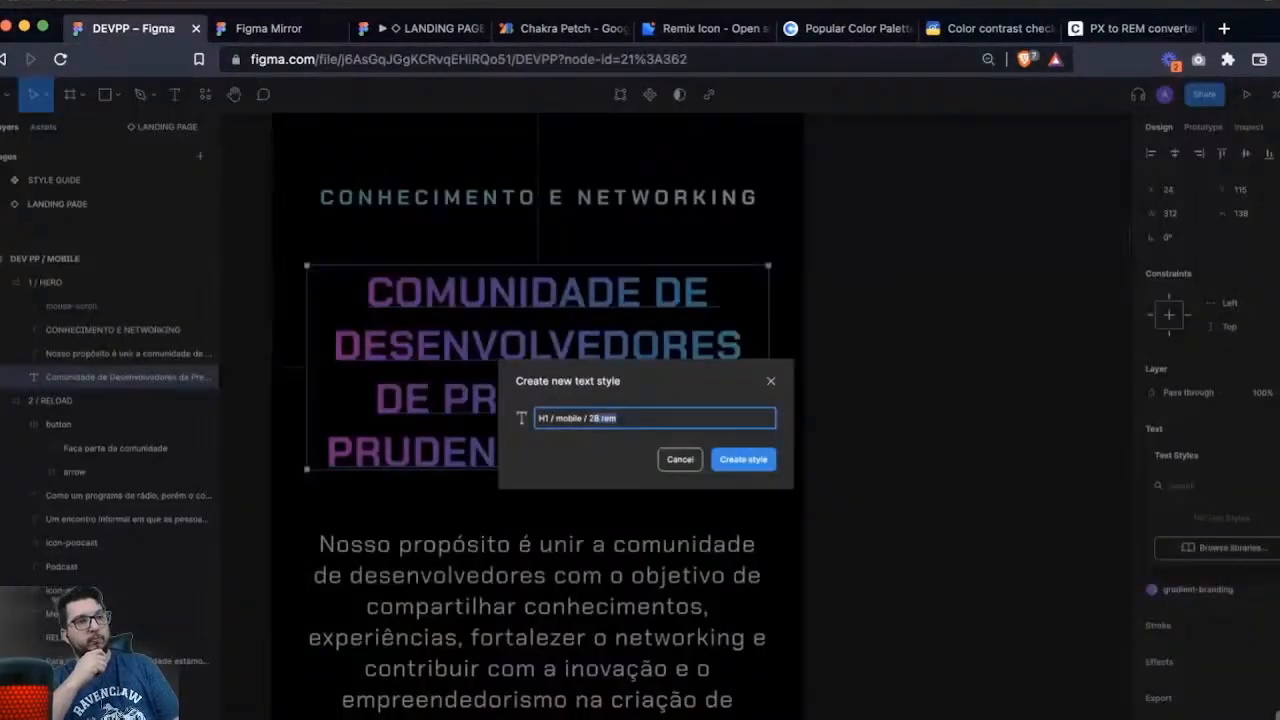
drag(588, 418, 600, 418)
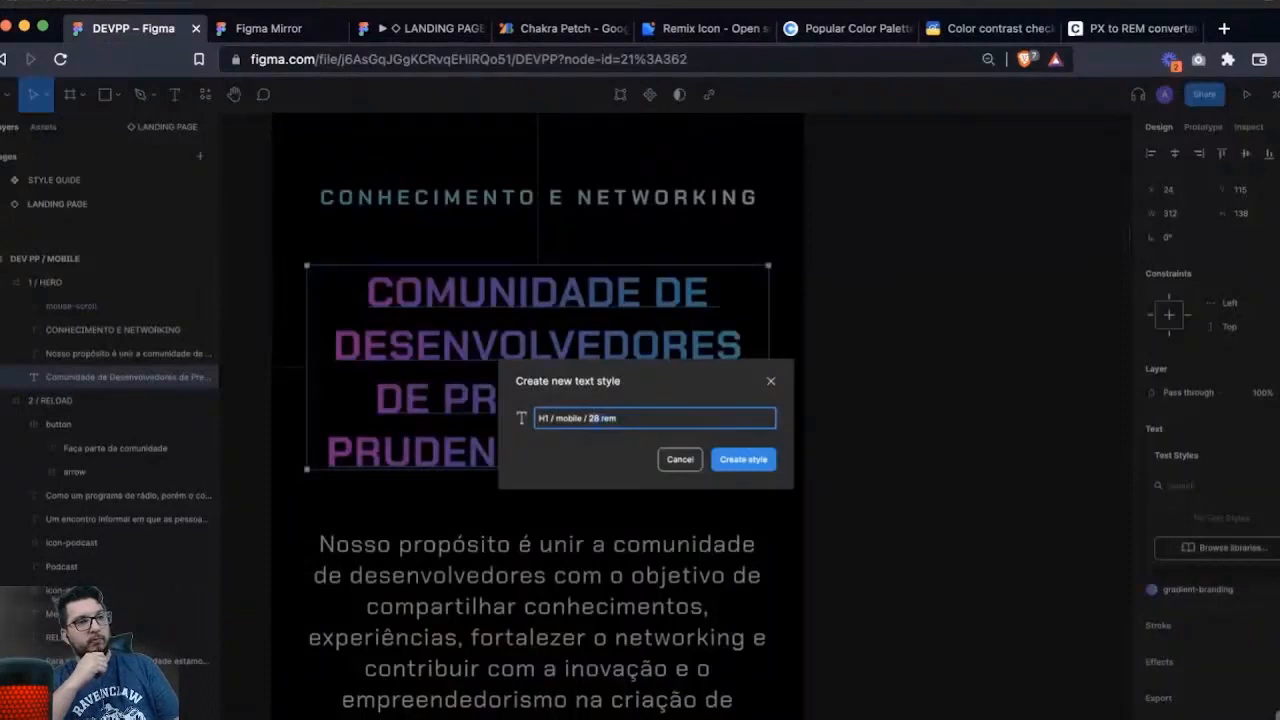
key(super+v)
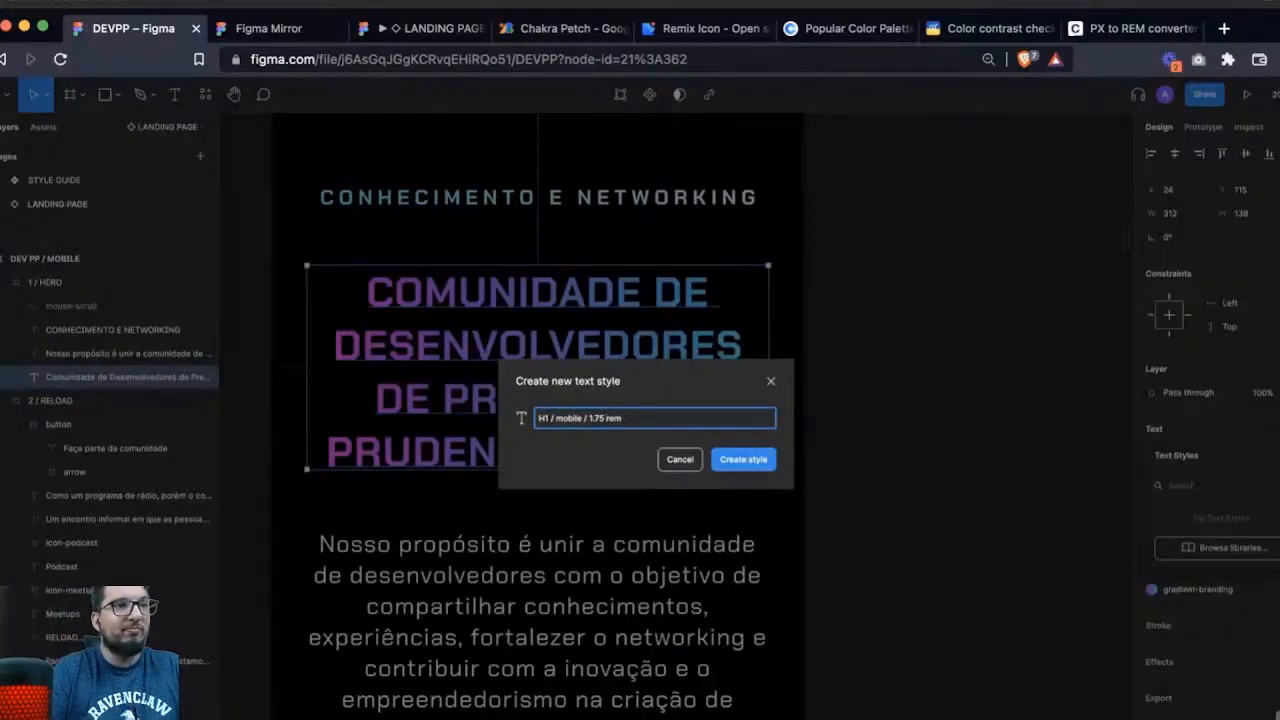
key(Return)
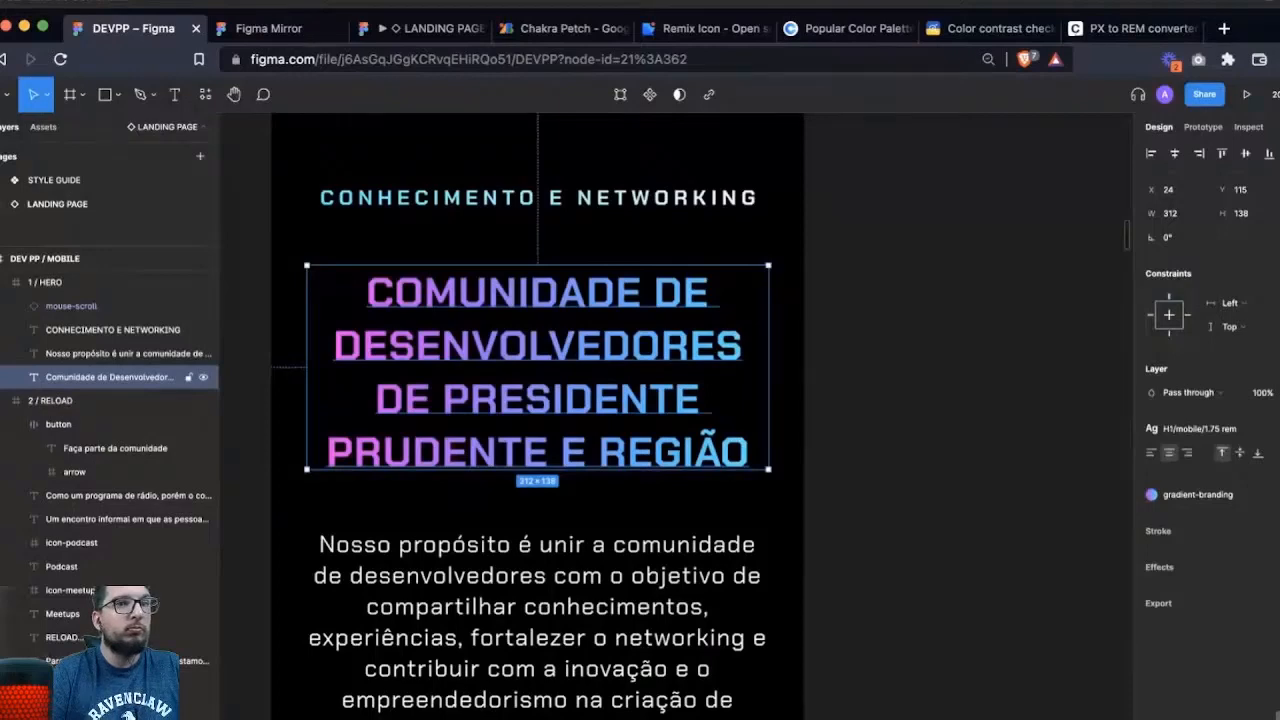
- Switch back to the PX to REM converter page and select its web address
key(Return)
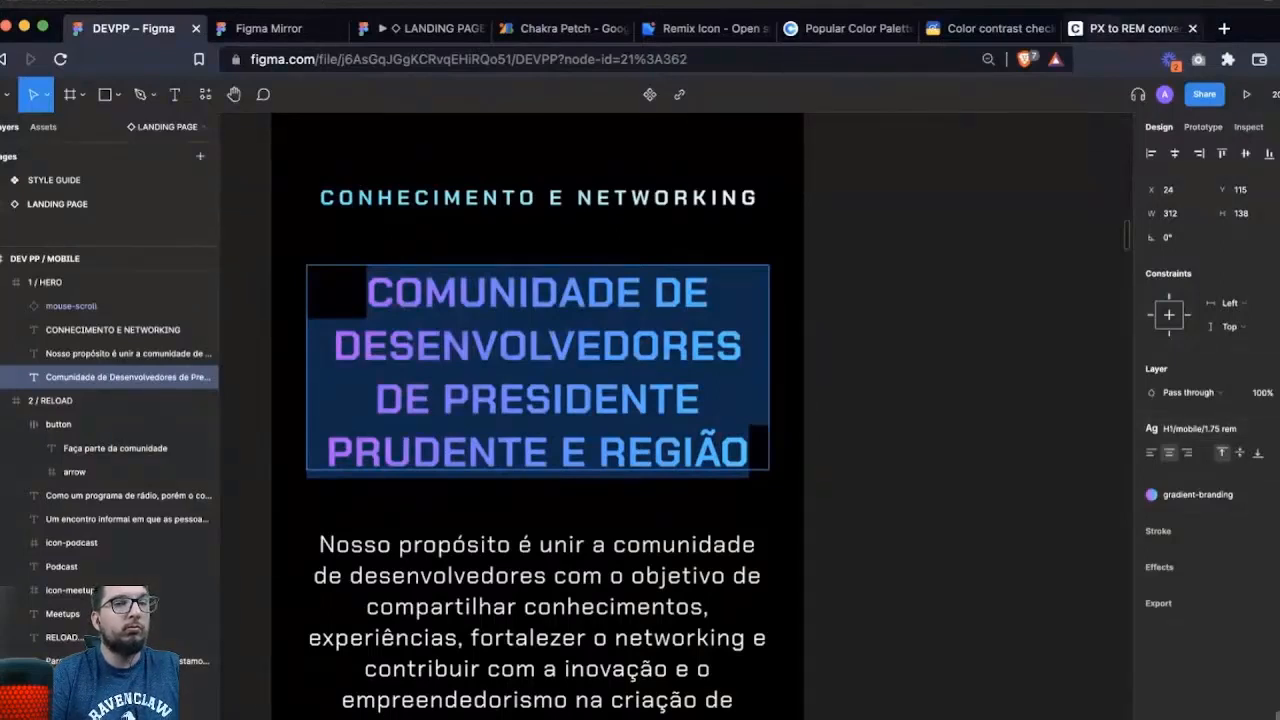
click(1125, 28)
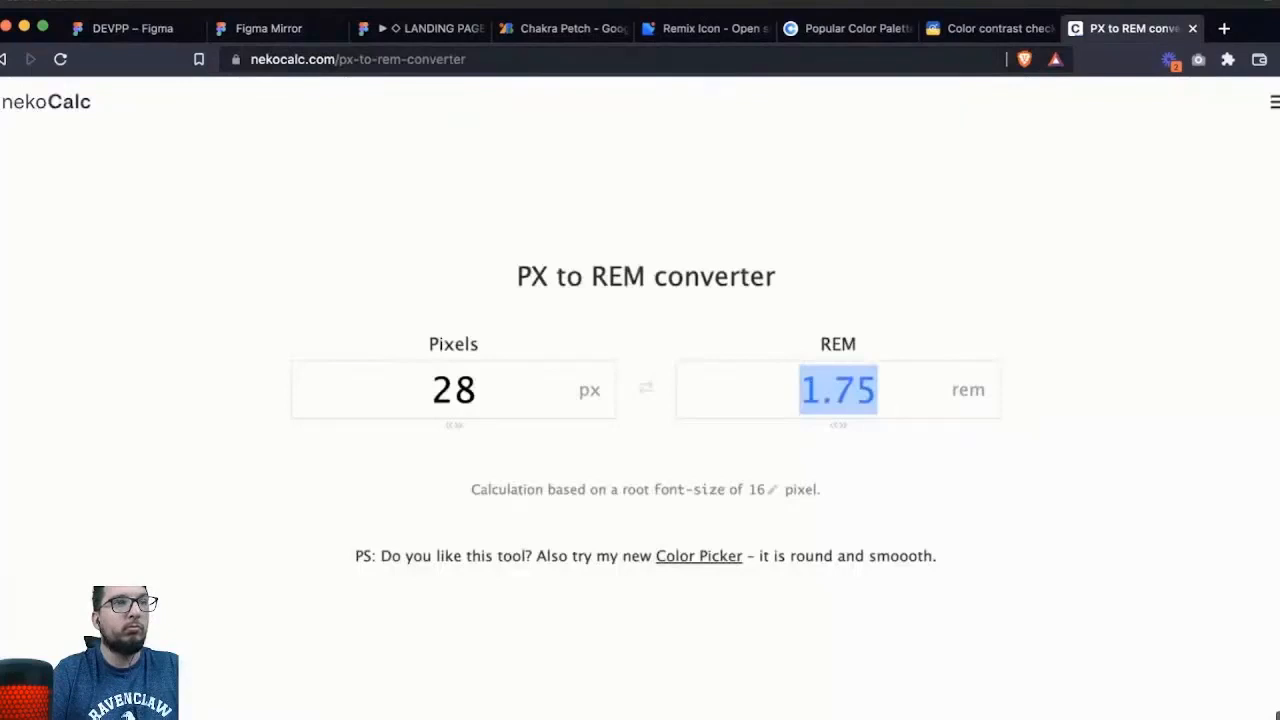
key(super+l)
key(super+Tab)
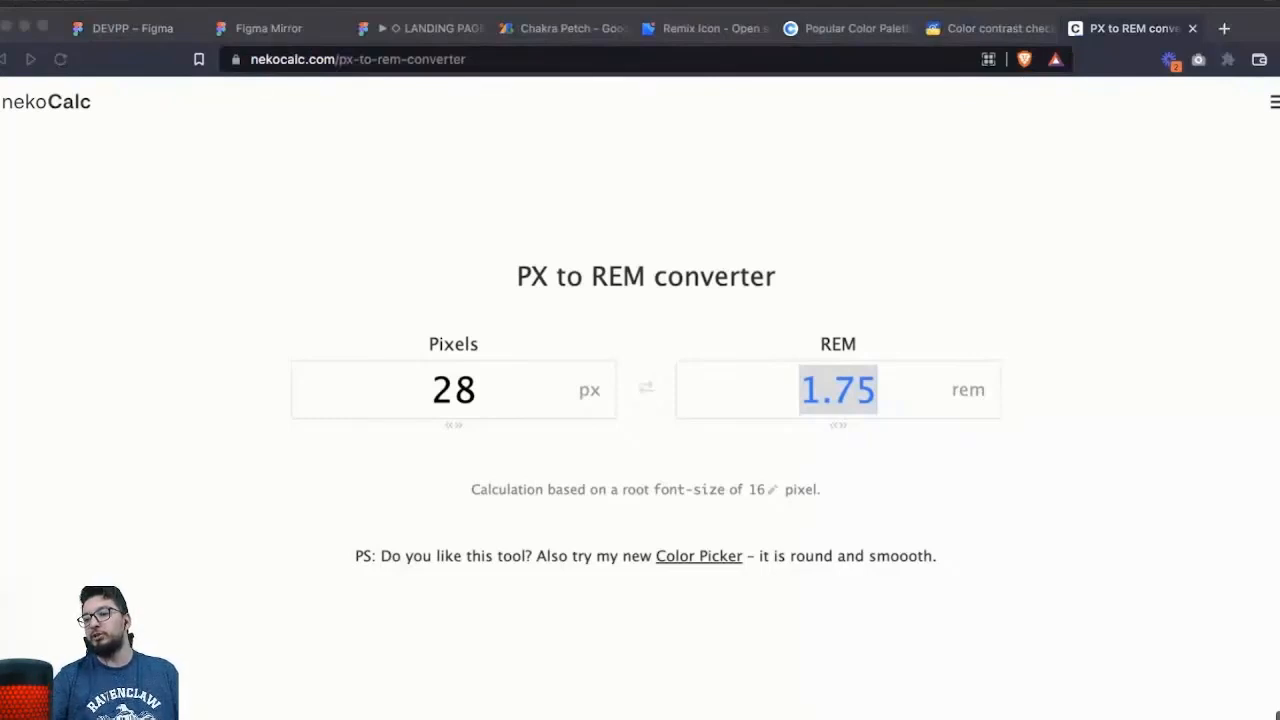
key(super+Tab)
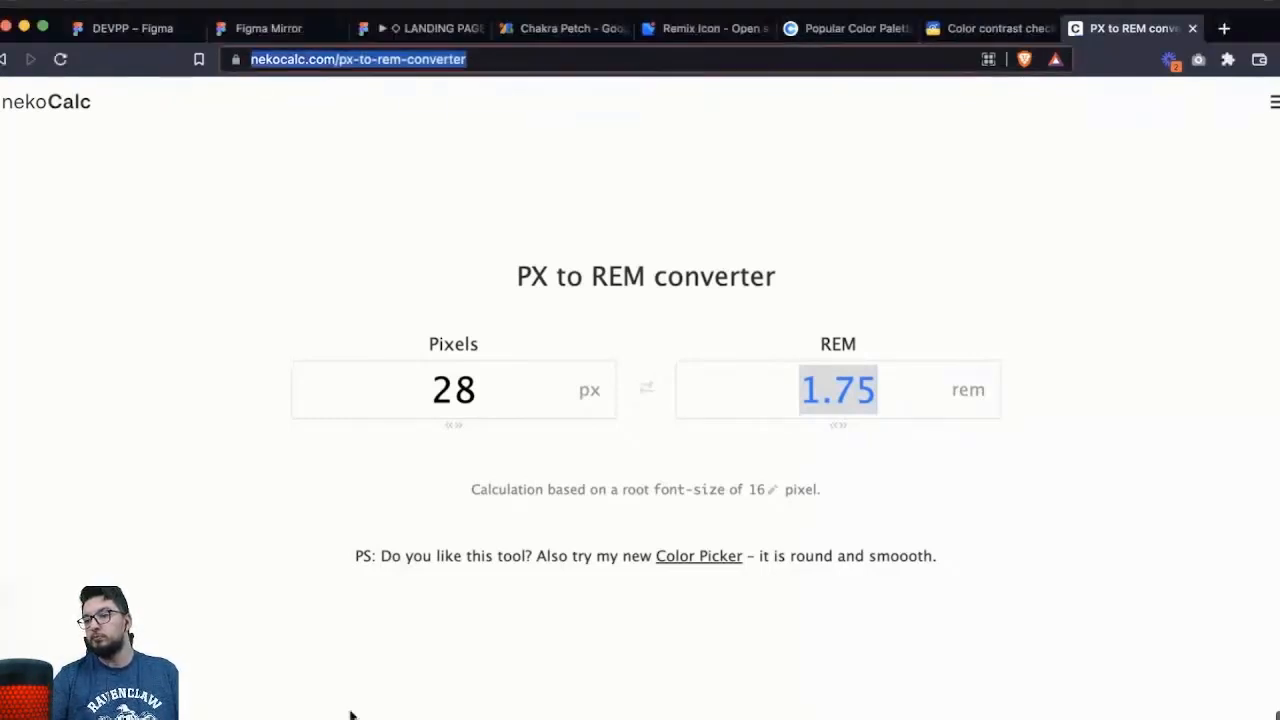
- Convert 24, 16 and 32 pixels to rem one after another in the converter
click(478, 390)
key(super+a)
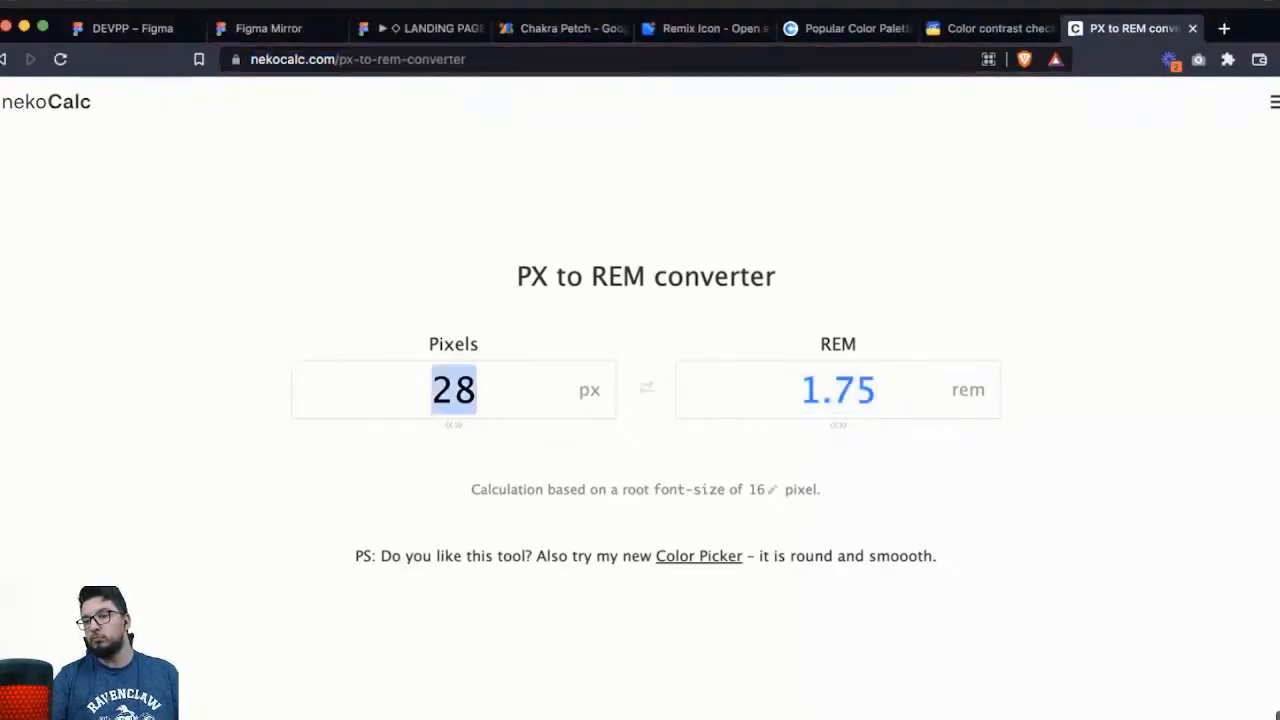
text(24)
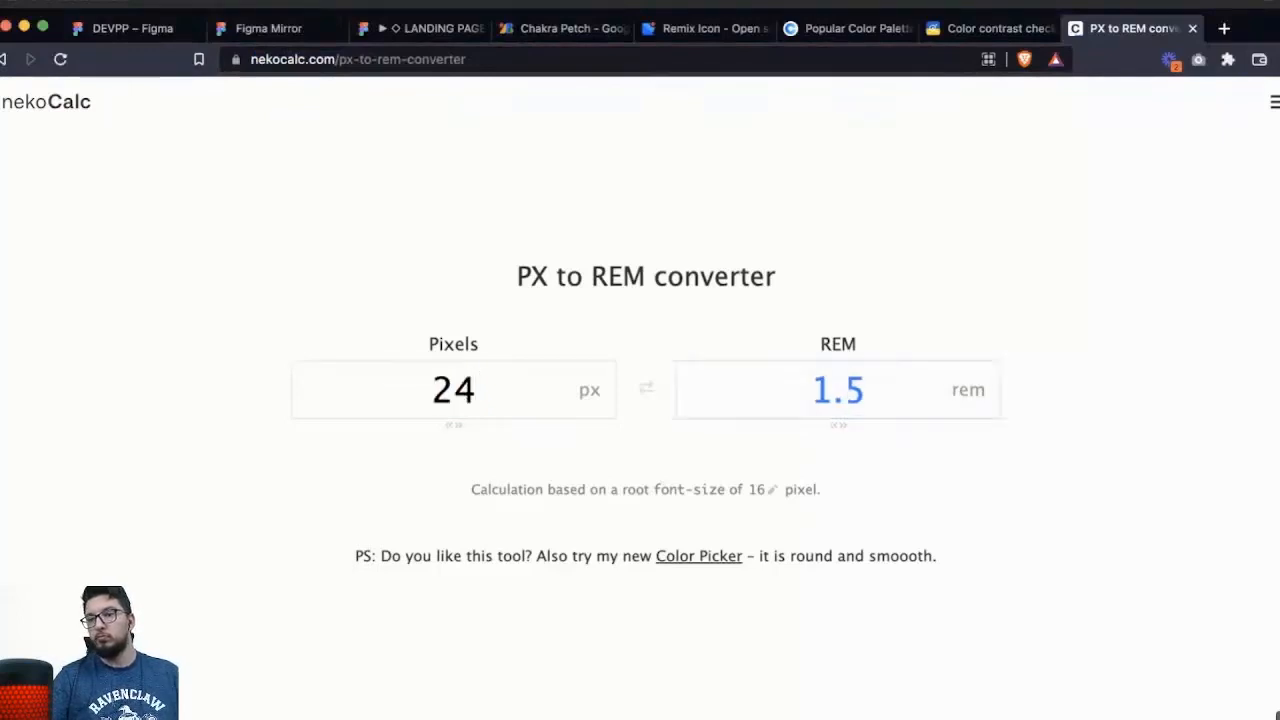
key(super+a)
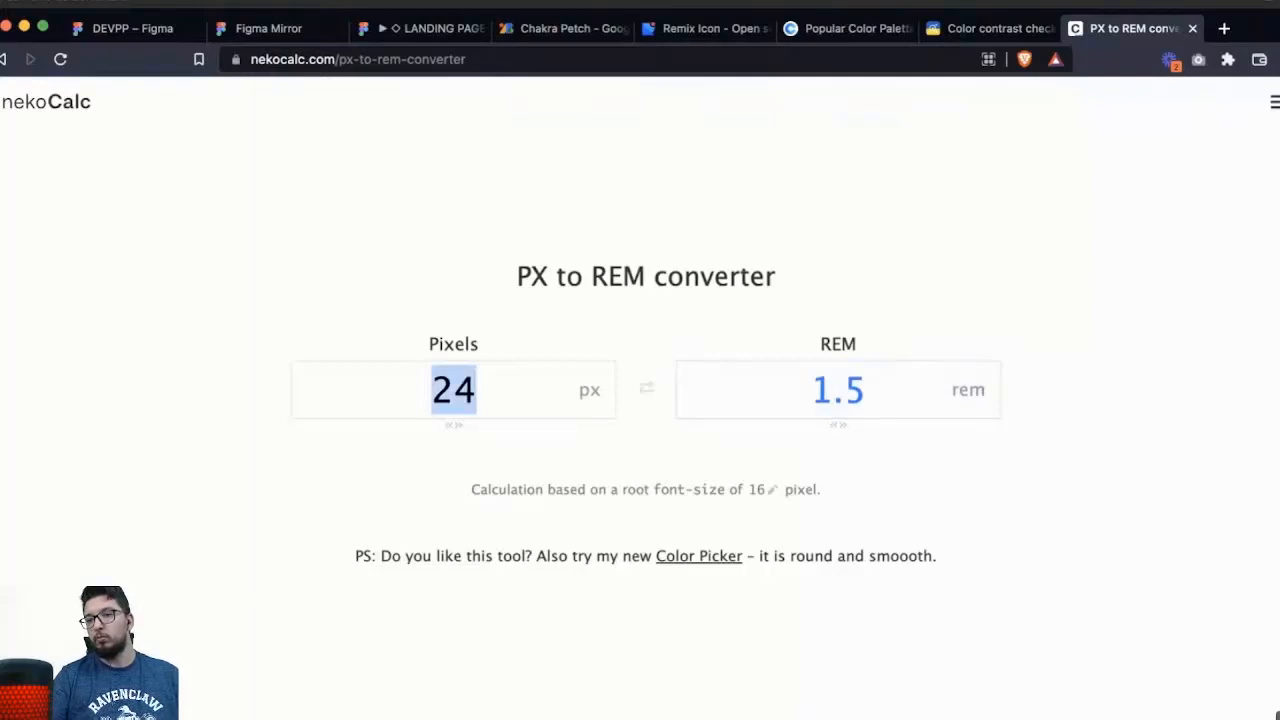
text(16)
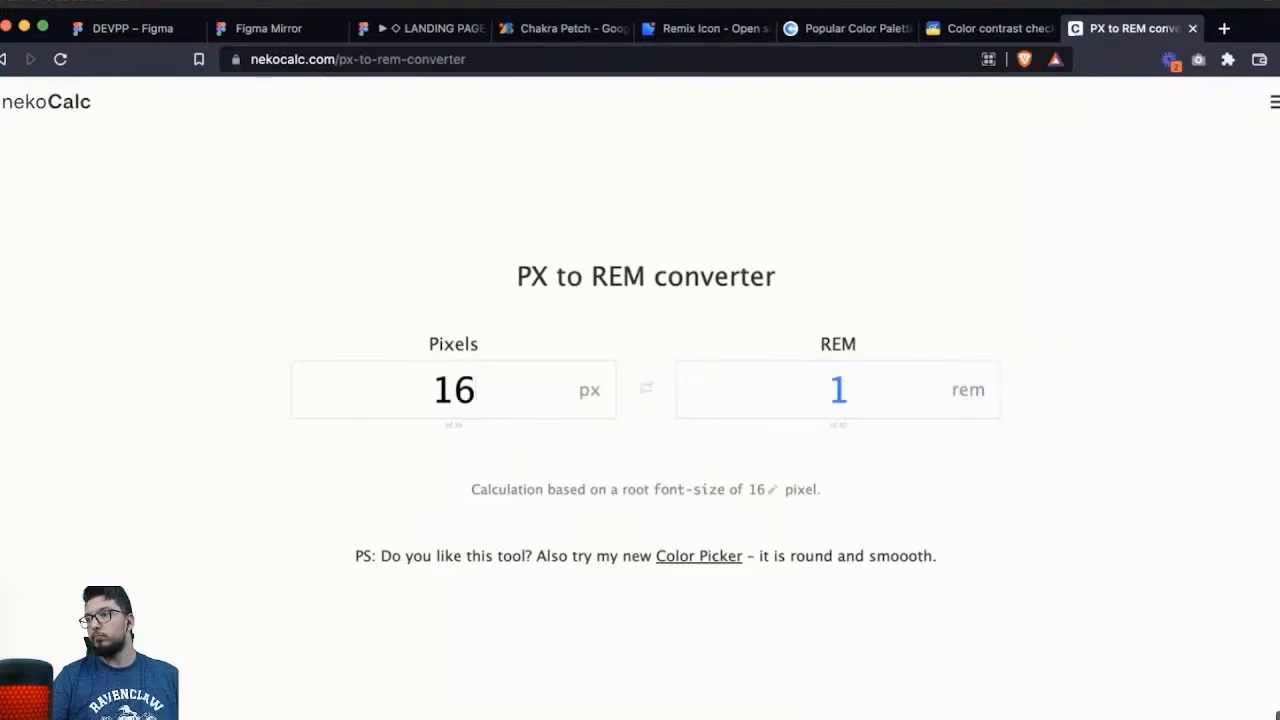
key(shift+Left)
key(shift+Left)
text(32)
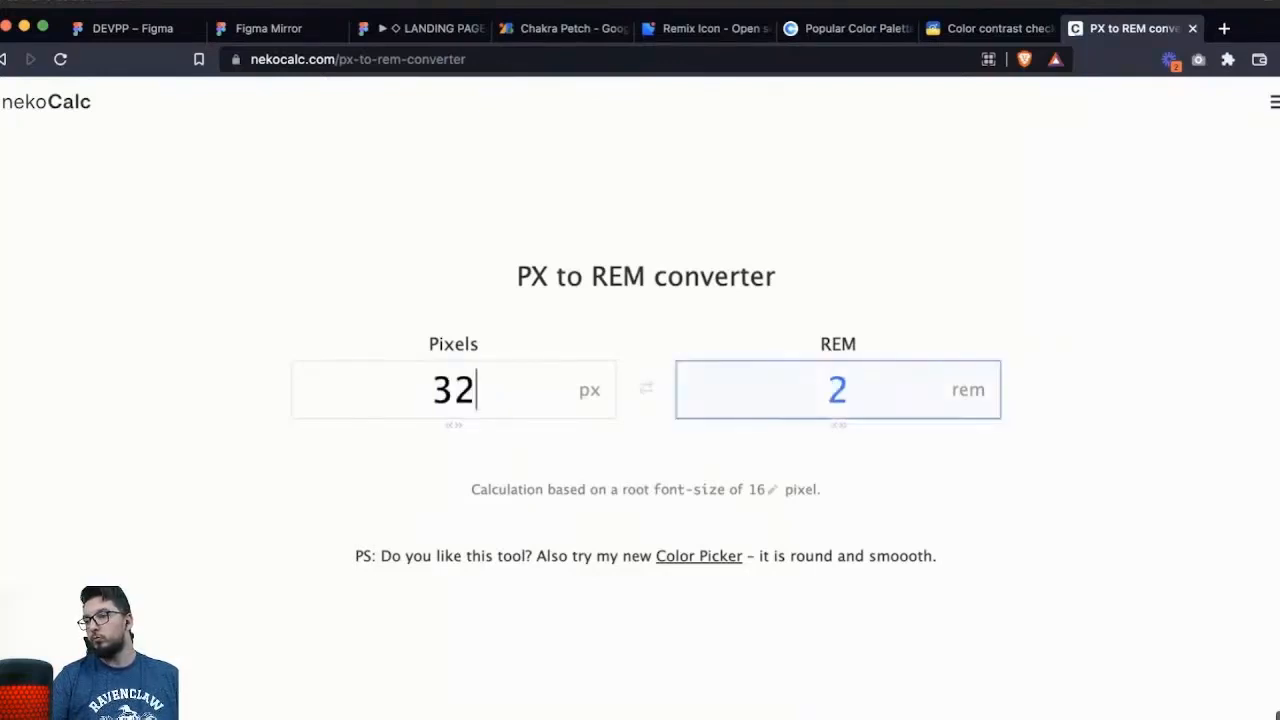
key(shift+Left)
key(shift+Left)
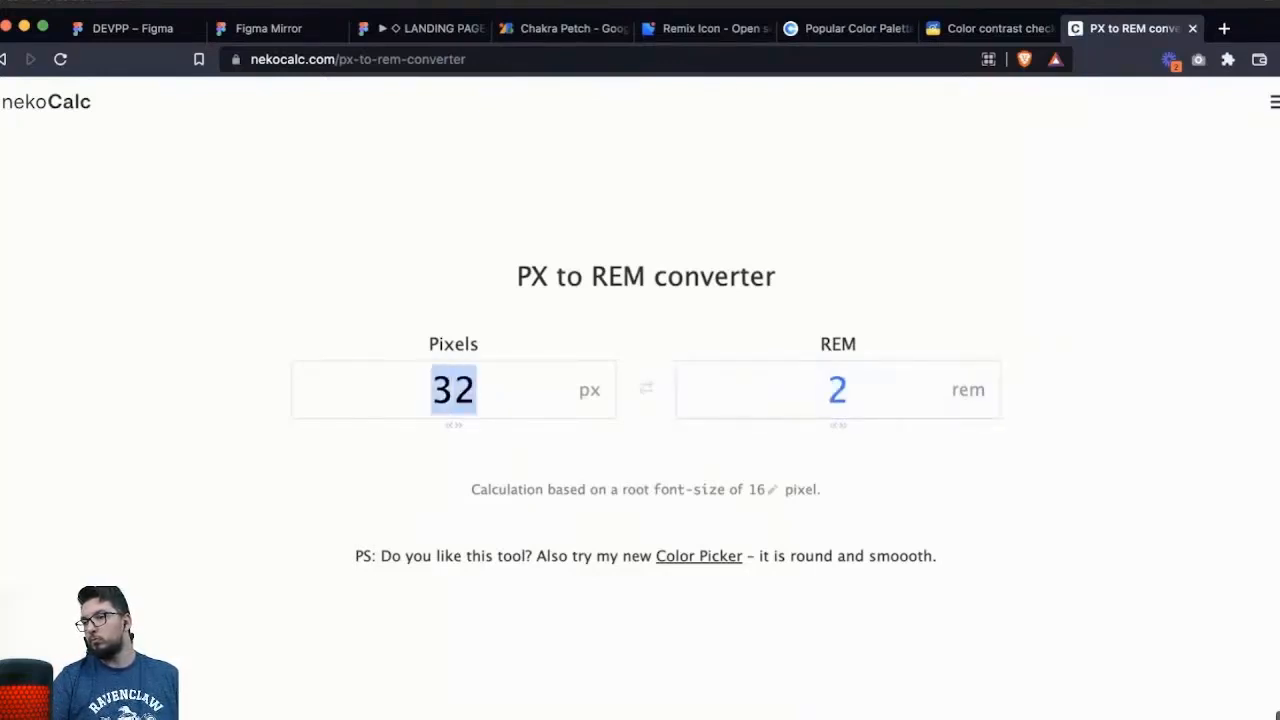
- Convert 3, 4 and 5 rem back to pixels in the converter
key(Tab)
text(3)
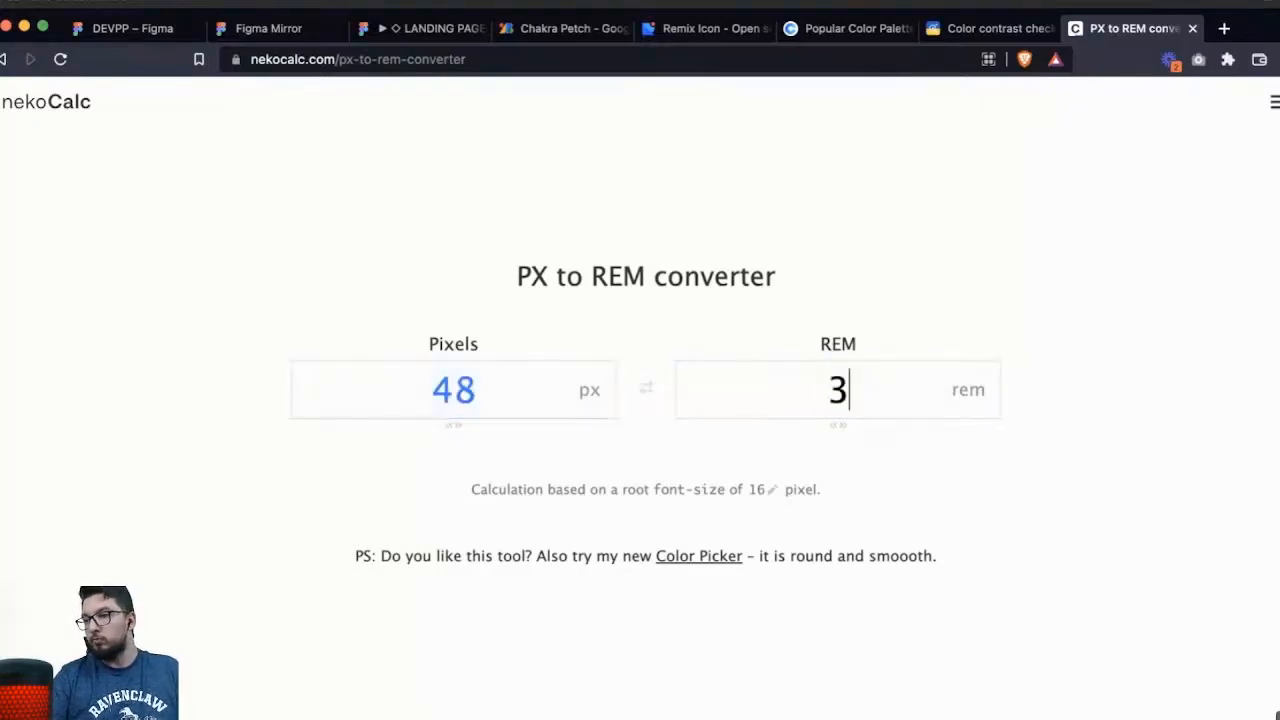
key(shift+Left)
text(4)
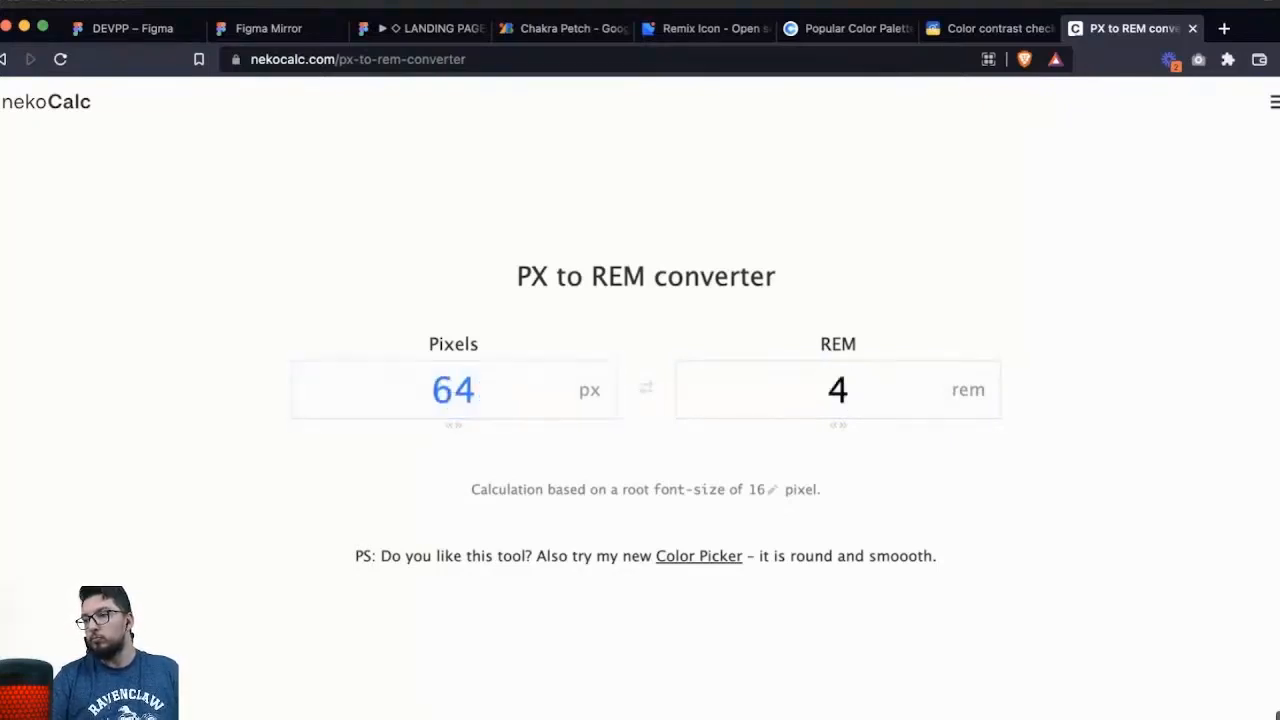
key(shift+Left)
text(5)
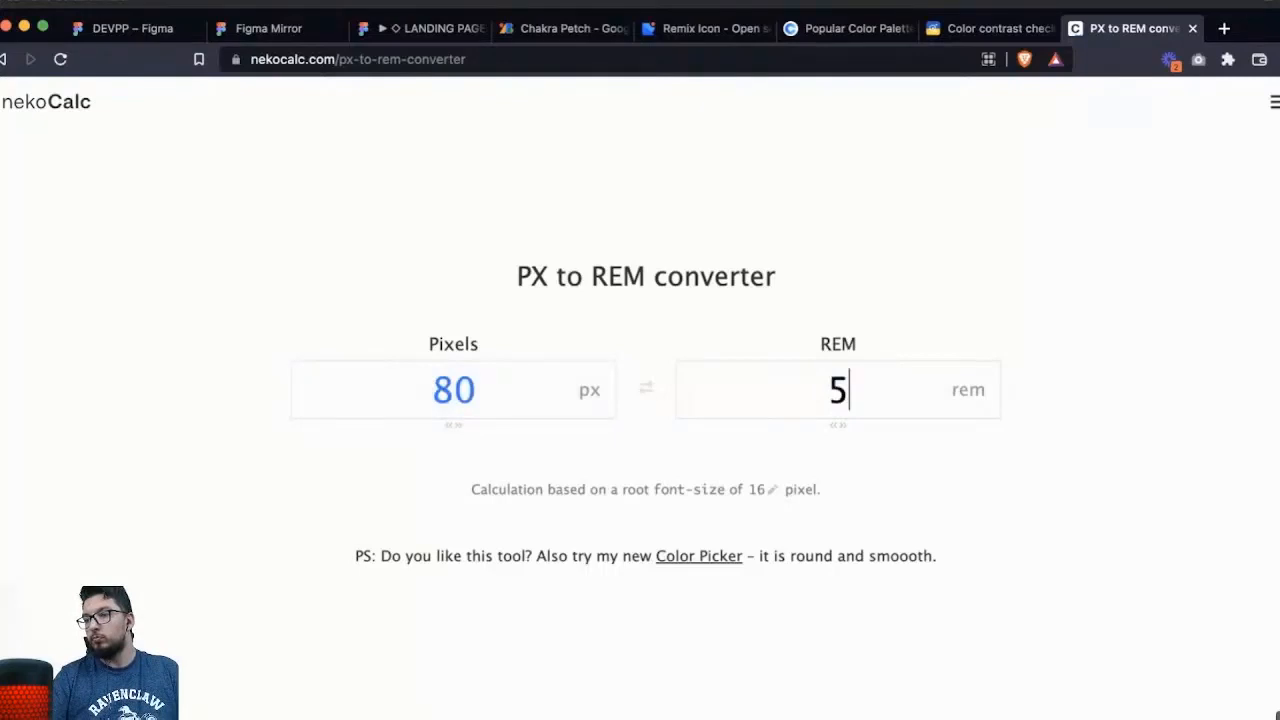
key(shift+Left)
double_click(454, 390)
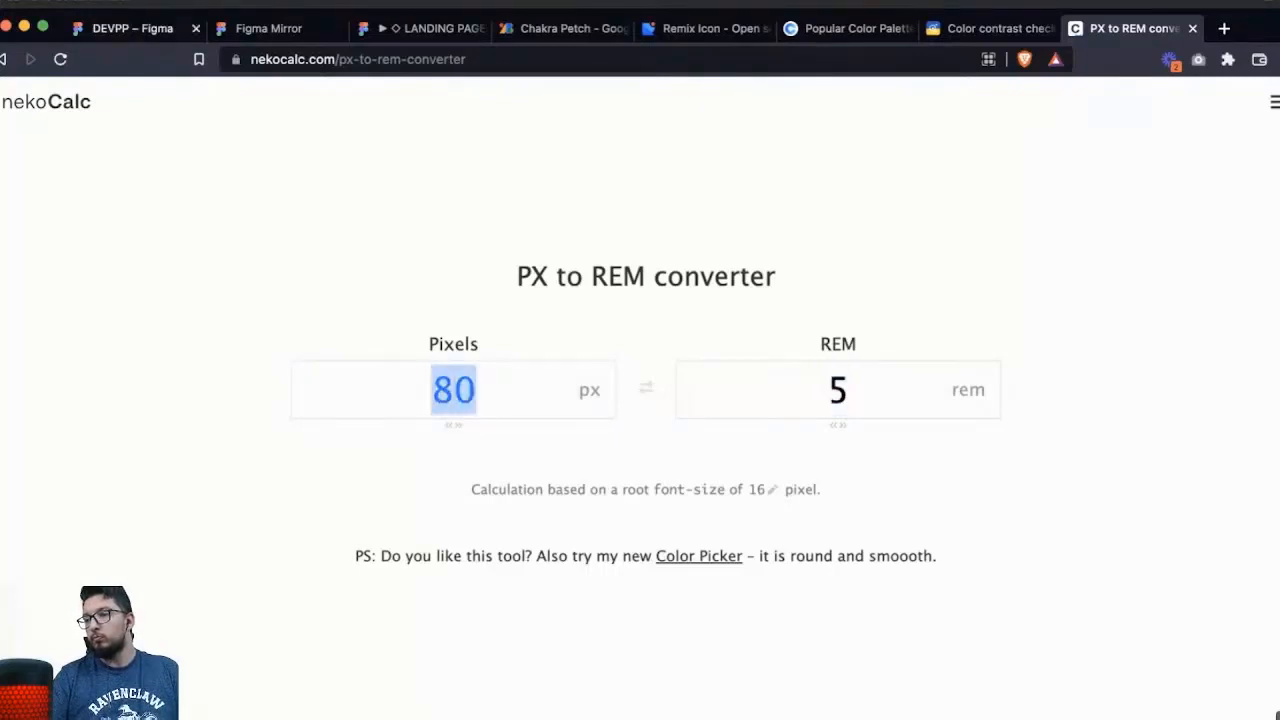
- Switch back to the DEVPP file in Figma, clear the selection and open the STYLE GUIDE page
click(133, 28)
key(Escape)
key(Escape)
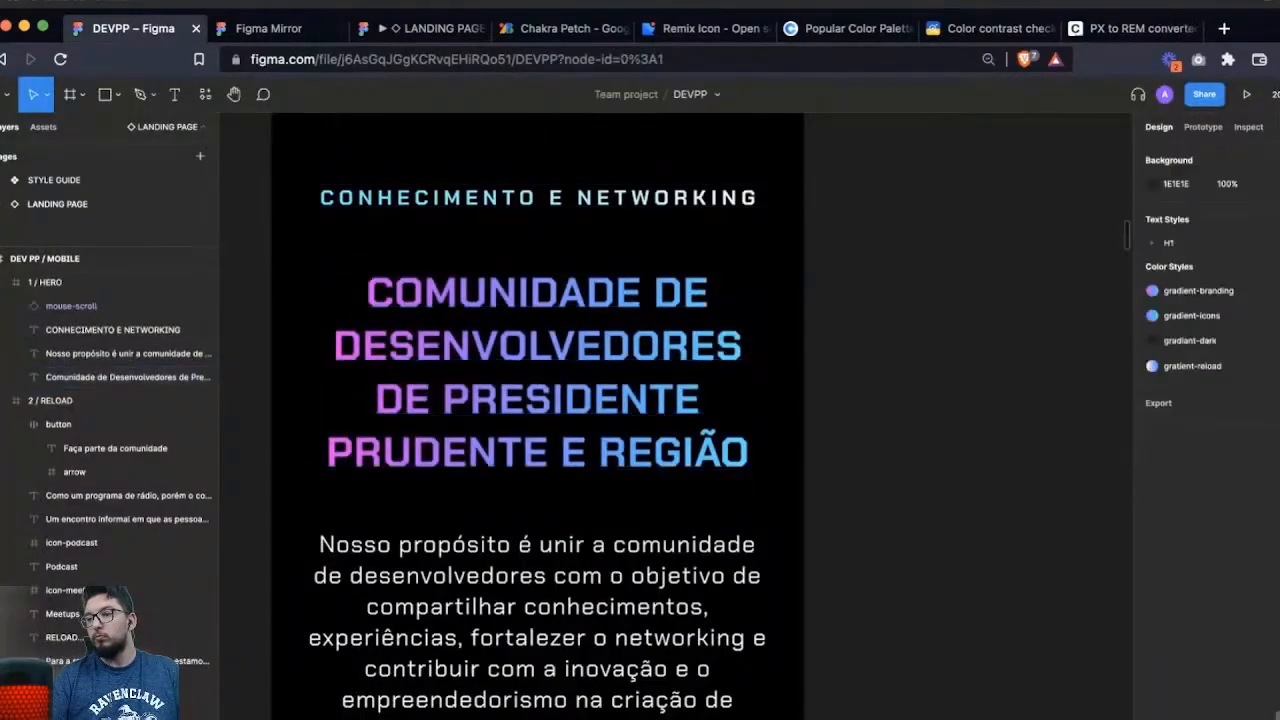
click(70, 186)
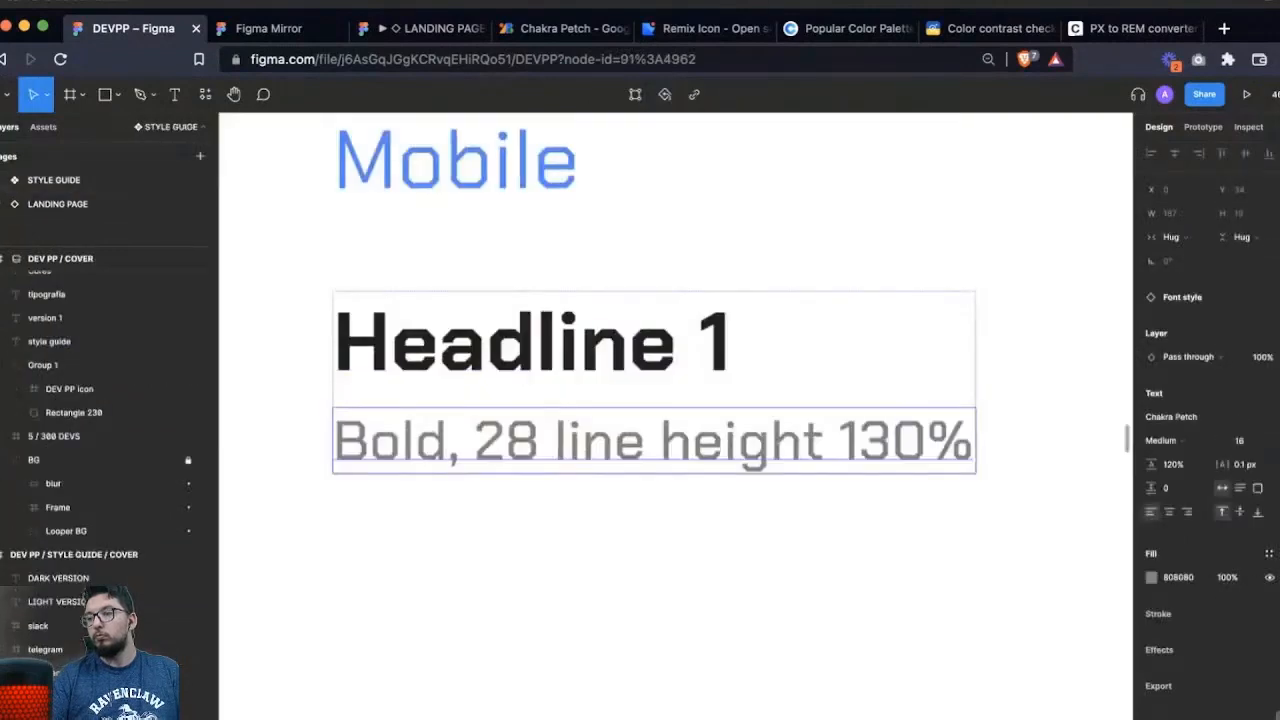
- Change the mobile Headline 1 specification to "Bold, 28px line height 130%" and add a second line "Bold, 1,75 rem line height 130%"
double_click(580, 441)
double_click(582, 441)
click(614, 441)
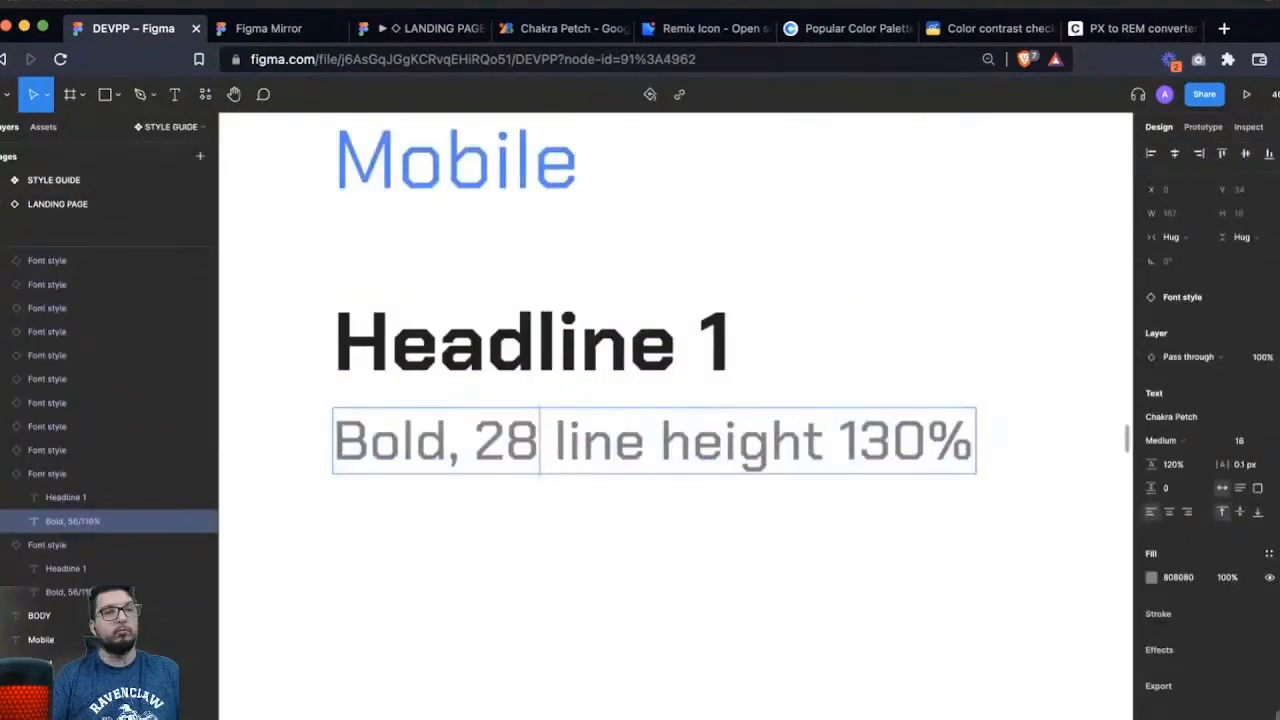
drag(824, 441, 838, 441)
key(super+a)
key(super+c)
key(Right)
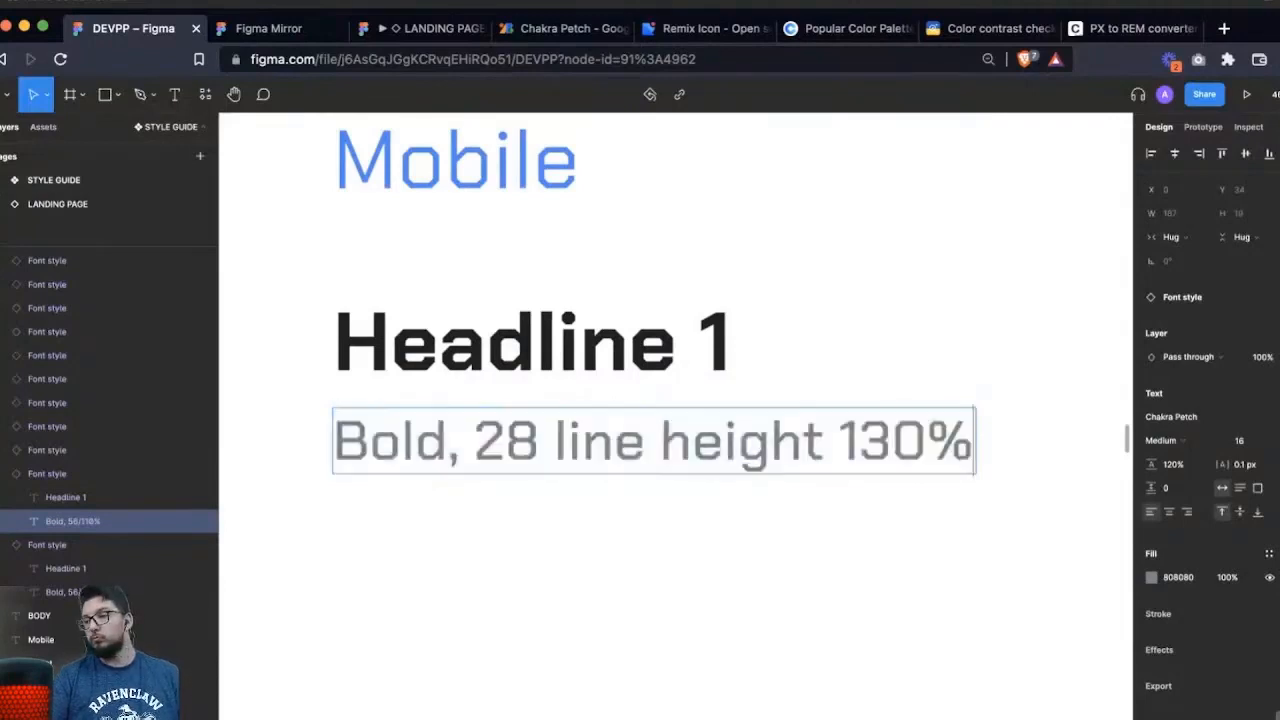
key(Return)
key(super+v)
click(448, 507)
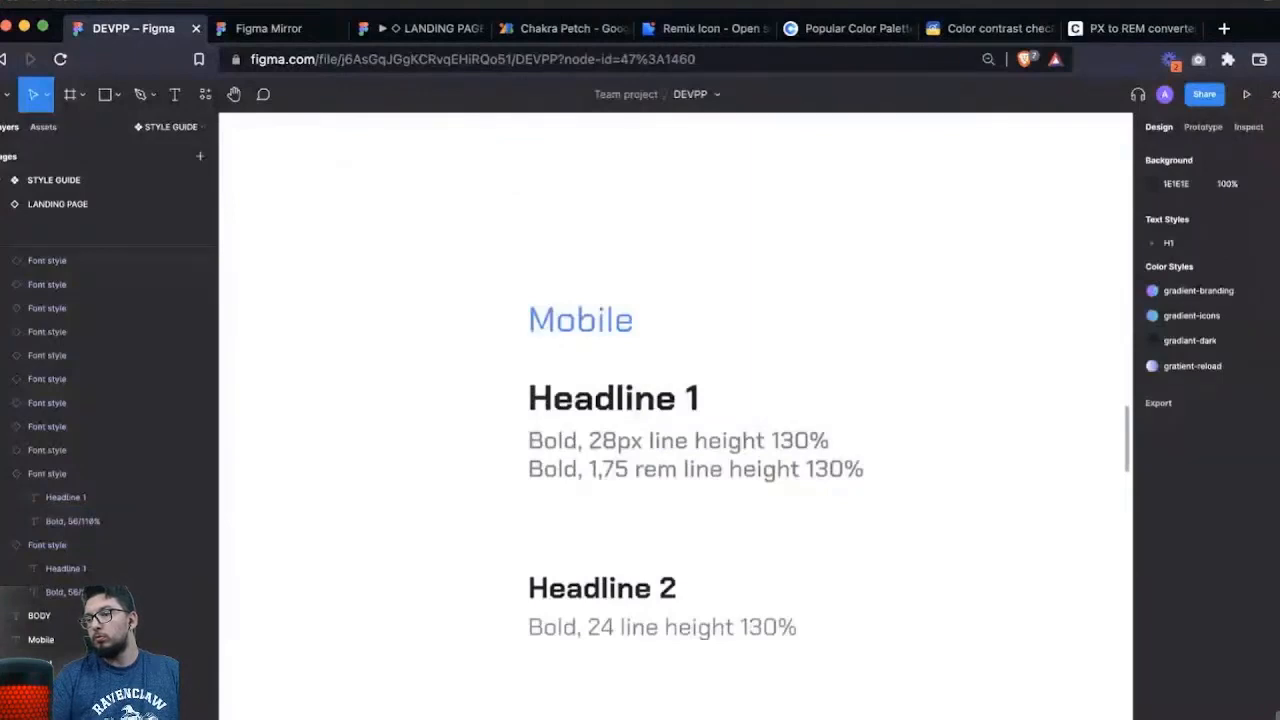
- Replace the decimal comma with a point in the mobile Headline 1 rem value, making it 1.75 rem
scroll(676, 416, right, 1)
scroll(676, 416, down, 1)
double_click(564, 358)
double_click(482, 345)
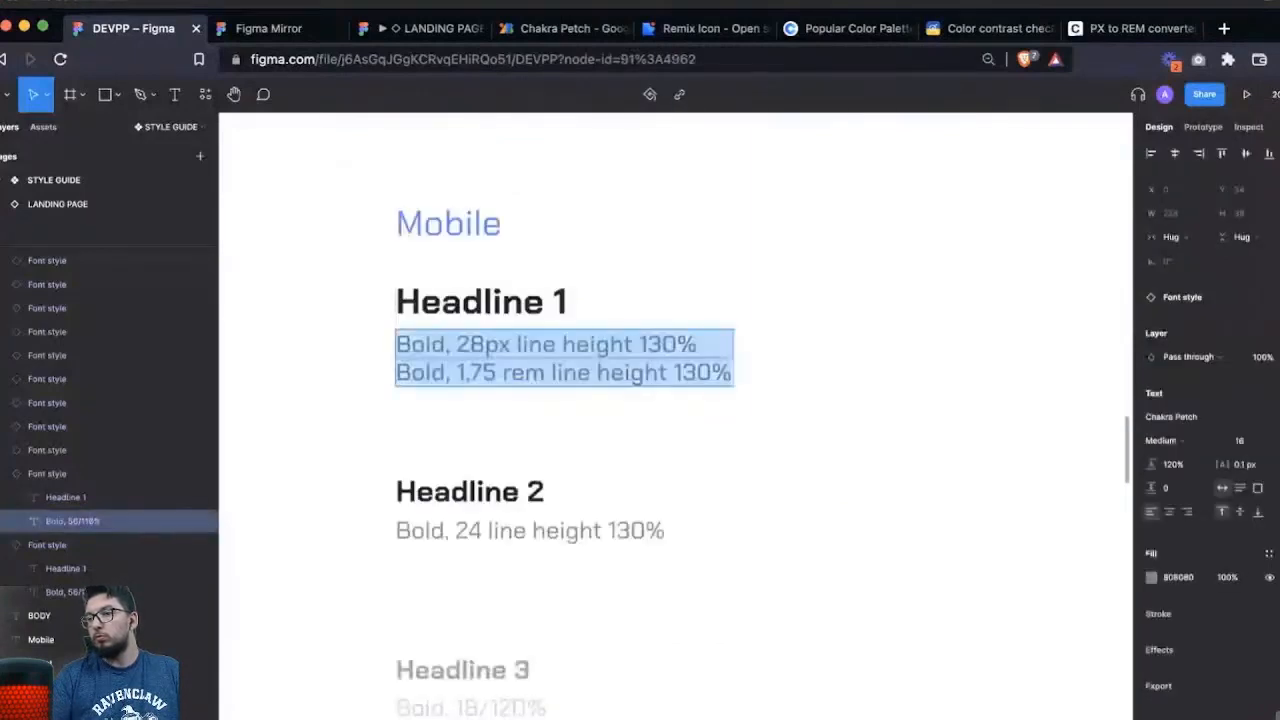
double_click(482, 345)
click(517, 345)
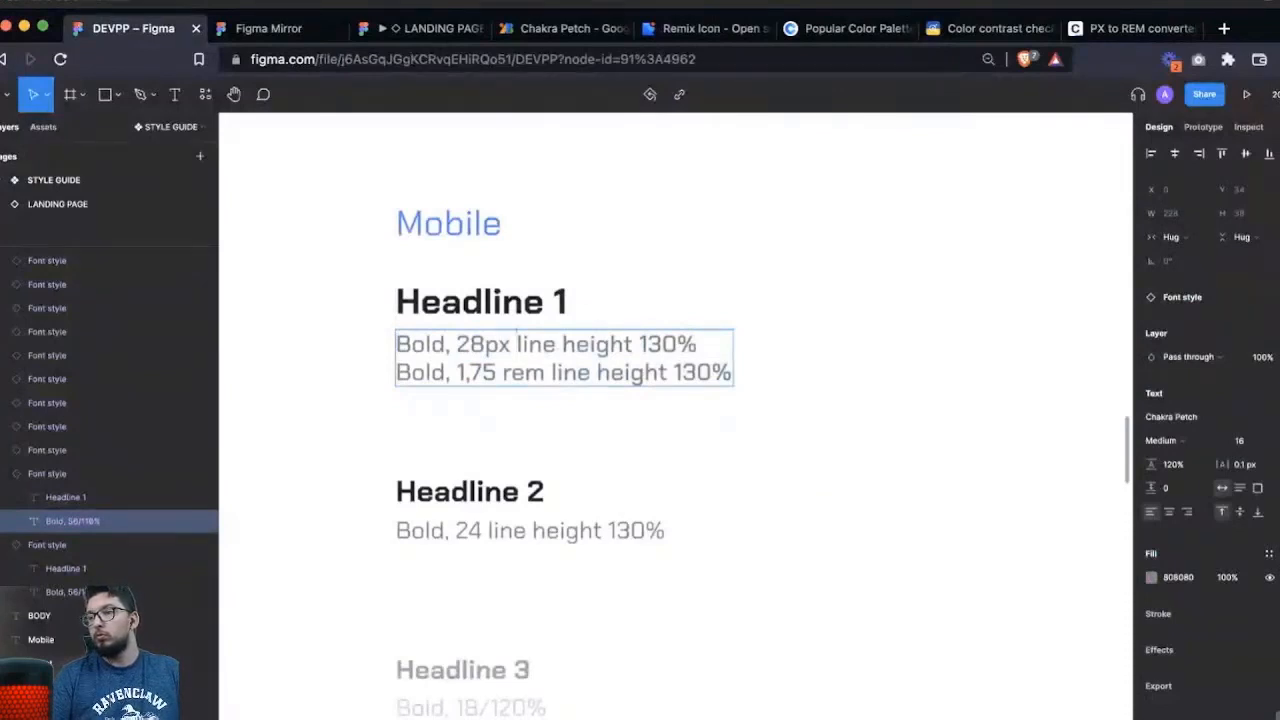
triple_click(517, 343)
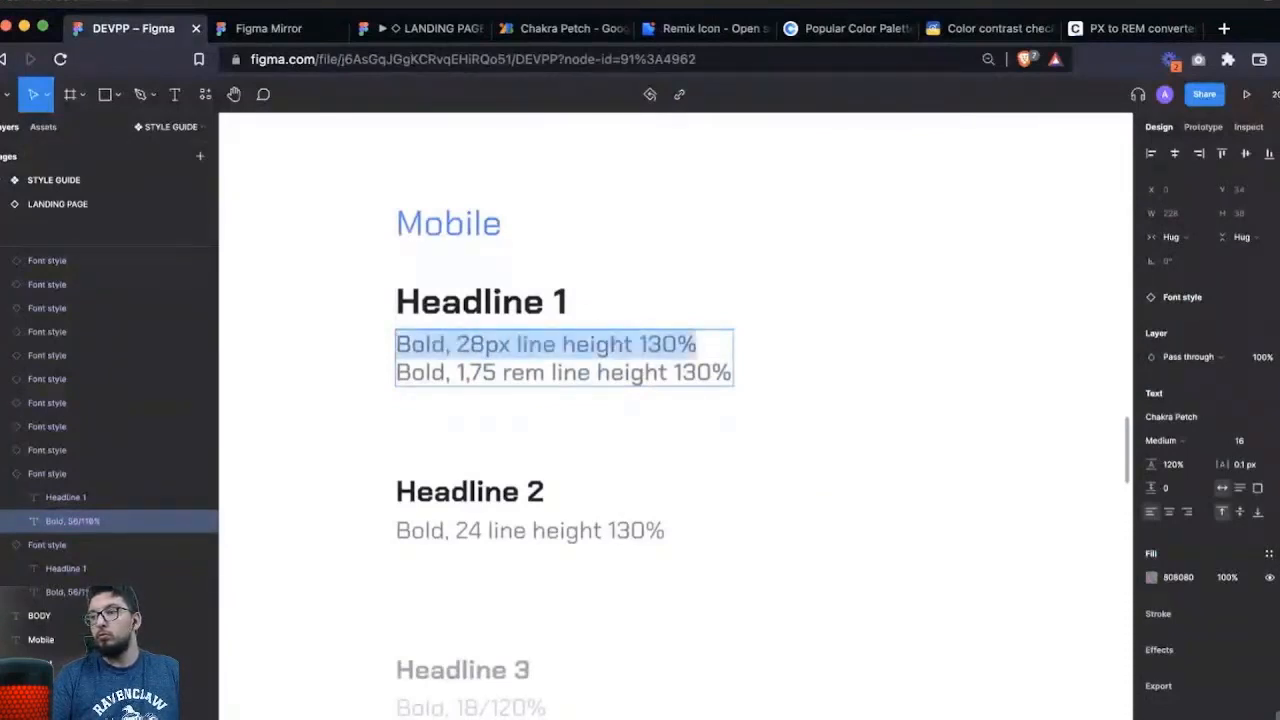
click(482, 373)
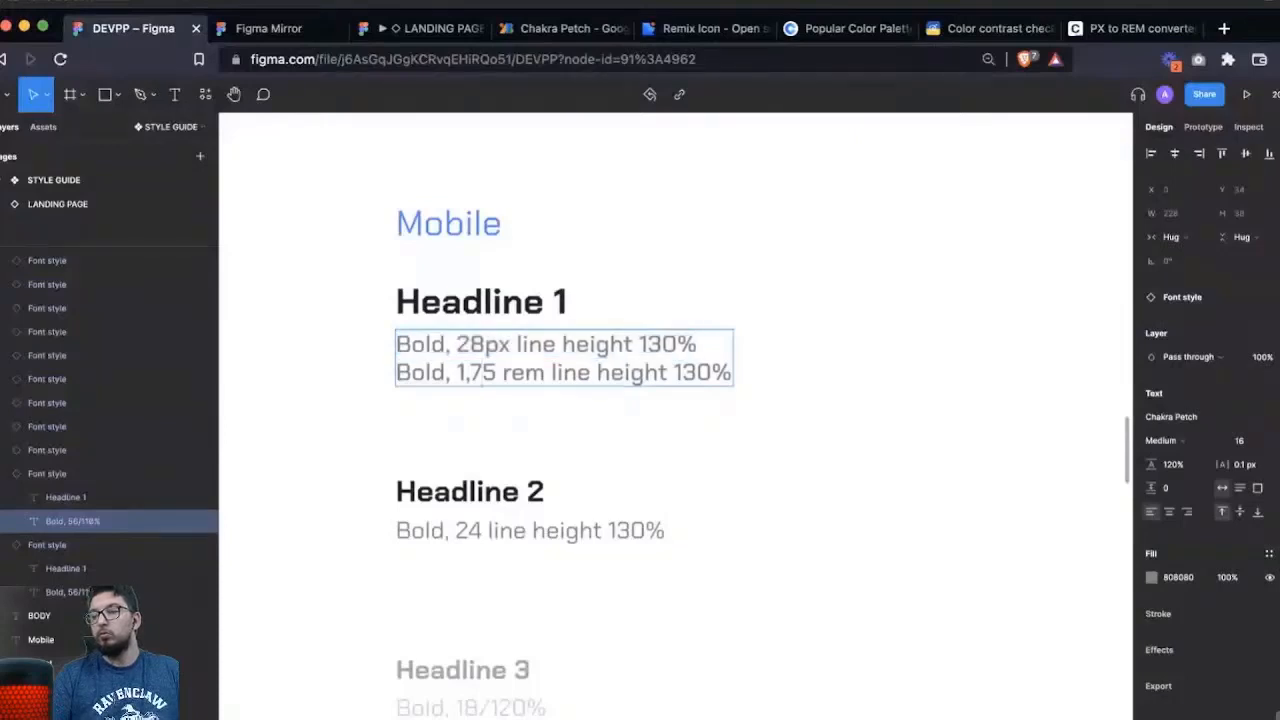
drag(412, 373, 732, 373)
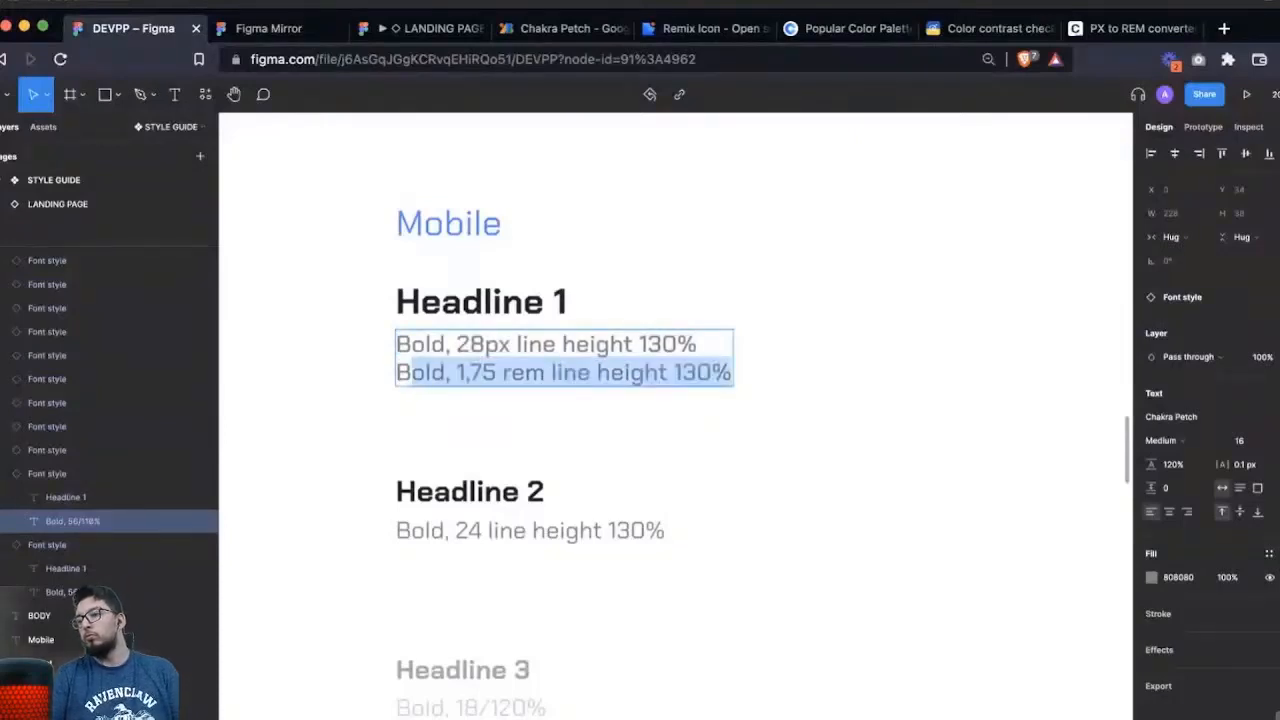
click(467, 373)
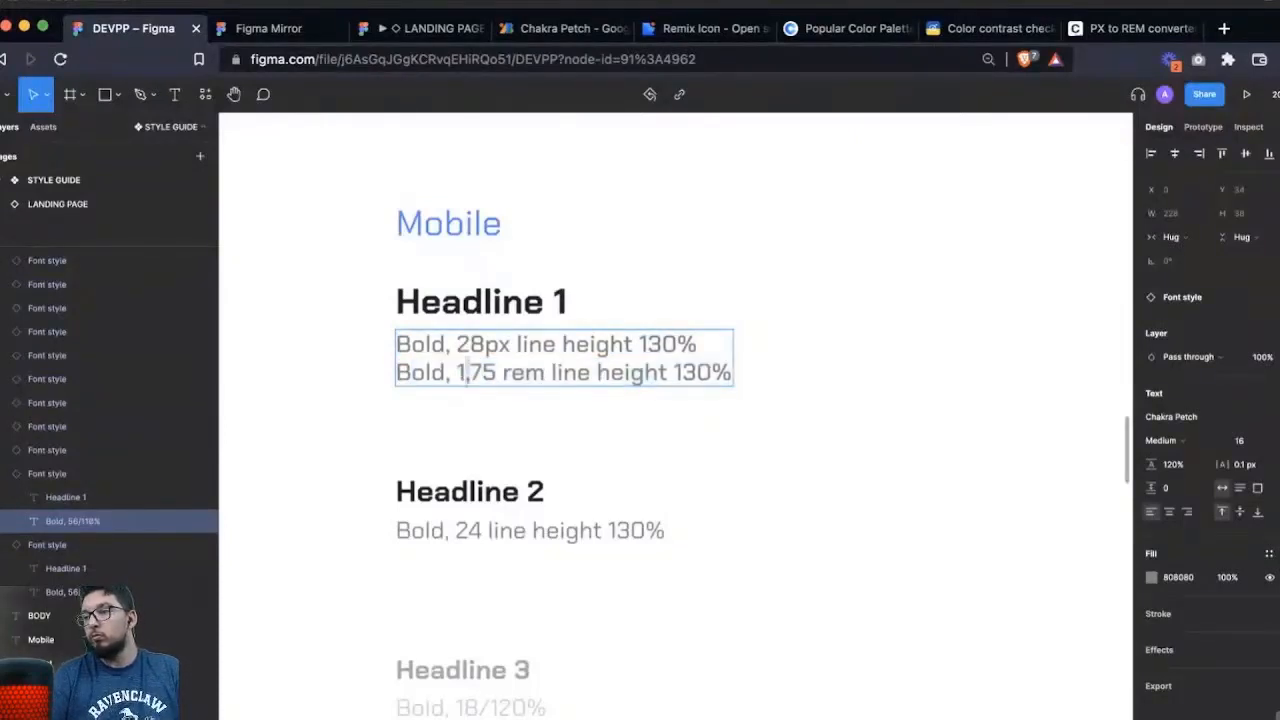
key(BackSpace)
text(.)
- Convert 28 pixels to rem again in the converter, return to the Figma file and leave text editing
key(ctrl+shift+Tab)
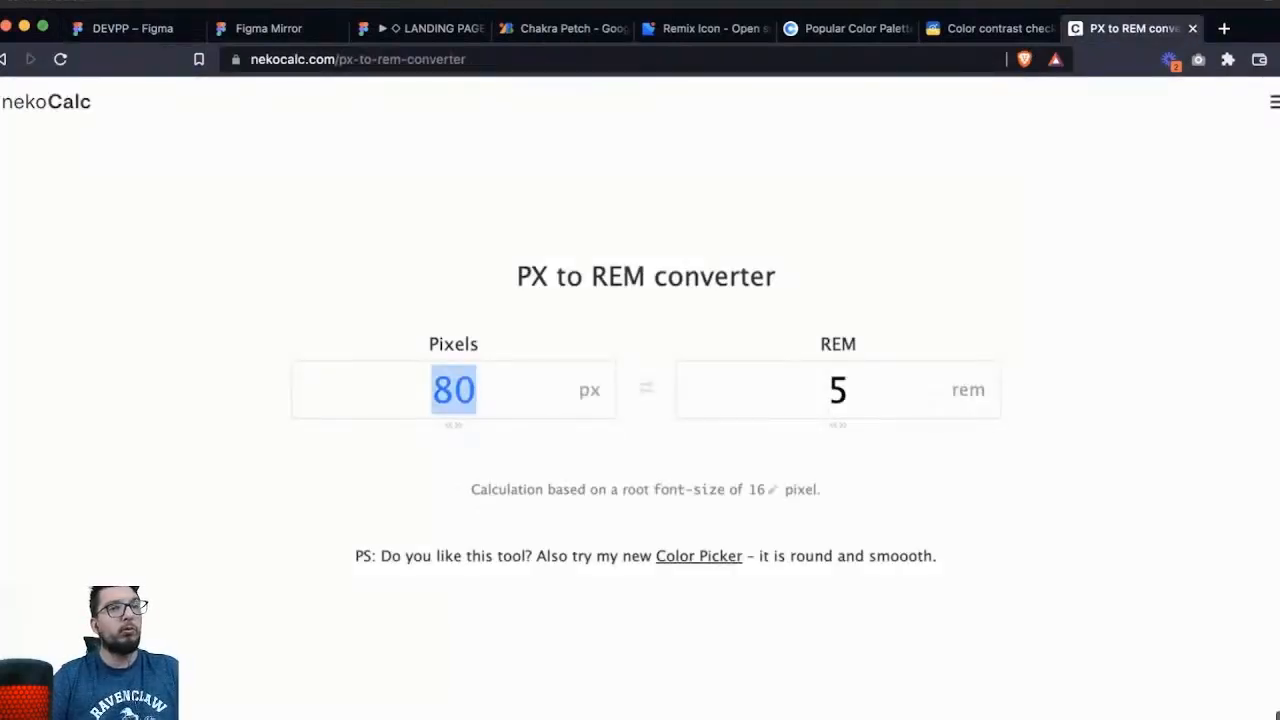
text(28)
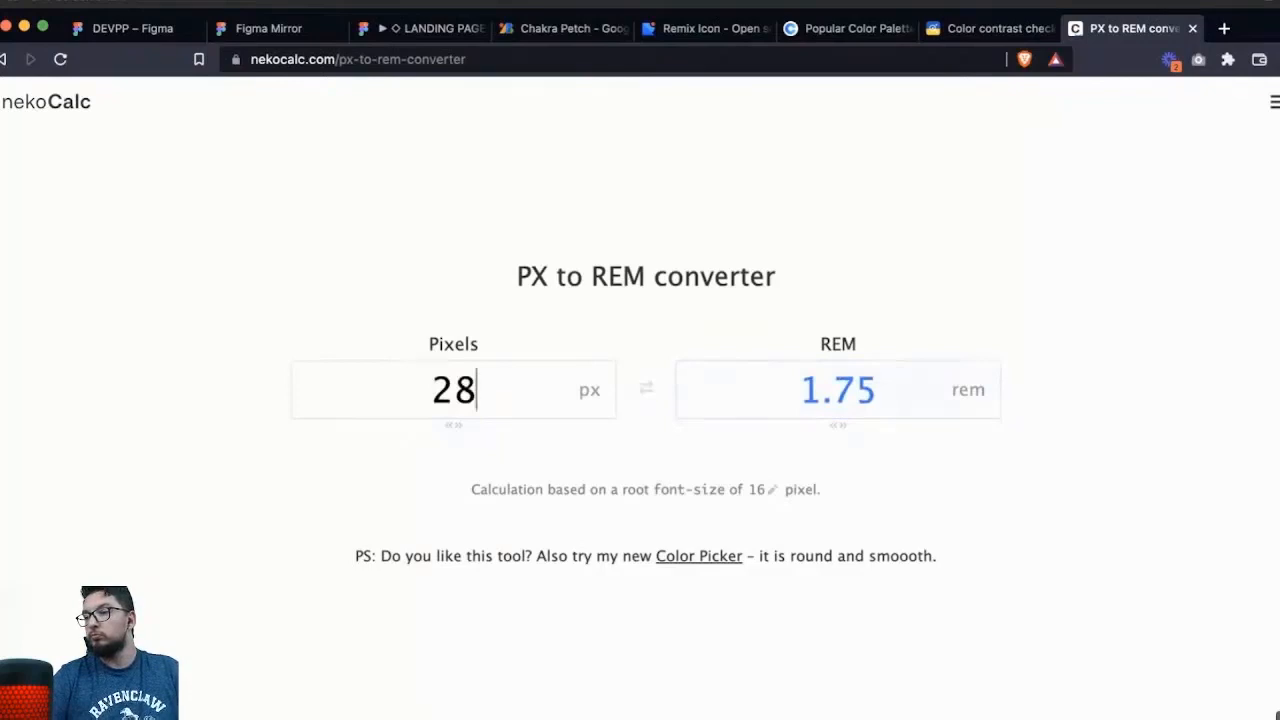
key(super+1)
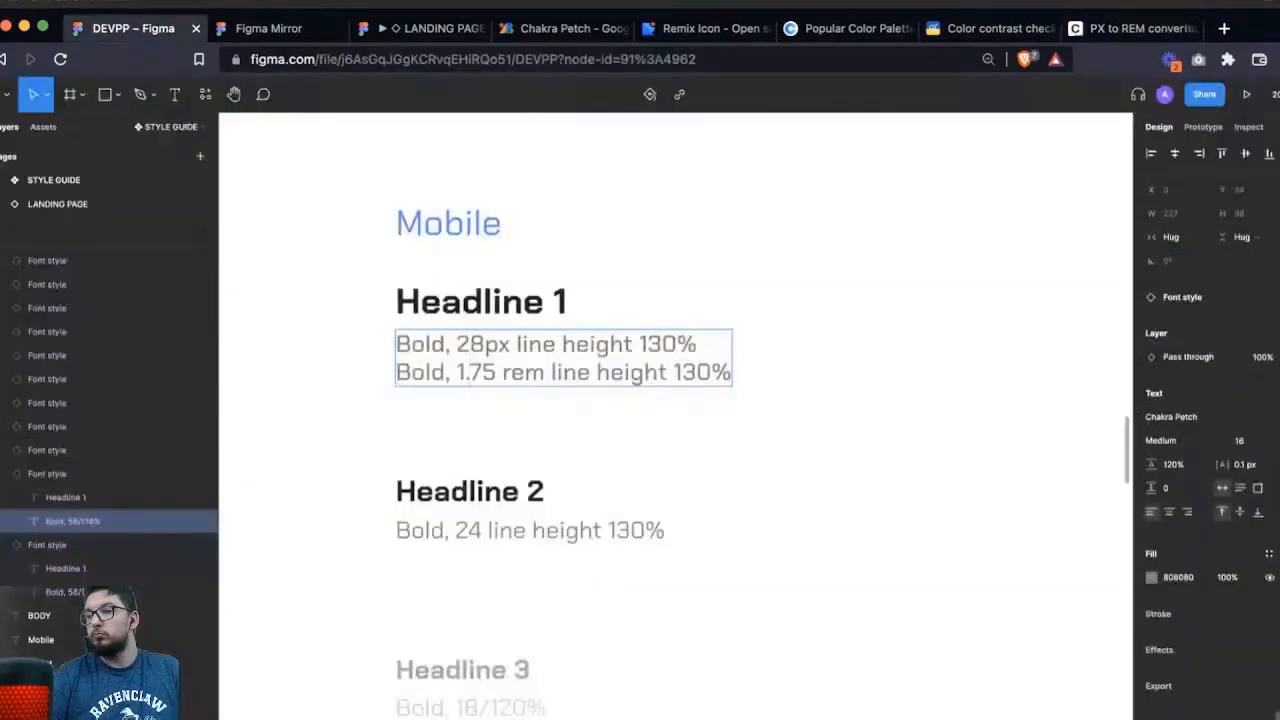
key(Escape)
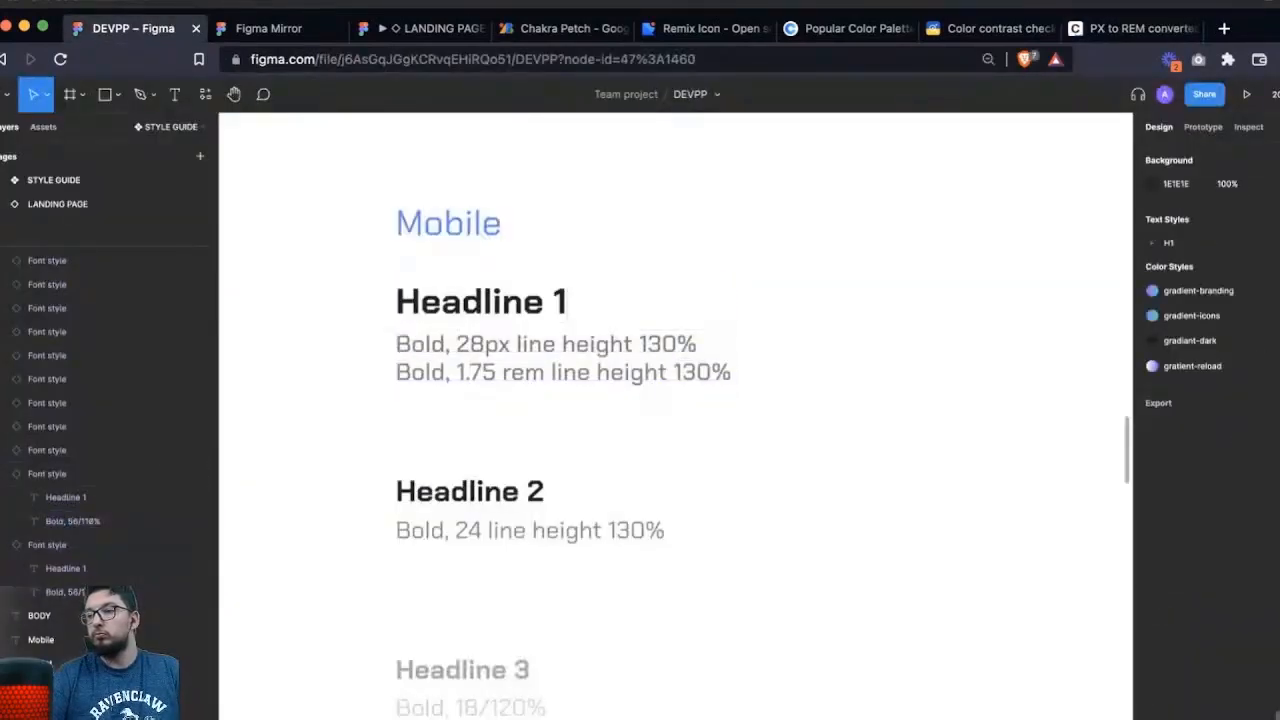
- Look over the Desktop, Tablet and Mobile specifications in the HEADLINES section of the style guide
key(minus)
scroll(676, 416, left, 4)
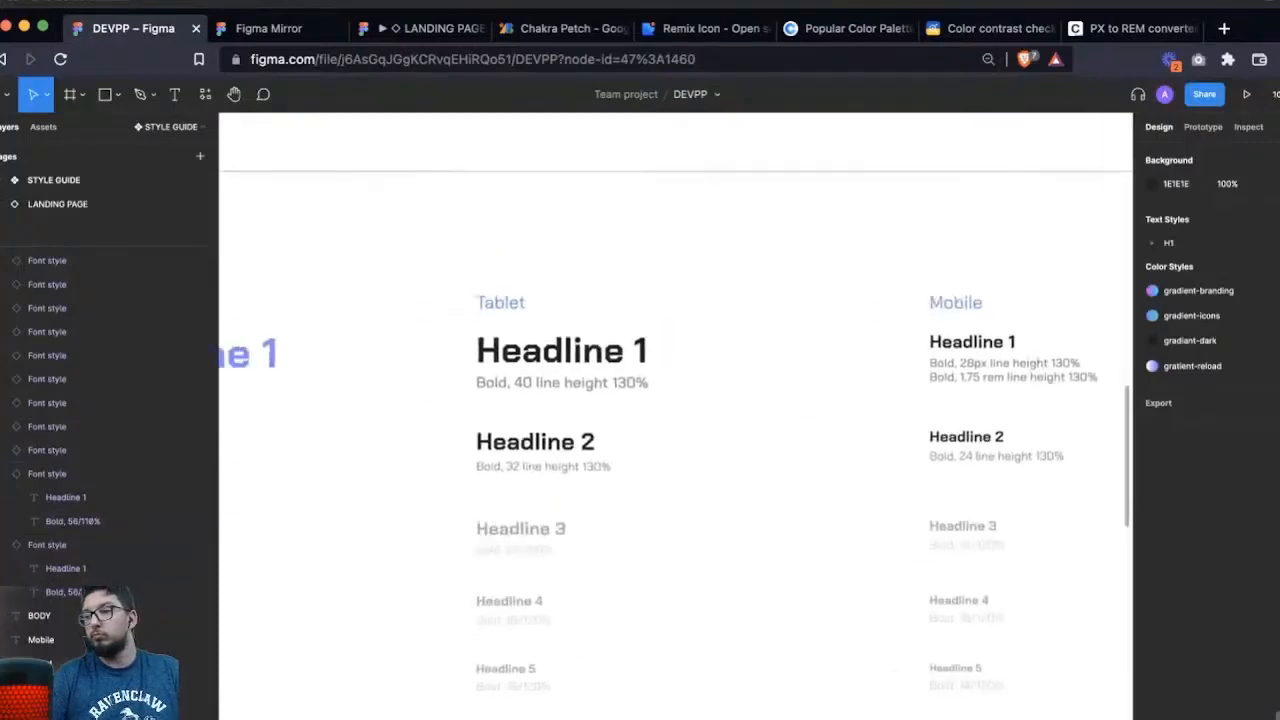
scroll(676, 416, down, 5)
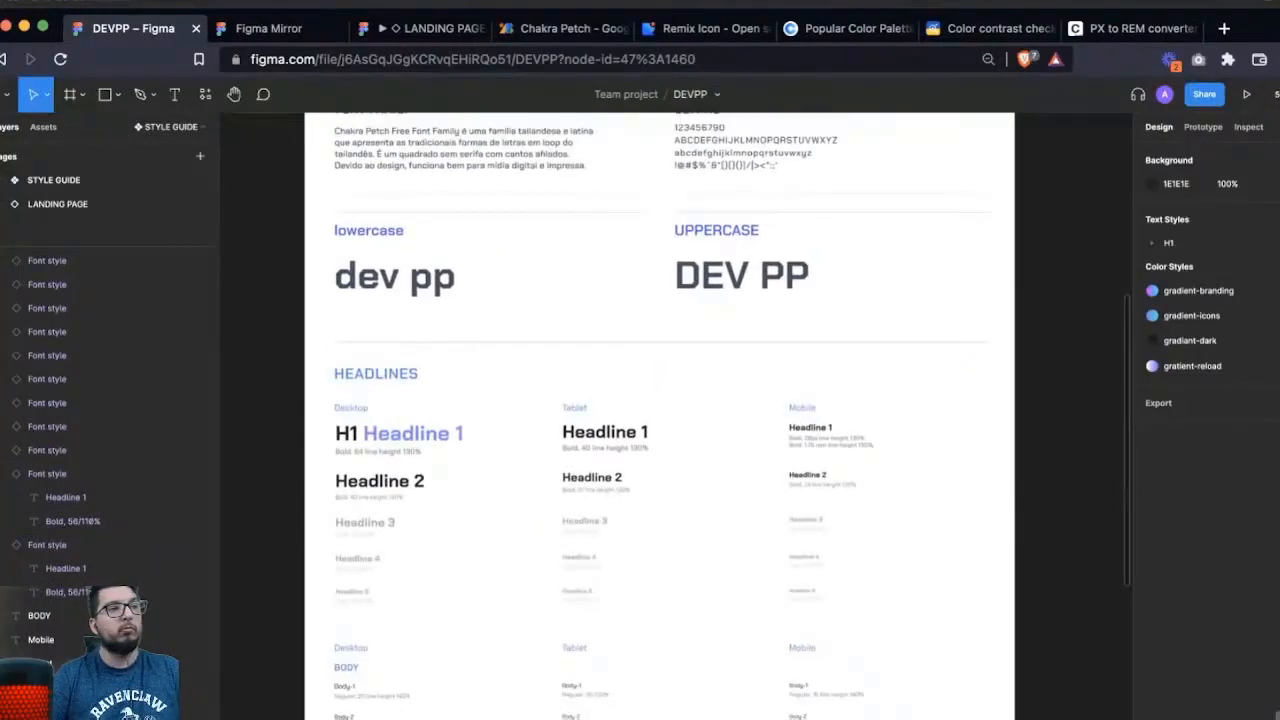
key(z)
drag(289, 182, 1028, 641)
scroll(1028, 641, down, 1)
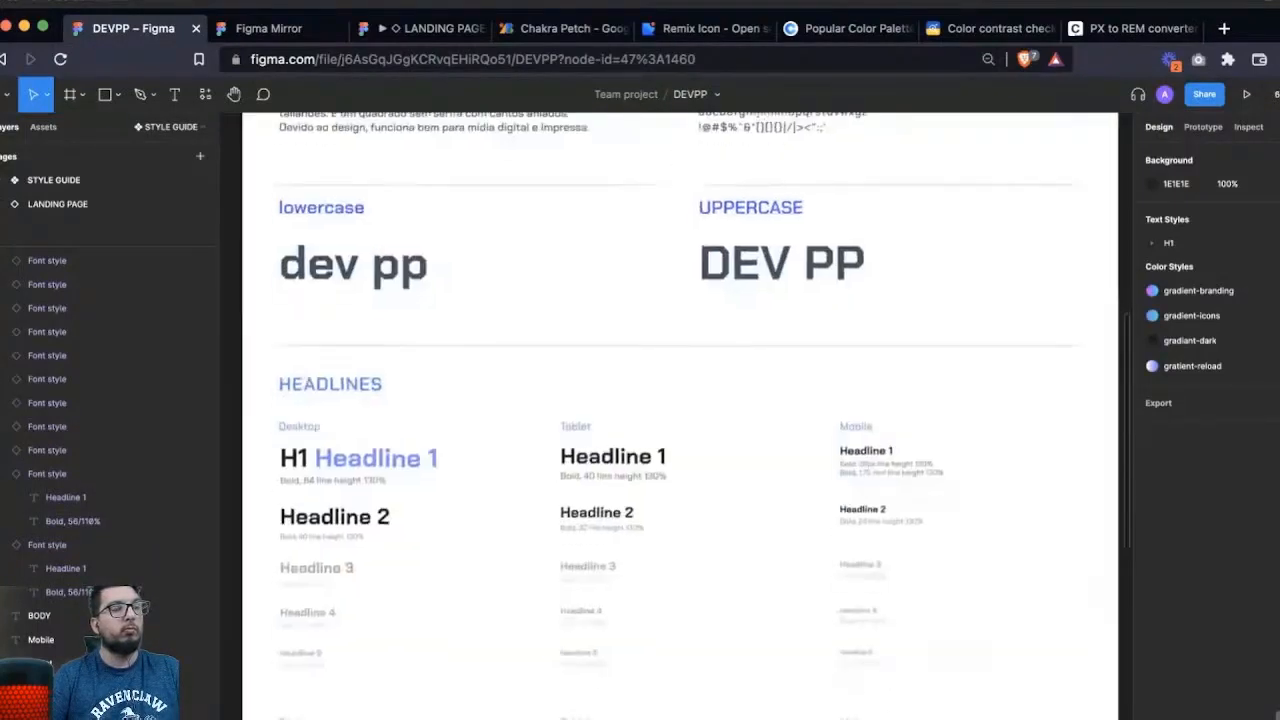
scroll(676, 416, down, 2)
scroll(676, 416, left, 1)
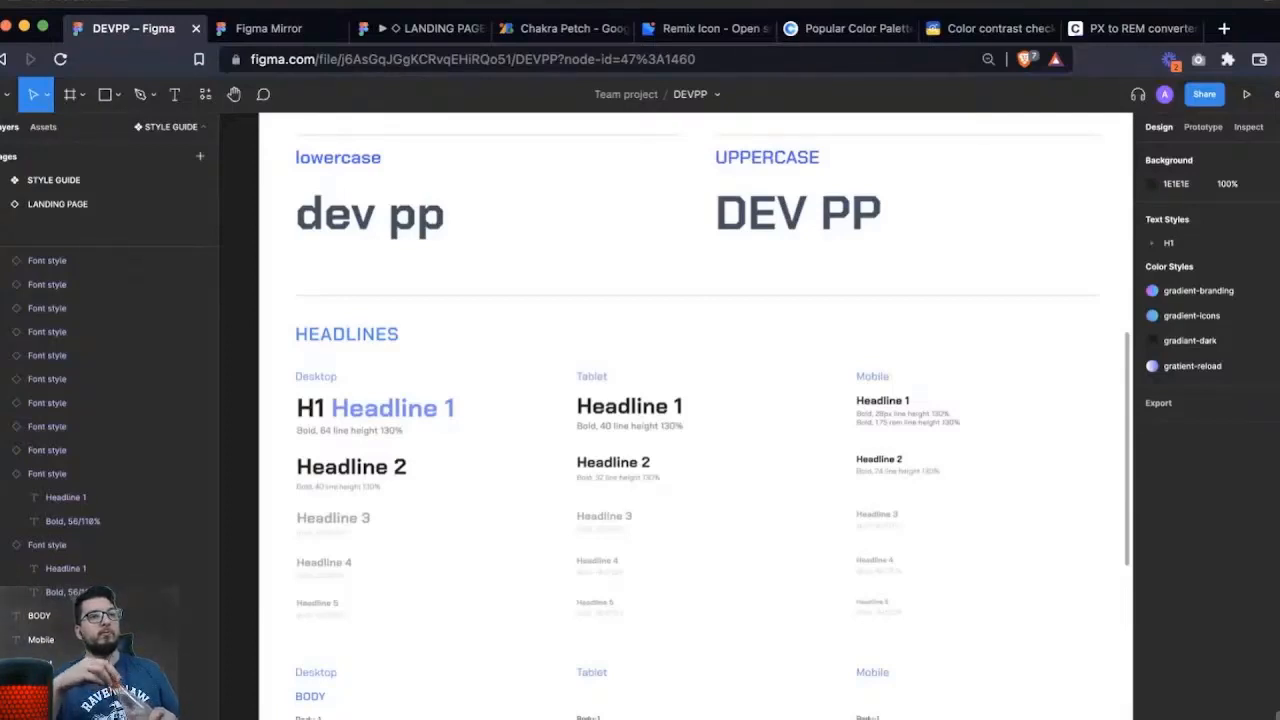
- Duplicate the uppercase DEV PP sample directly below the original and stretch the copy's text box to a height of 68
click(800, 212)
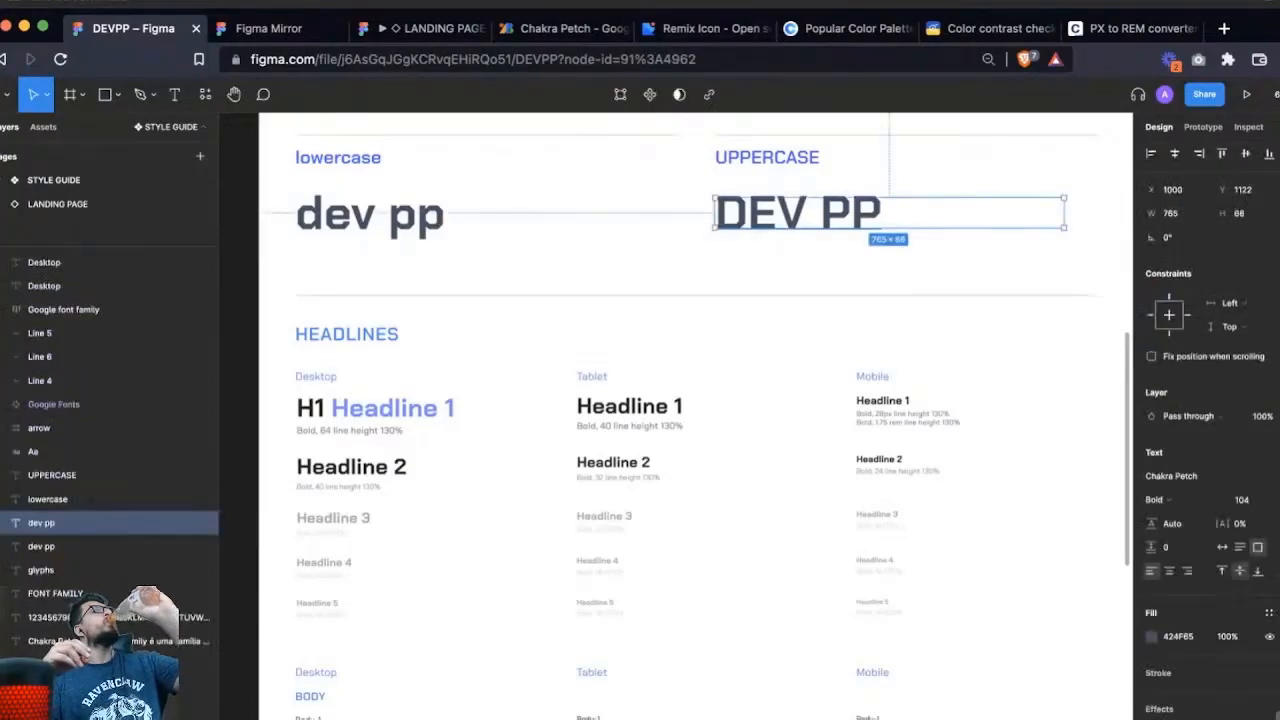
scroll(800, 212, right, 3)
drag(660, 214, 660, 257)
scroll(616, 206, up, 8)
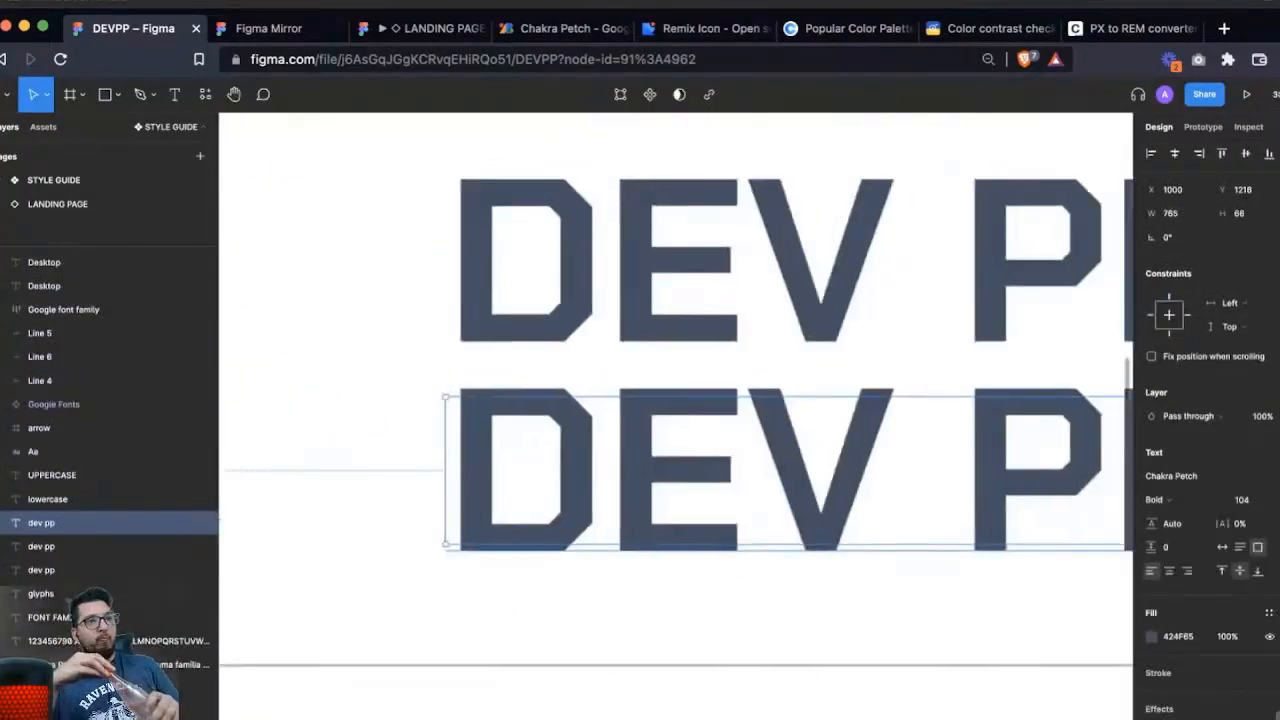
scroll(616, 206, right, 1)
scroll(680, 342, right, 3)
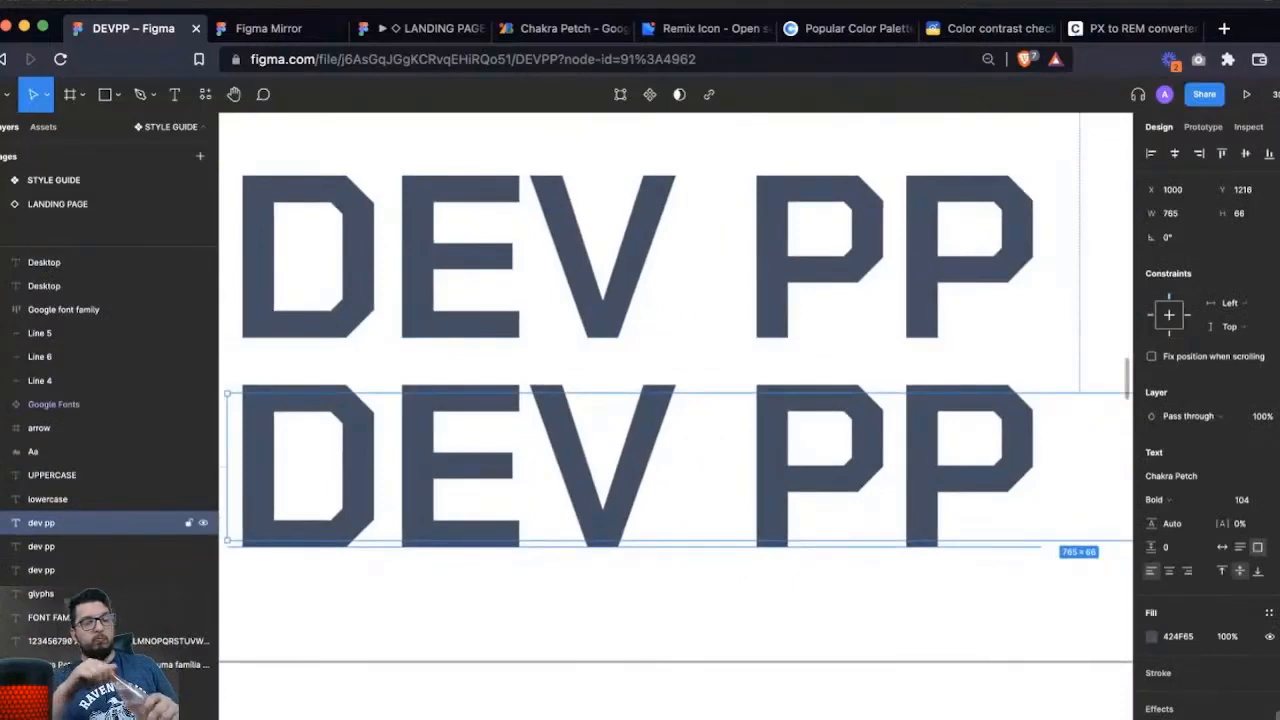
drag(665, 541, 665, 547)
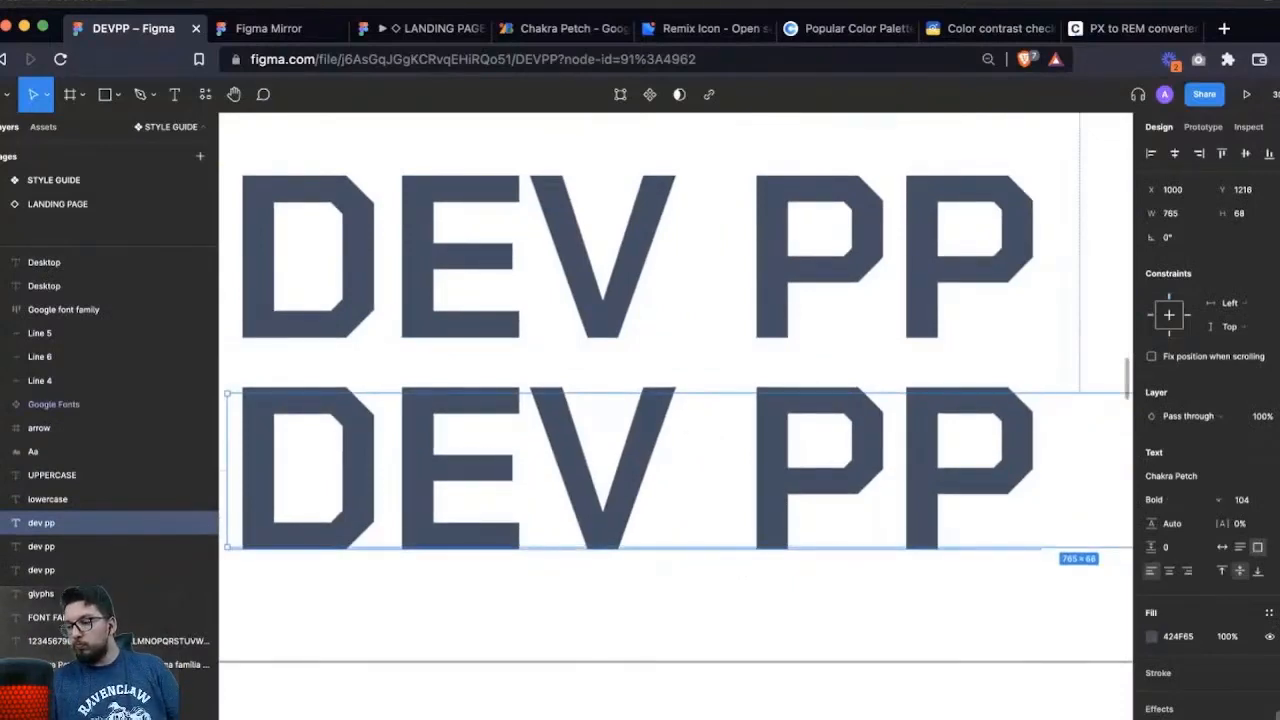
- Set the font of the duplicated DEV PP sample to Poppins
click(1185, 476)
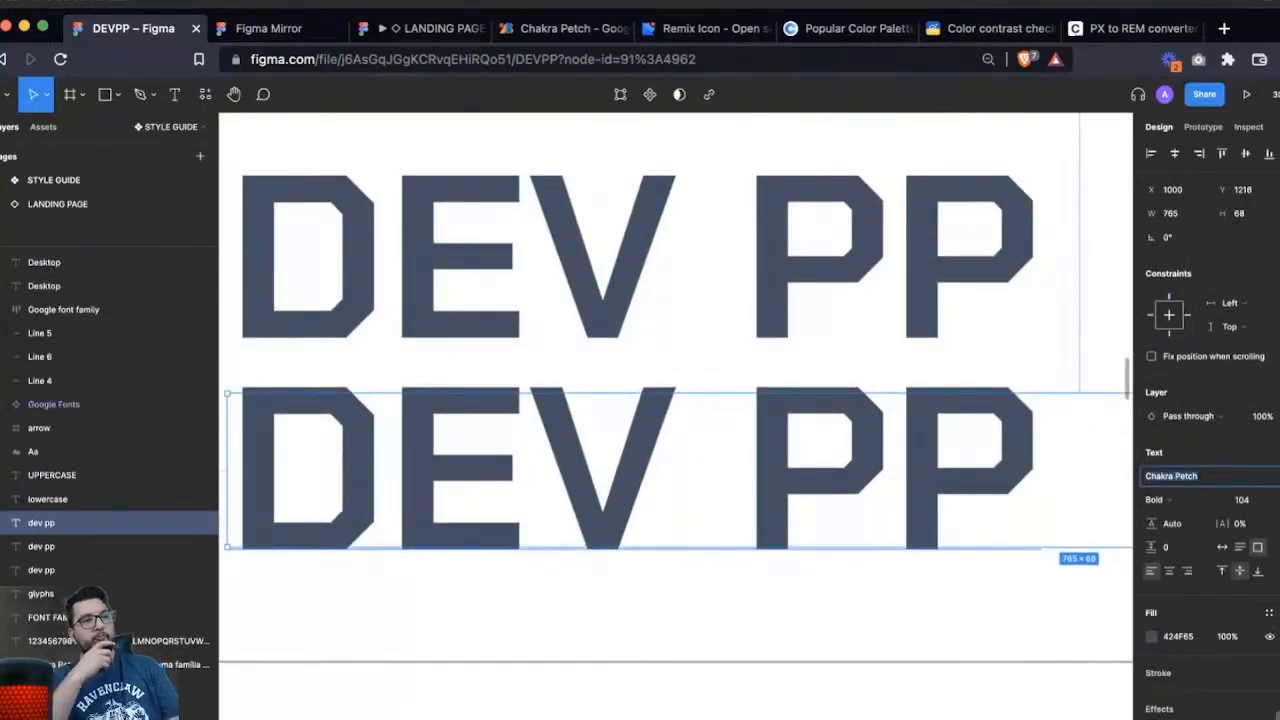
text(Poppins)
key(Return)
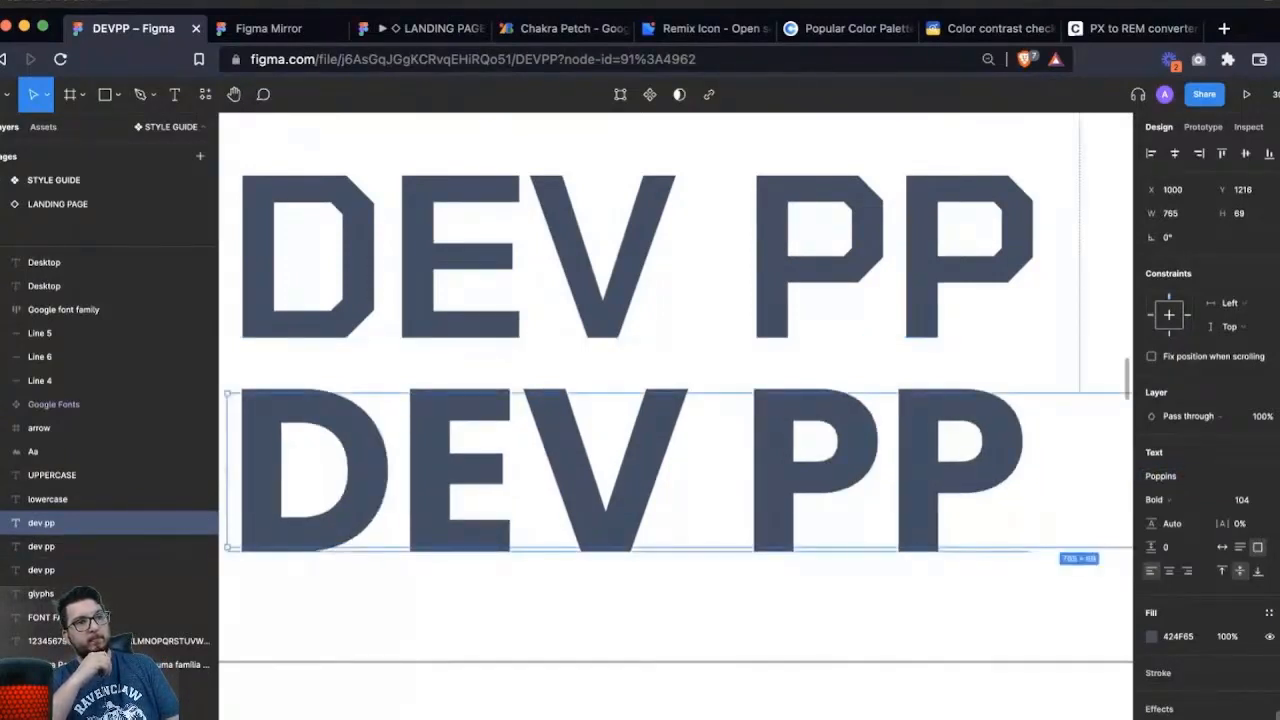
- Set the font of the duplicated DEV PP sample to Inter
click(1162, 476)
text(Inter)
key(Return)
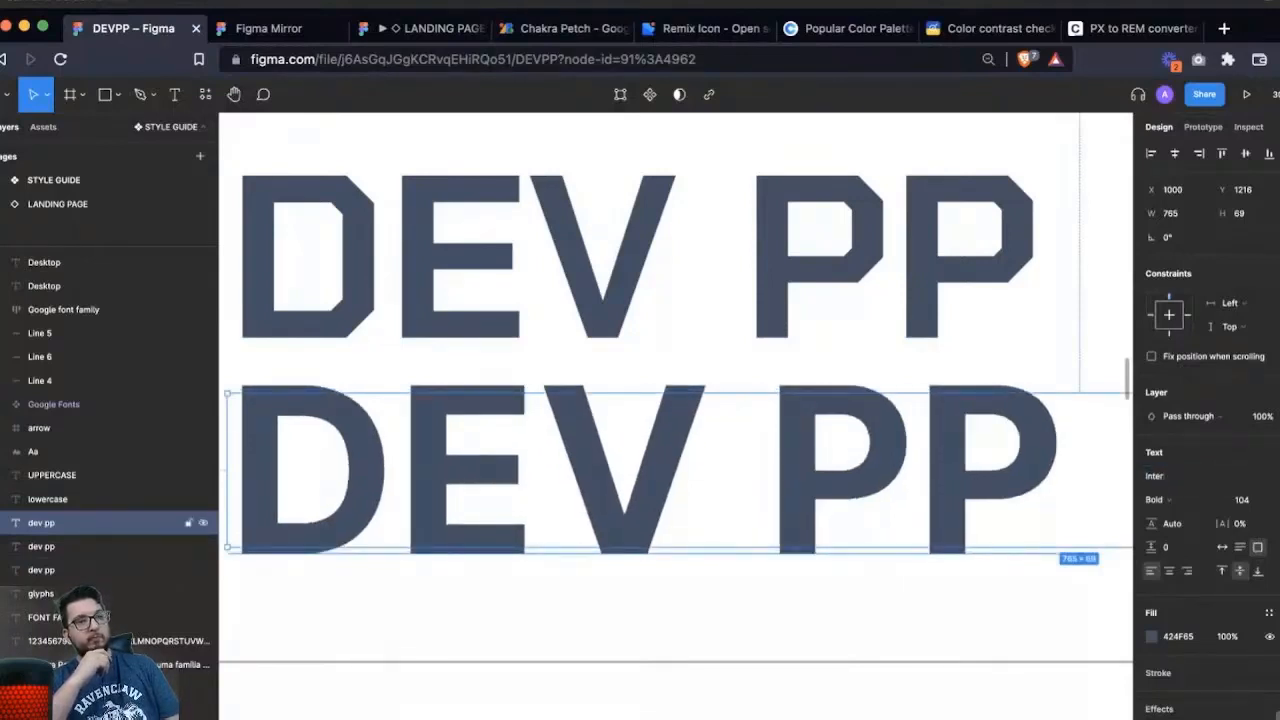
- Try font sizes 88 and 96 on the duplicated DEV PP sample
click(1241, 499)
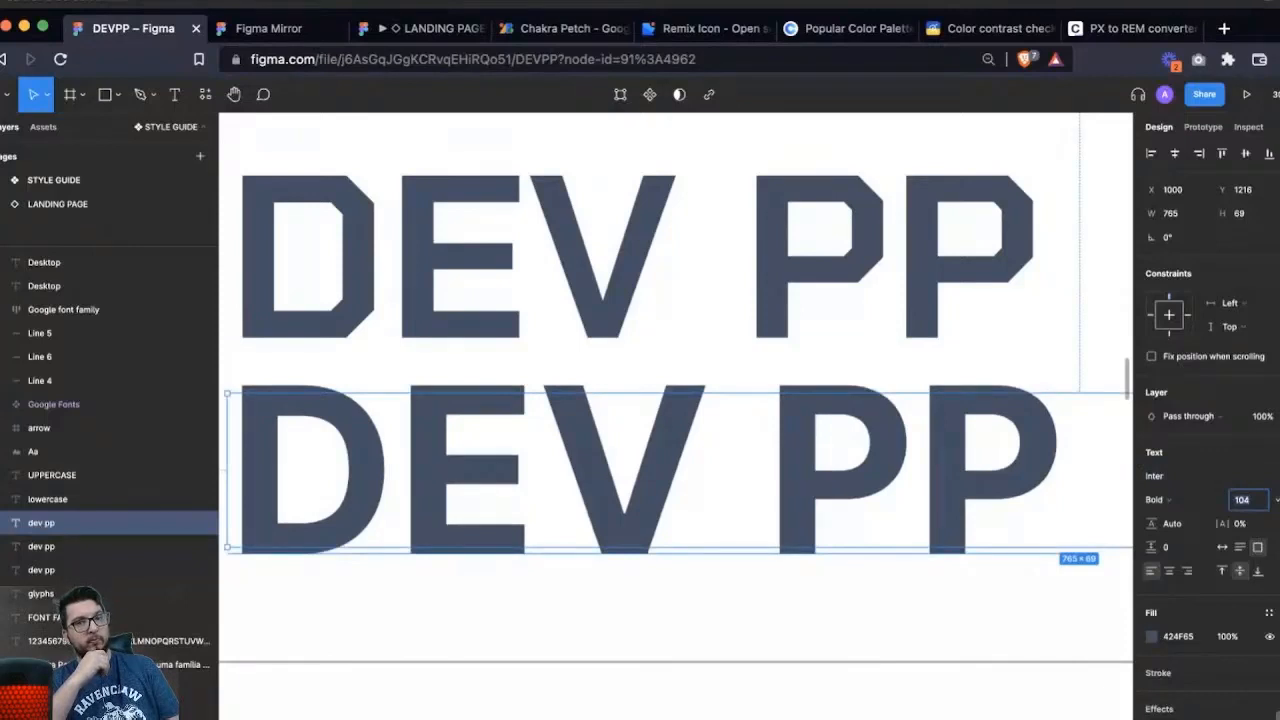
text(88)
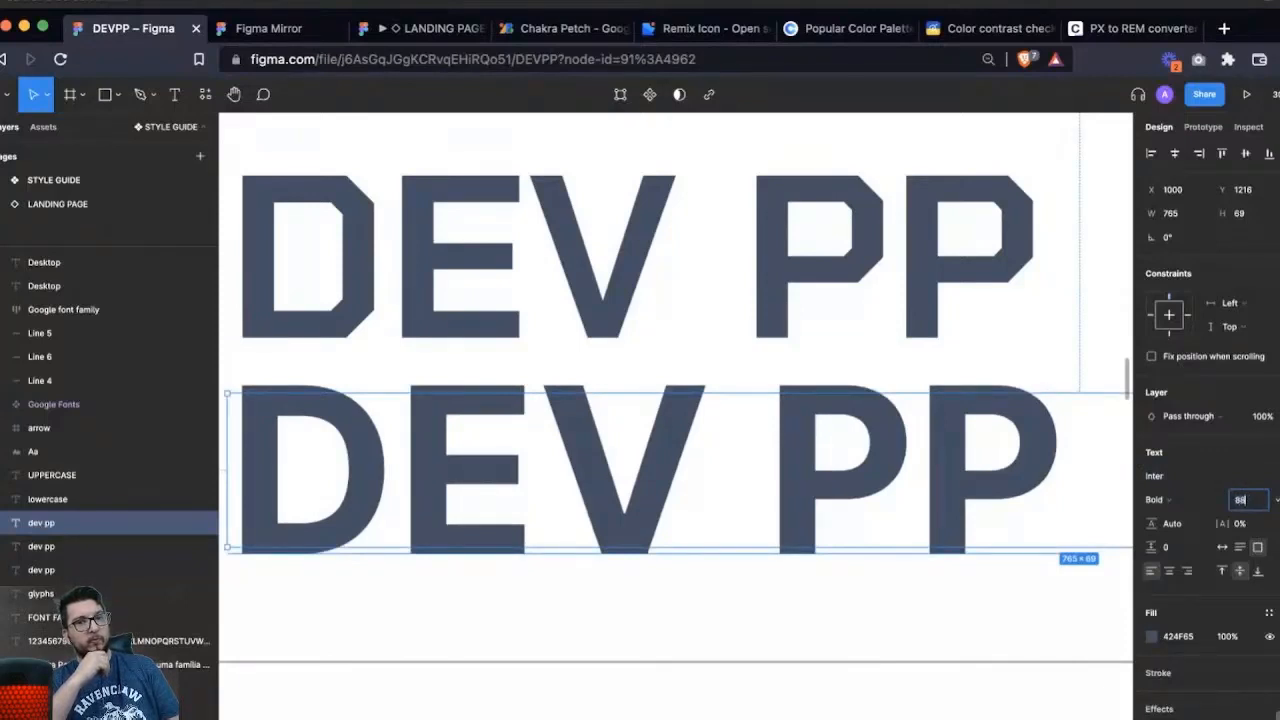
key(Return)
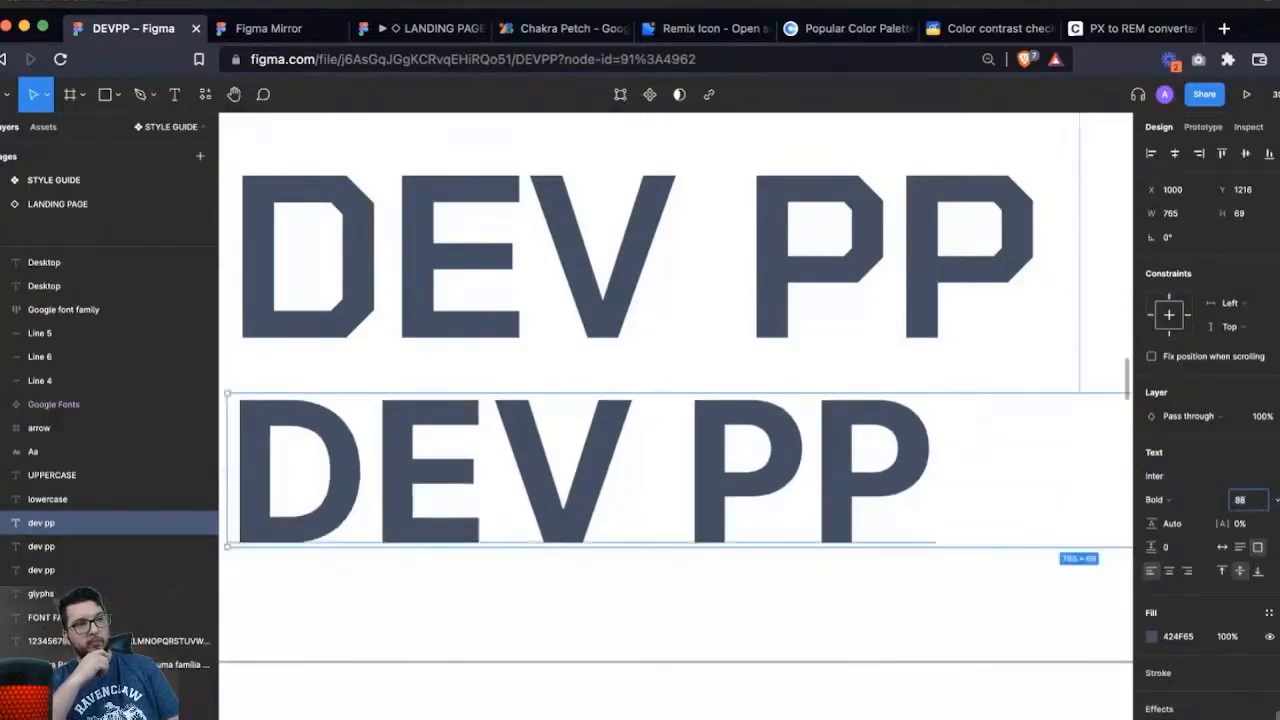
text(96)
key(Return)
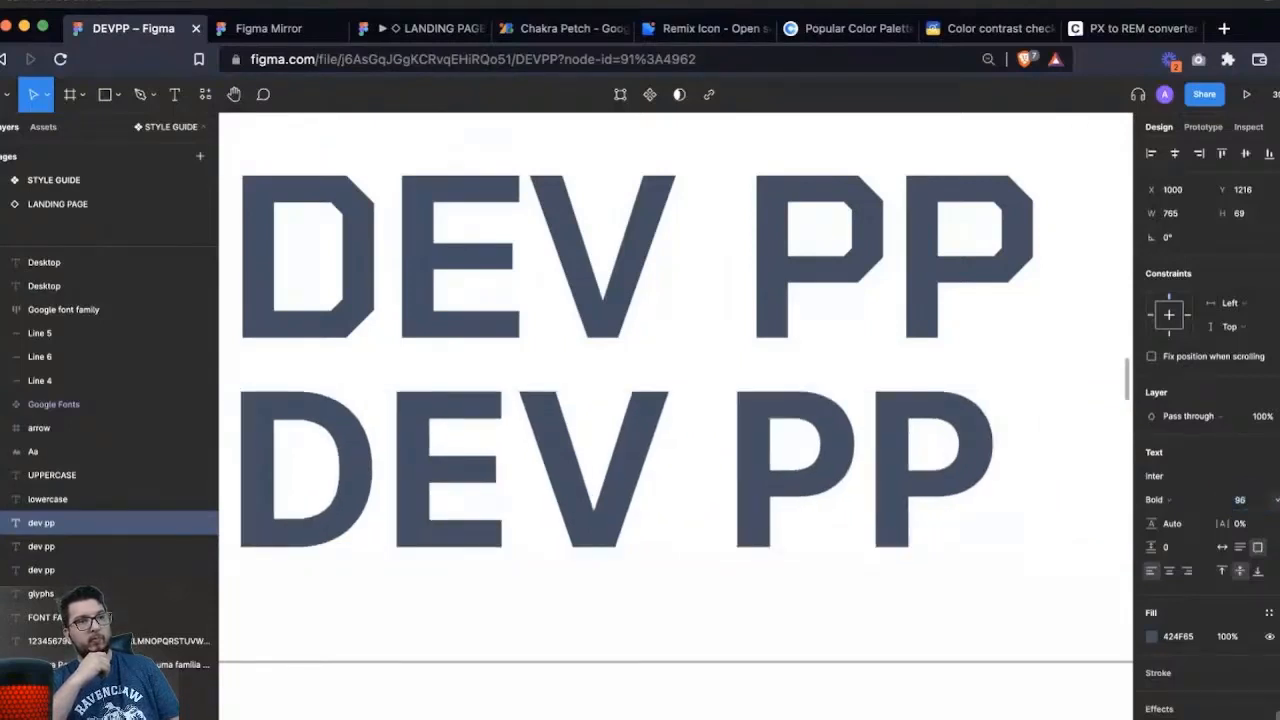
- Step the duplicated DEV PP sample's font size through multiples of 8: 16, 24, 32, 40 and finally 48
click(1245, 500)
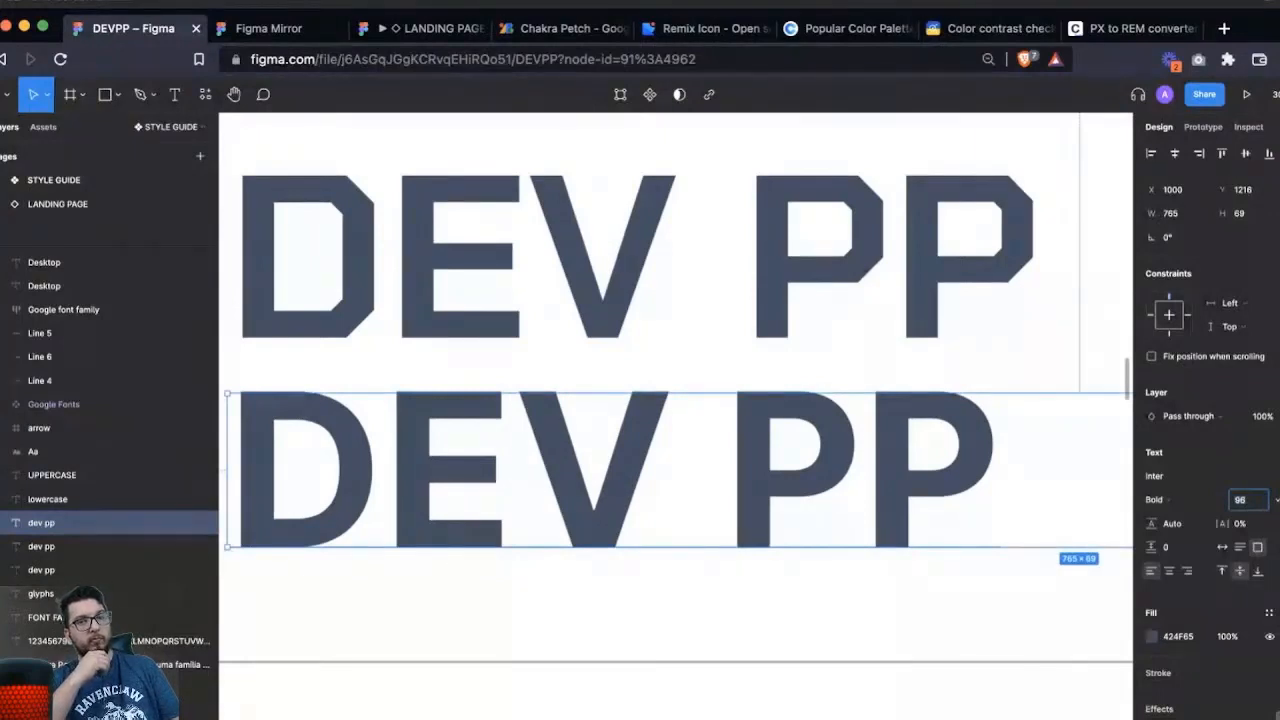
key(BackSpace)
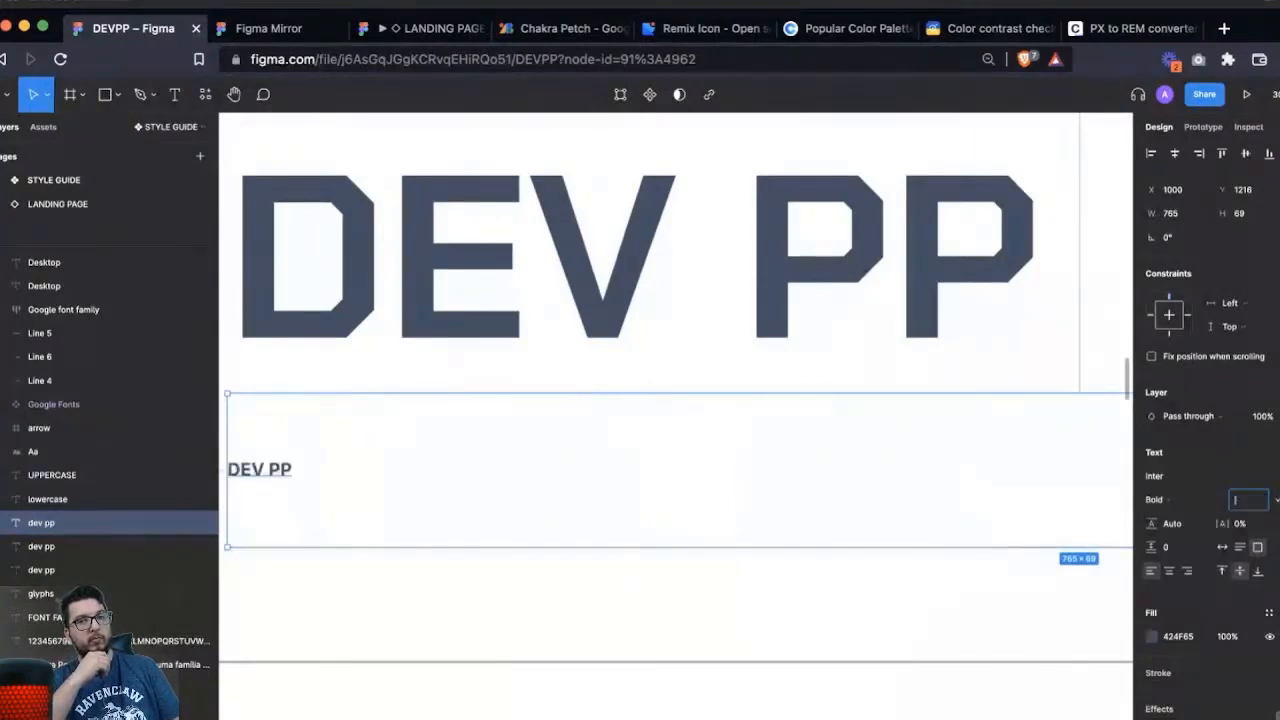
text(8)
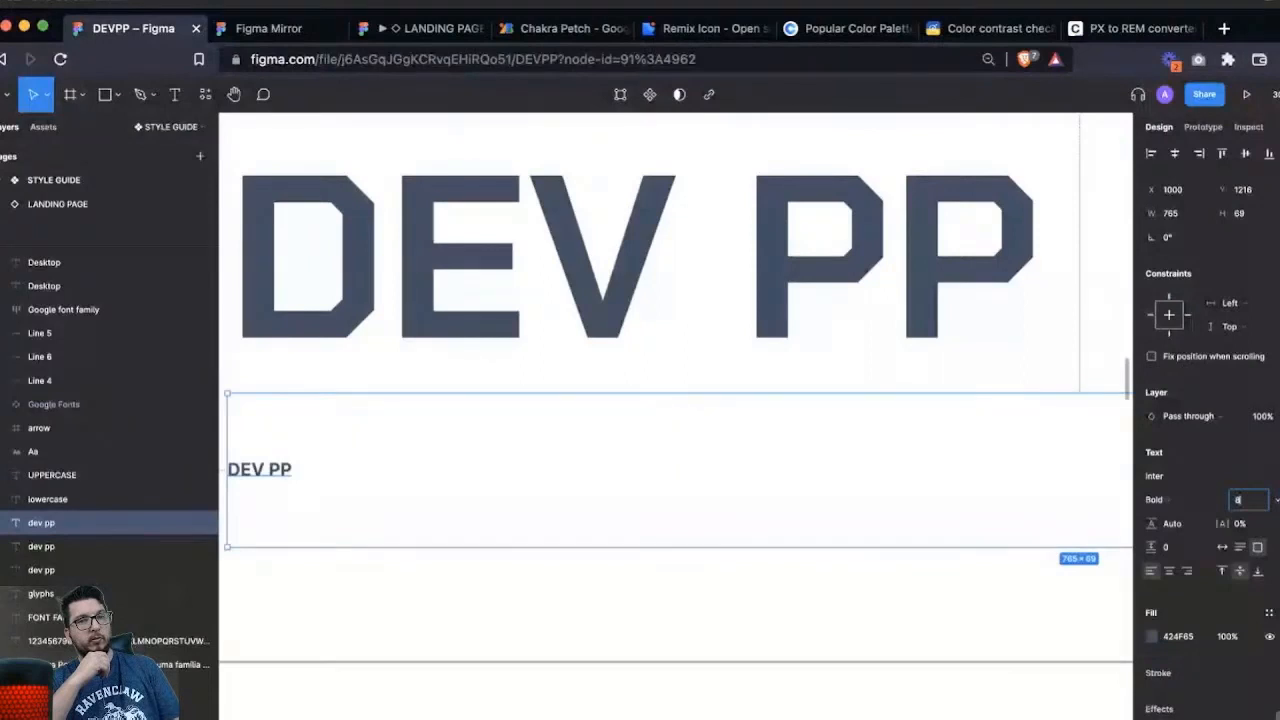
text(*8)
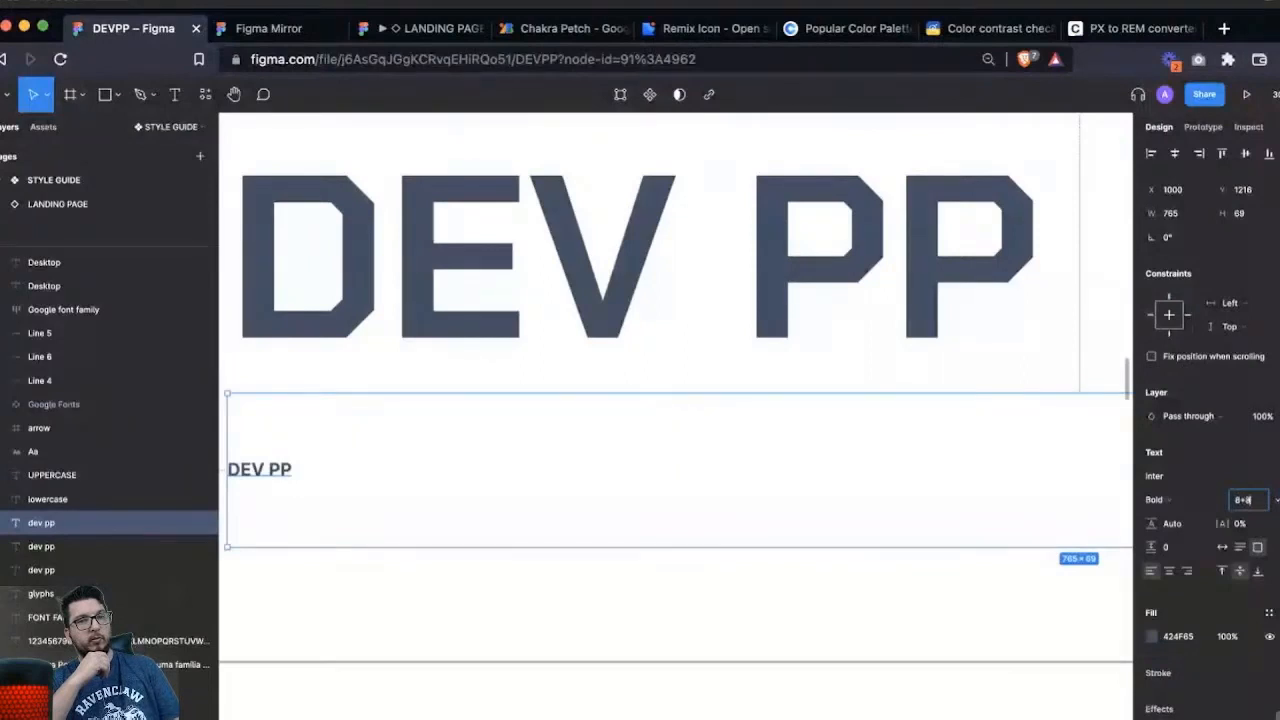
key(Return)
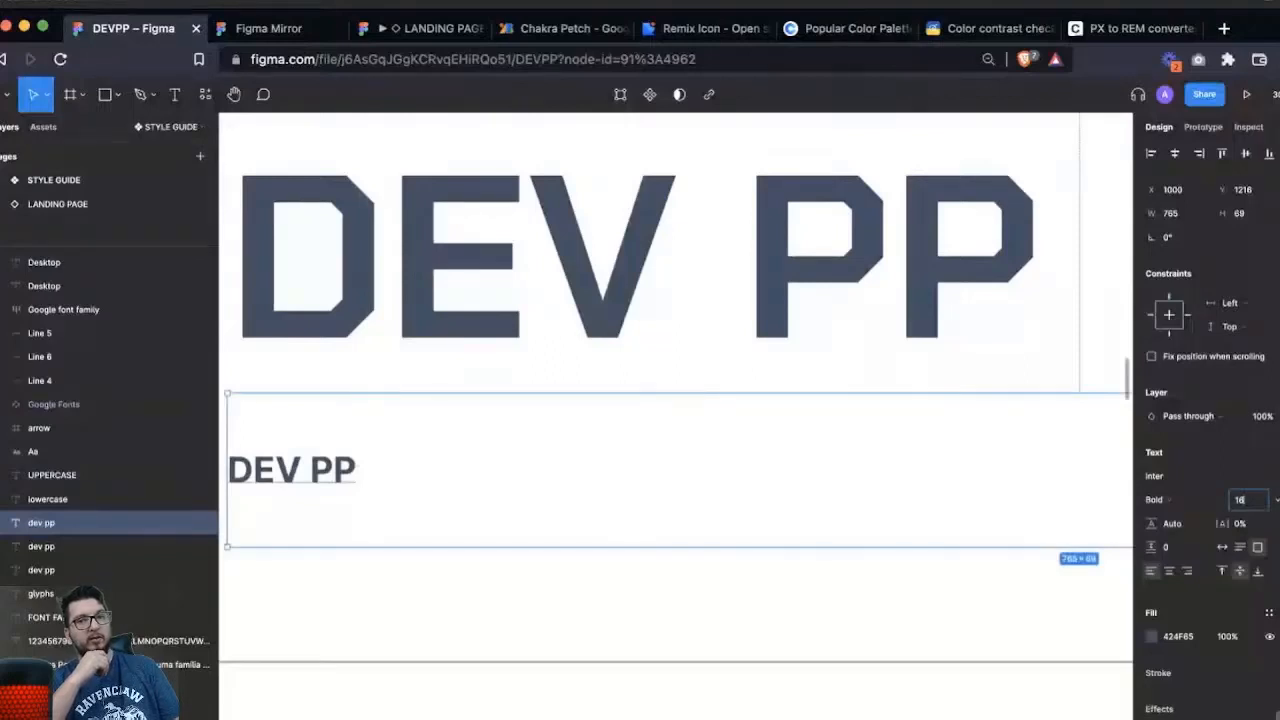
text(+8)
key(Return)
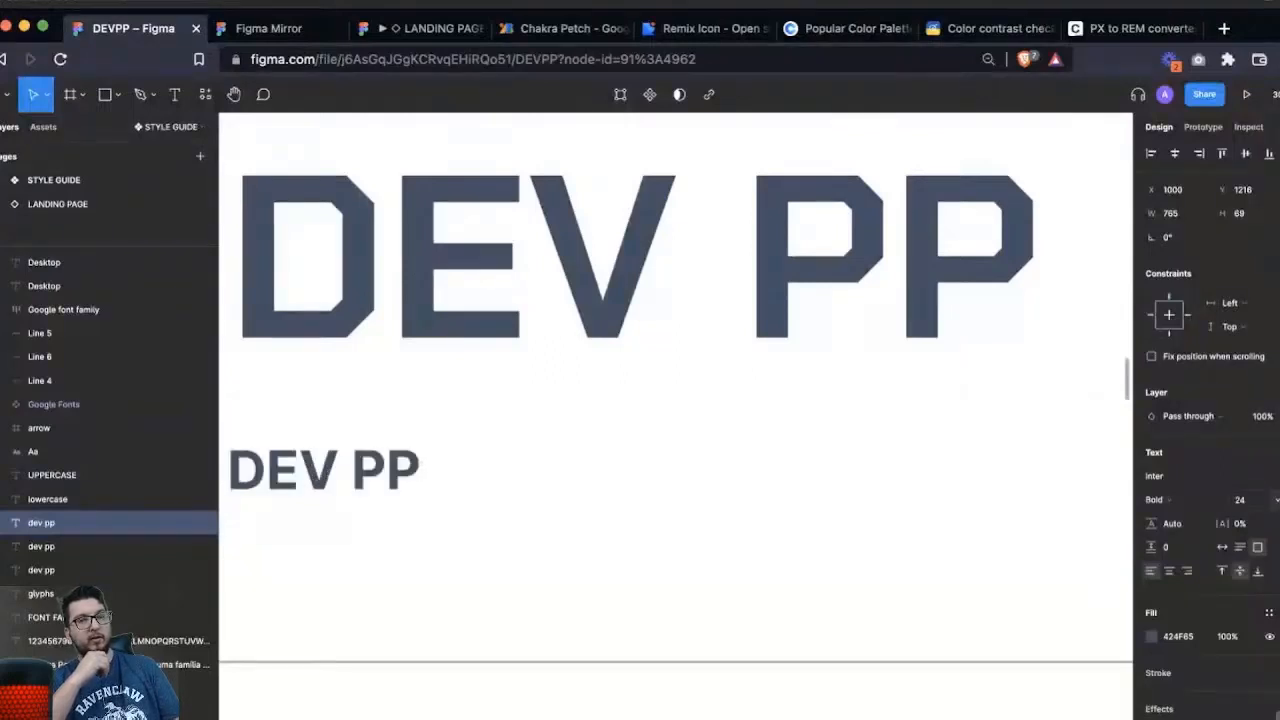
text(+8)
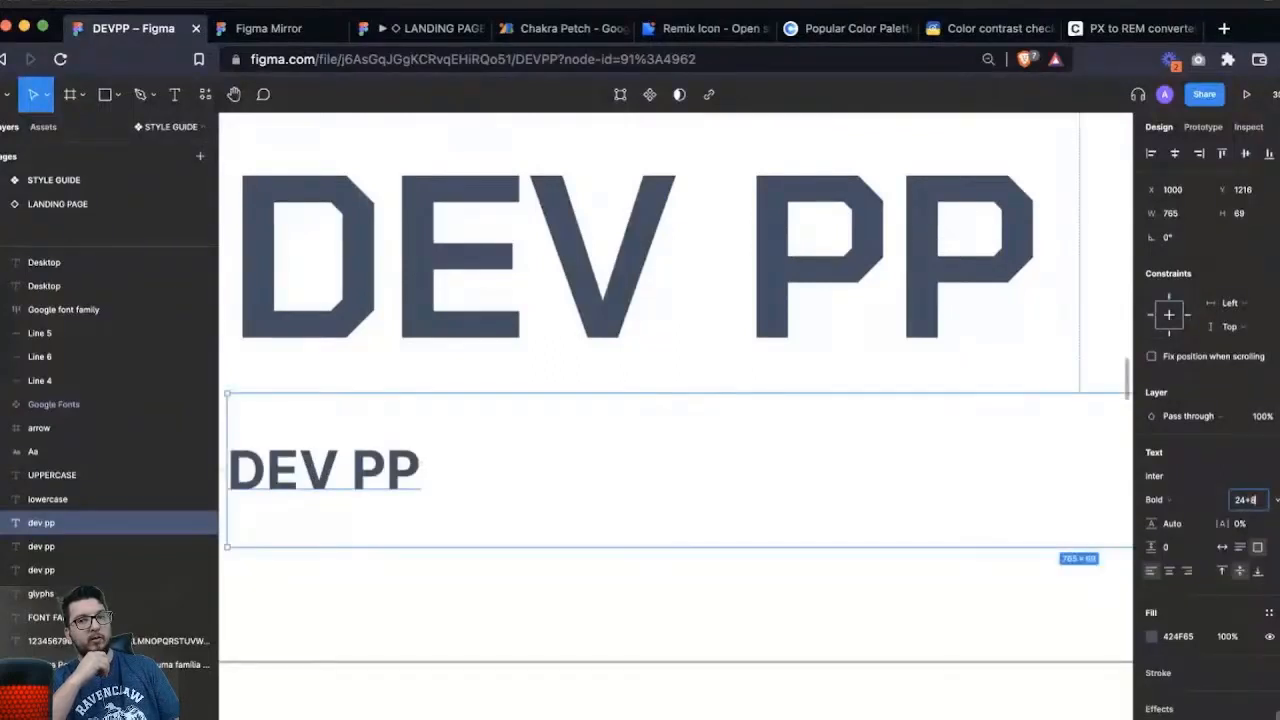
key(Return)
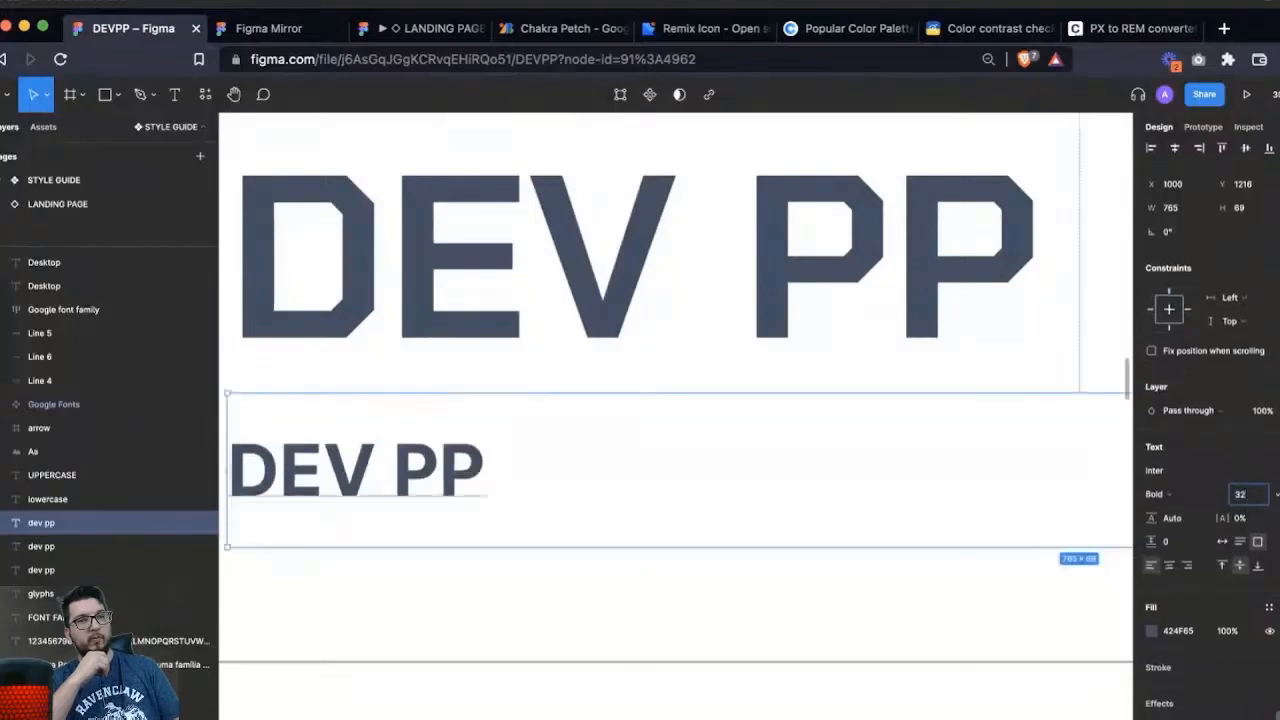
text(+8)
key(Return)
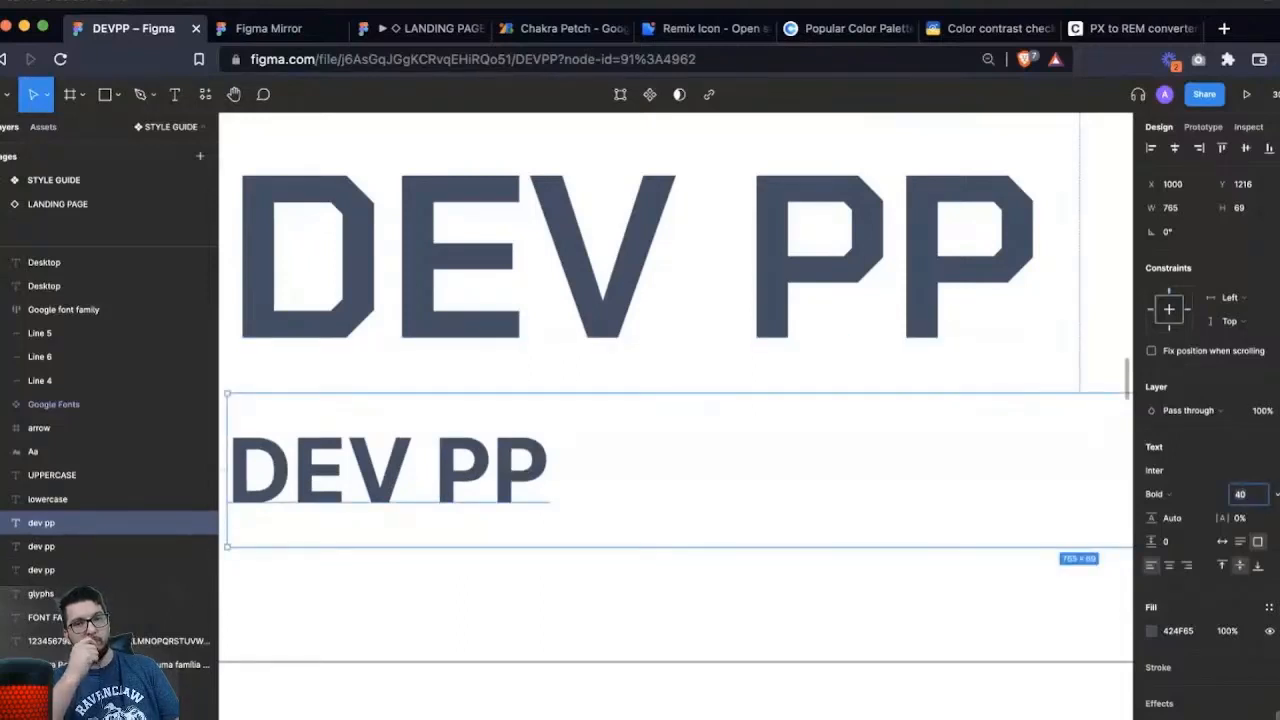
click(1246, 494)
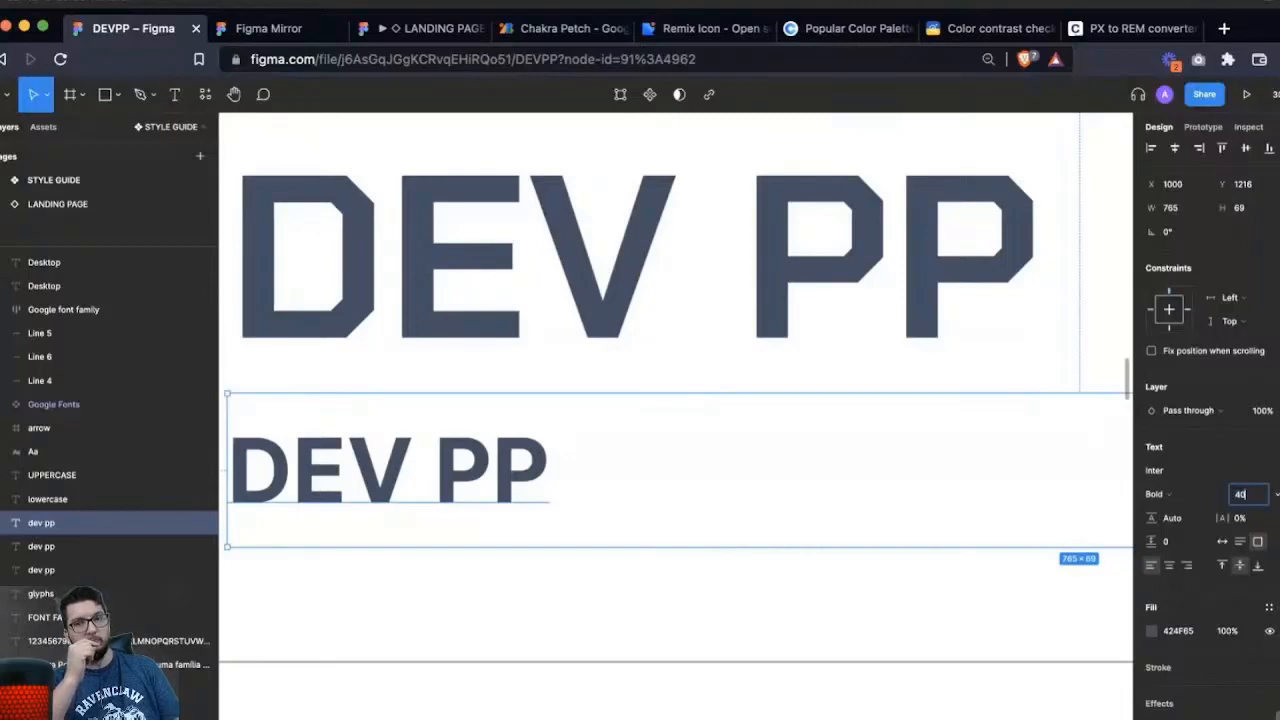
text(48)
key(Return)
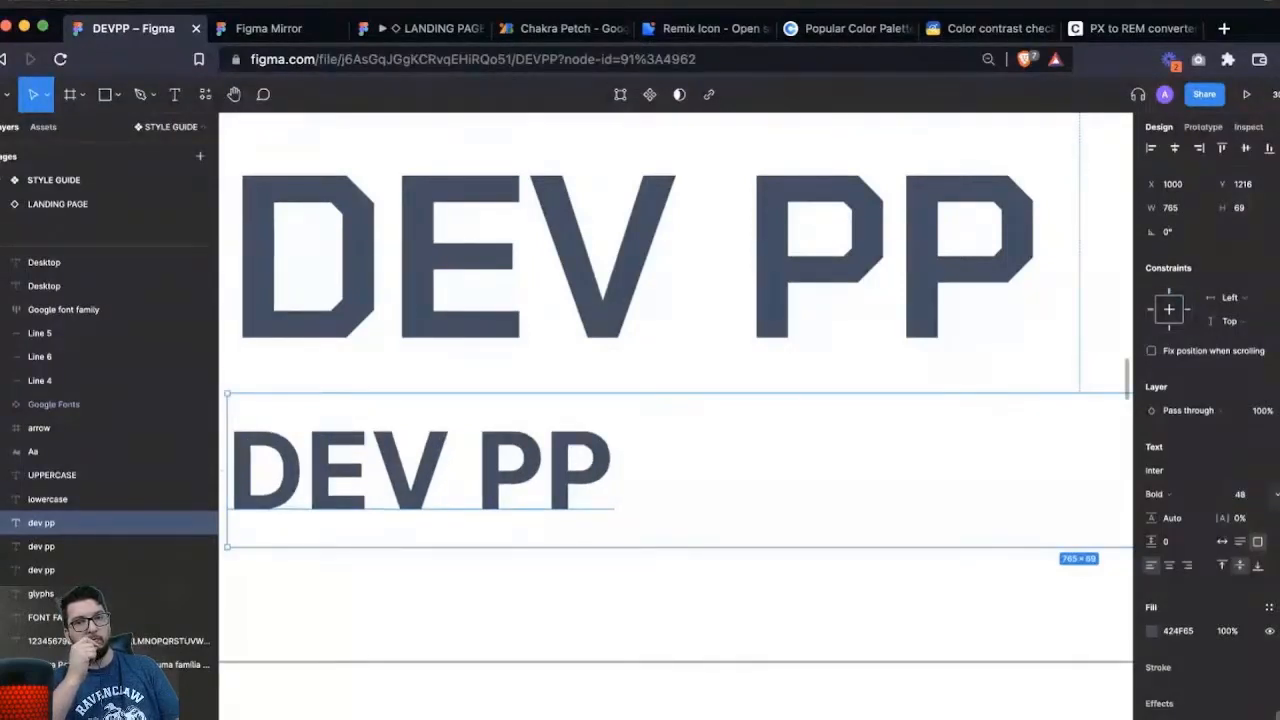
- Draw a square on the empty canvas outside the style guide frames and set its size to 8 × 8
scroll(677, 350, left, 10)
scroll(677, 350, up, 2)
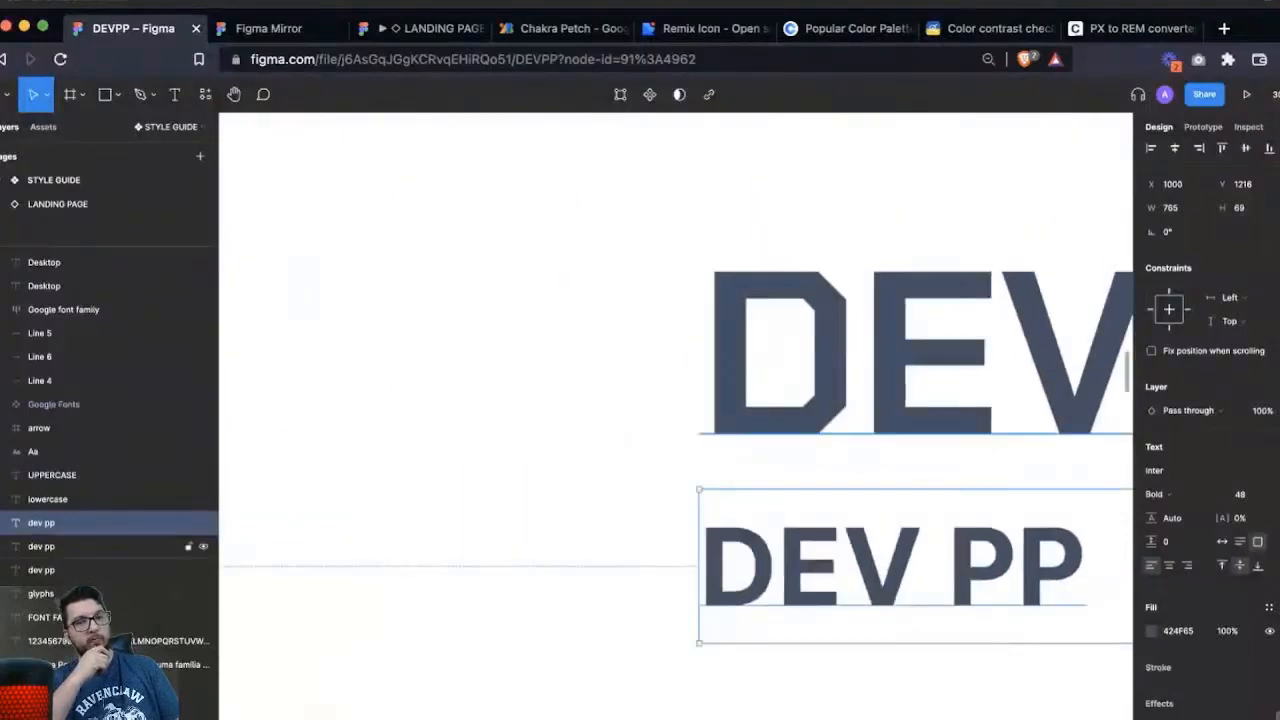
key(super+minus)
key(super+minus)
scroll(817, 320, right, 10)
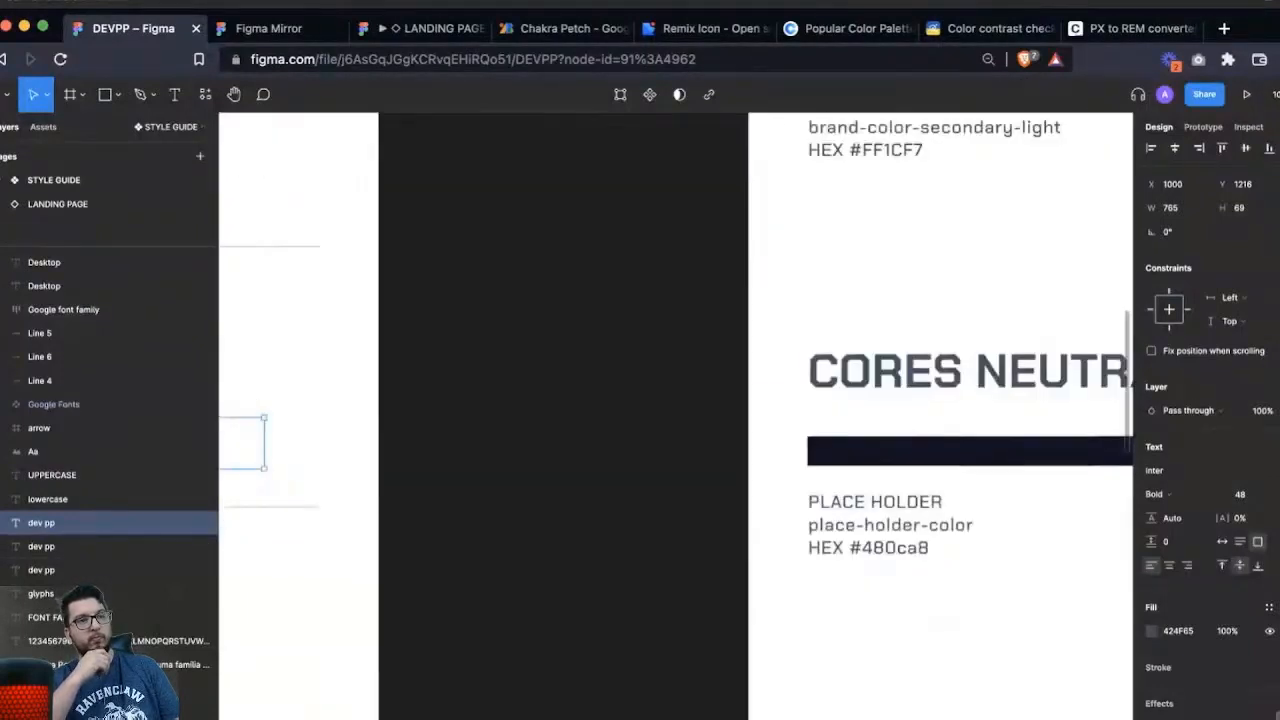
drag(402, 230, 698, 394)
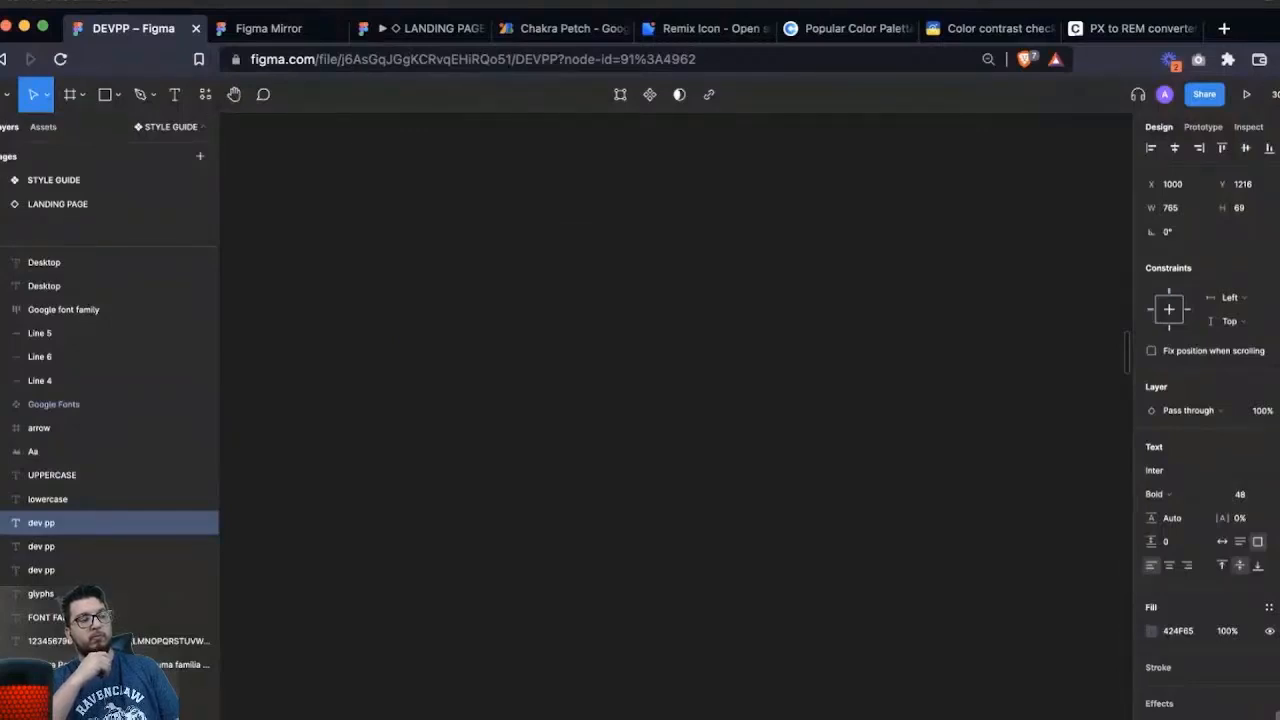
click(117, 94)
click(394, 286)
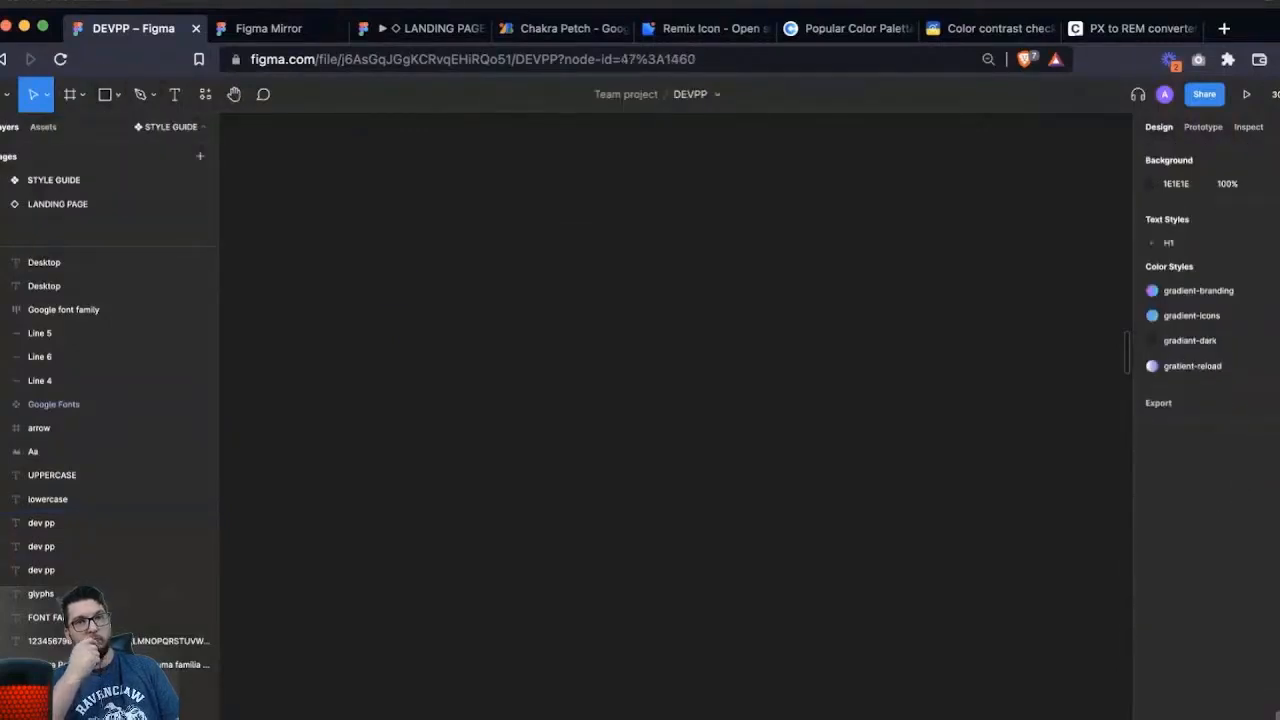
key(r)
drag(338, 295, 438, 393)
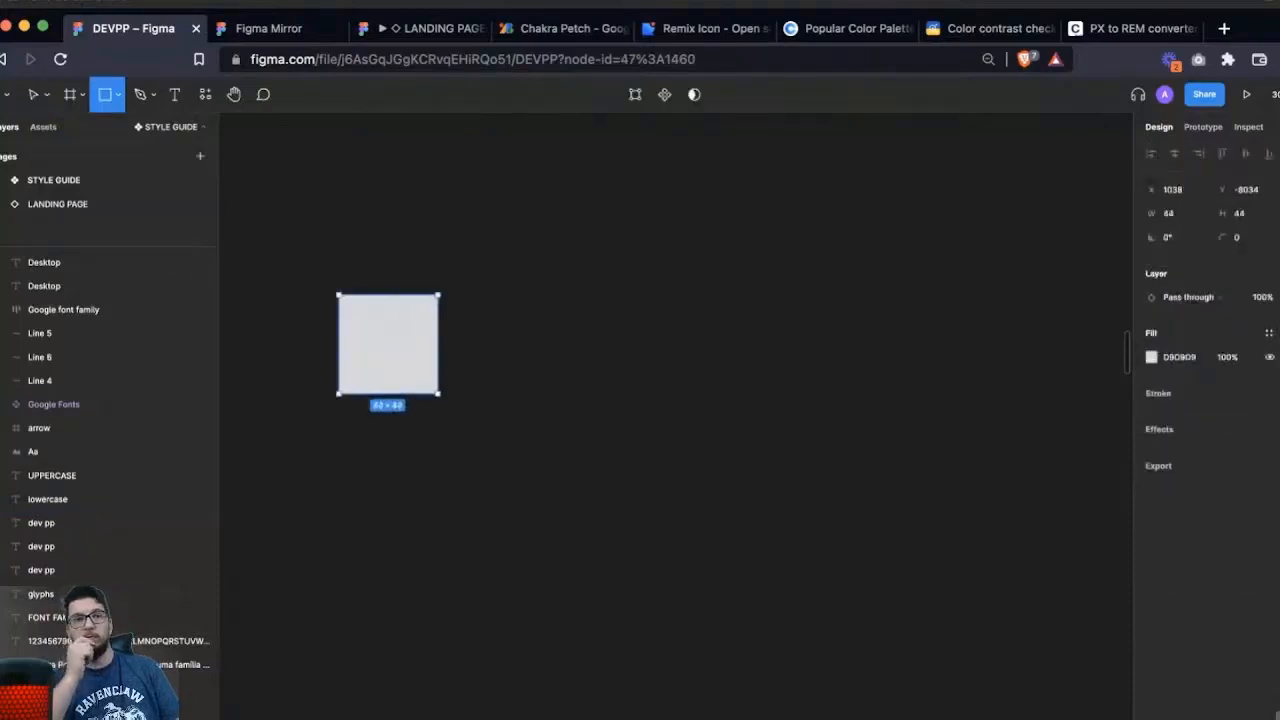
text(8)
key(Return)
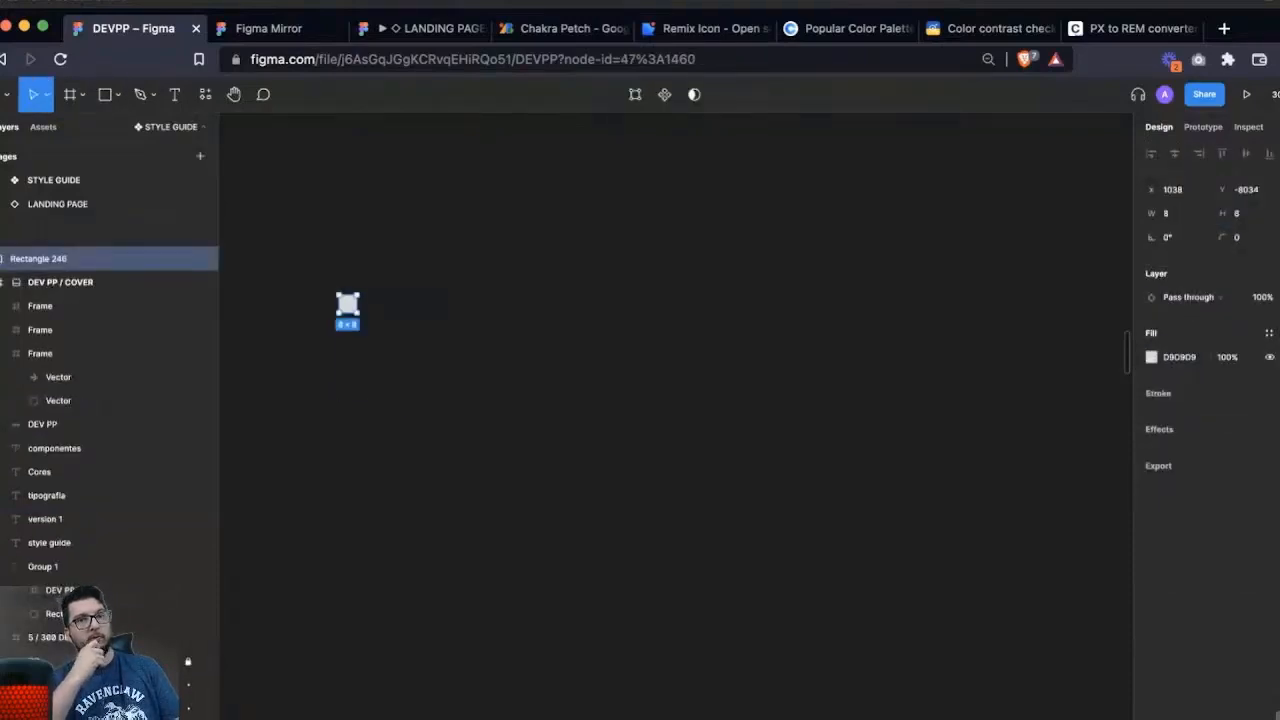
key(Escape)
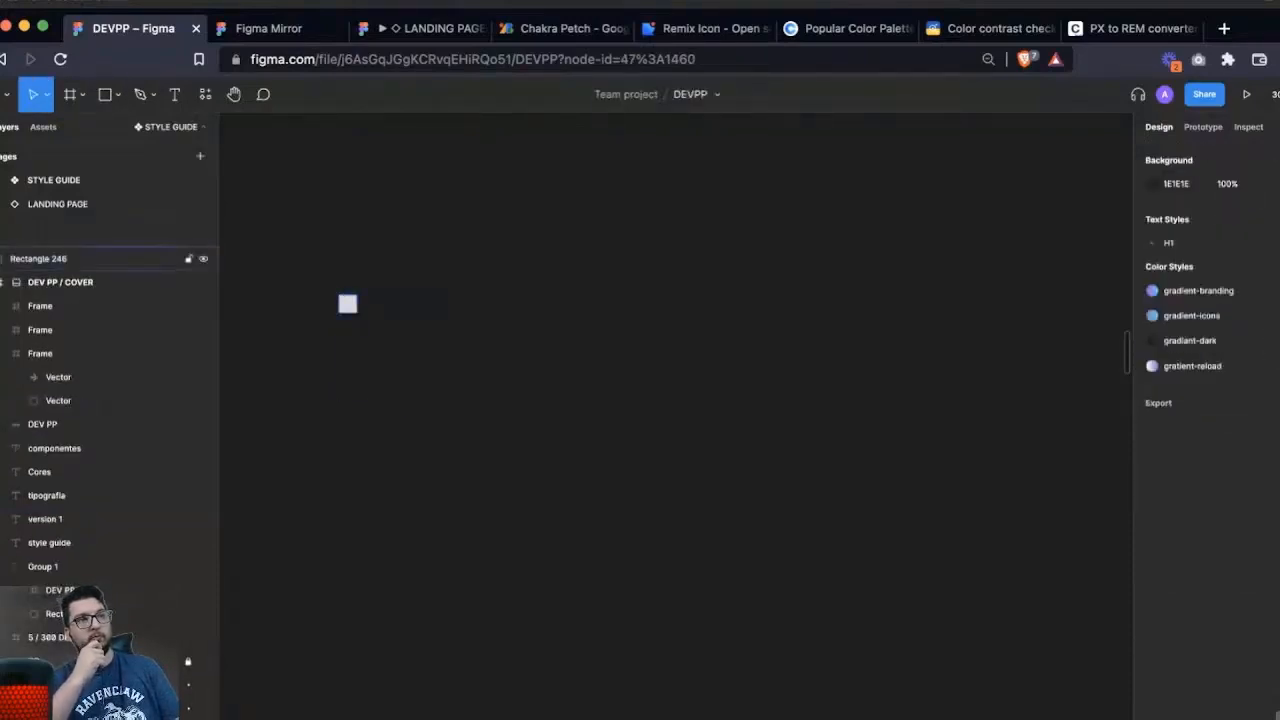
- Add two copies in a row beside the 8 × 8 square and size them 16 × 16 and 24 × 24
drag(347, 304, 385, 304)
click(1239, 213)
text(16)
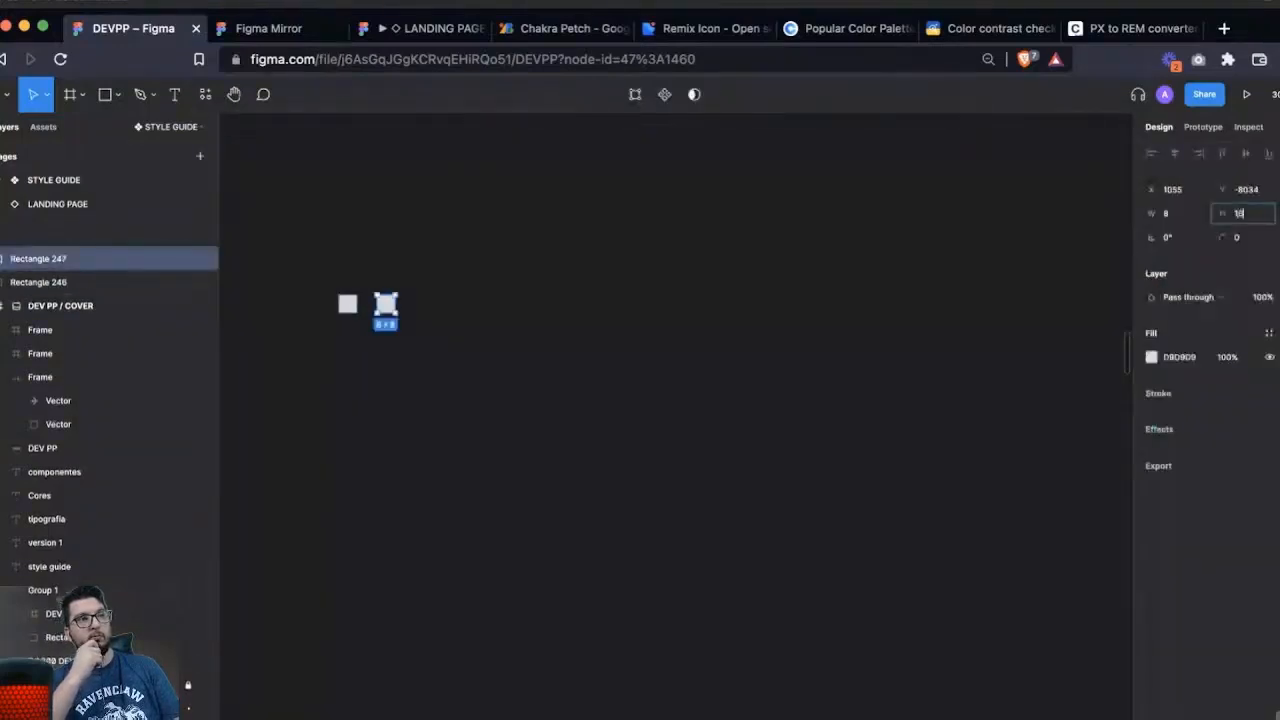
key(Return)
drag(394, 313, 450, 313)
click(1239, 213)
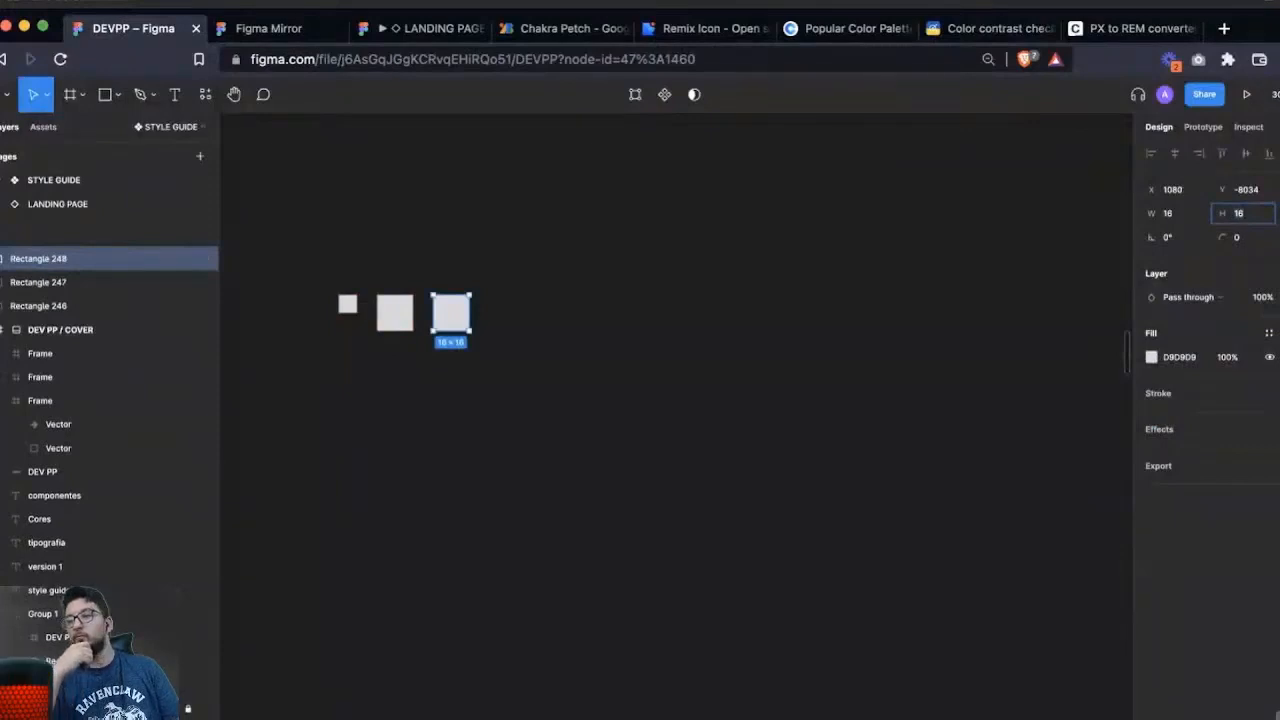
text(24)
key(Return)
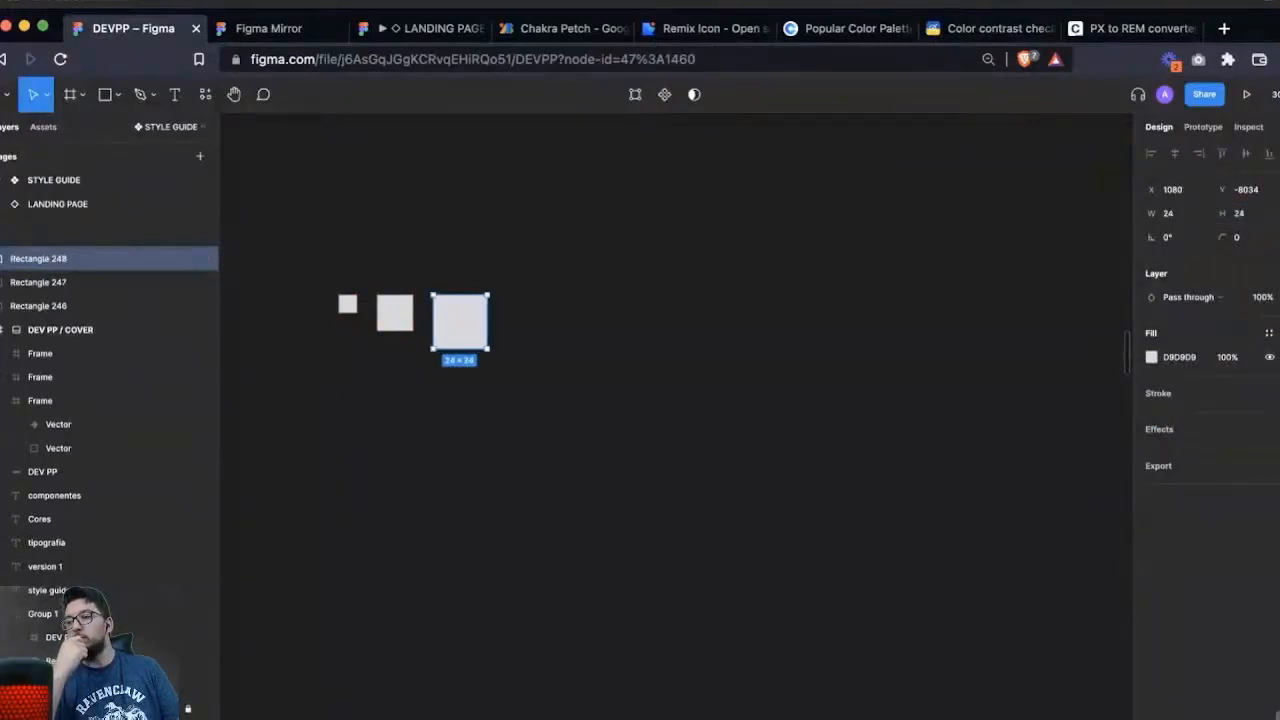
- Duplicate the 24 × 24 square next to it in the row and resize the copy to 32 × 32
key(super+d)
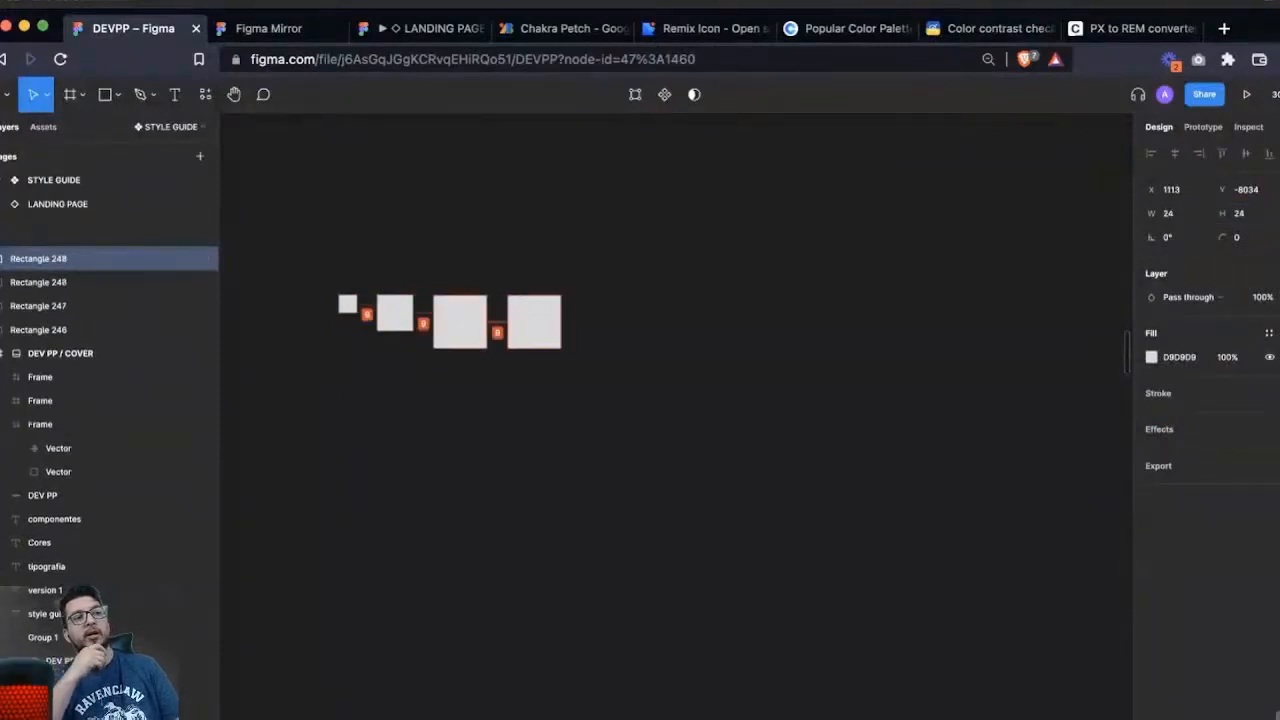
drag(534, 322, 539, 322)
click(1239, 213)
text(24)
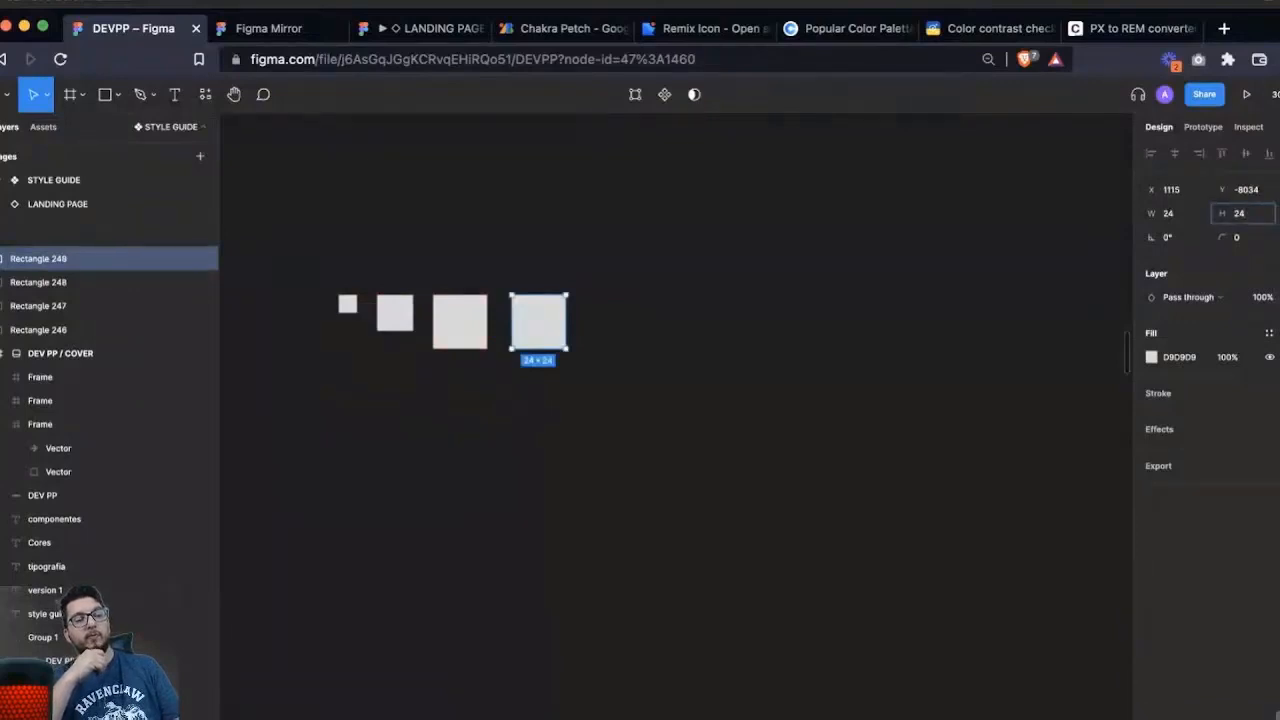
key(BackSpace)
key(BackSpace)
text(32)
key(Return)
drag(548, 331, 611, 331)
key(super+z)
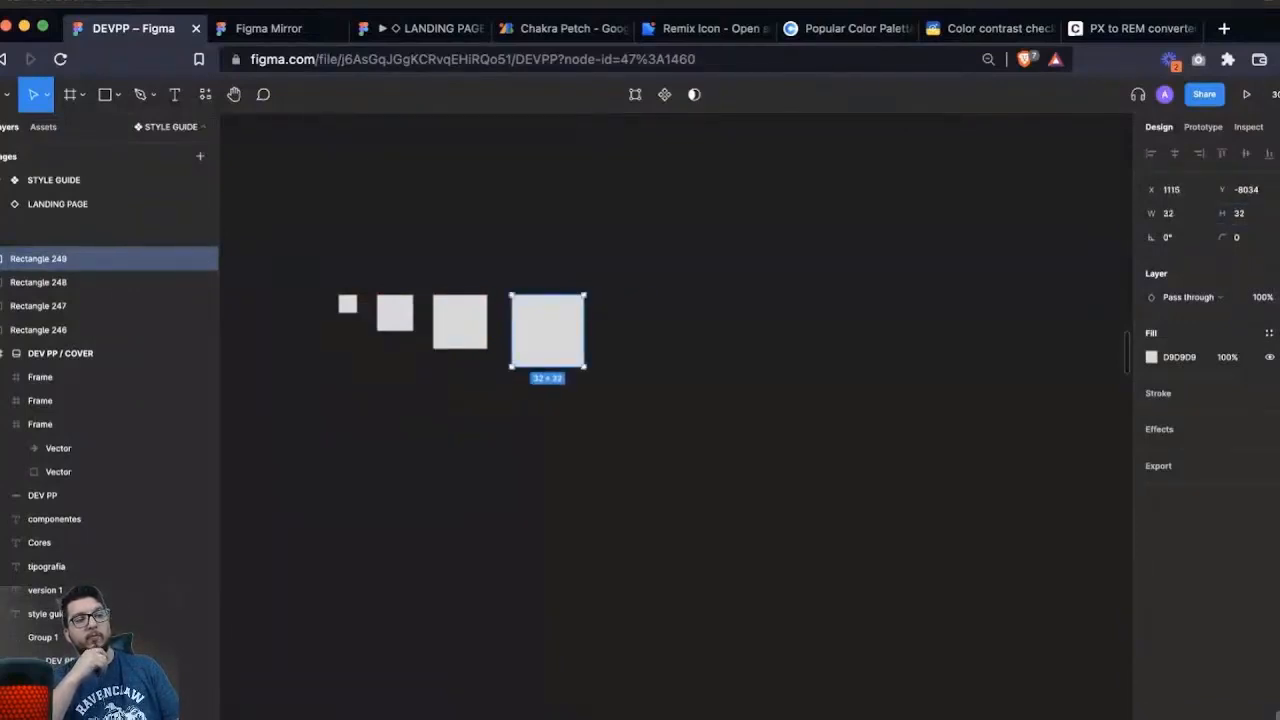
- Duplicate the 32 × 32 square with a wide gap along the row and resize the copy to 104 × 104
drag(268, 231, 690, 379)
click(690, 379)
click(548, 331)
drag(548, 331, 889, 331)
text(104)
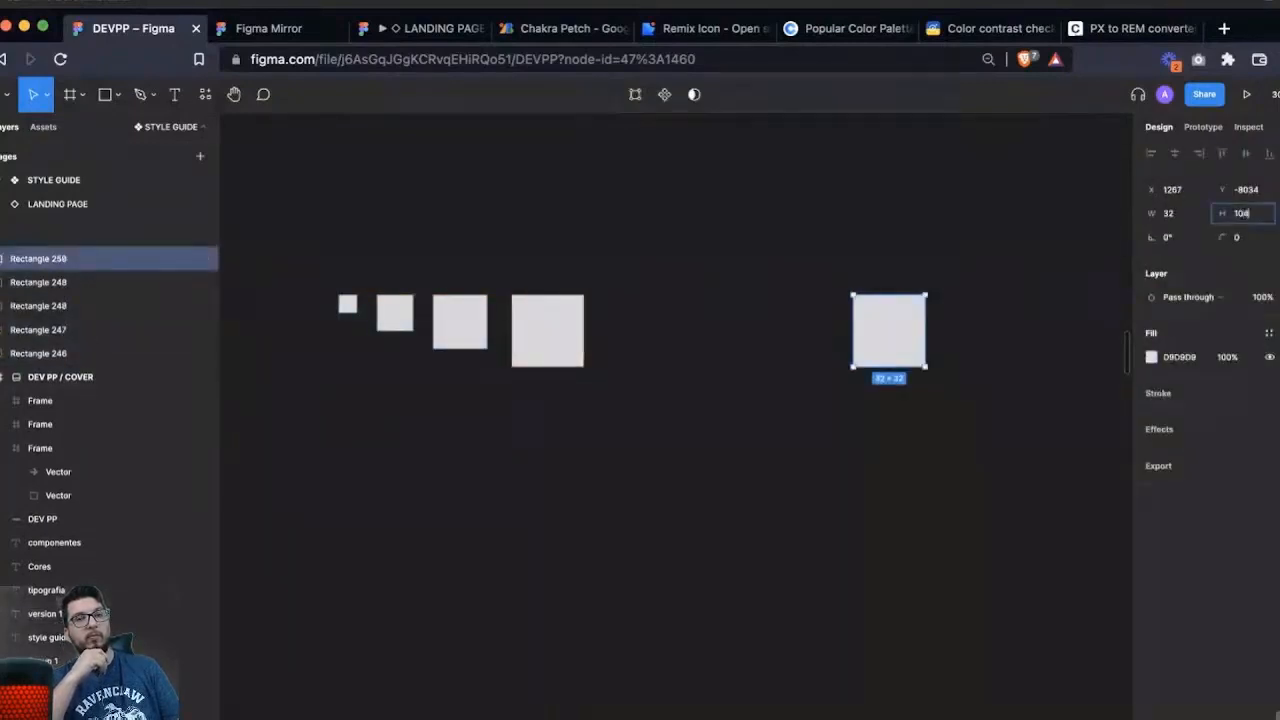
key(Return)
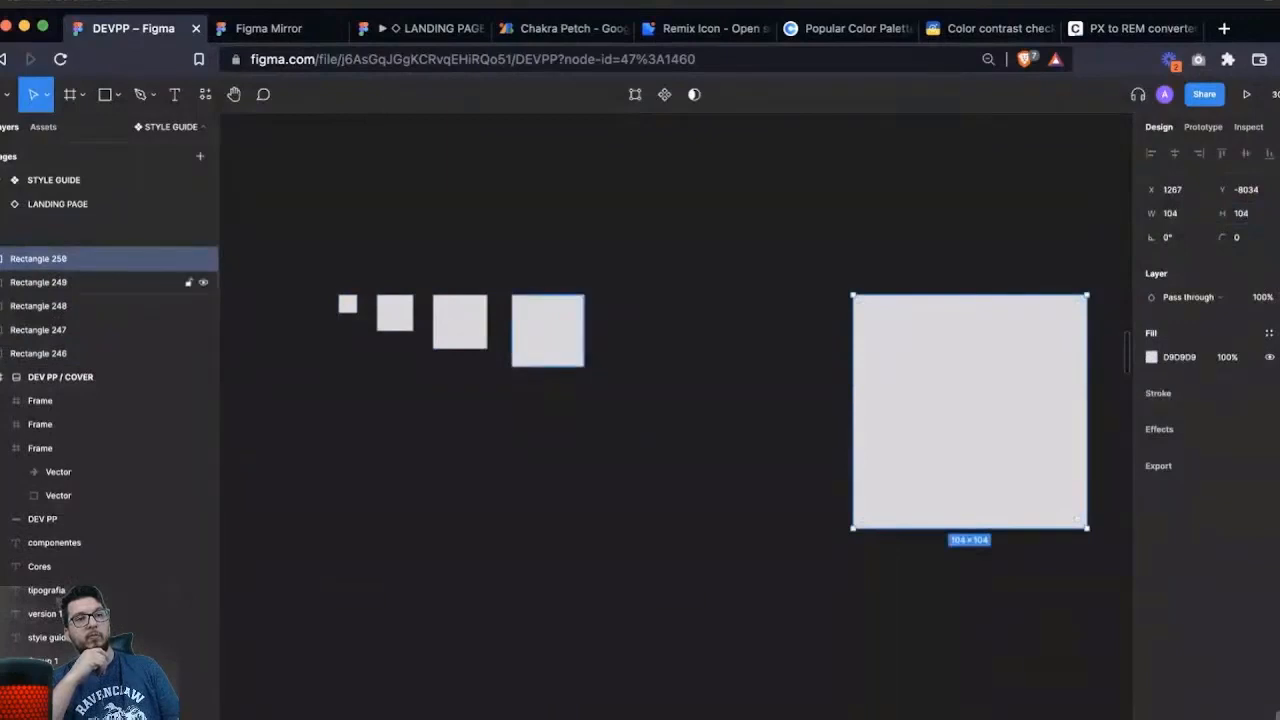
- Copy the 32 × 32 square into the gap before the largest square and resize the copy to 64 × 64
click(548, 331)
drag(548, 331, 652, 331)
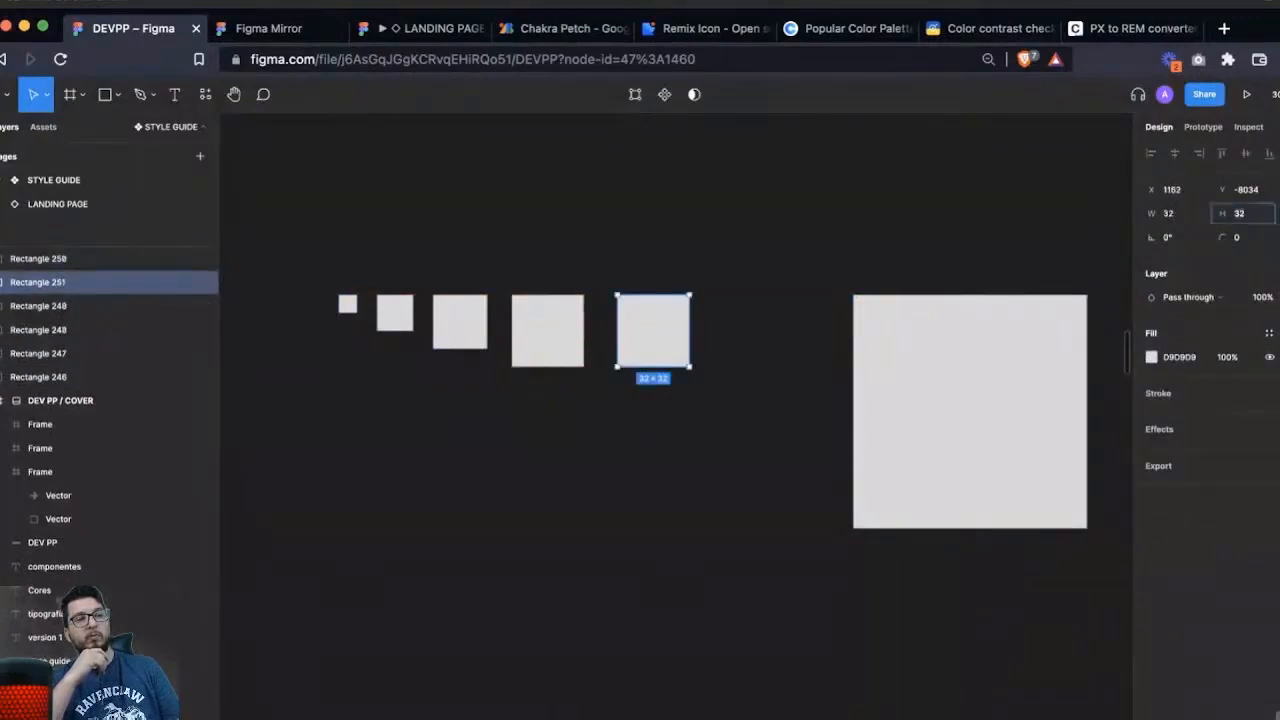
text(84)
key(Return)
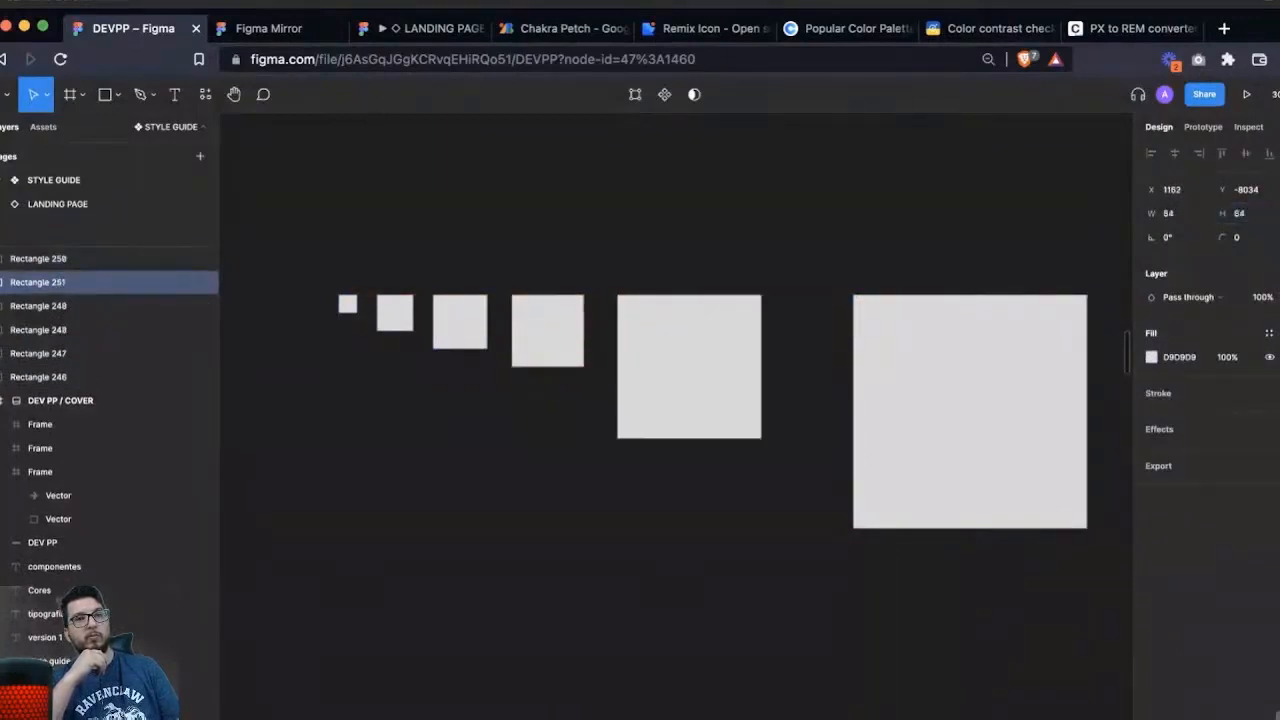
- Duplicate the 64 × 64 square toward the largest square, resize the copy to 80 × 80 and deselect it
drag(689, 366, 817, 366)
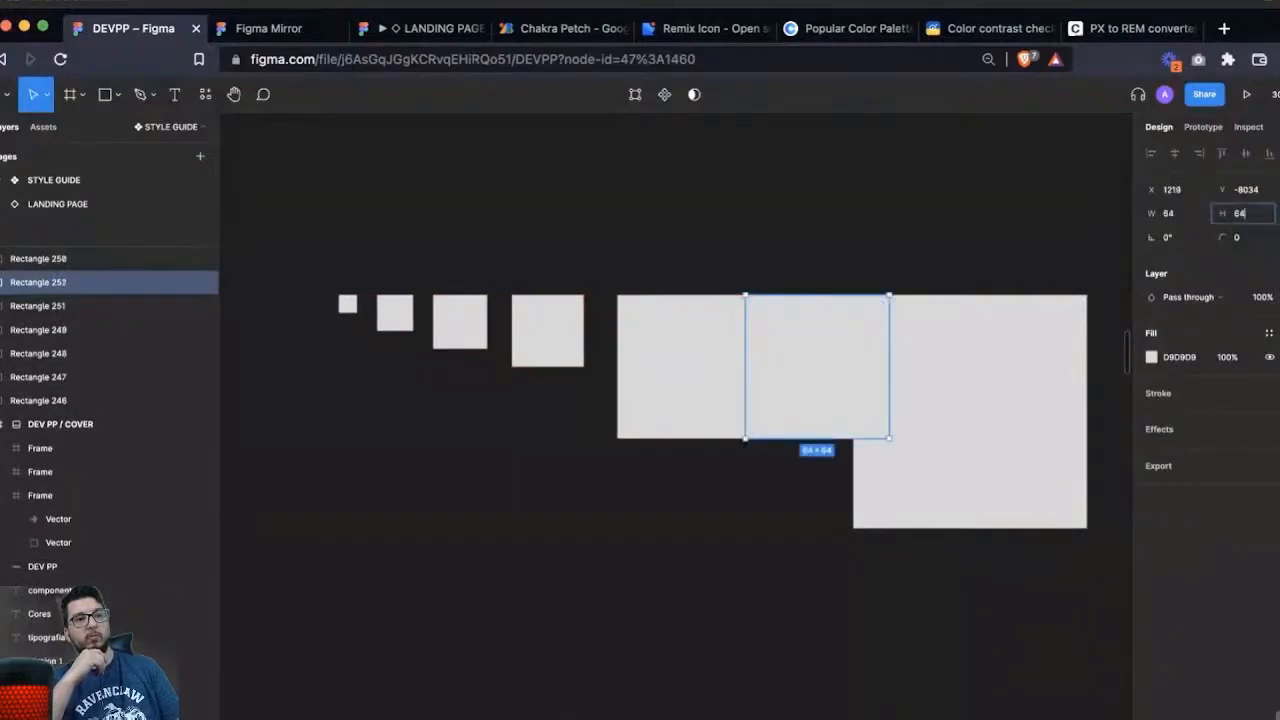
text(80)
key(Return)
key(Escape)
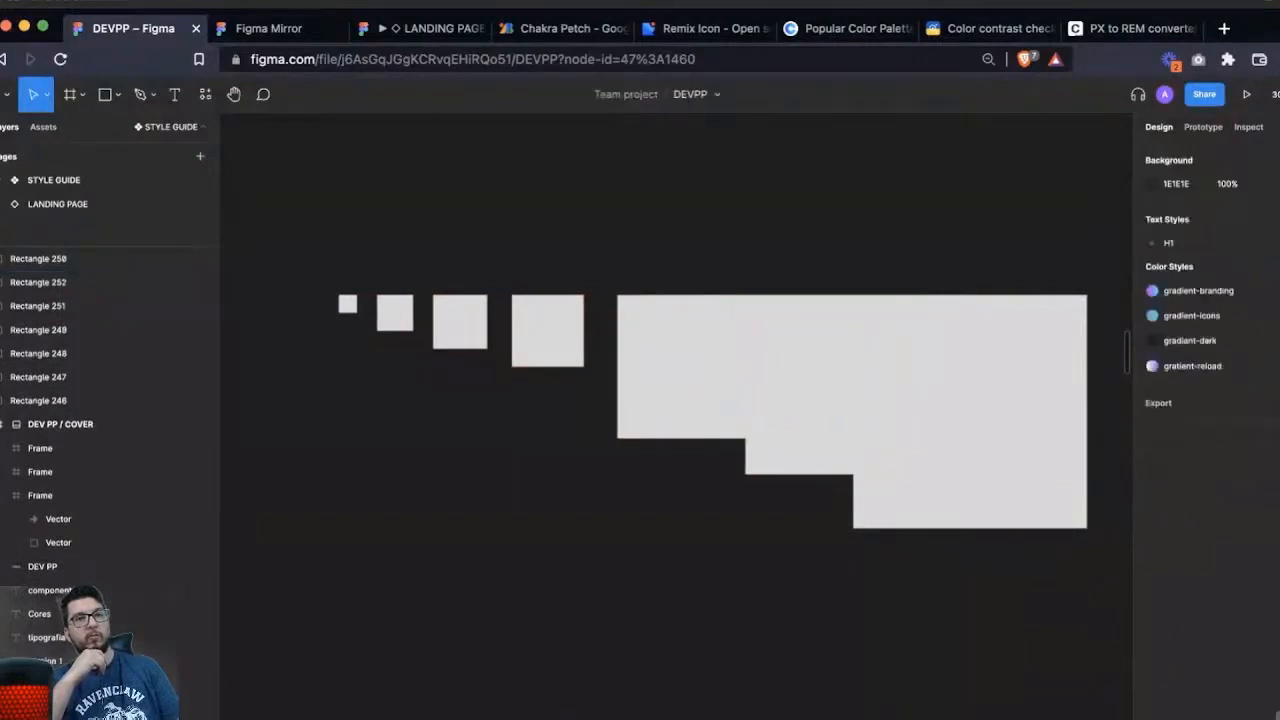
- Delete the whole row of size-scale squares from the canvas
drag(325, 226, 1046, 528)
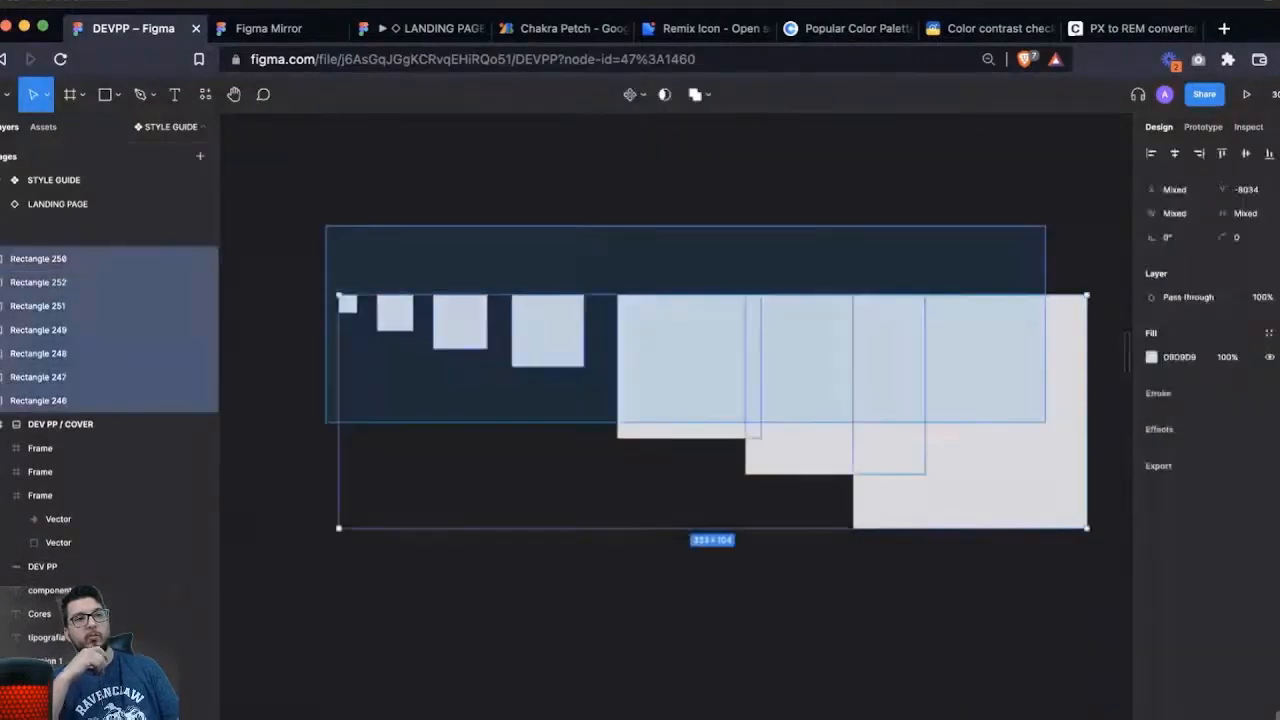
key(Escape)
click(350, 305)
drag(323, 251, 877, 389)
key(Delete)
key(super+minus)
key(super+minus)
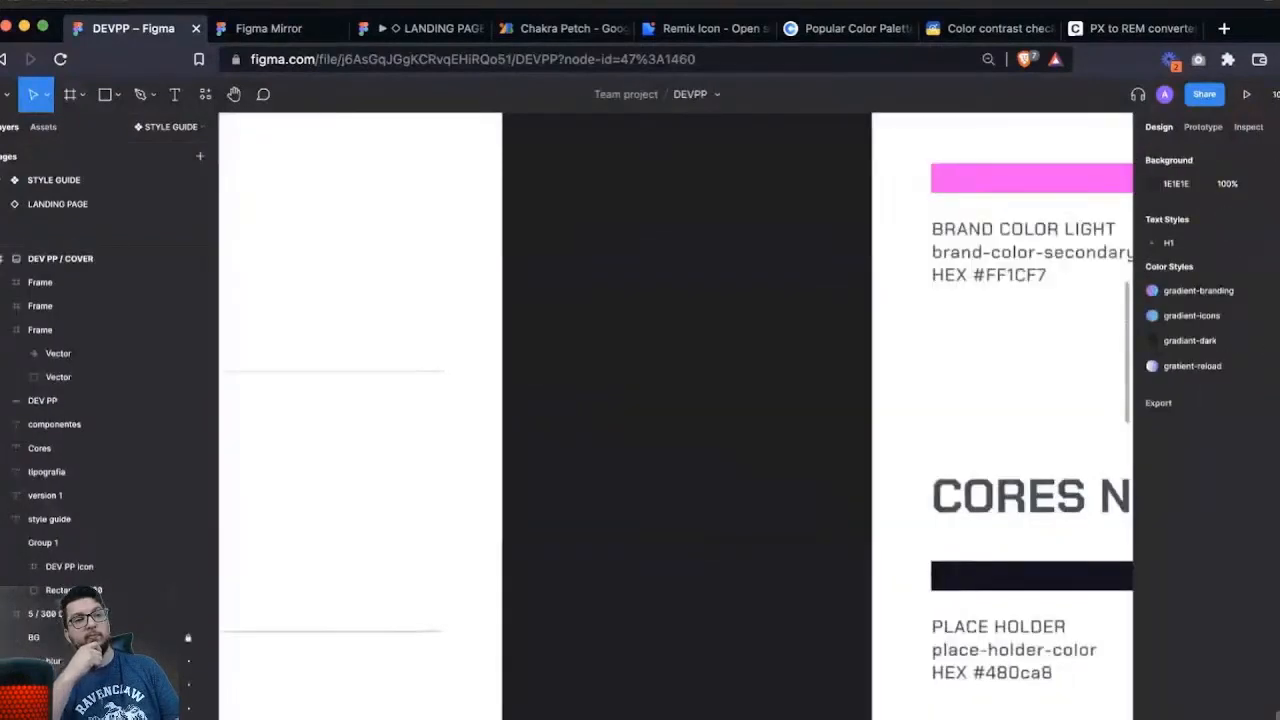
- Return to the typography page and examine the Headline 1 and Headline 2 specifications in the Desktop column
scroll(676, 416, right, 6)
scroll(676, 416, down, 2)
scroll(680, 400, left, 5)
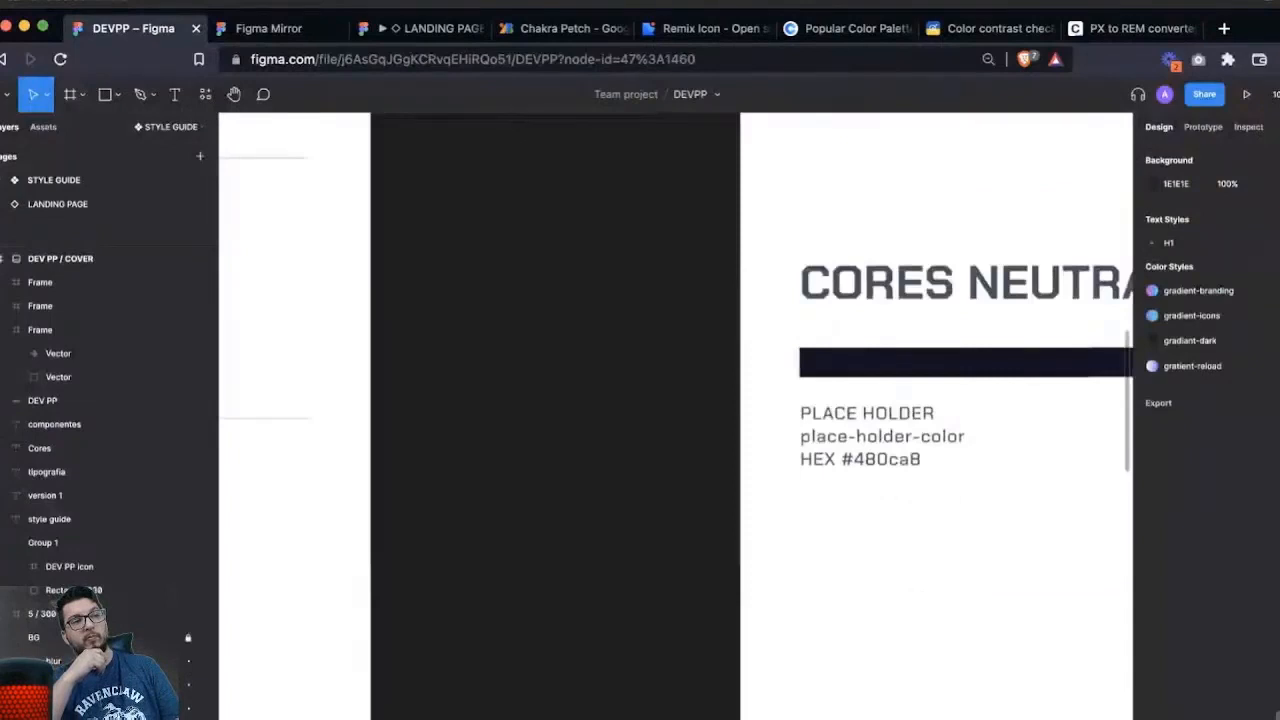
scroll(676, 416, left, 11)
scroll(676, 416, down, 3)
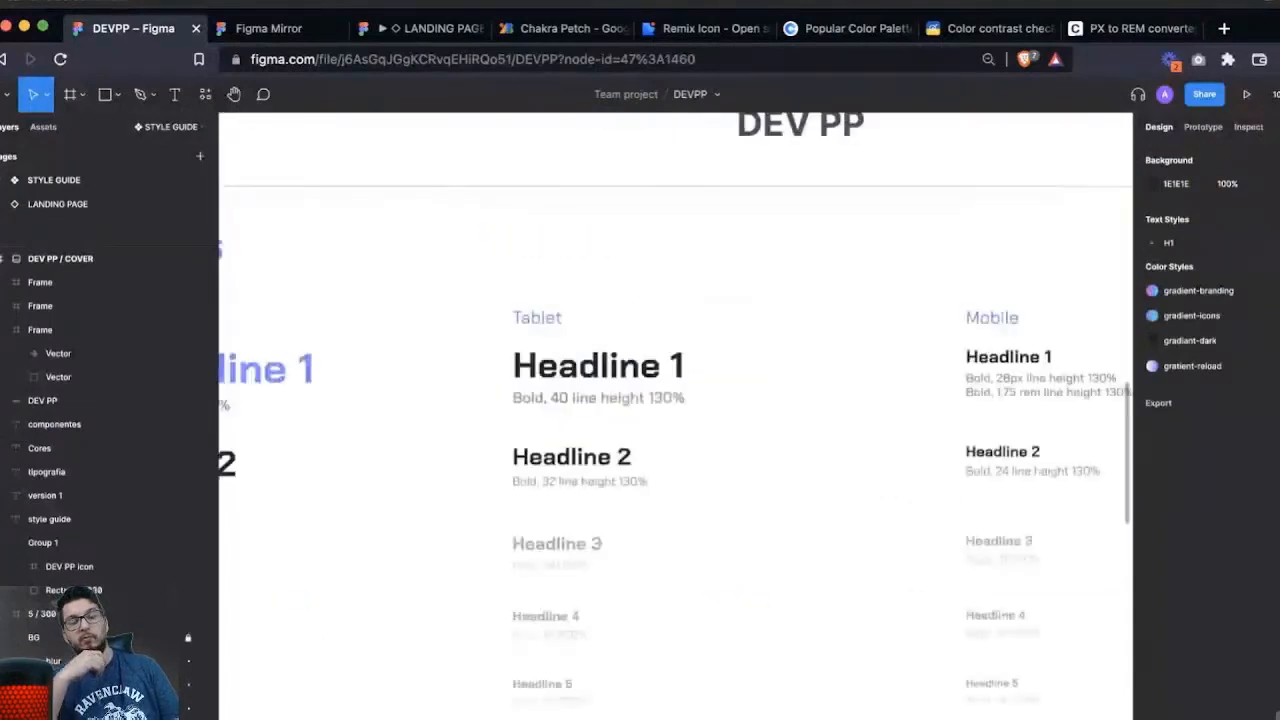
scroll(676, 416, left, 3)
scroll(676, 416, down, 2)
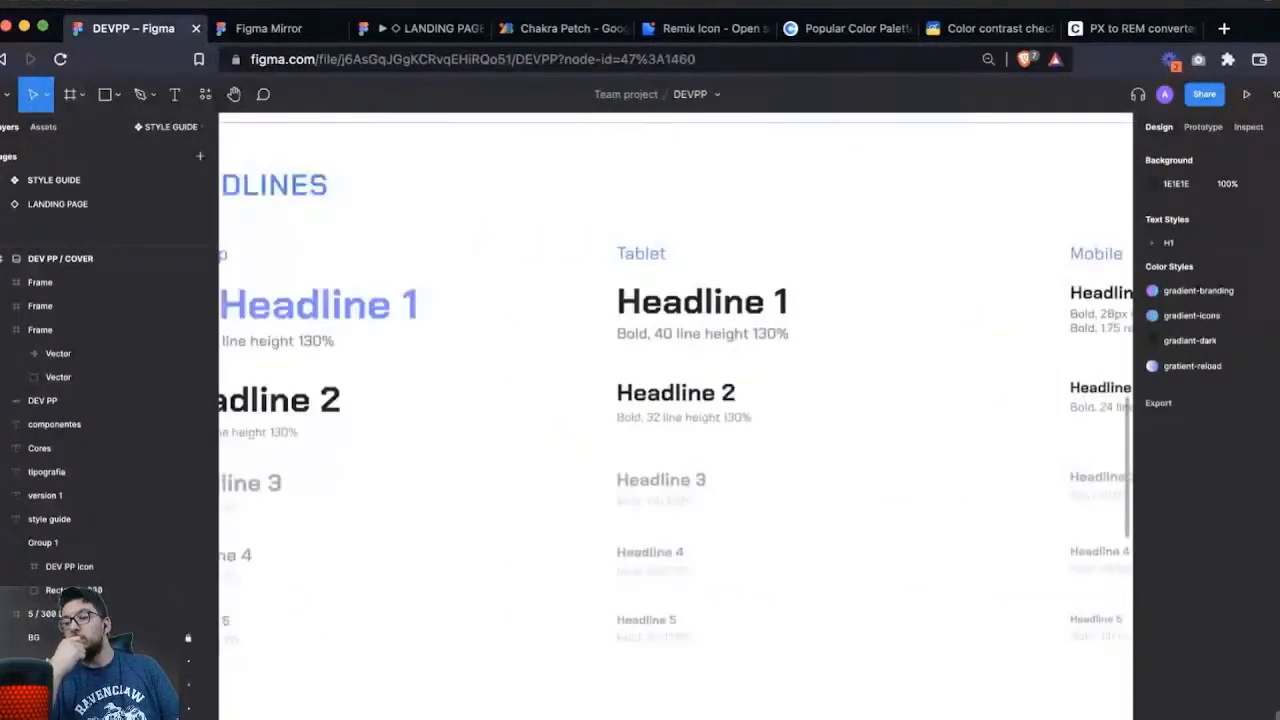
scroll(676, 416, left, 5)
scroll(676, 416, down, 1)
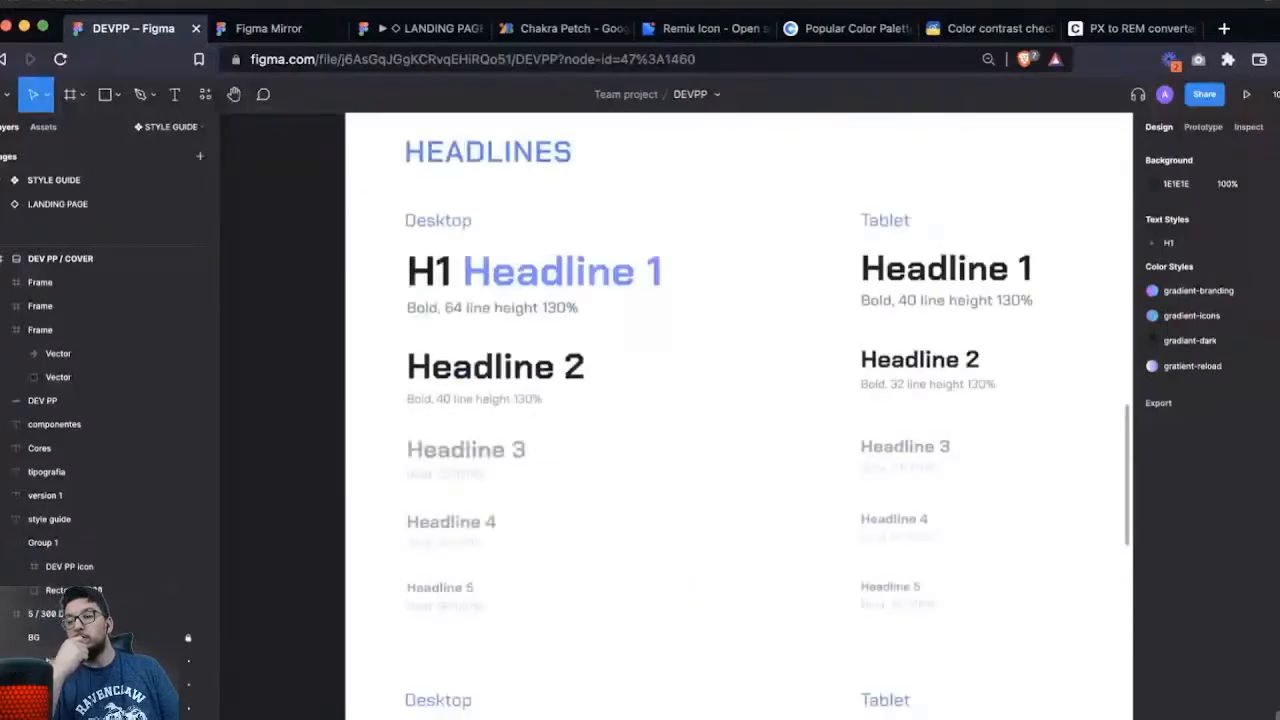
key(z)
drag(354, 197, 740, 451)
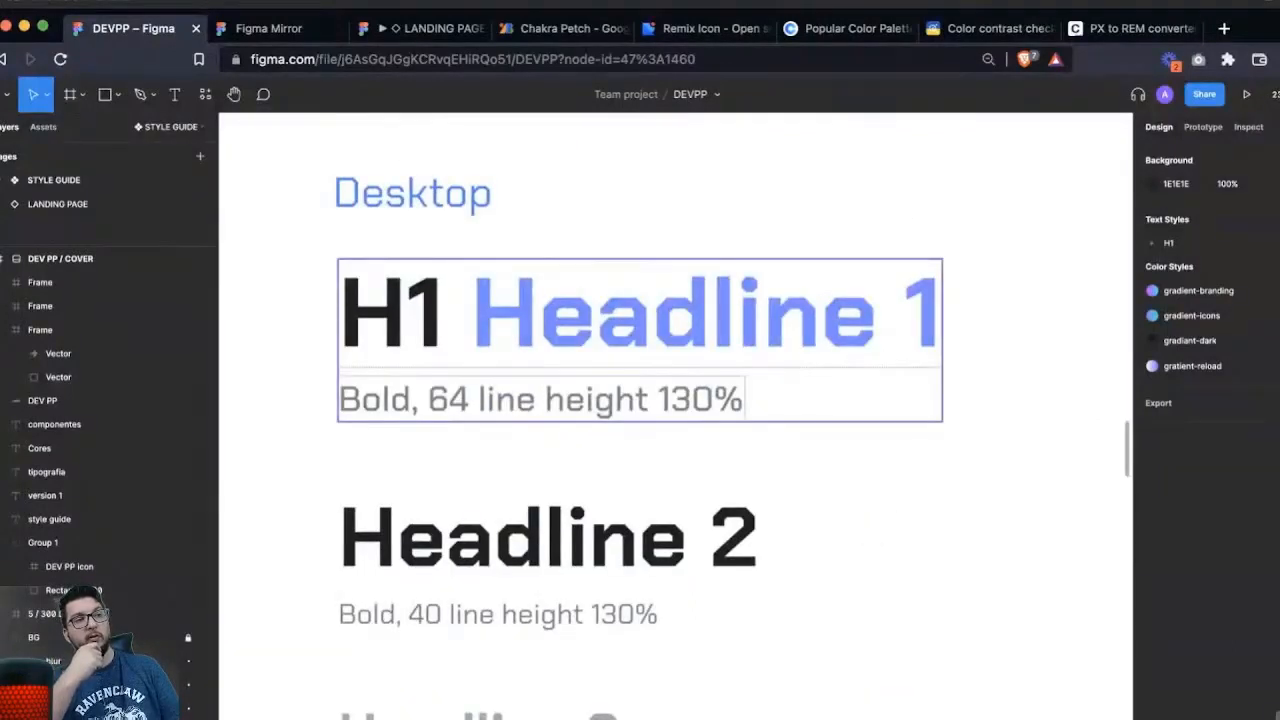
- Examine the headline specifications in the Mobile and Tablet columns, followed by the headline and body sections as a whole
scroll(676, 416, right, 10)
scroll(676, 416, down, 1)
scroll(676, 416, right, 10)
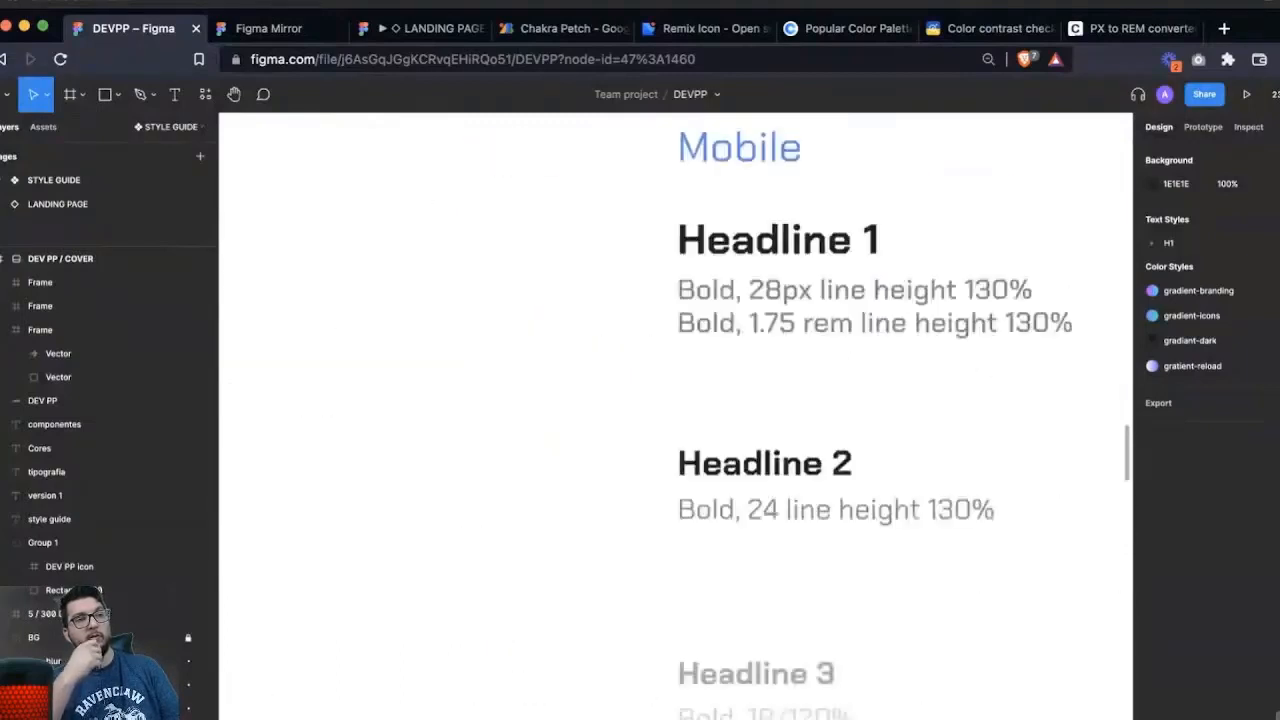
scroll(676, 416, up, 1)
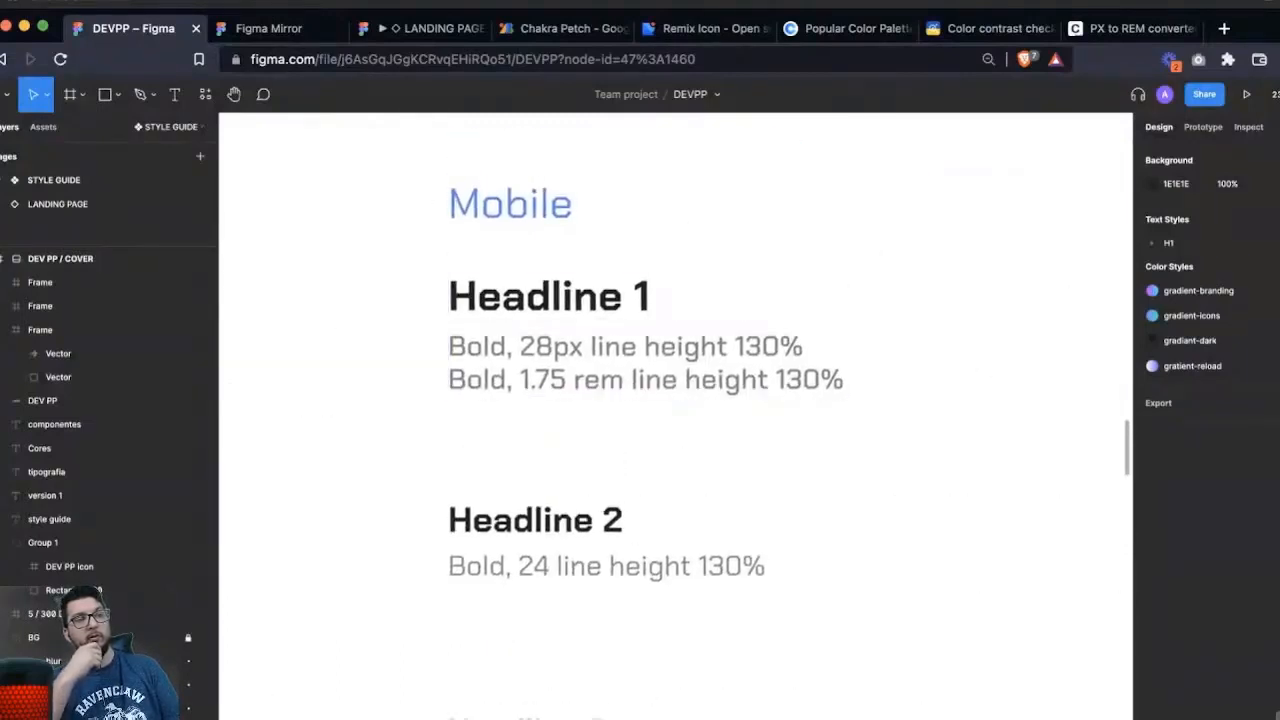
scroll(678, 432, down, 4)
scroll(678, 432, left, 3)
scroll(678, 432, down, 2)
scroll(678, 432, left, 1)
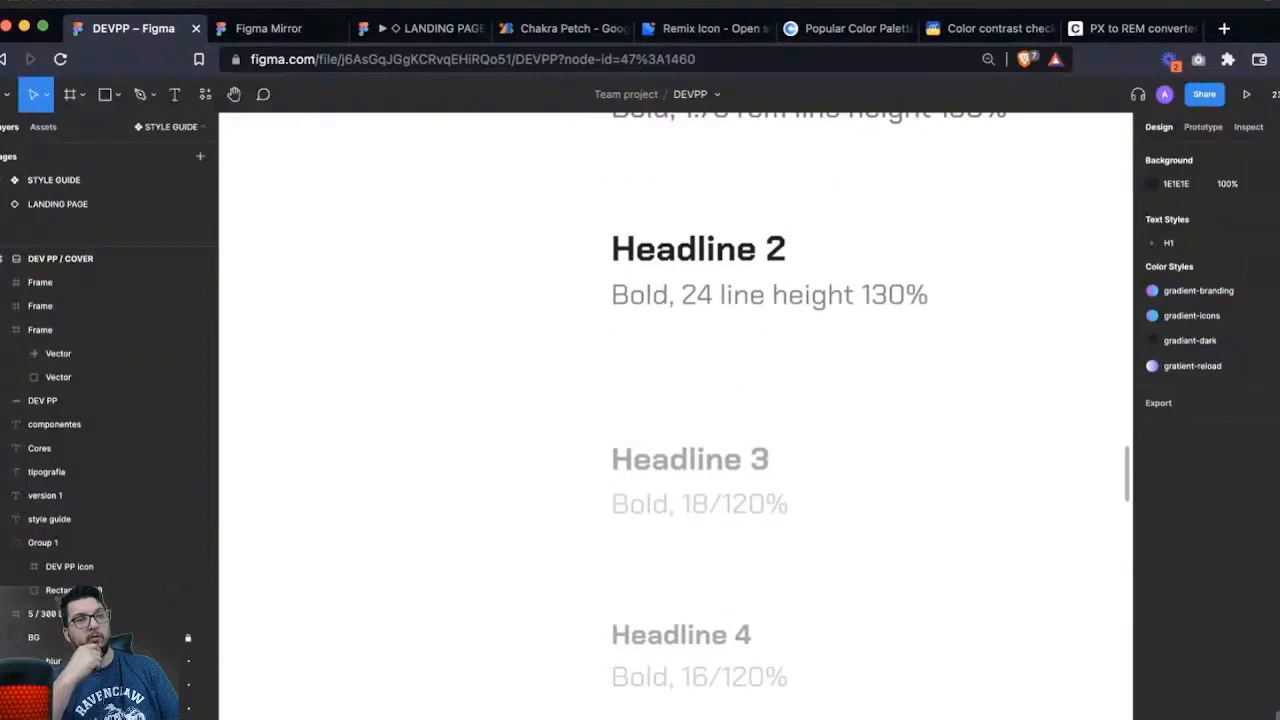
scroll(700, 560, down, 3)
scroll(700, 560, left, 12)
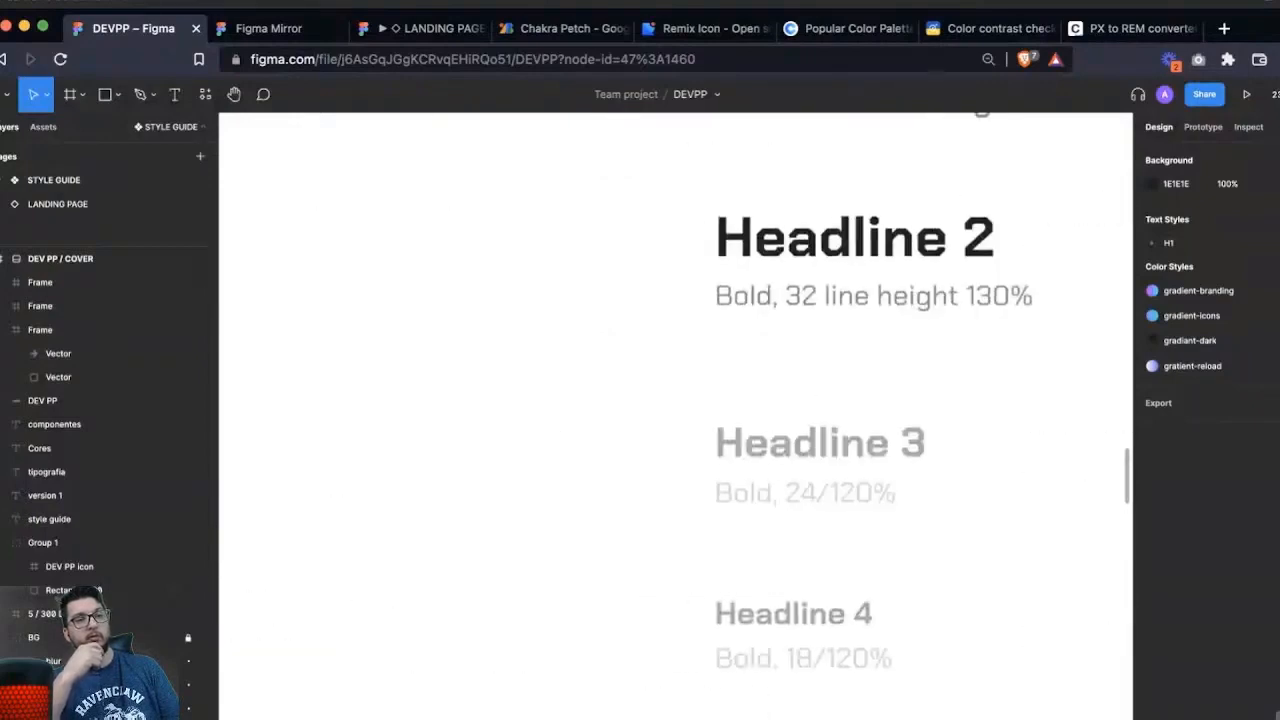
scroll(676, 434, down, 4)
scroll(676, 434, right, 4)
scroll(676, 434, down, 5)
scroll(676, 434, down, 1)
scroll(676, 434, left, 1)
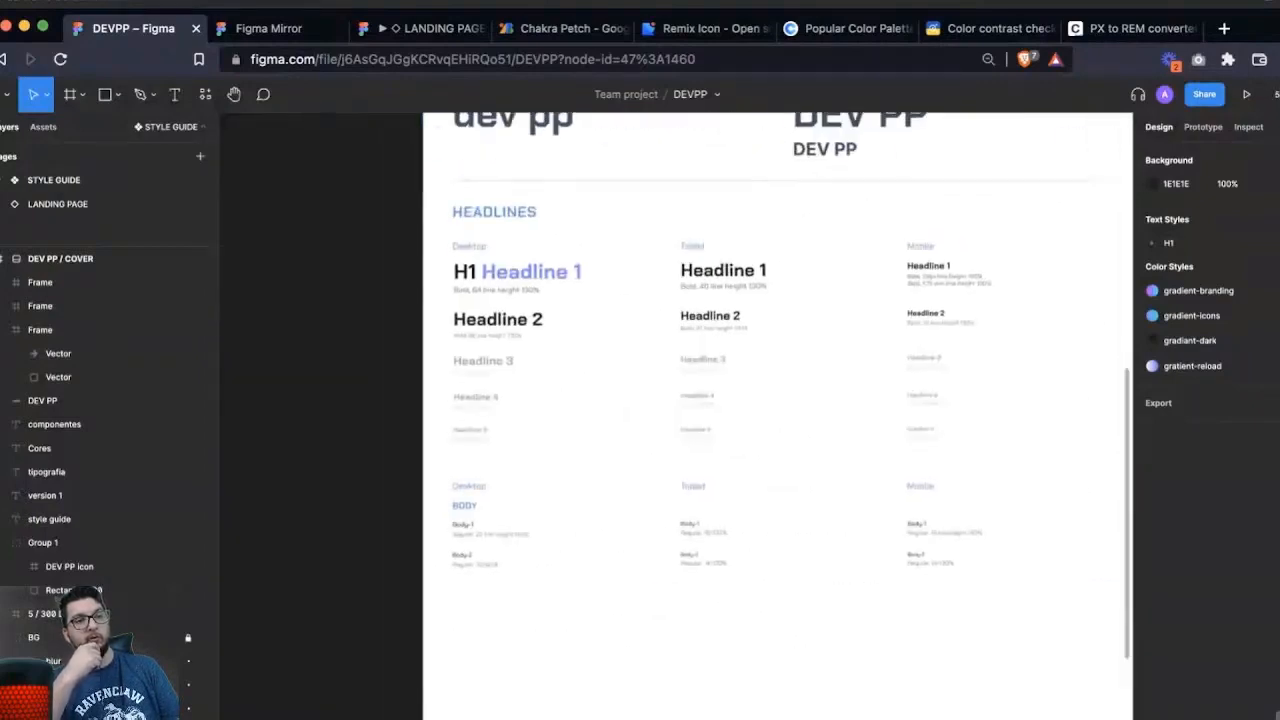
- Select the Headline 3 to Headline 5 styles across all three columns, inspect their layer and colour properties, and deselect them
click(484, 362)
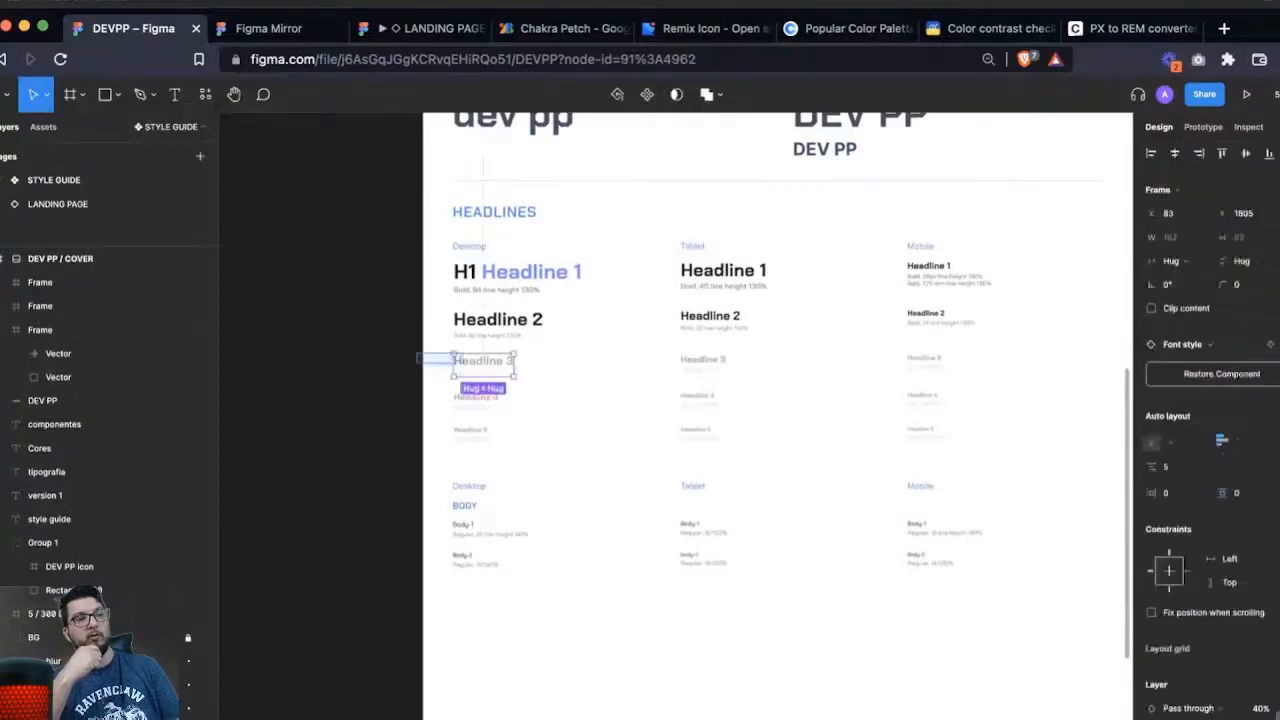
drag(445, 350, 950, 462)
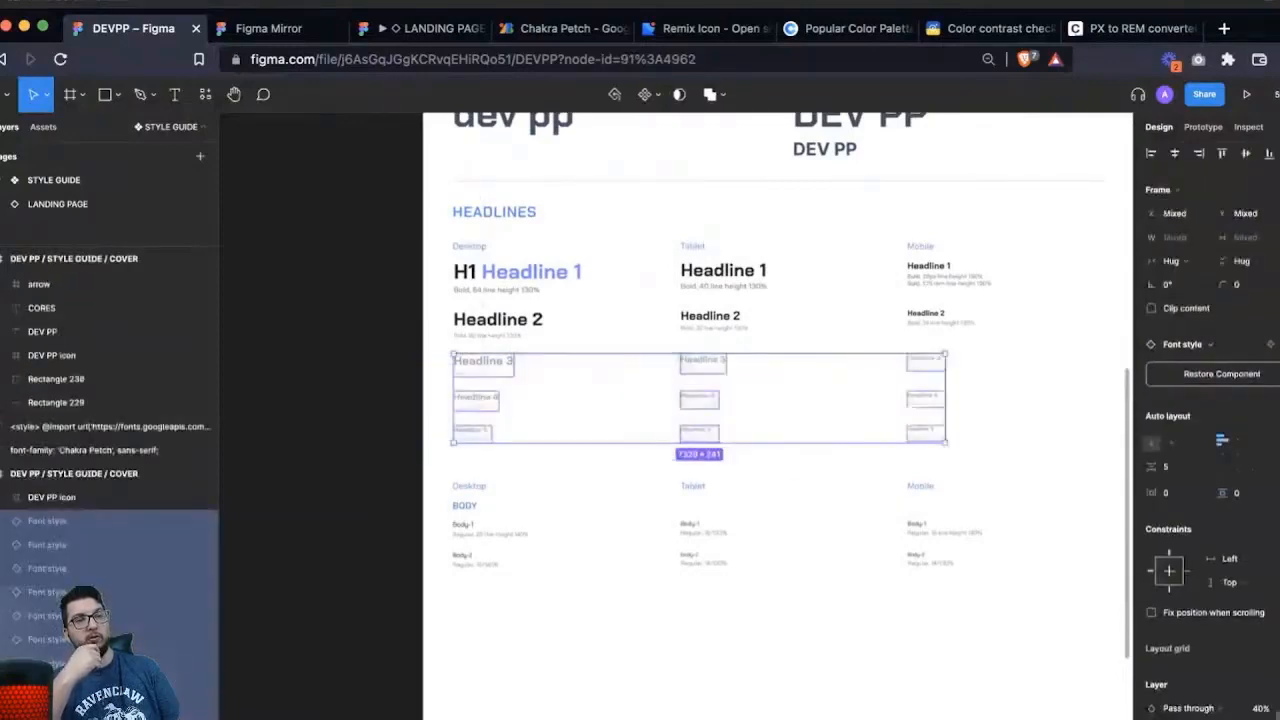
scroll(1210, 420, down, 3)
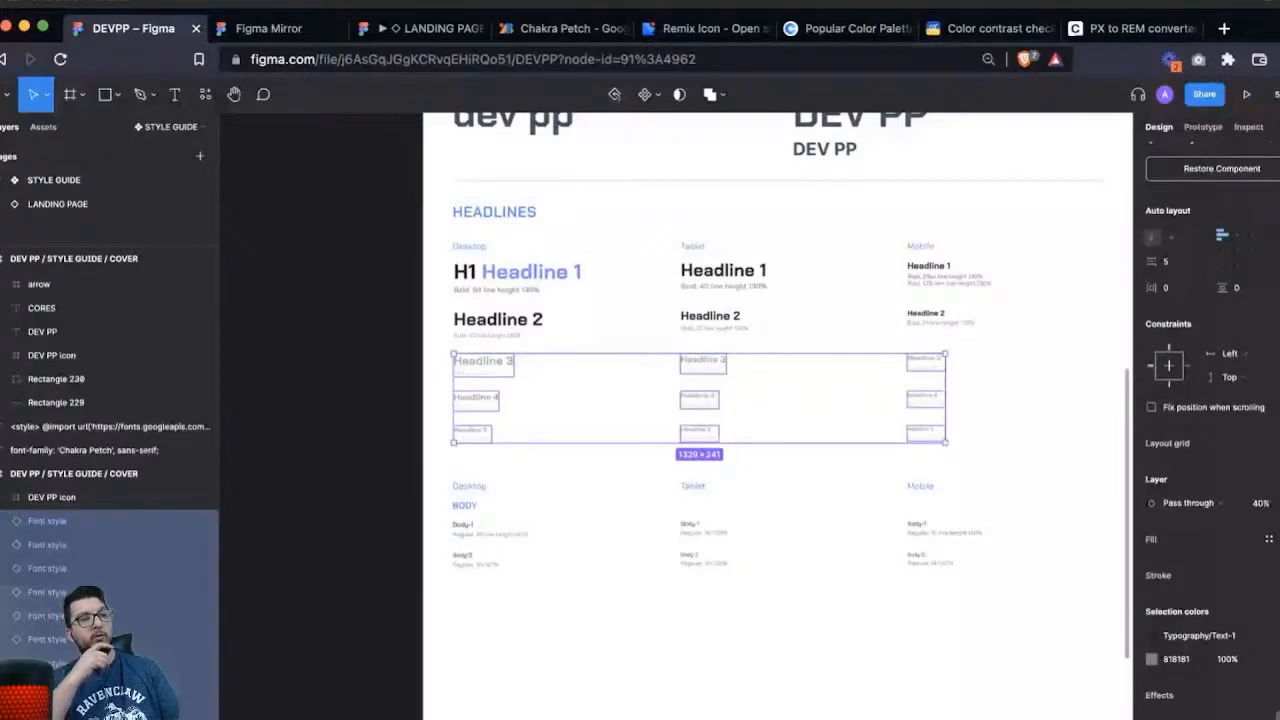
click(433, 324)
scroll(433, 324, up, 5)
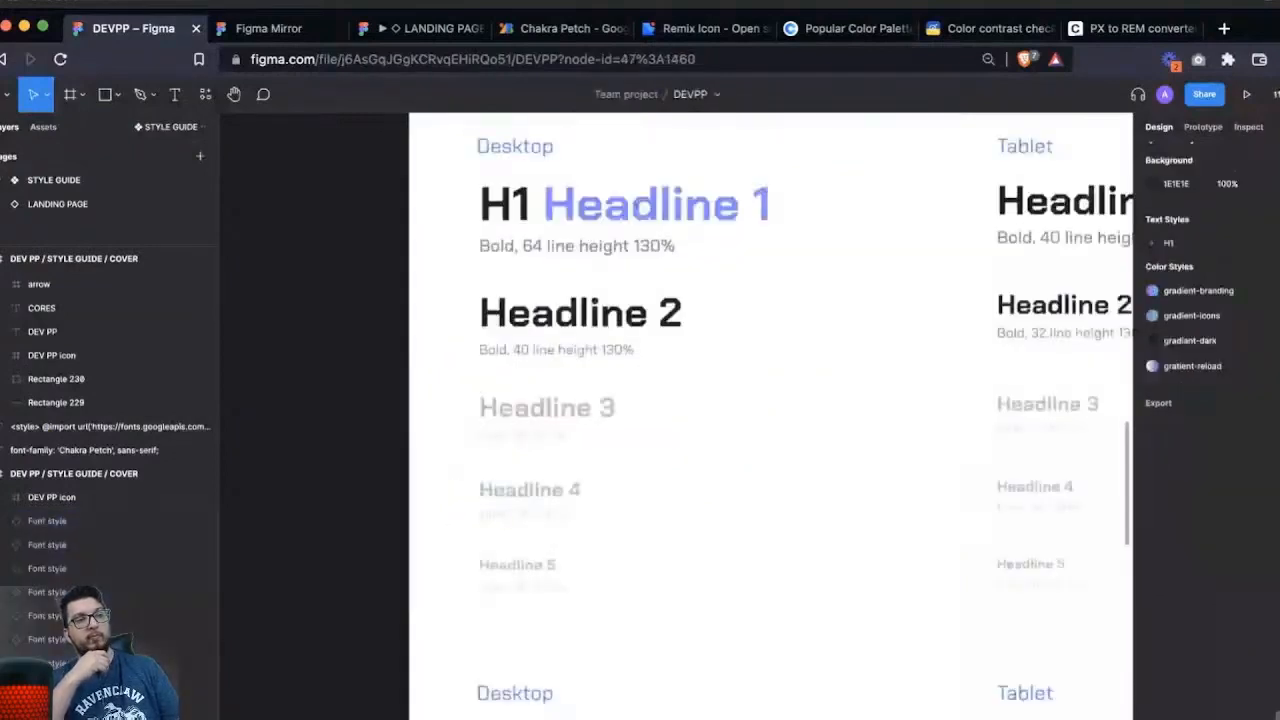
scroll(770, 415, right, 2)
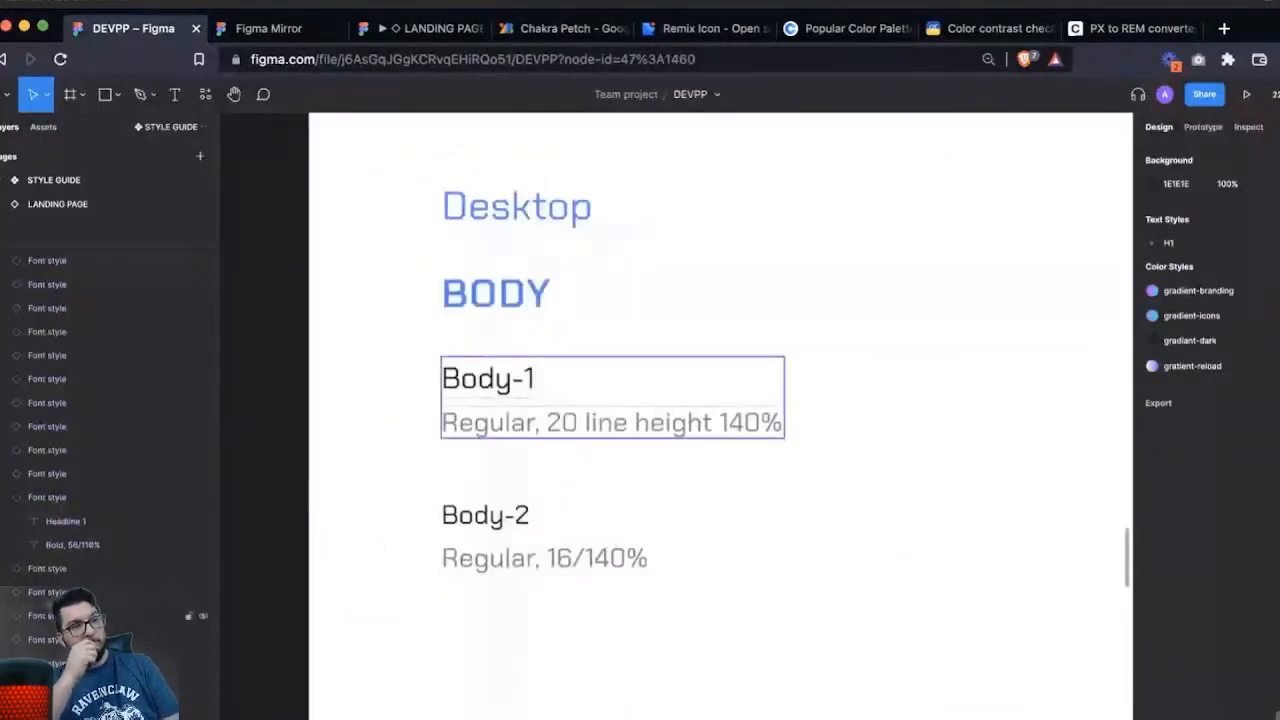
- Duplicate the desktop Body-1 specification "Regular, 20 line height 140%" as a second line beneath it
click(612, 397)
scroll(612, 400, down, 1)
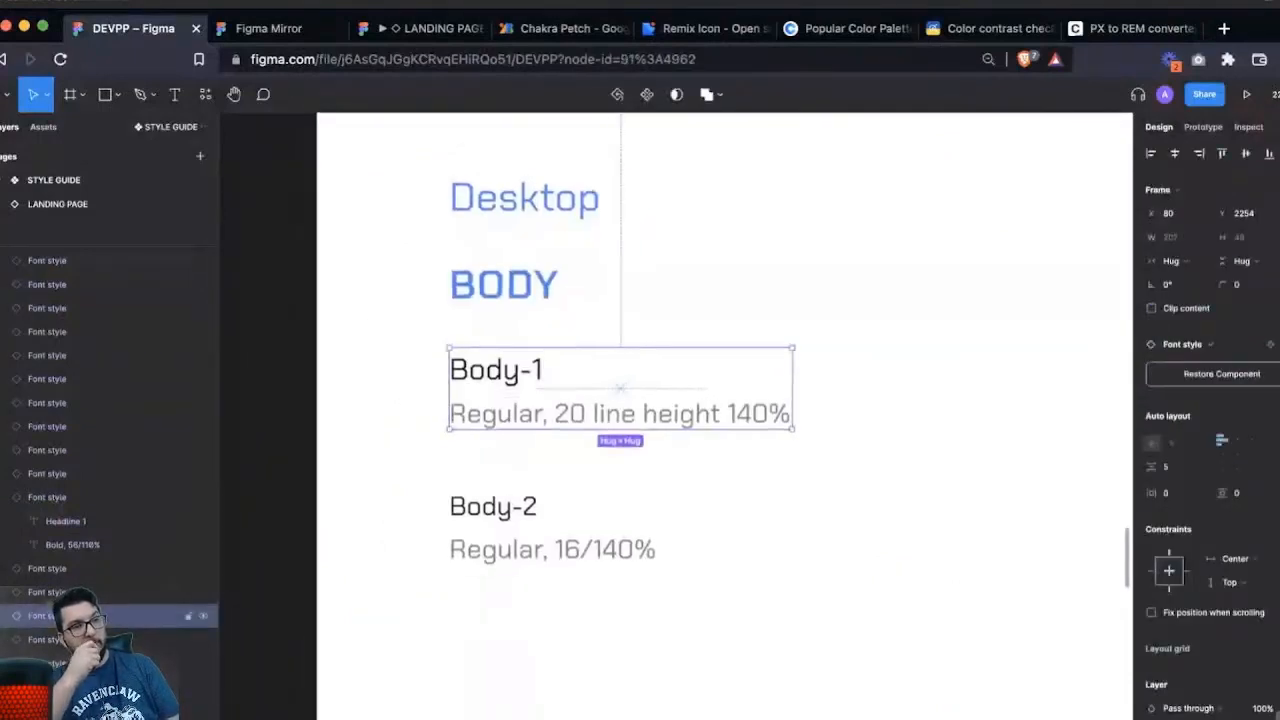
double_click(573, 411)
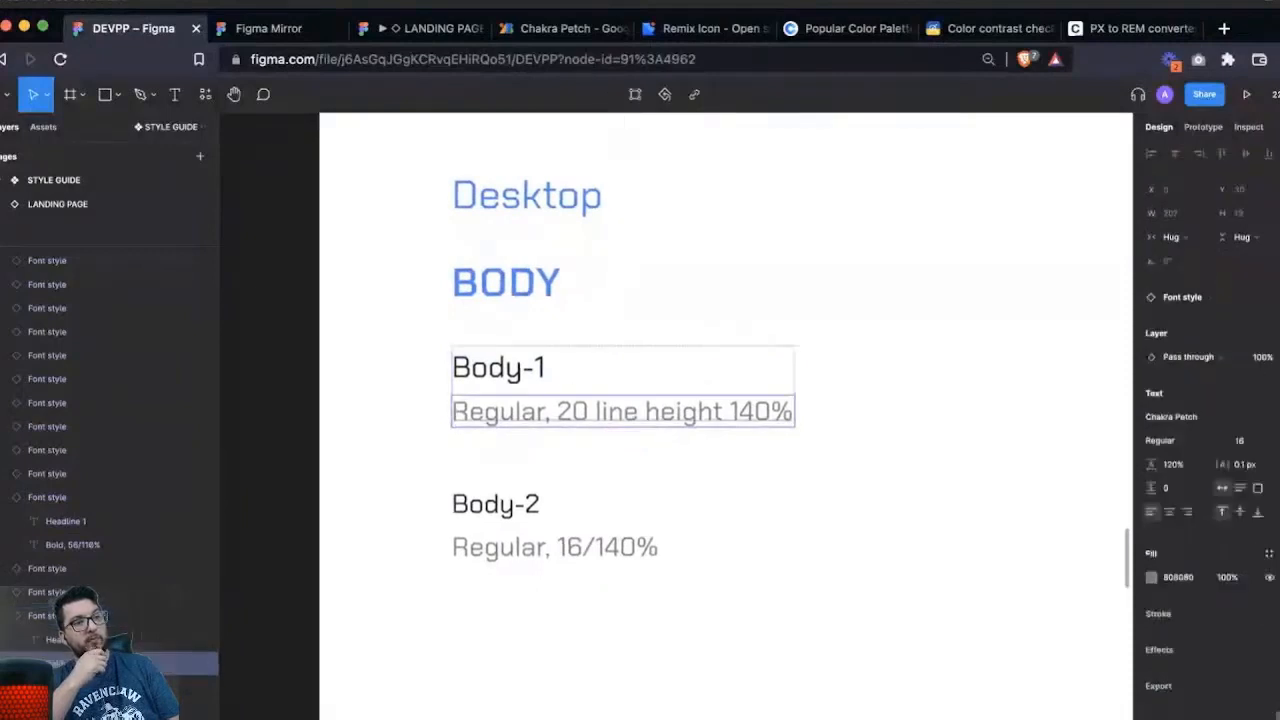
double_click(573, 411)
click(573, 411)
double_click(572, 411)
click(572, 411)
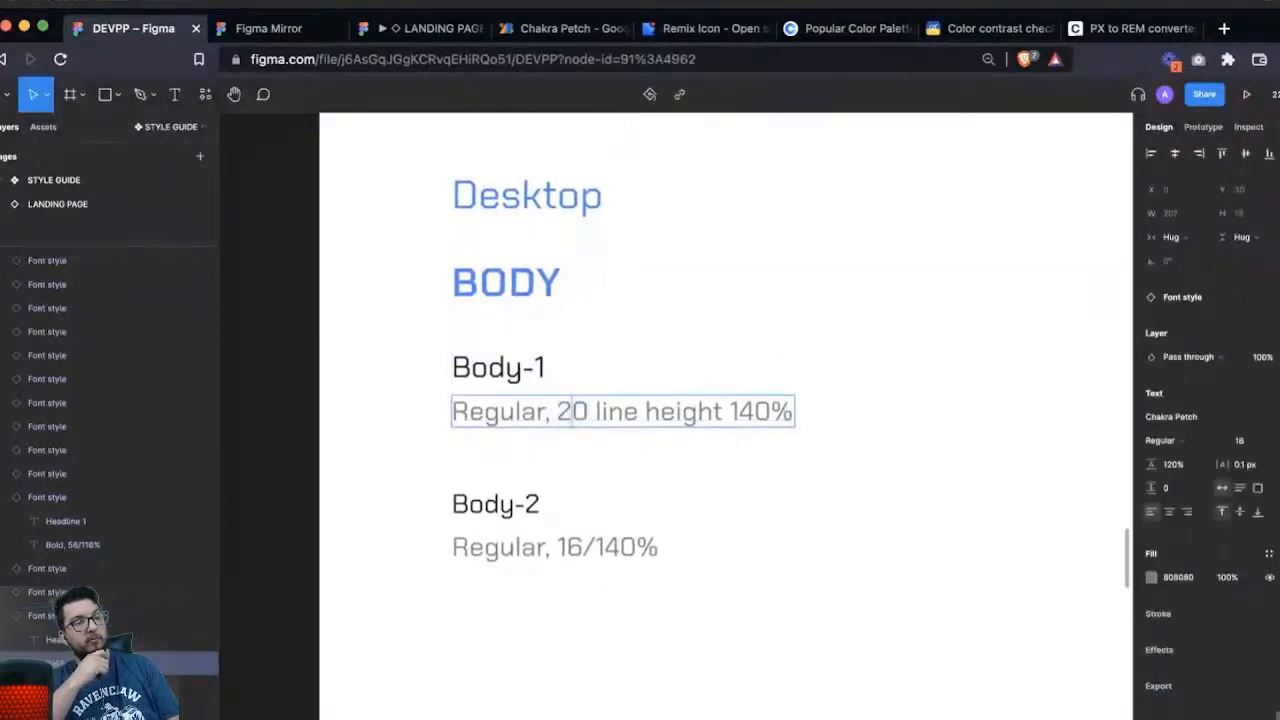
drag(558, 411, 588, 411)
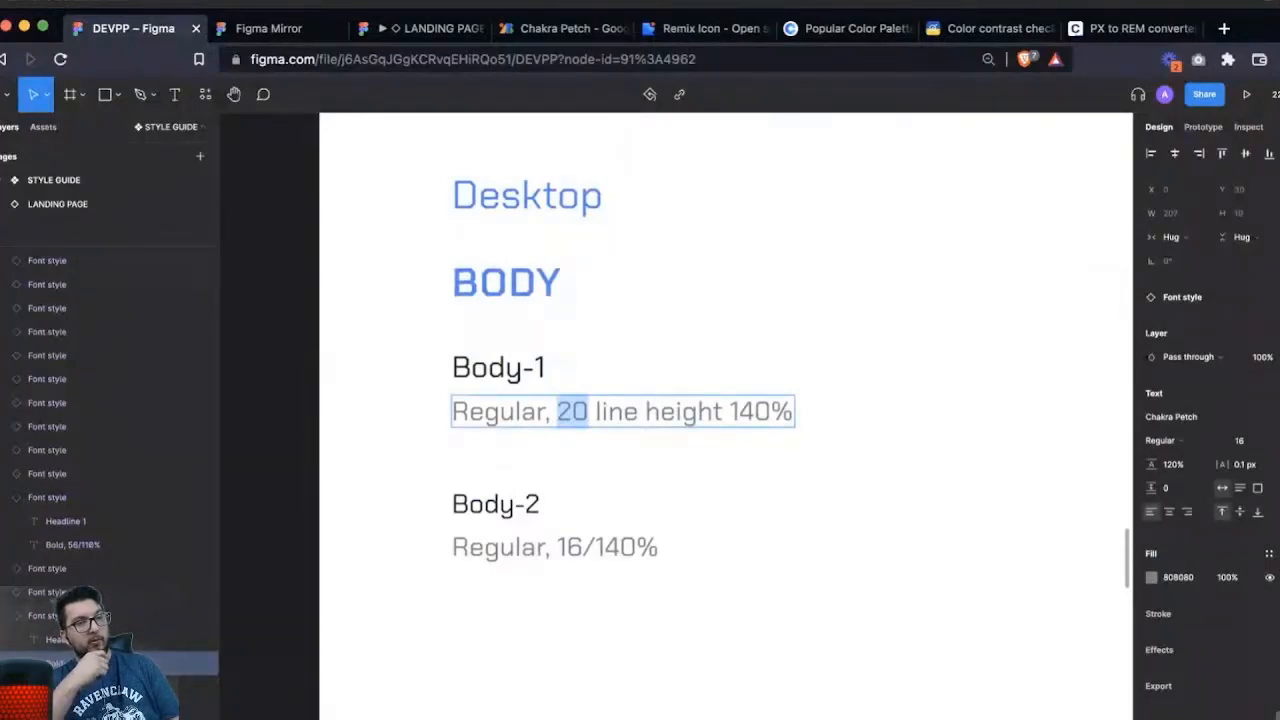
triple_click(682, 411)
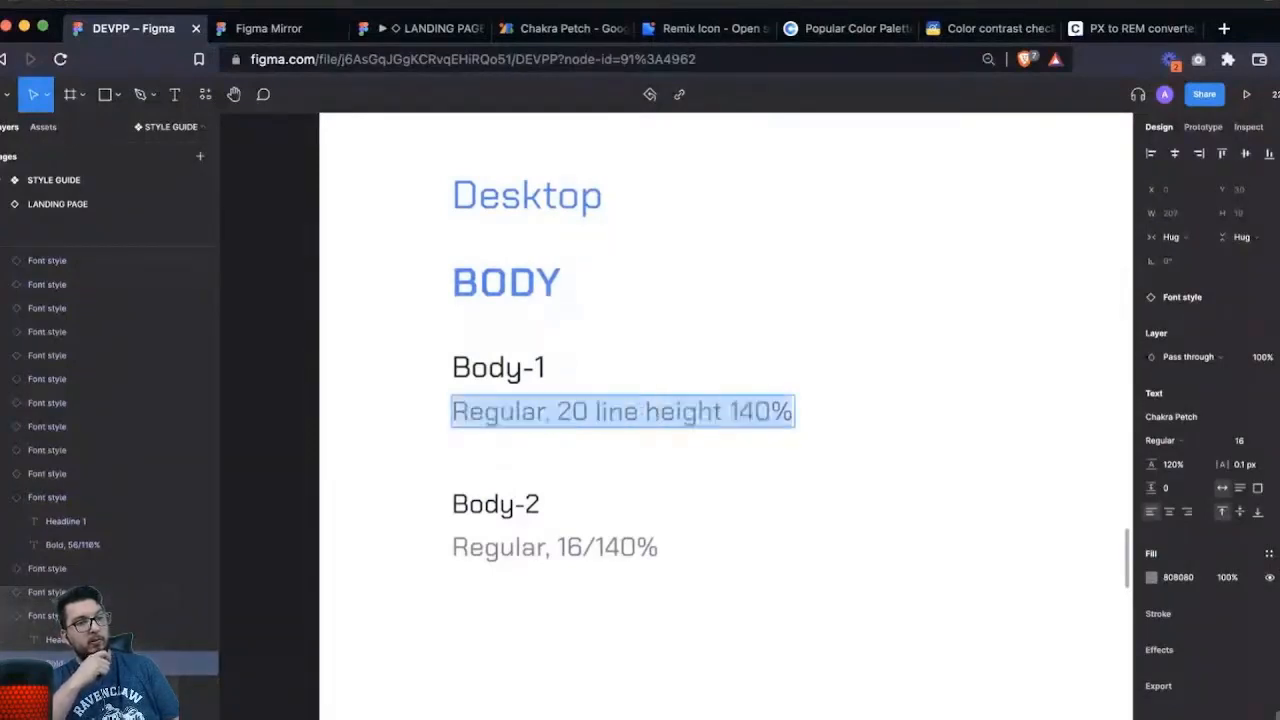
key(super+c)
key(Right)
key(Return)
key(super+v)
scroll(682, 411, right, 1)
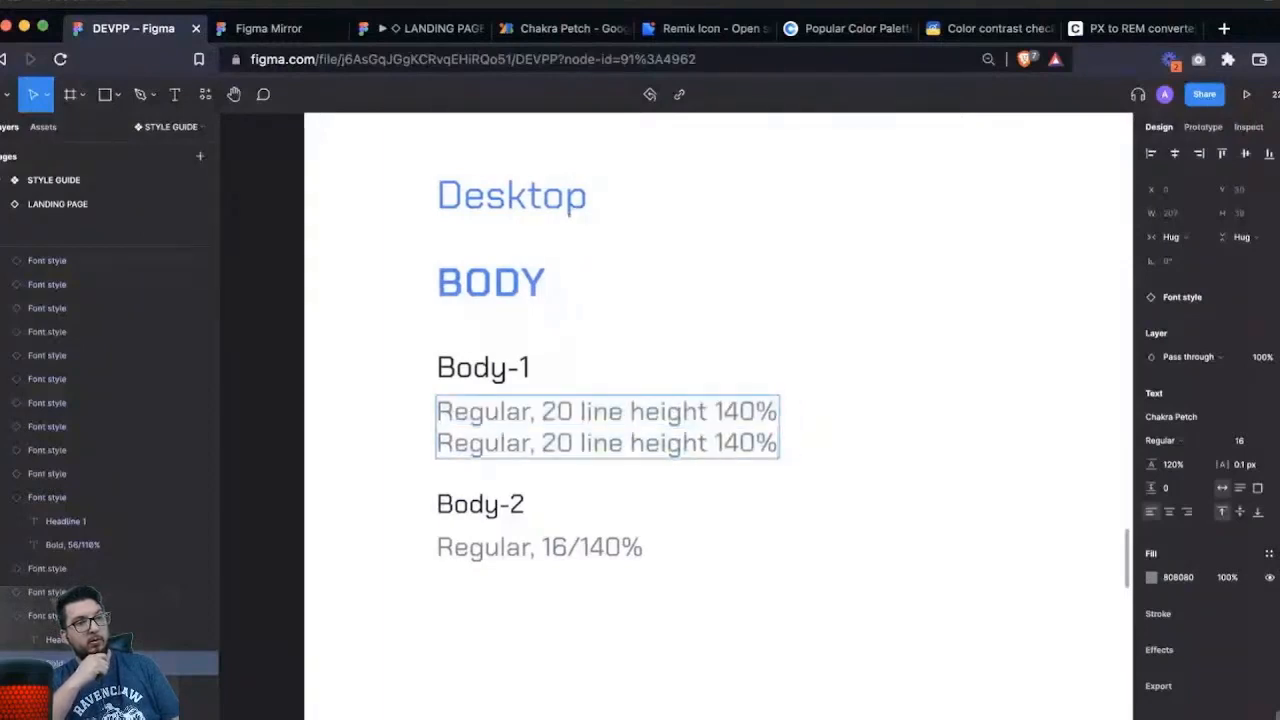
- Change the font size in the second line of the desktop Body-1 specification to 1.25 and finish editing
double_click(555, 443)
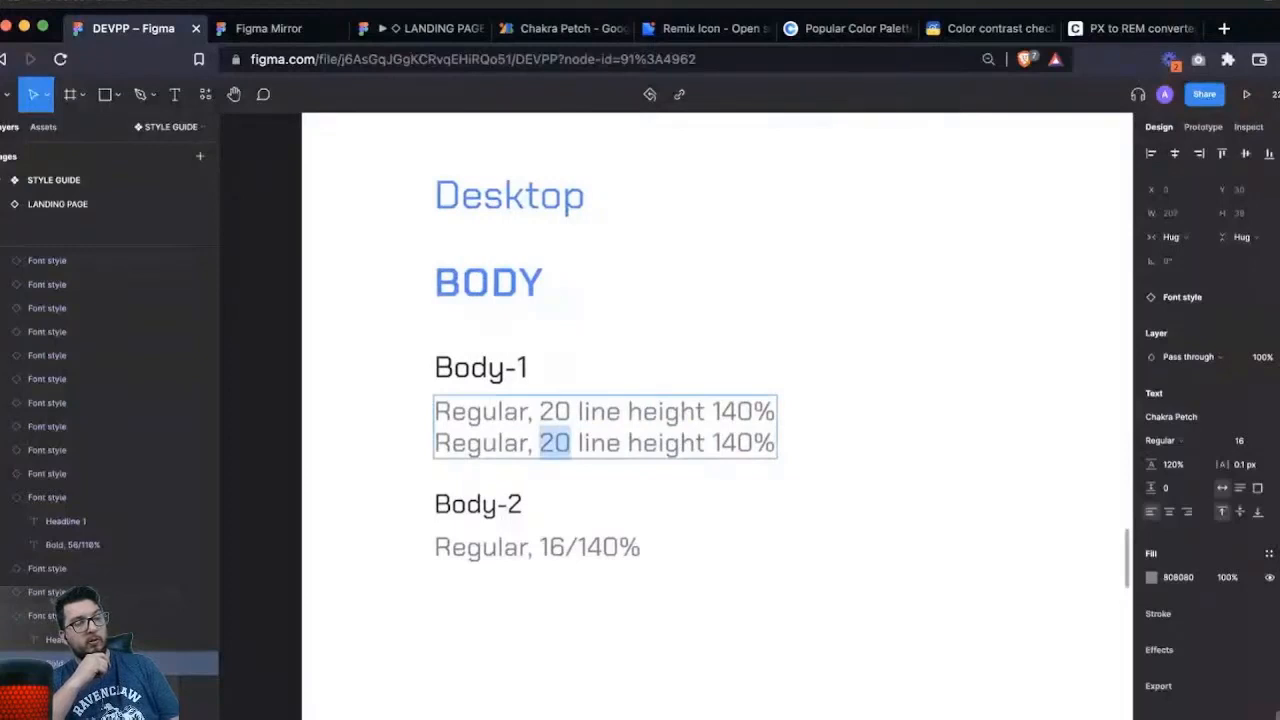
text(1.25)
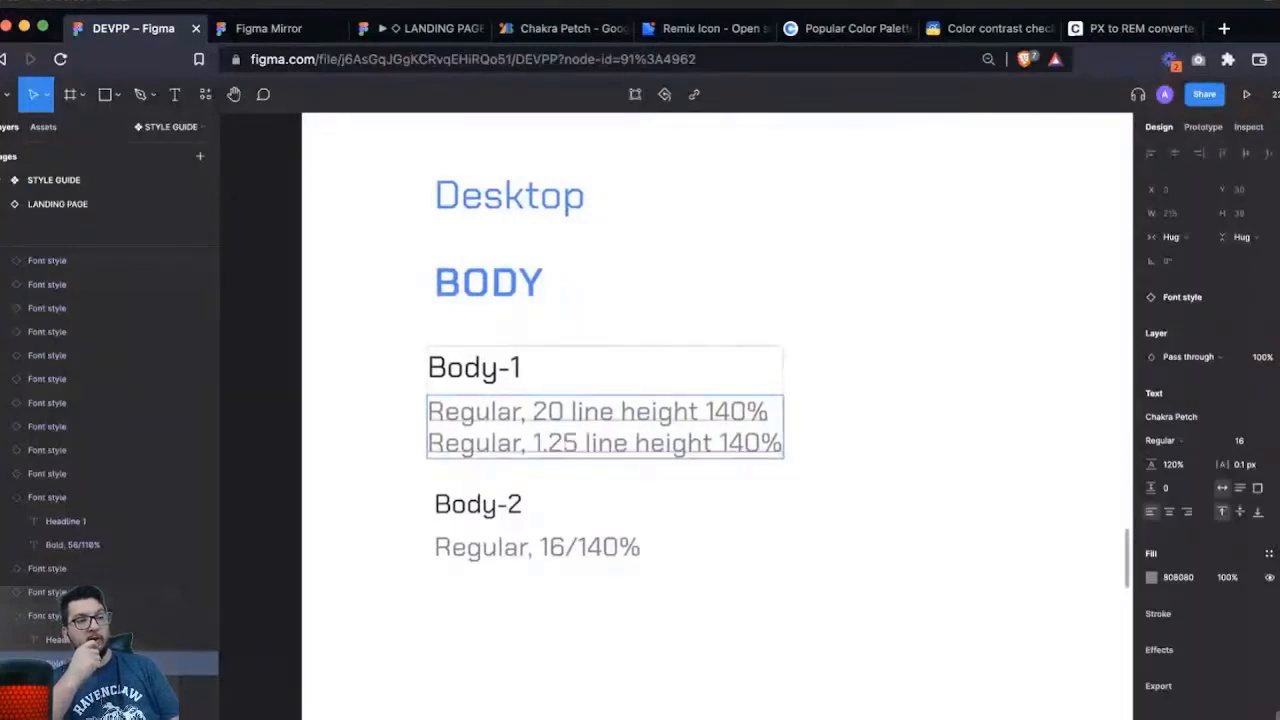
key(Escape)
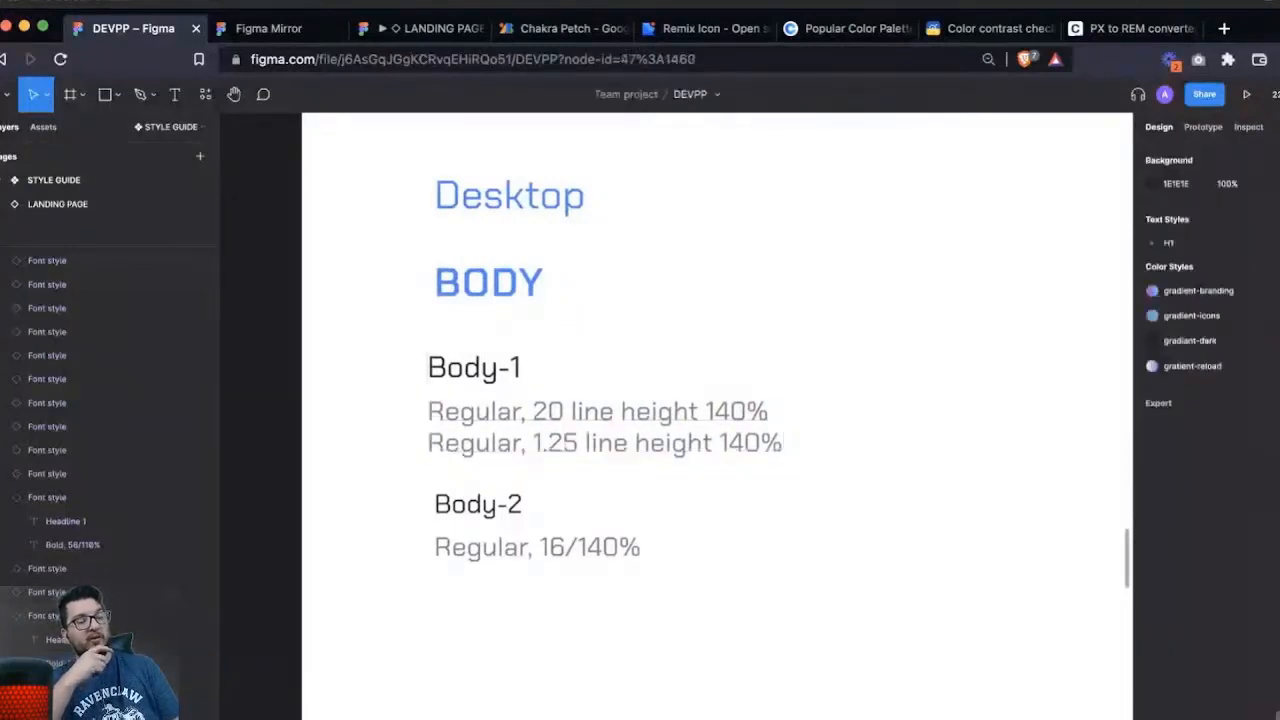
- Survey the style guide pages and review the typography page's headline section and the body section below it
scroll(678, 408, down, 10)
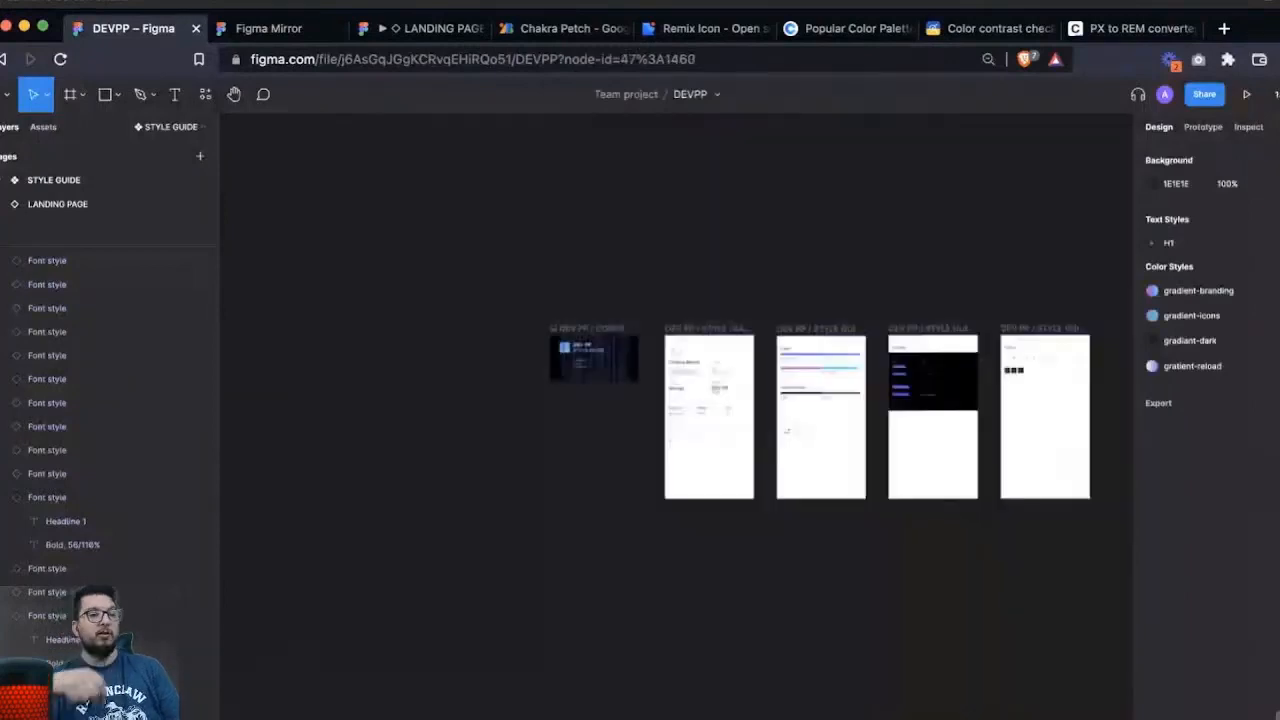
scroll(678, 408, right, 3)
scroll(678, 408, left, 1)
drag(503, 276, 691, 439)
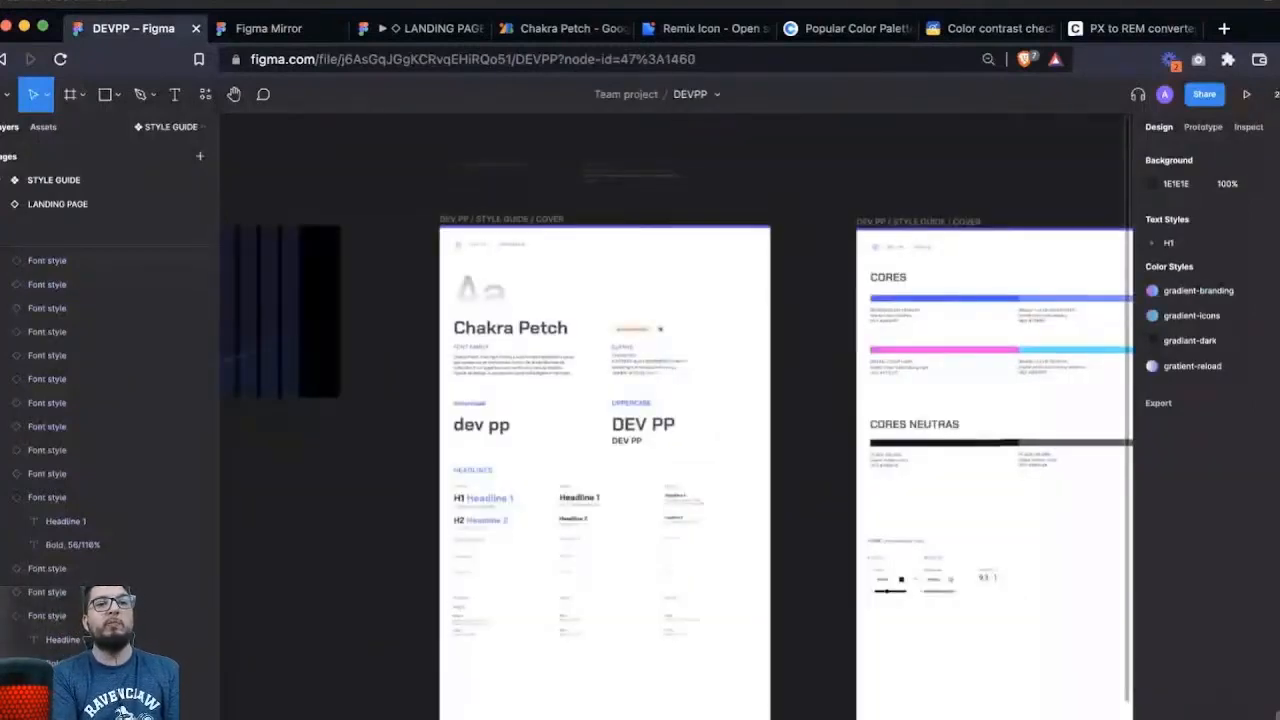
scroll(676, 416, down, 1)
scroll(676, 416, right, 1)
scroll(395, 465, up, 5)
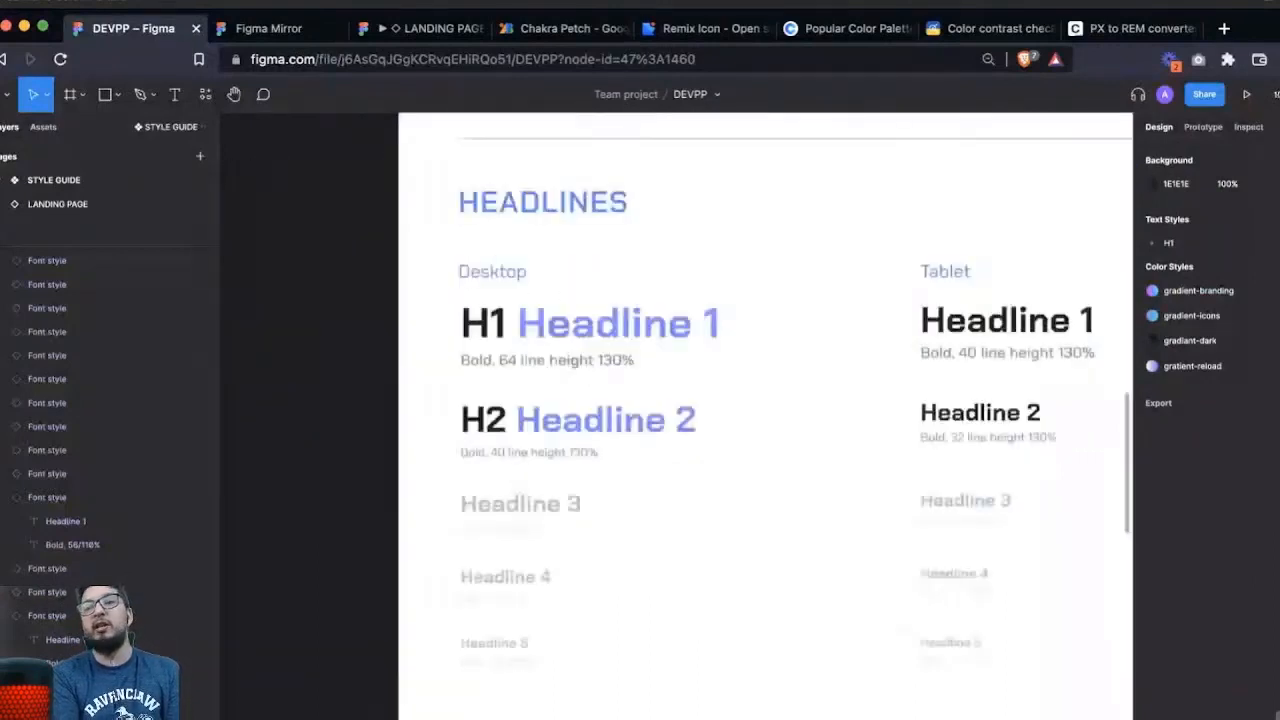
scroll(440, 455, down, 6)
scroll(440, 455, right, 1)
scroll(741, 416, up, 3)
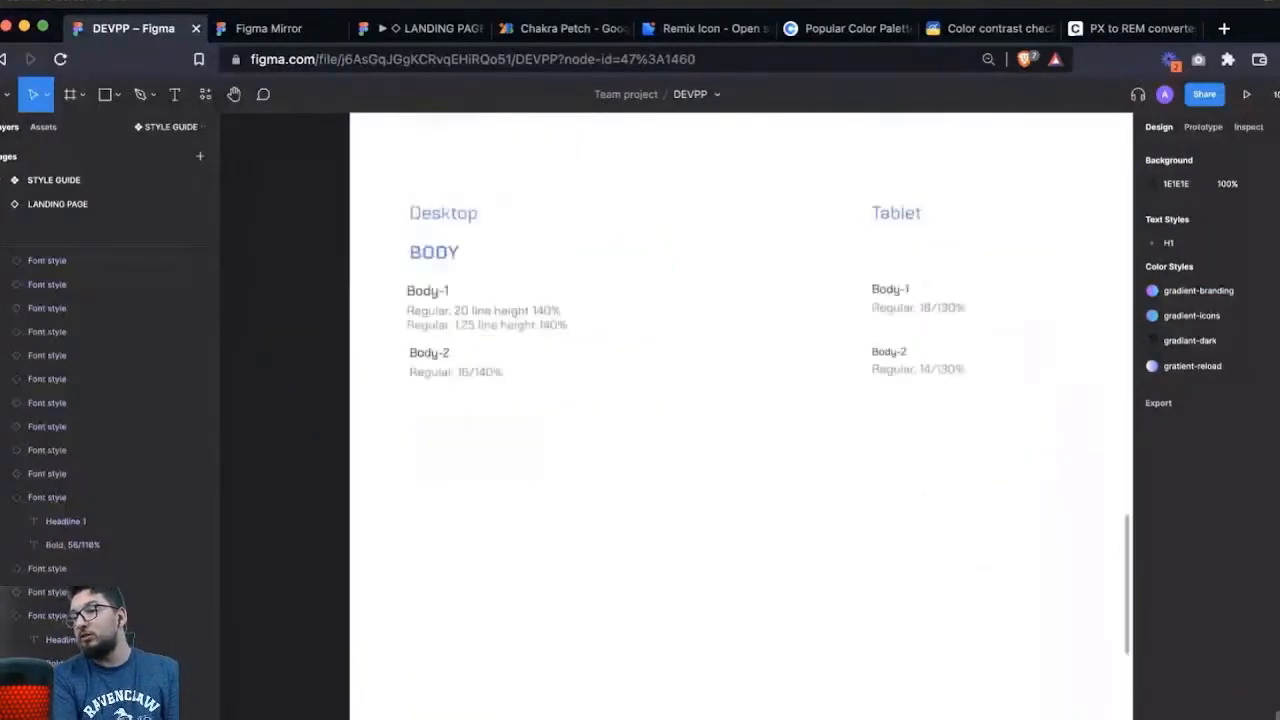
- Align the desktop Body-2 style with the left edge of Body-1, move both to X 80 and deselect them
key(z)
drag(300, 193, 578, 430)
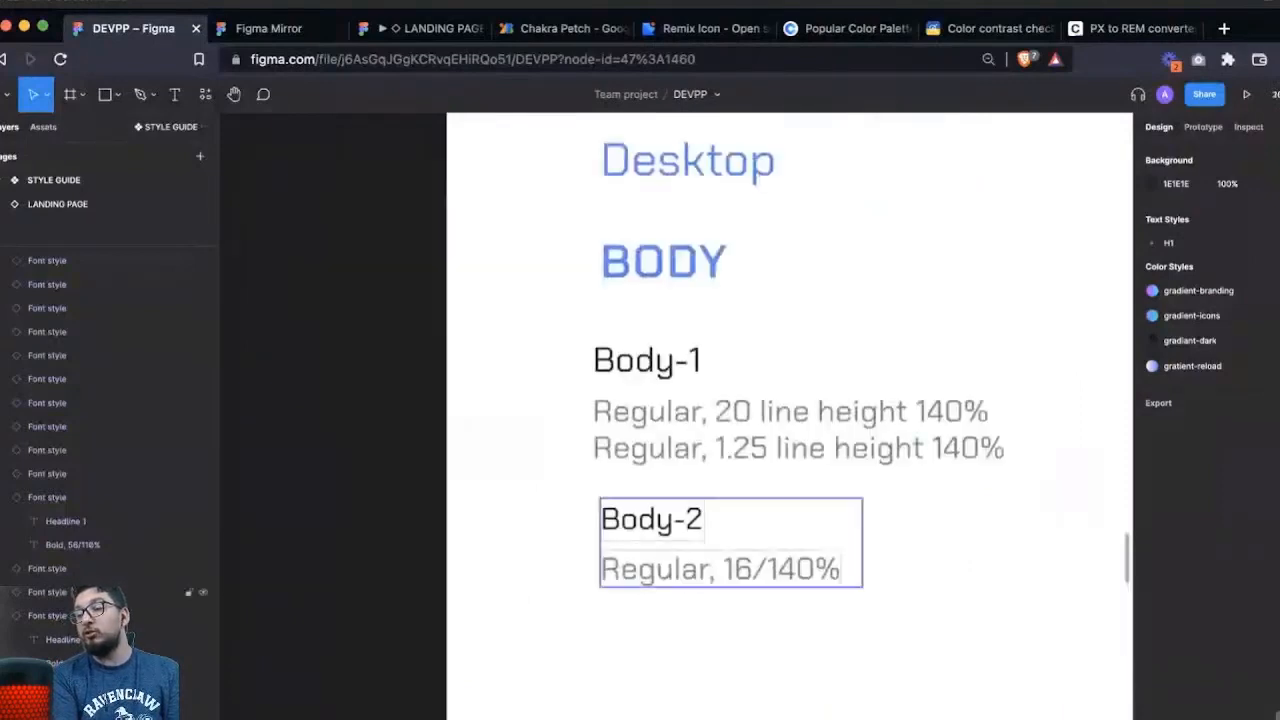
drag(730, 545, 721, 545)
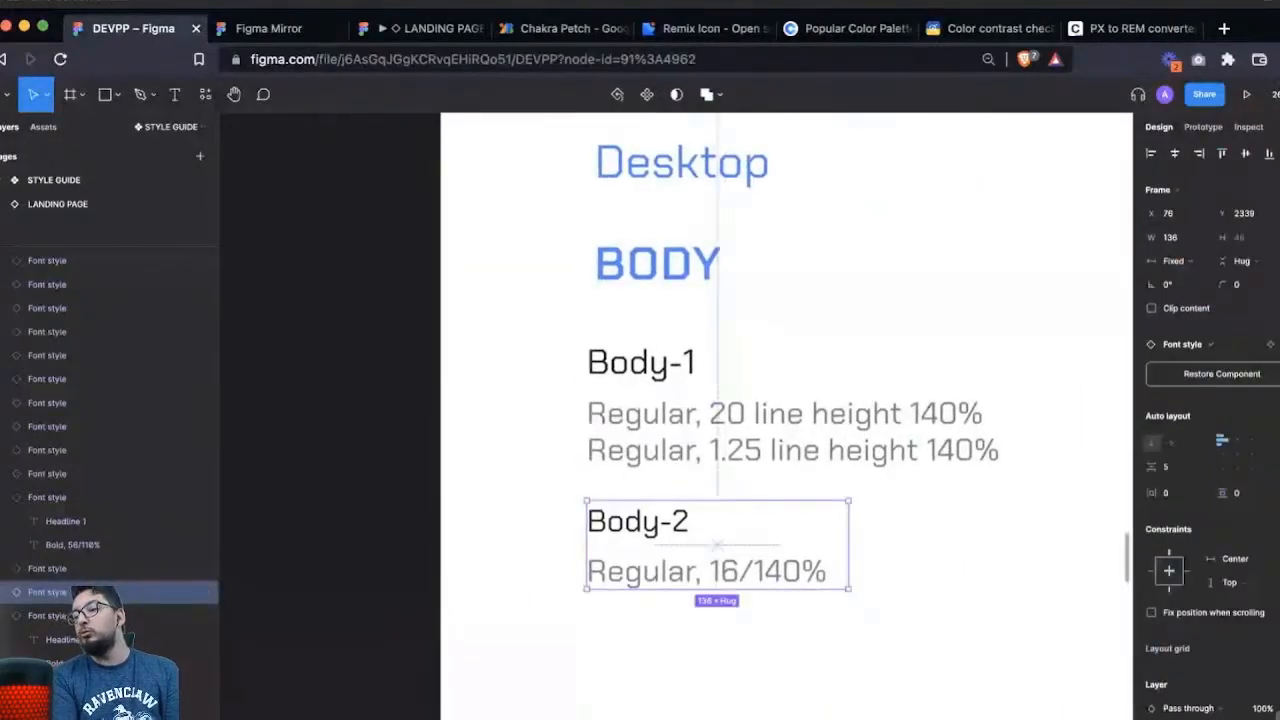
shift+click(720, 430)
drag(720, 430, 728, 430)
scroll(679, 441, down, 5)
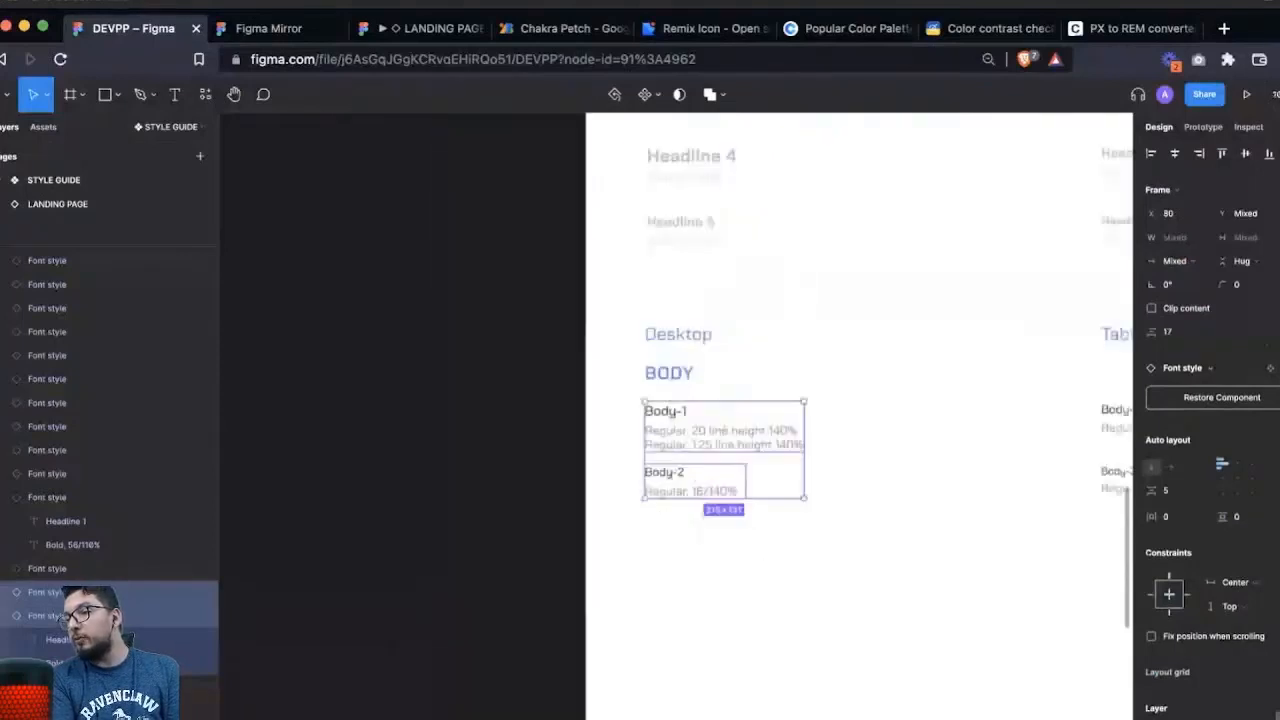
key(Escape)
- Move the desktop and tablet Body-2 styles down together to about Y 2362 and deselect them
scroll(679, 441, right, 1)
scroll(662, 498, right, 4)
scroll(662, 498, down, 1)
drag(350, 496, 907, 429)
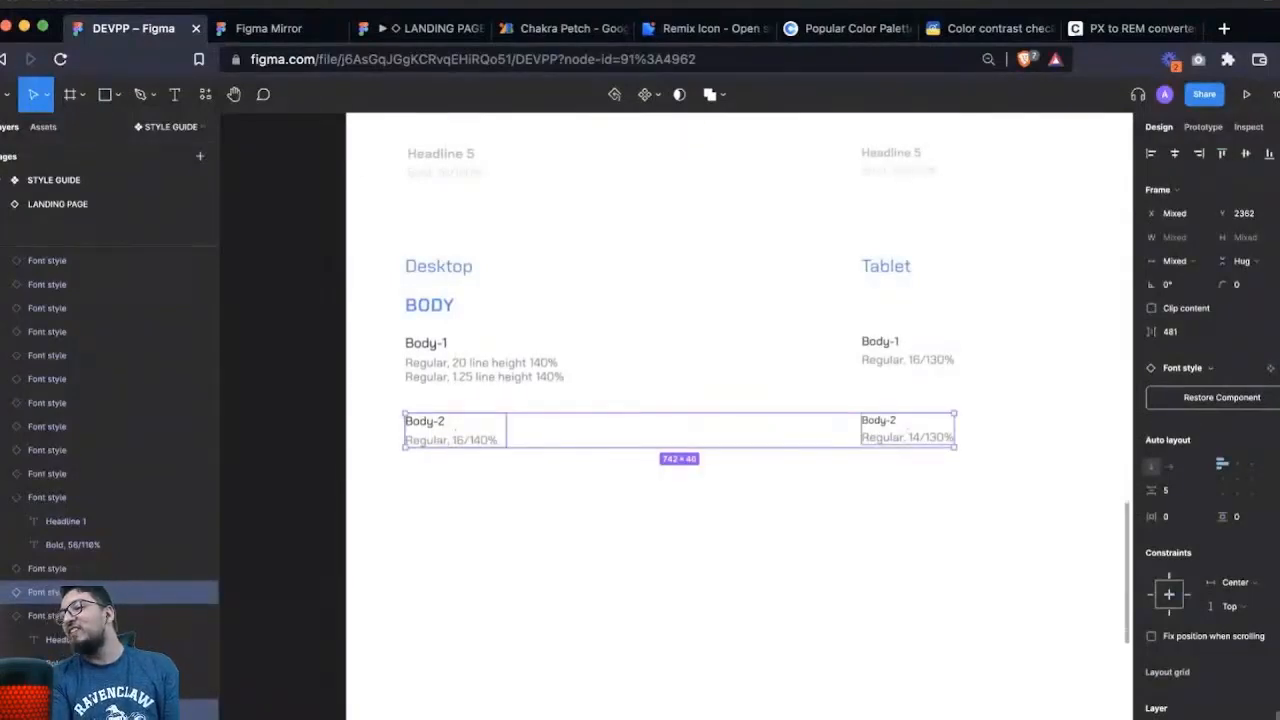
key(Escape)
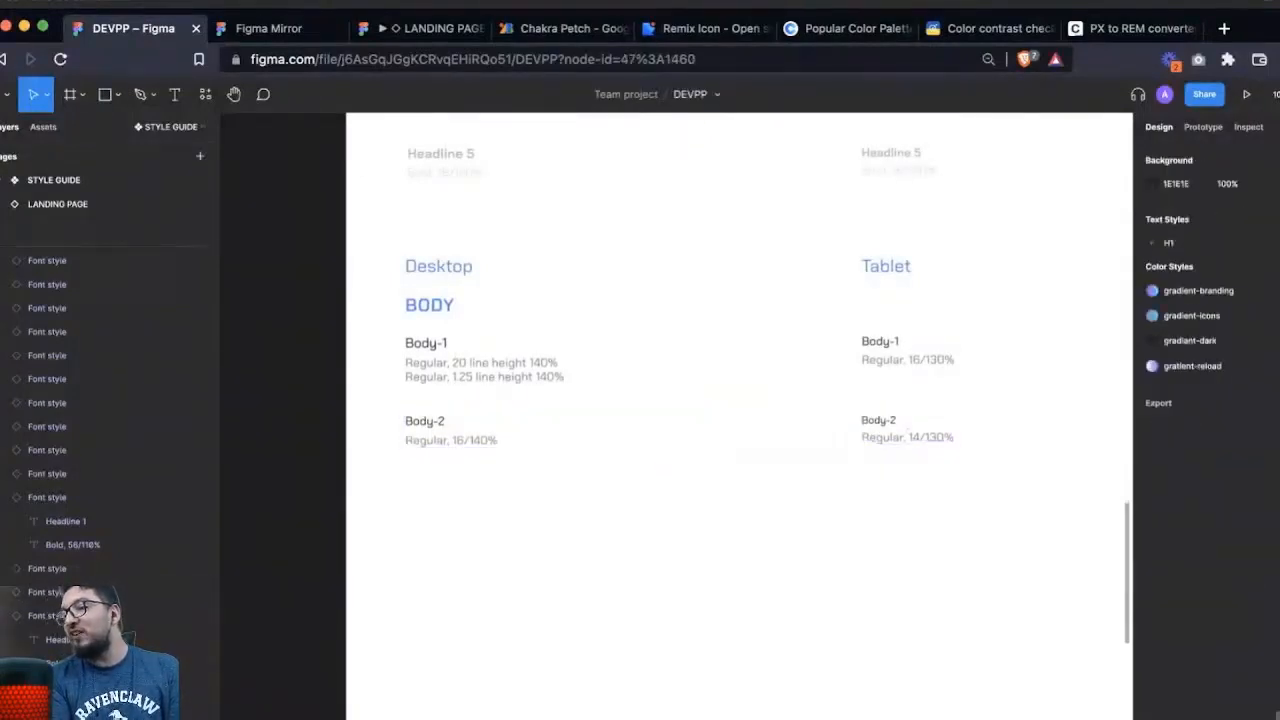
- Move the desktop, tablet and mobile Body-2 styles down together by 20 px to Y 2359
scroll(570, 480, down, 3)
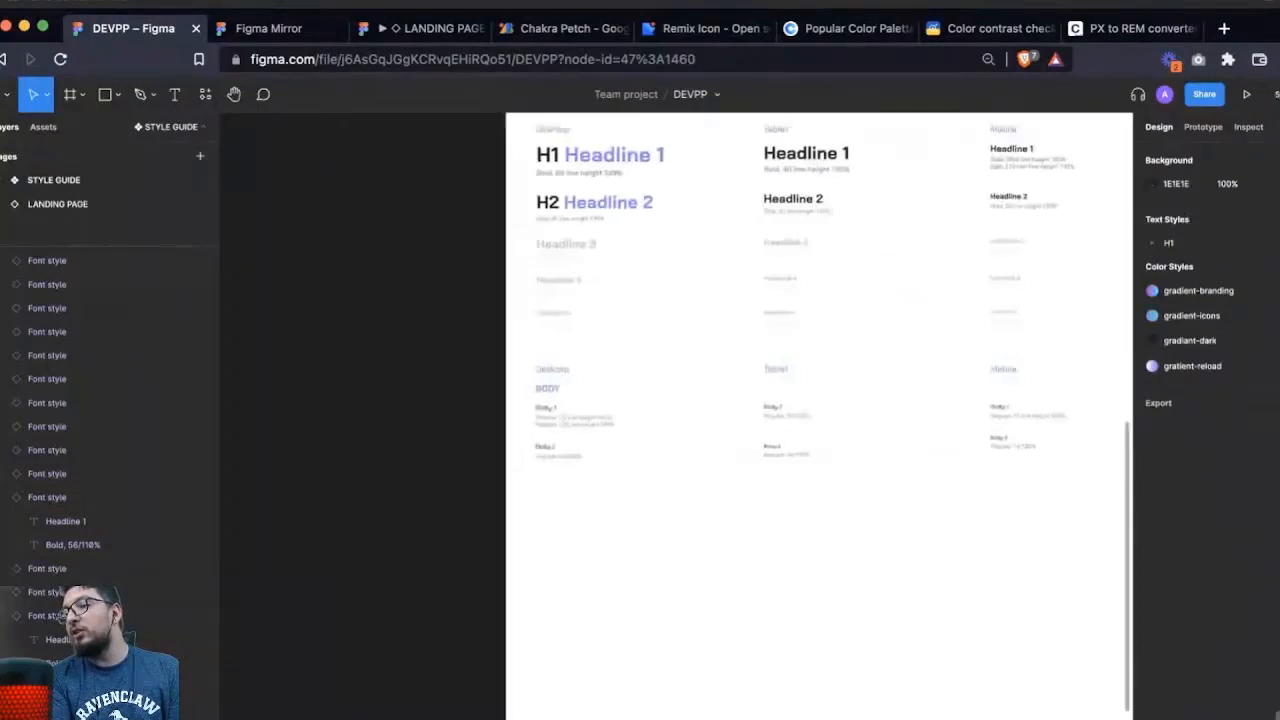
drag(408, 497, 1028, 455)
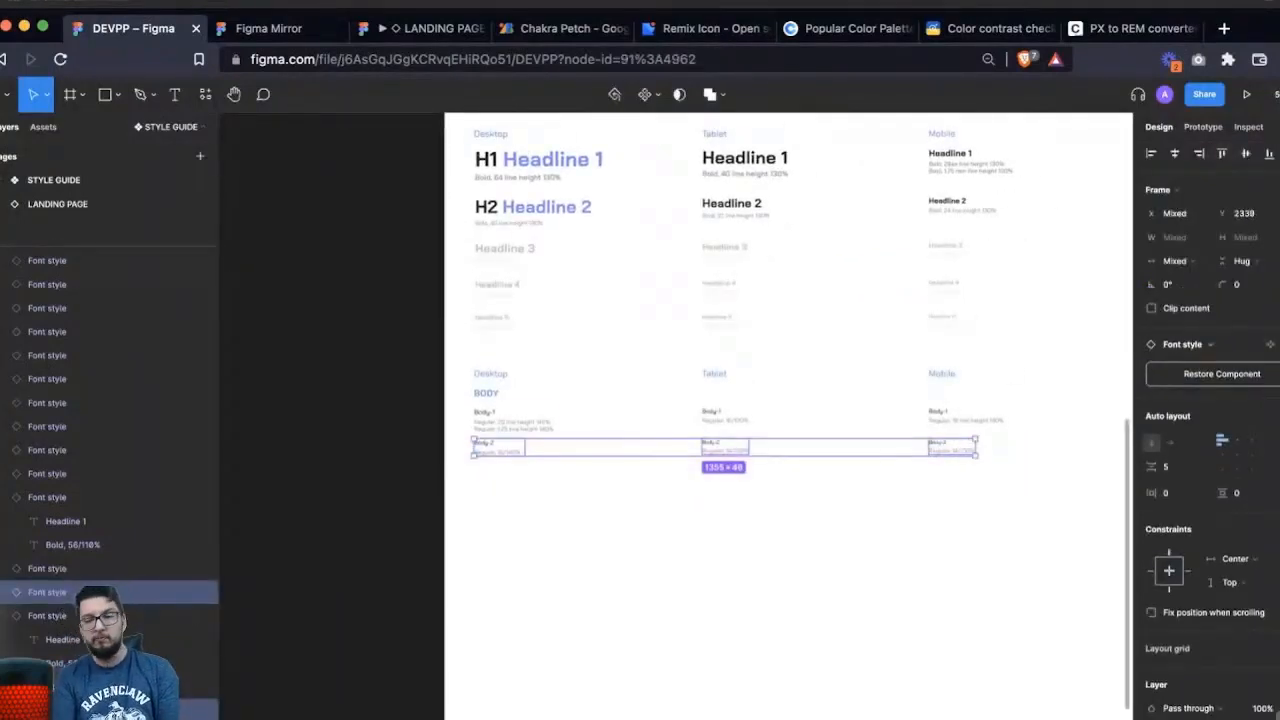
key(z)
drag(442, 397, 898, 560)
key(shift+Down)
key(shift+Down)
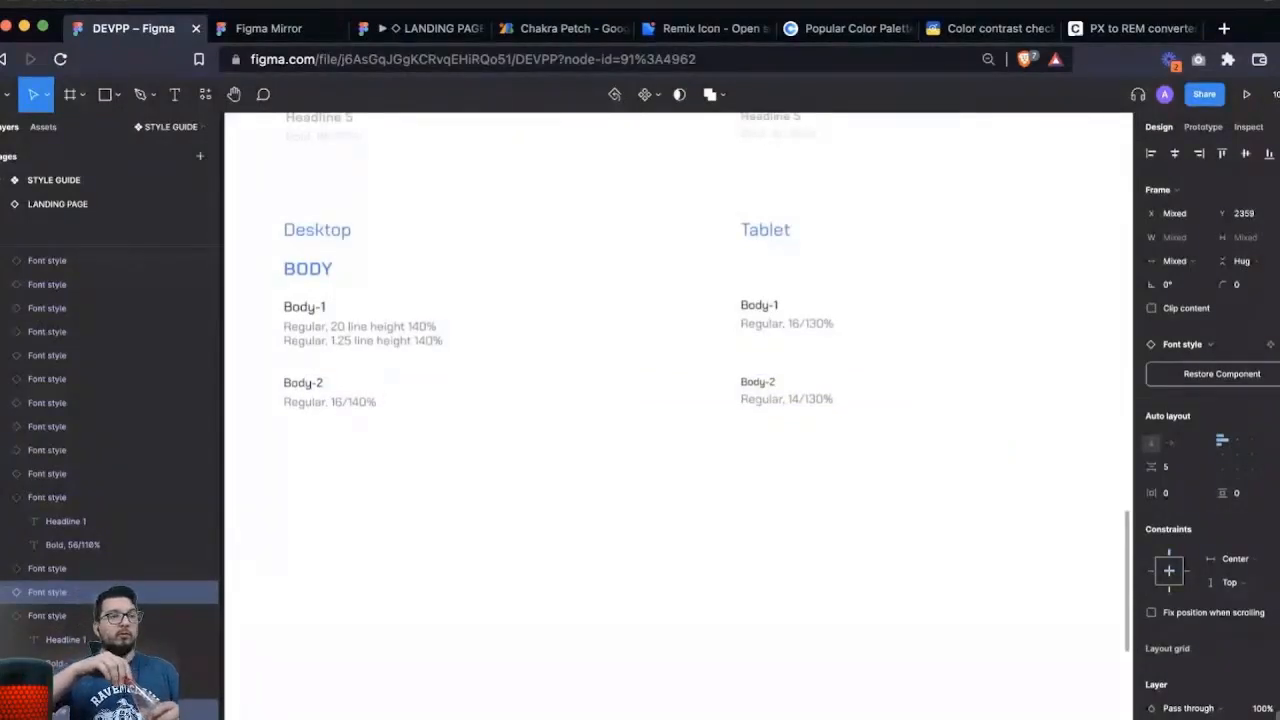
- Open the LANDING PAGE page and examine the top menu and hero area of the mobile frame
click(58, 204)
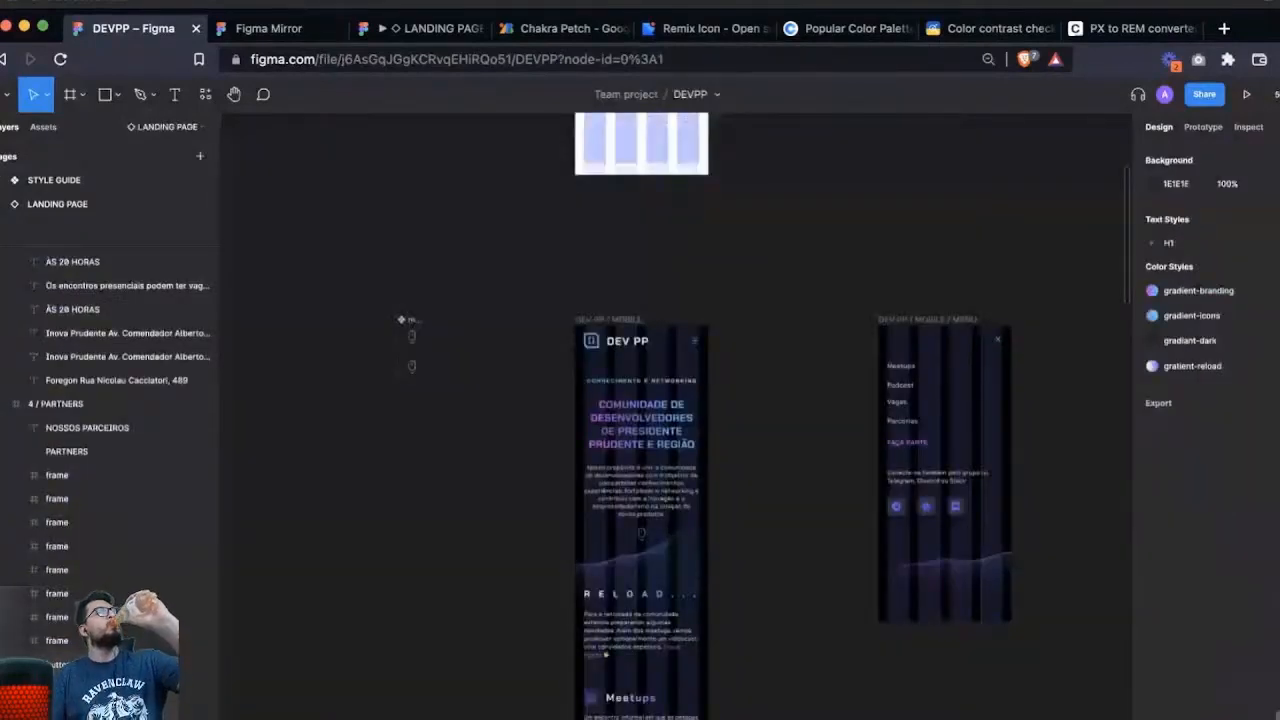
scroll(651, 373, up, 5)
click(578, 260)
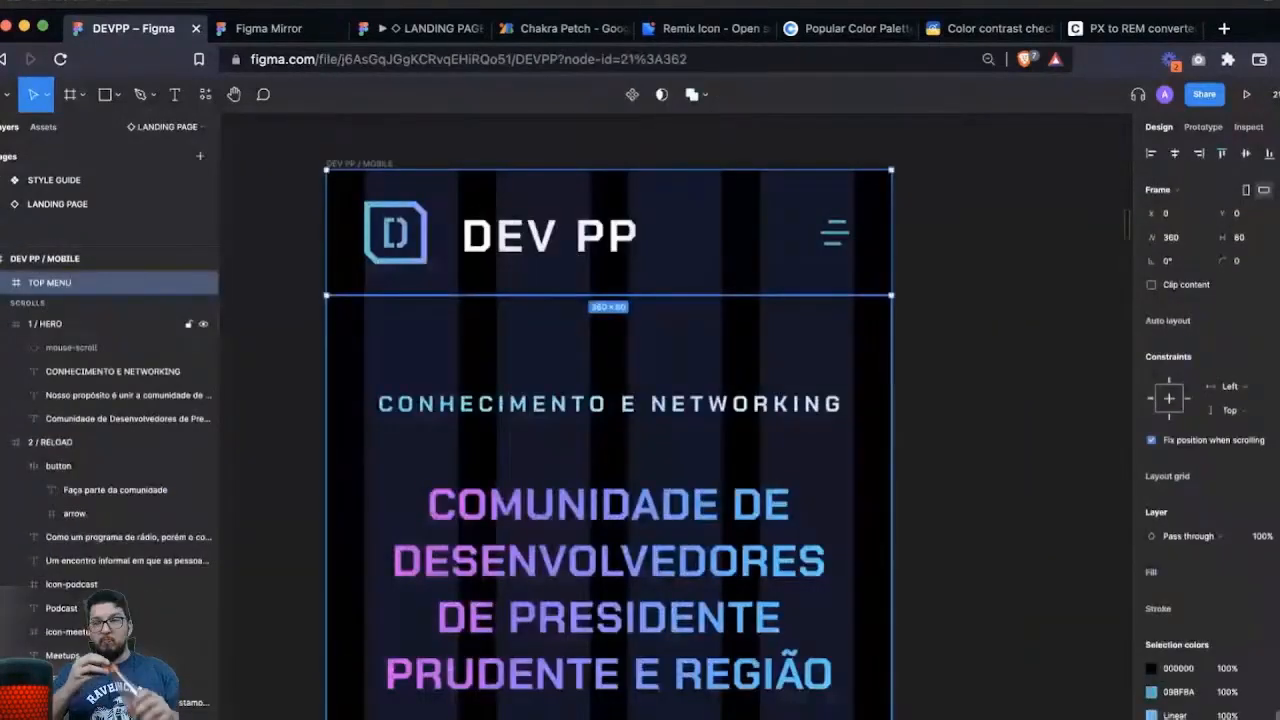
click(608, 350)
scroll(608, 350, down, 1)
click(980, 380)
scroll(462, 298, up, 3)
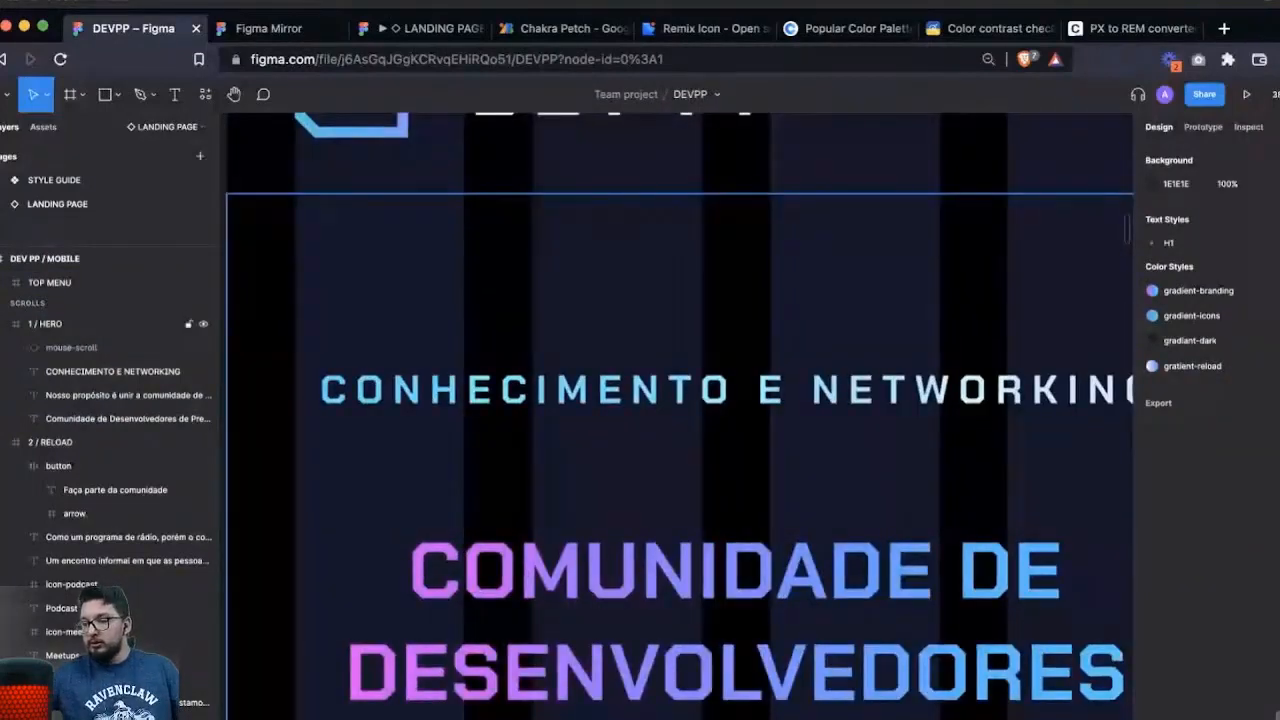
- Inspect the text properties of the mobile hero's tagline, headline and the paragraph below them
double_click(600, 390)
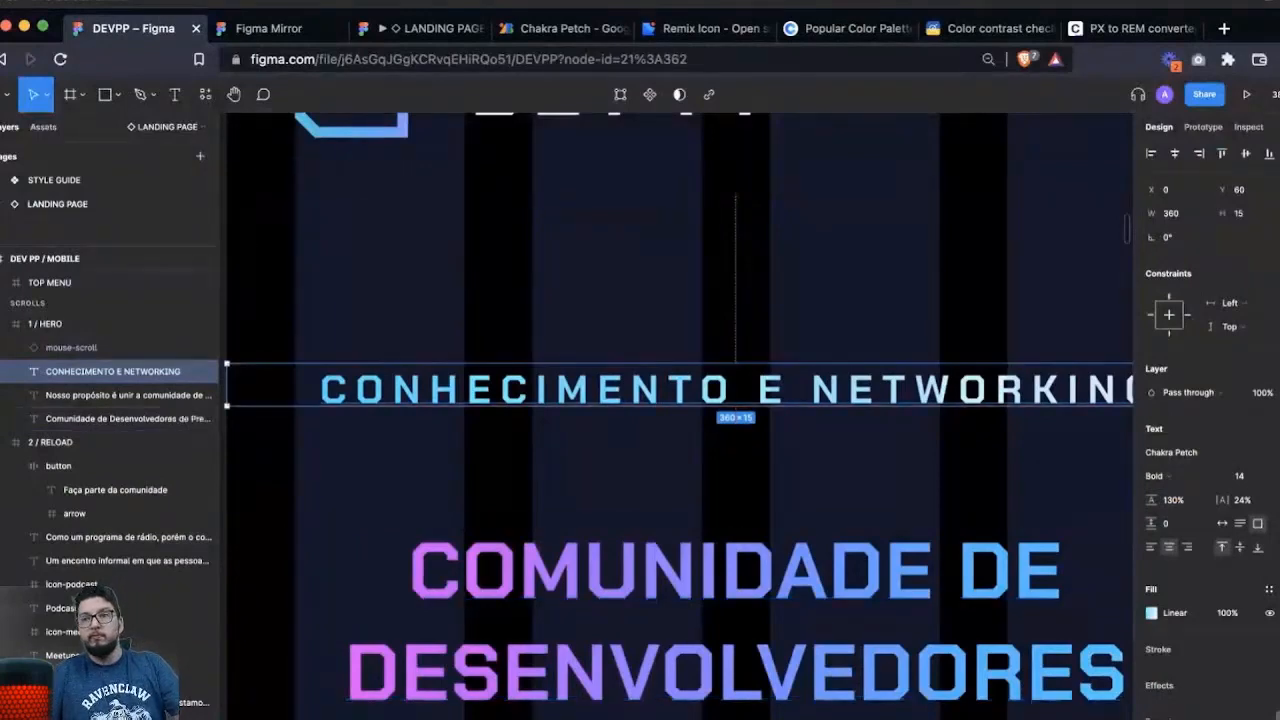
scroll(728, 570, down, 5)
click(728, 300)
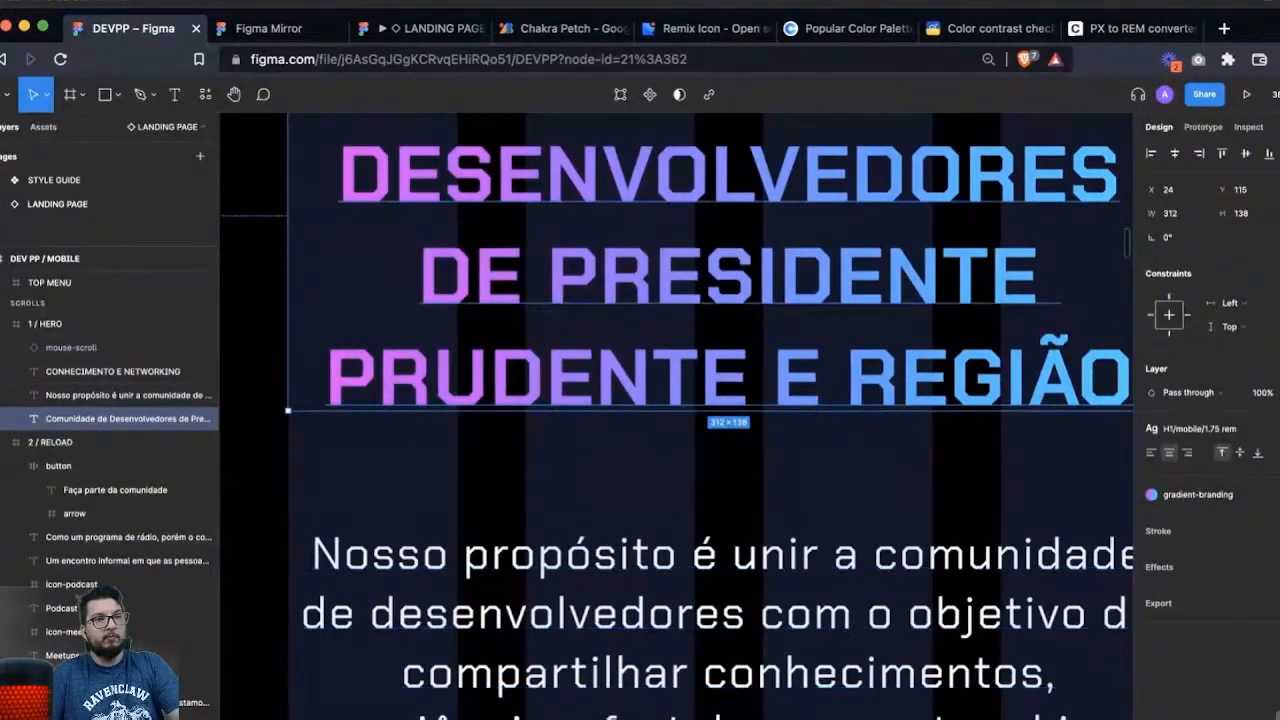
scroll(678, 420, down, 2)
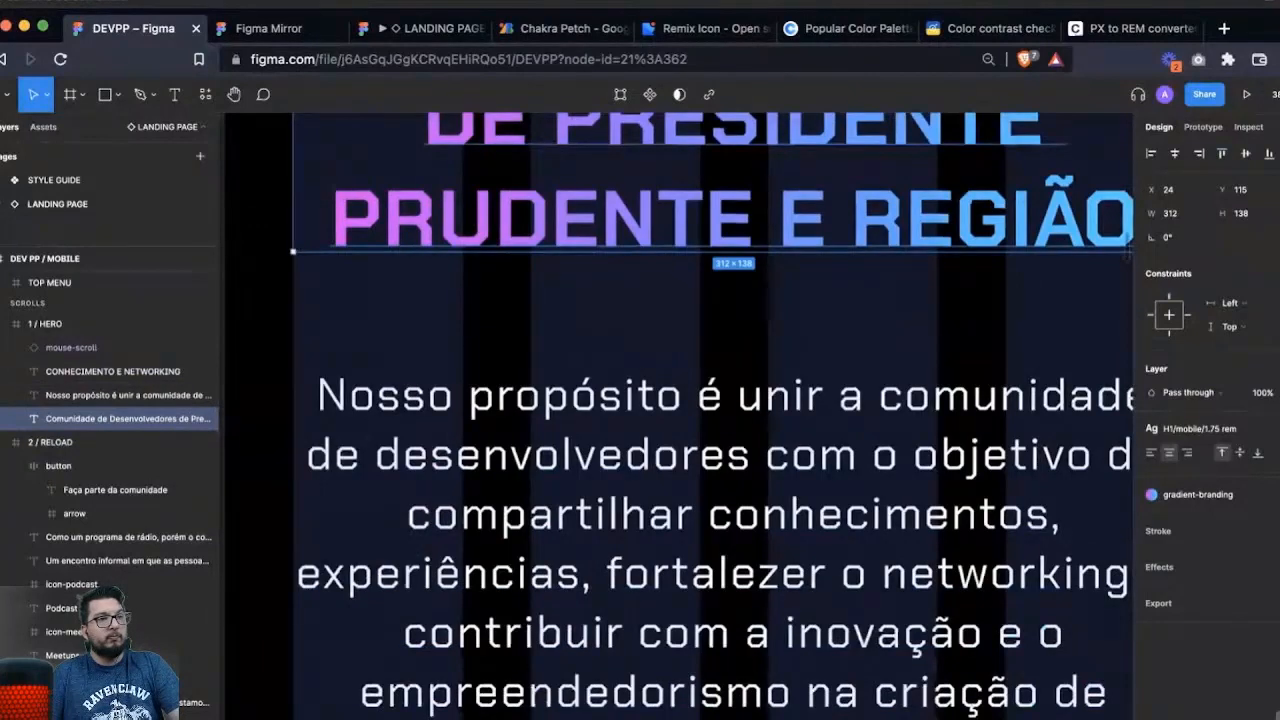
scroll(728, 420, down, 3)
click(728, 400)
scroll(728, 420, down, 5)
click(720, 420)
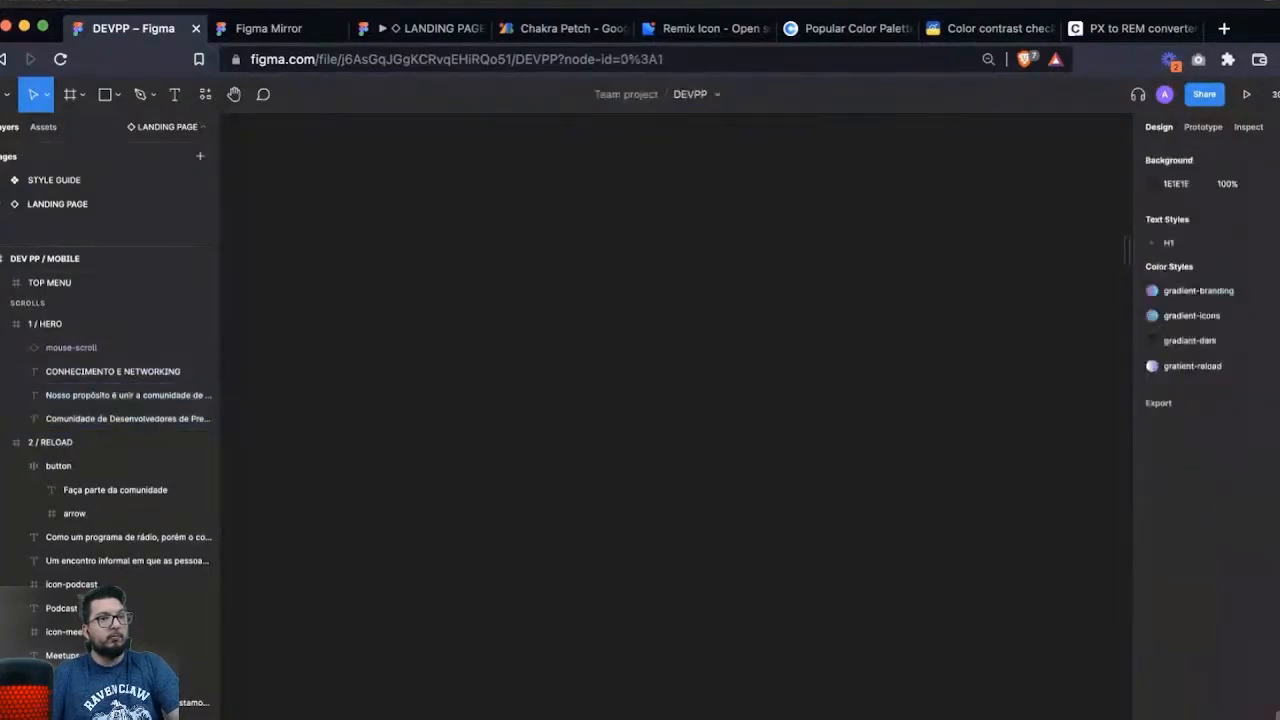
- Review the mobile frame's RELOAD and Meetups sections and inspect the text properties of the Meetups description
key(super+minus)
key(super+minus)
key(super+minus)
key(super+minus)
scroll(677, 420, right, 2)
drag(583, 300, 721, 421)
scroll(720, 421, down, 5)
scroll(720, 421, right, 1)
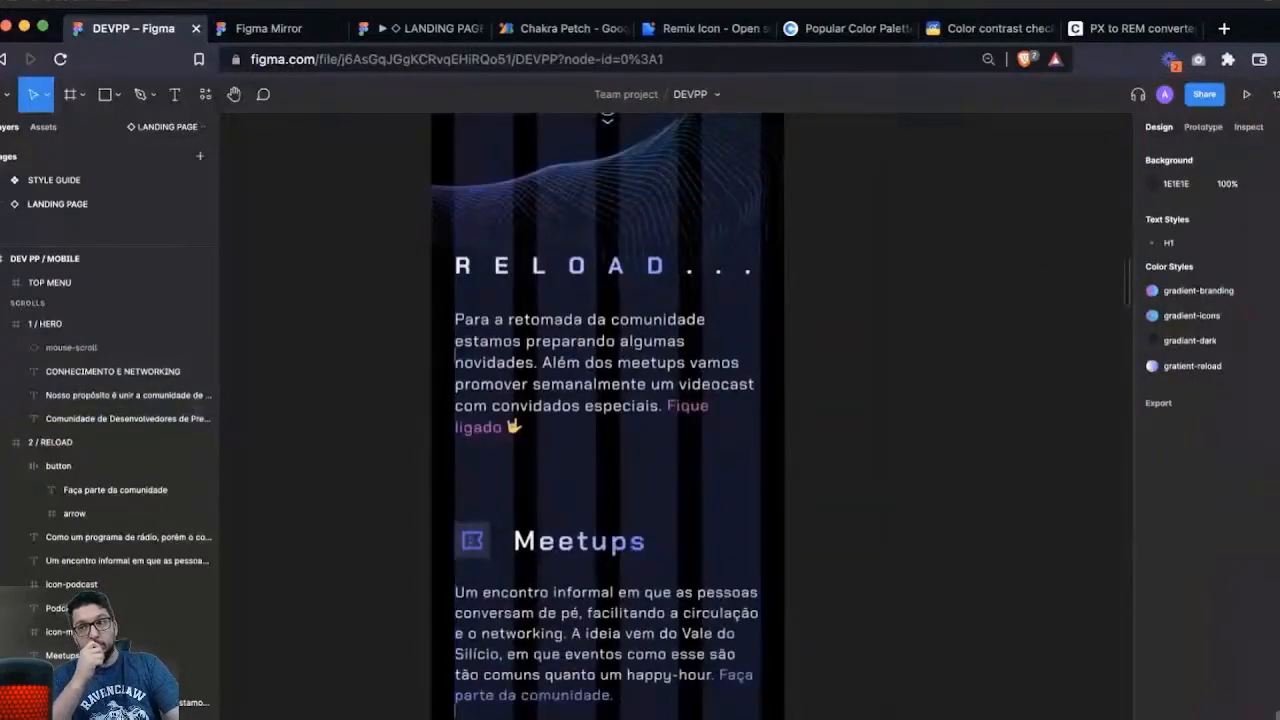
scroll(439, 265, up, 5)
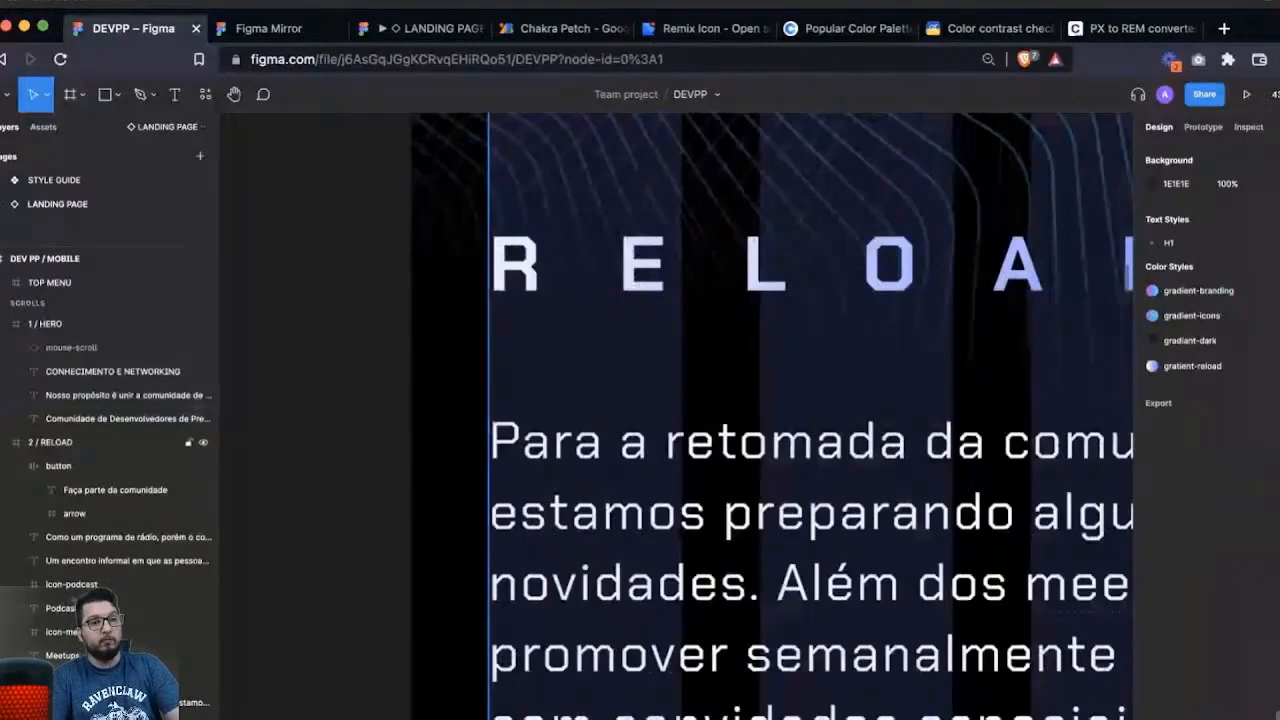
super+click(620, 443)
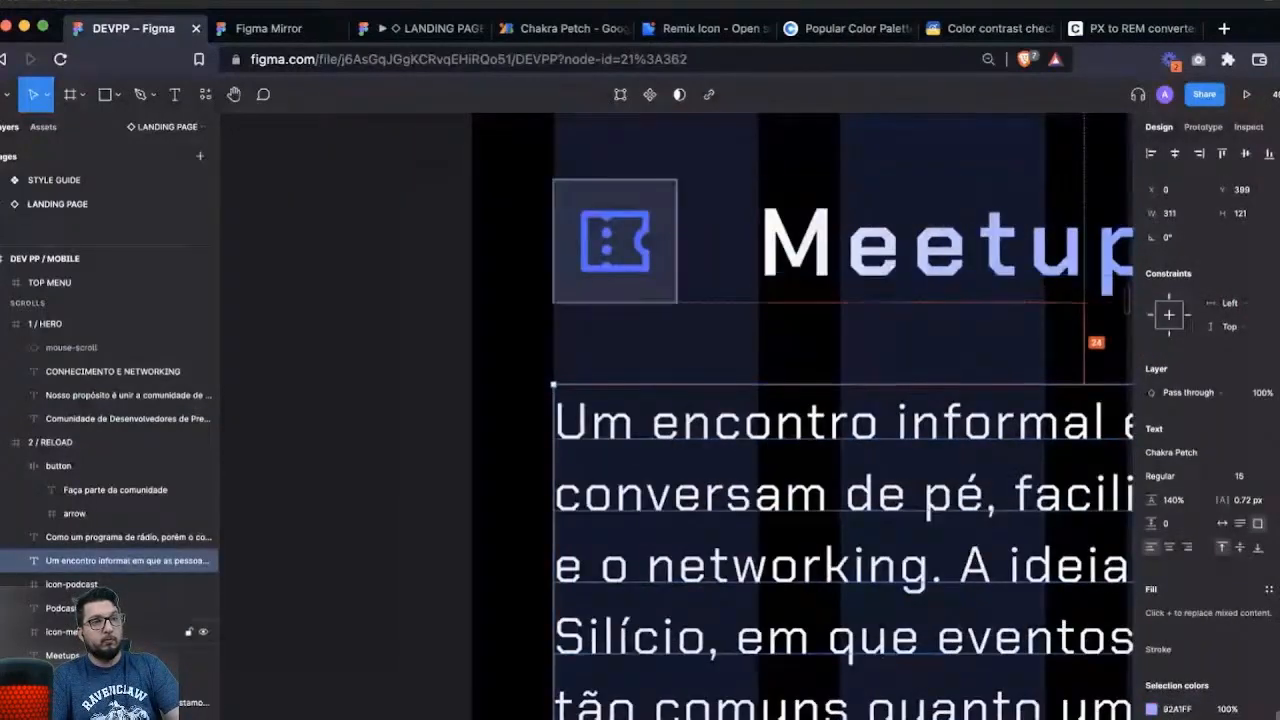
key(Escape)
scroll(747, 634, down, 10)
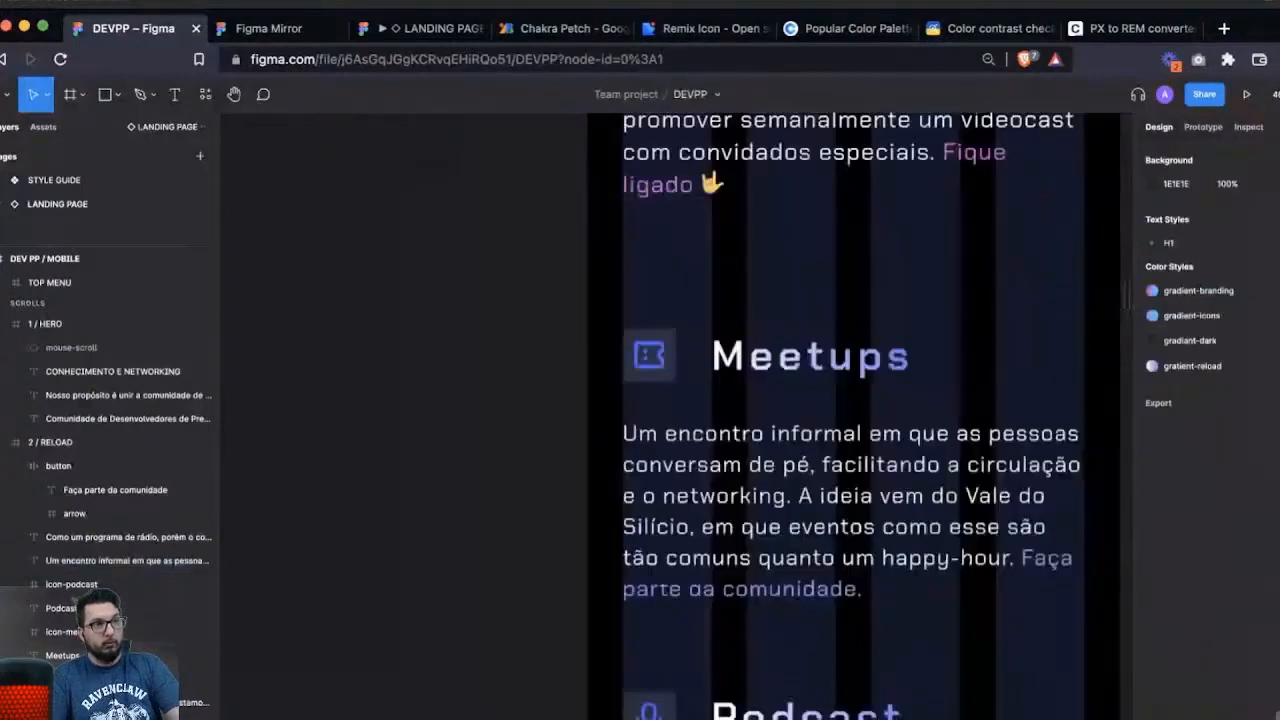
- Inspect the desktop hero headline's text properties and its spacing to the tagline, and survey the sections below
scroll(868, 402, right, 10)
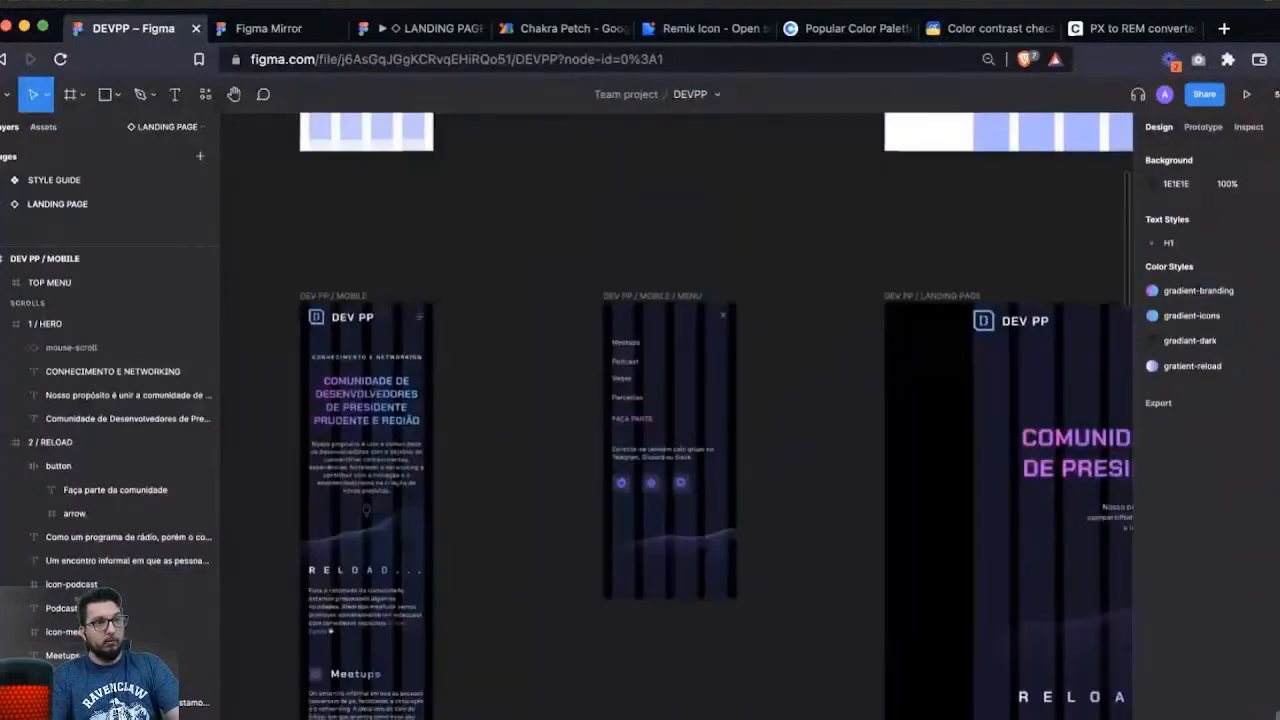
scroll(868, 402, down, 2)
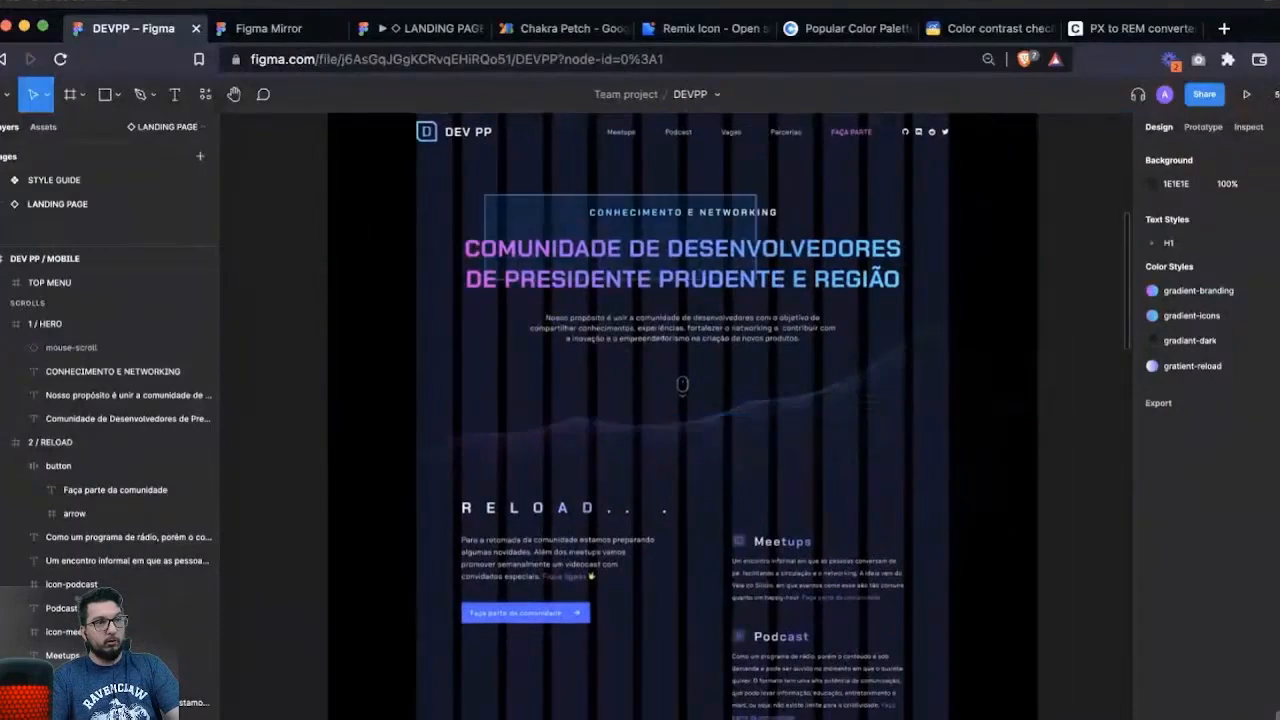
scroll(619, 159, up, 5)
super+click(700, 425)
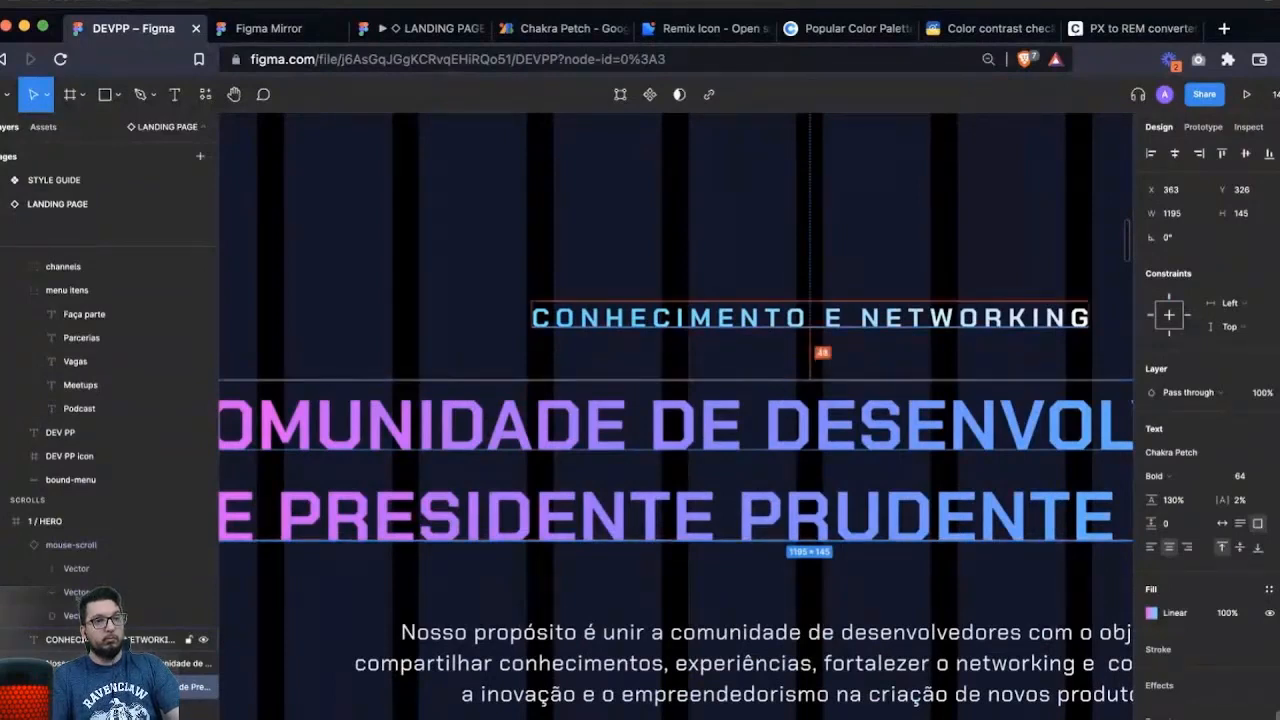
scroll(810, 340, right, 1)
key(z)
drag(499, 216, 885, 454)
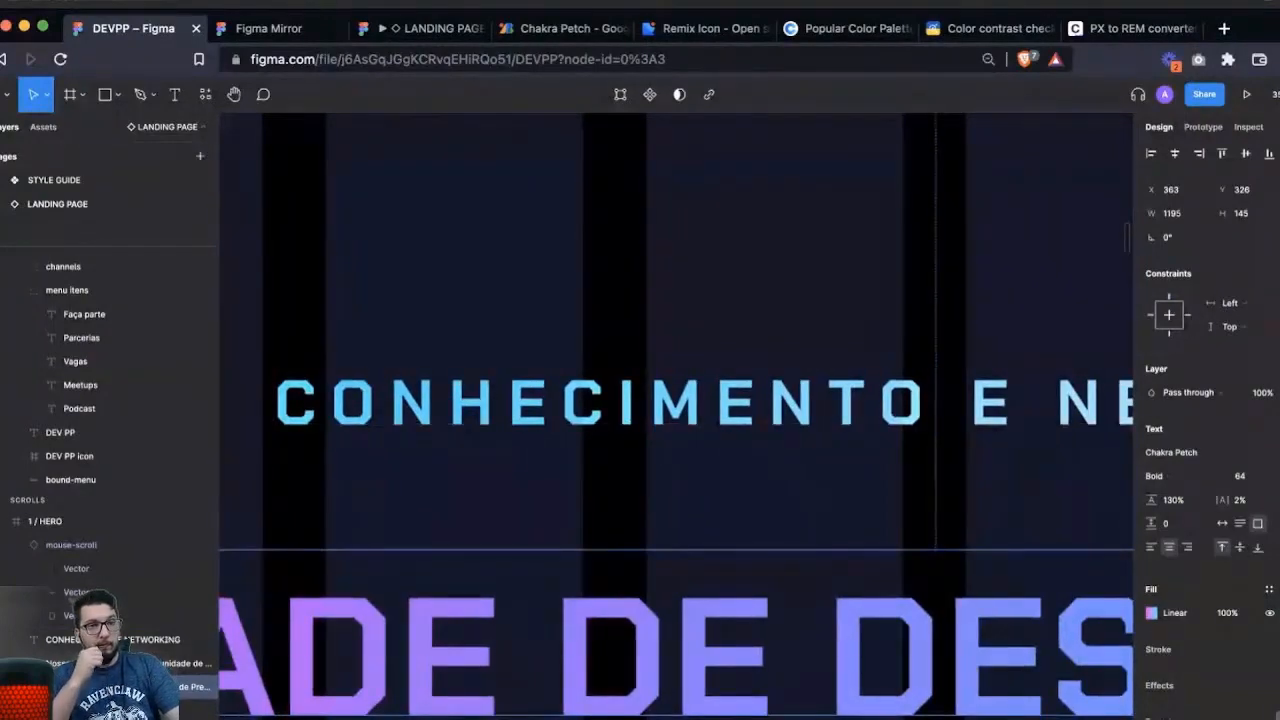
key(super+minus)
key(super+minus)
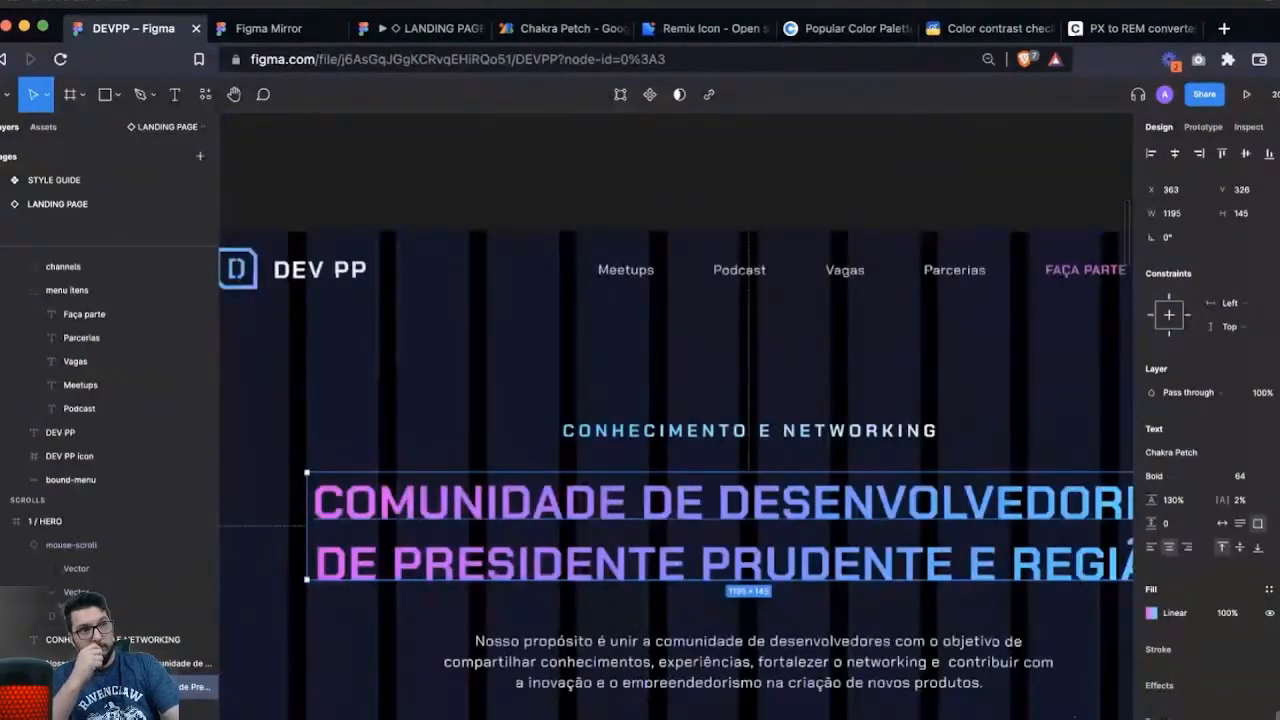
key(Escape)
scroll(510, 140, down, 3)
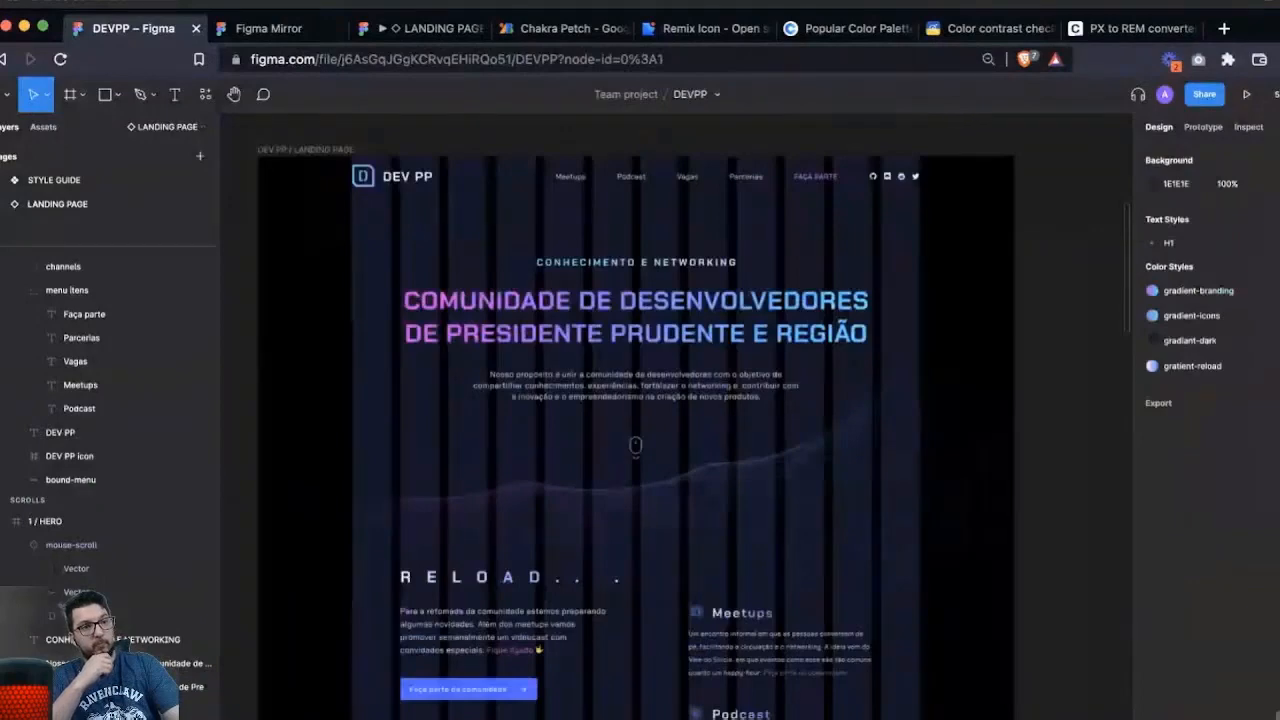
scroll(650, 420, down, 3)
scroll(660, 420, down, 4)
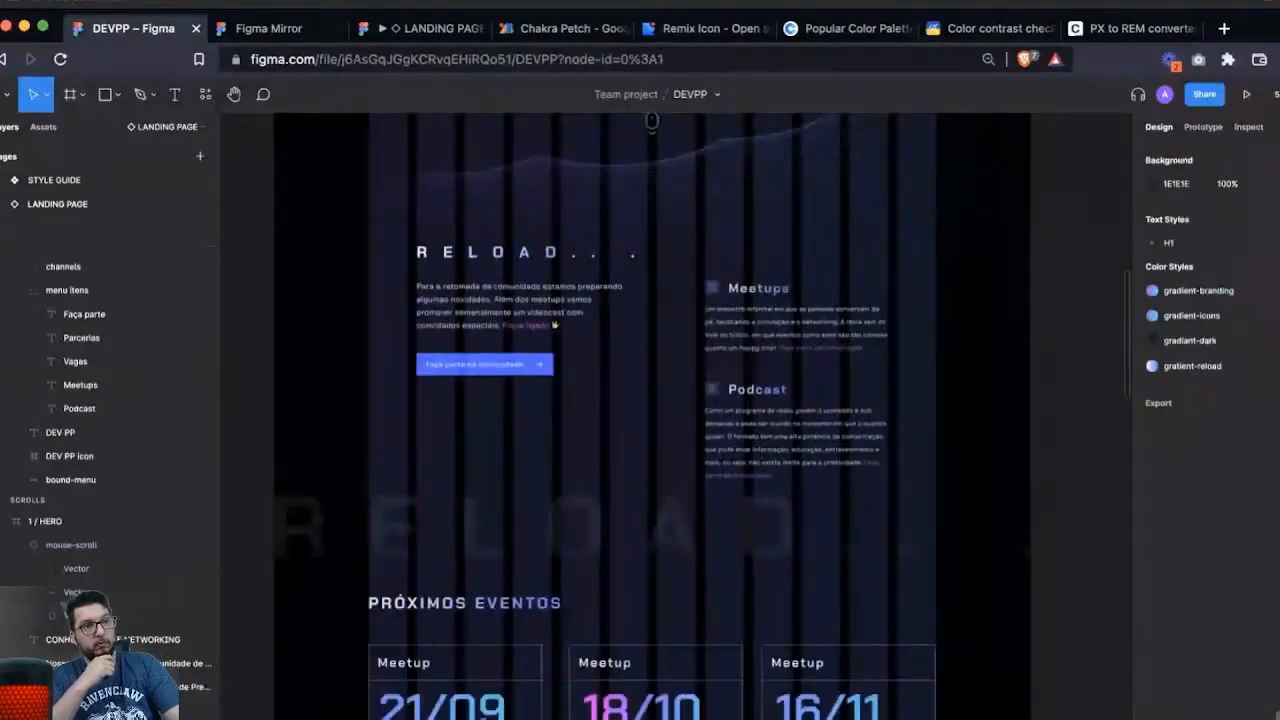
- Move the desktop tagline "CONHECIMENTO E NETWORKING" up to Y 262, leaving 40 px above the headline
scroll(650, 400, up, 10)
super+click(600, 315)
key(alt)
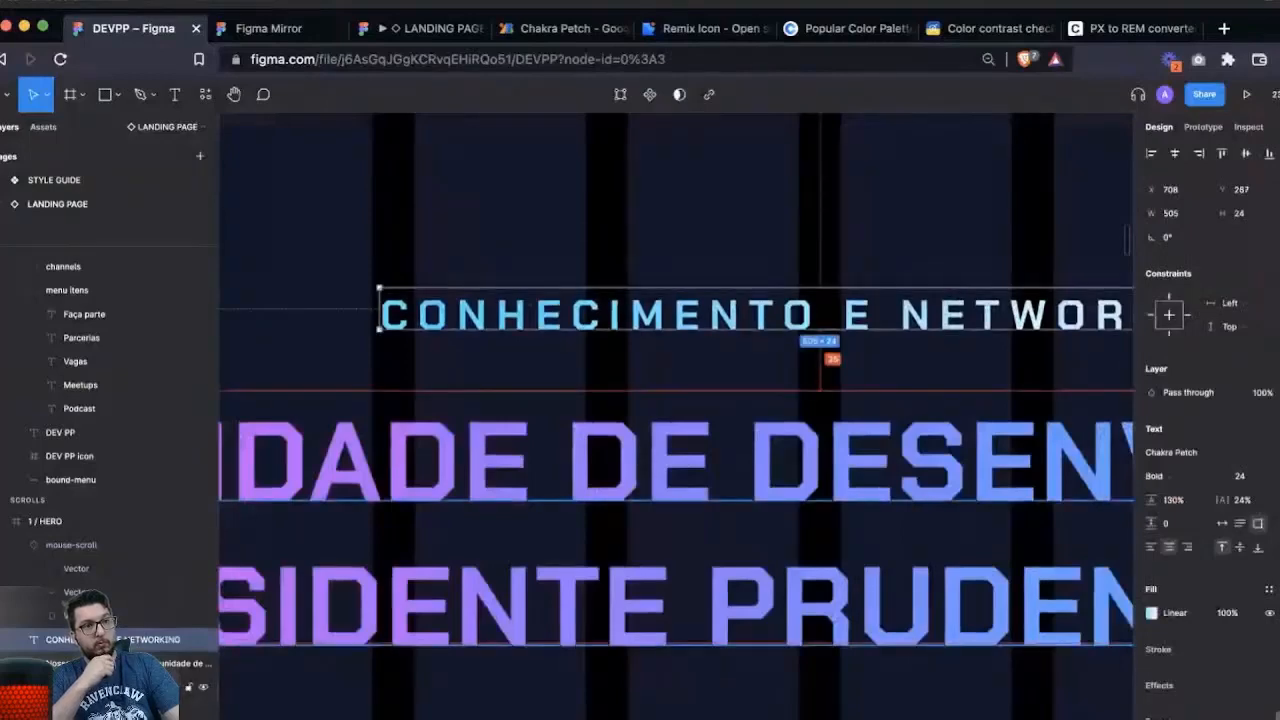
key(Up)
key(Up)
key(Up)
key(Up)
key(alt)
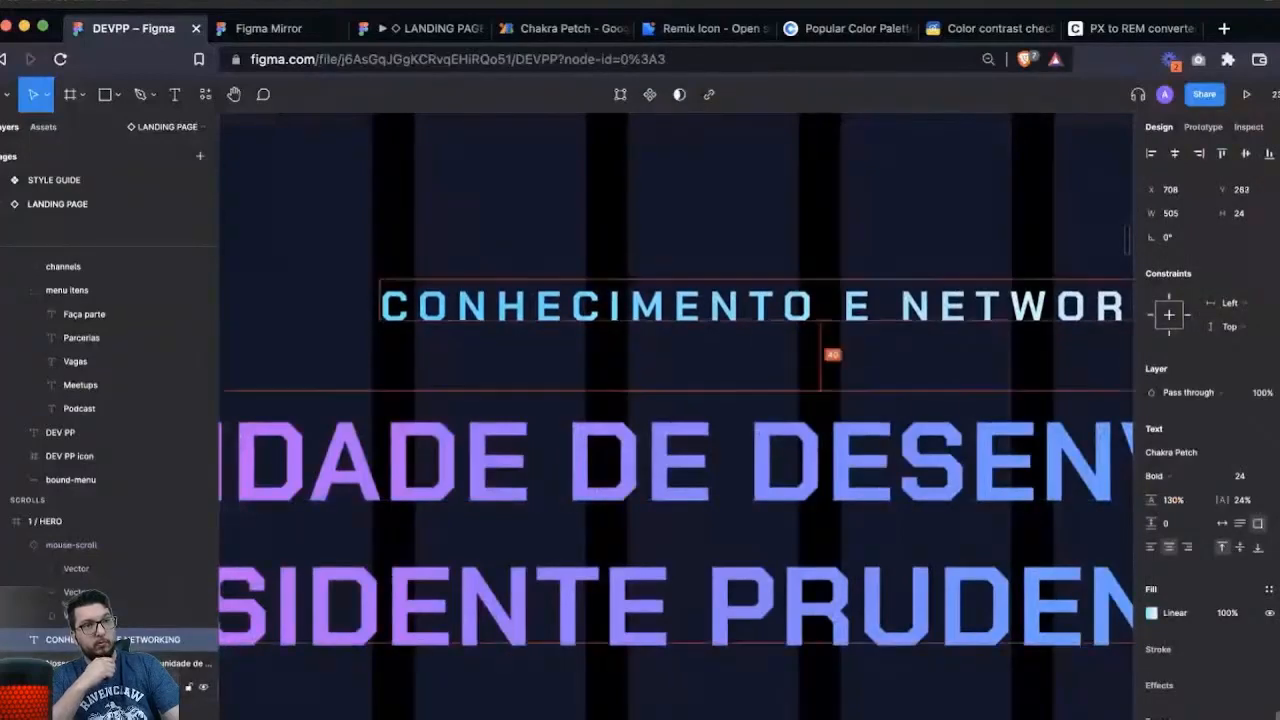
key(super+0)
key(super+minus)
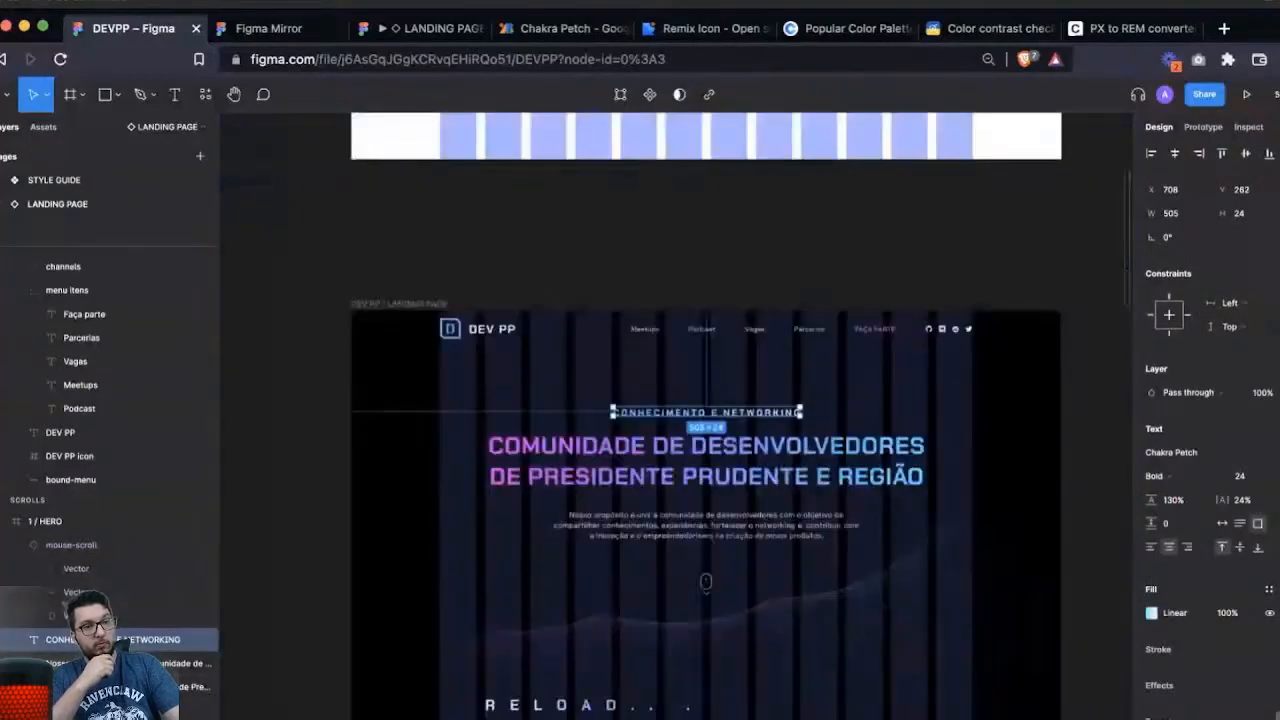
- Raise the desktop hero tagline further to Y 254, 48 px above the headline, and deselect it
scroll(660, 300, down, 1)
drag(660, 258, 407, 378)
scroll(659, 378, up, 4)
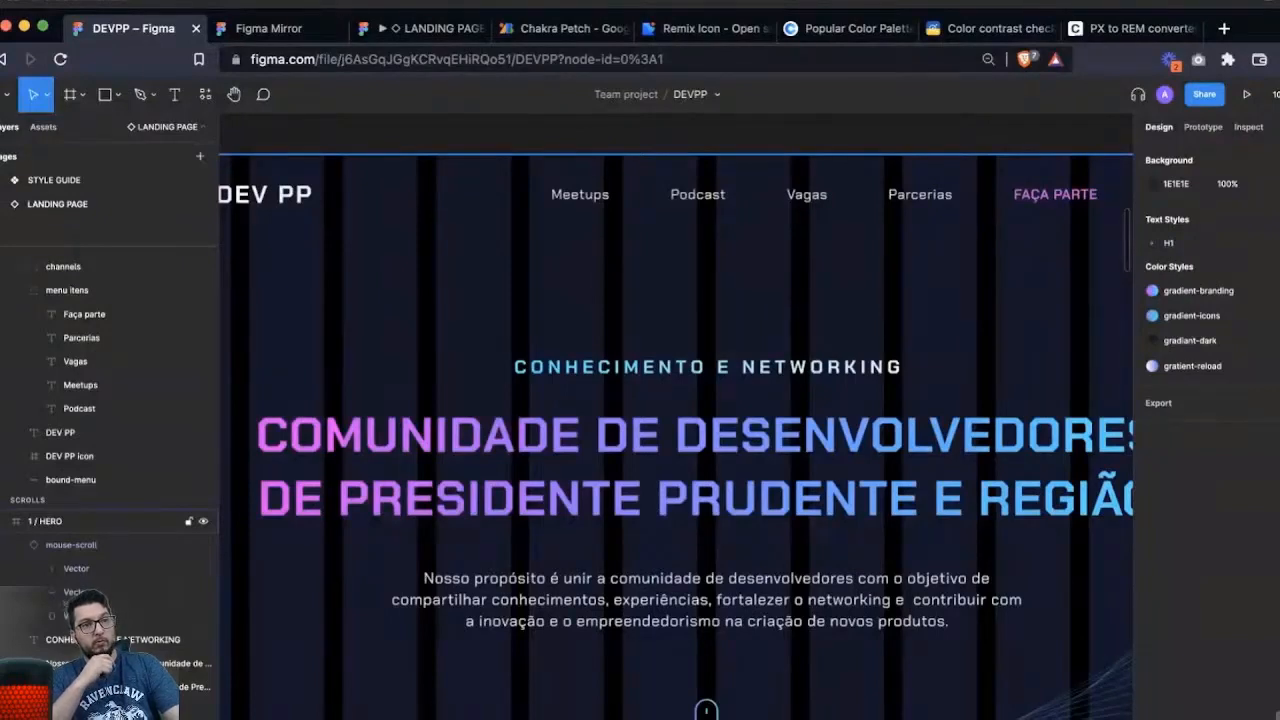
click(707, 367)
key(Up)
key(Up)
key(Up)
key(Up)
key(Up)
key(Up)
key(Up)
key(Up)
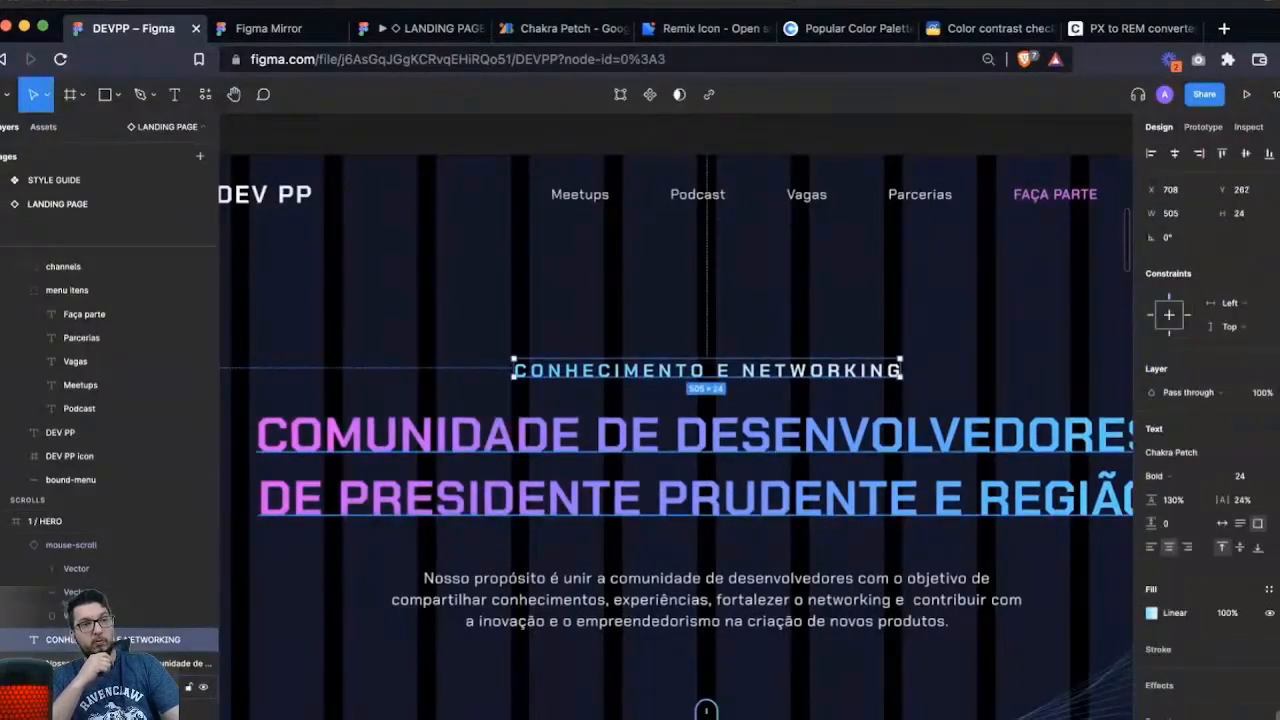
key(Up)
key(Up)
key(Up)
key(Up)
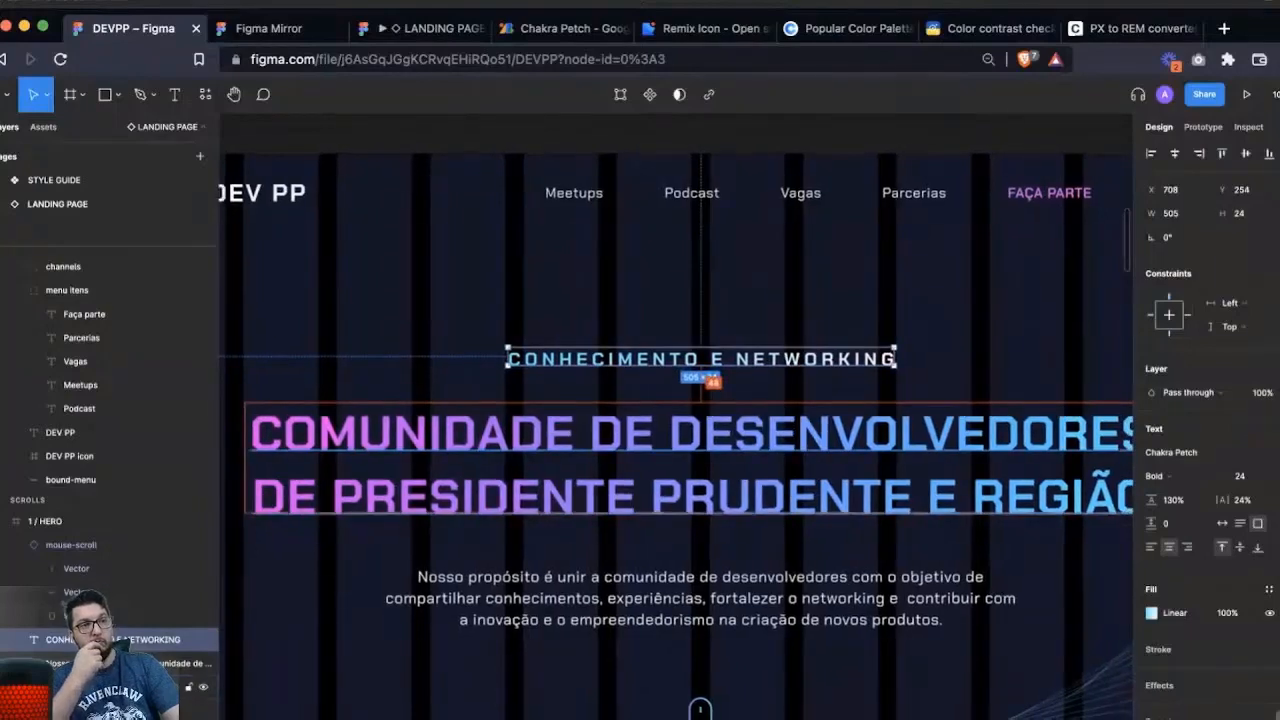
key(minus)
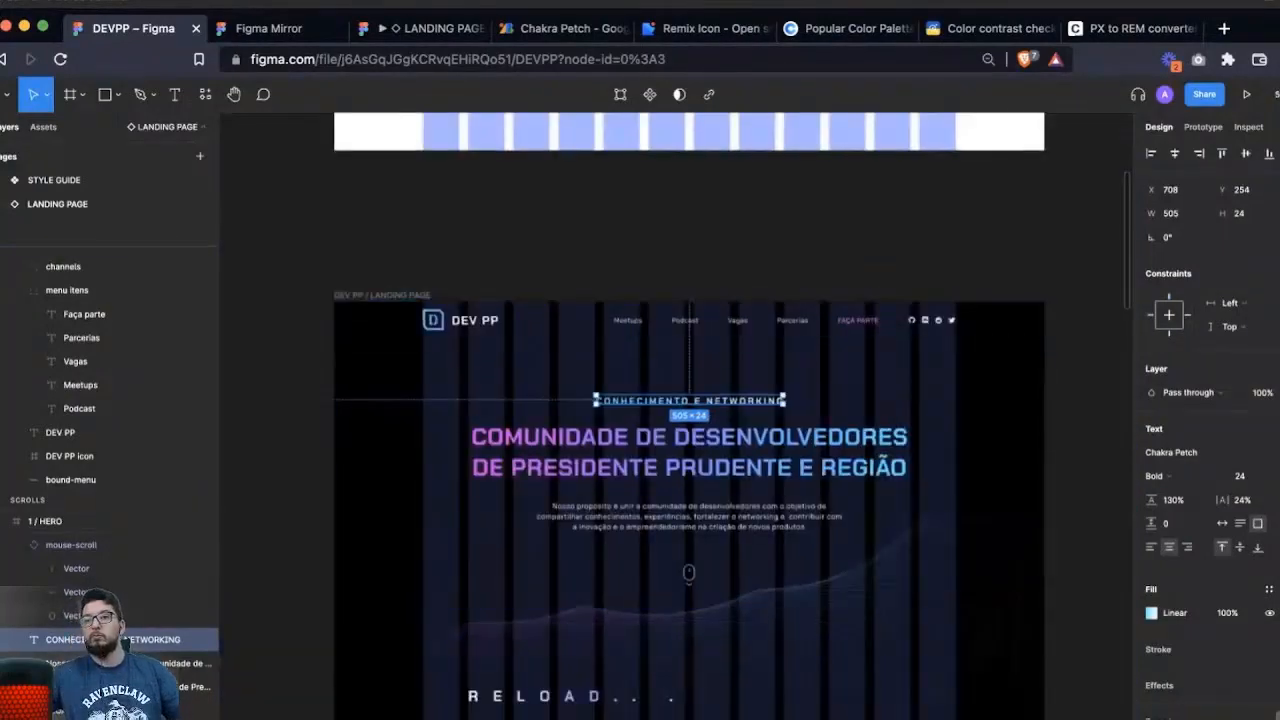
key(Escape)
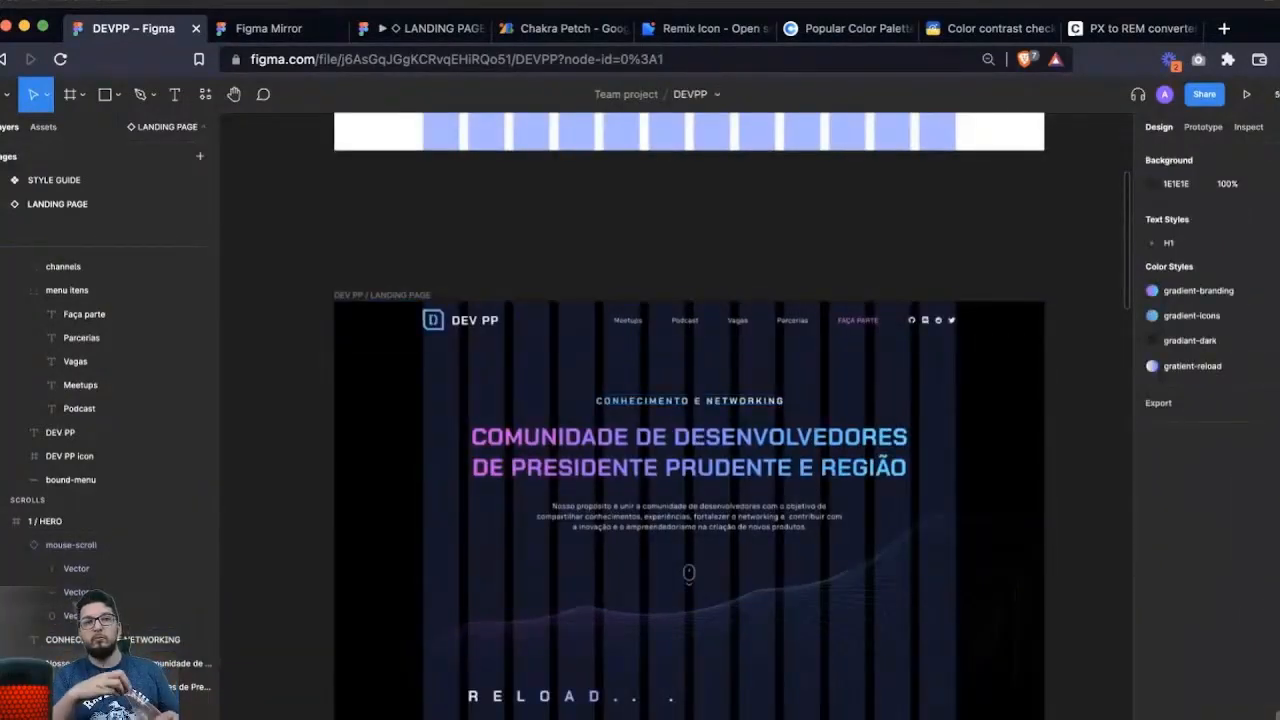
- Hide the layout grid on the DEV PP / LANDING PAGE frame and deselect the frame
click(382, 295)
key(ctrl+g)
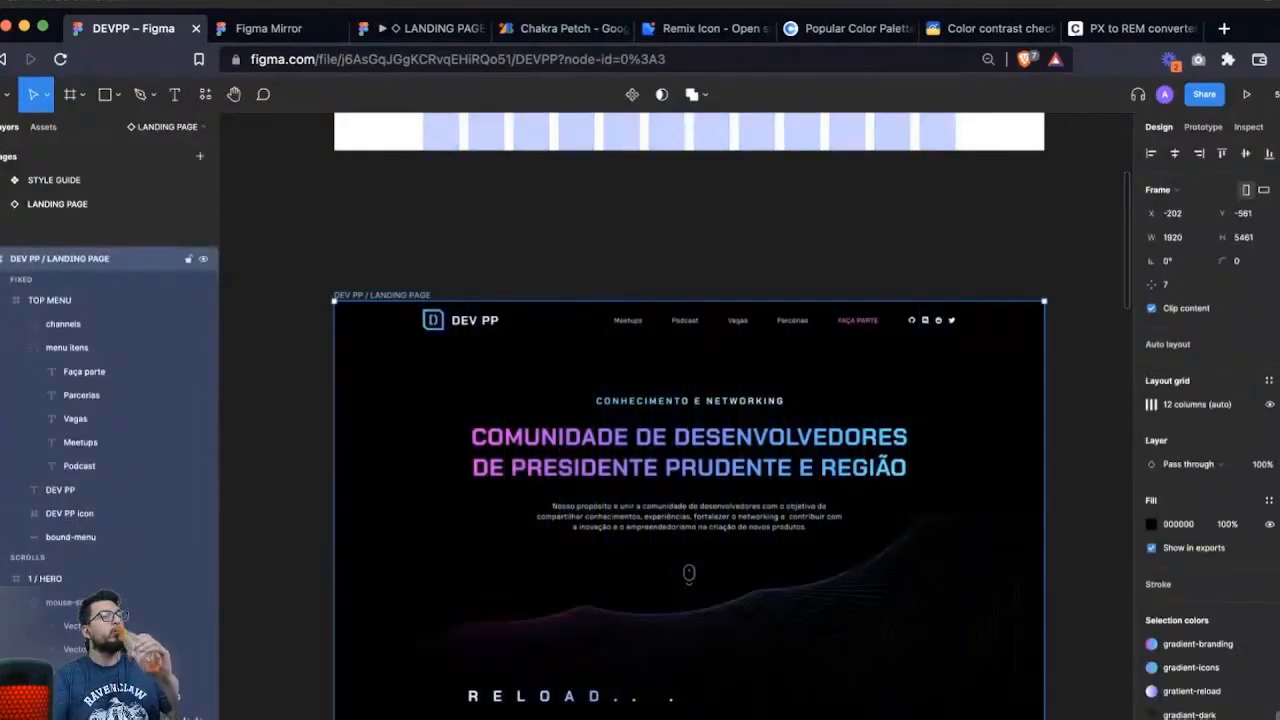
key(Escape)
- Review the desktop landing page's hero and the beginning of the RELOAD section without the column overlay
scroll(680, 415, down, 2)
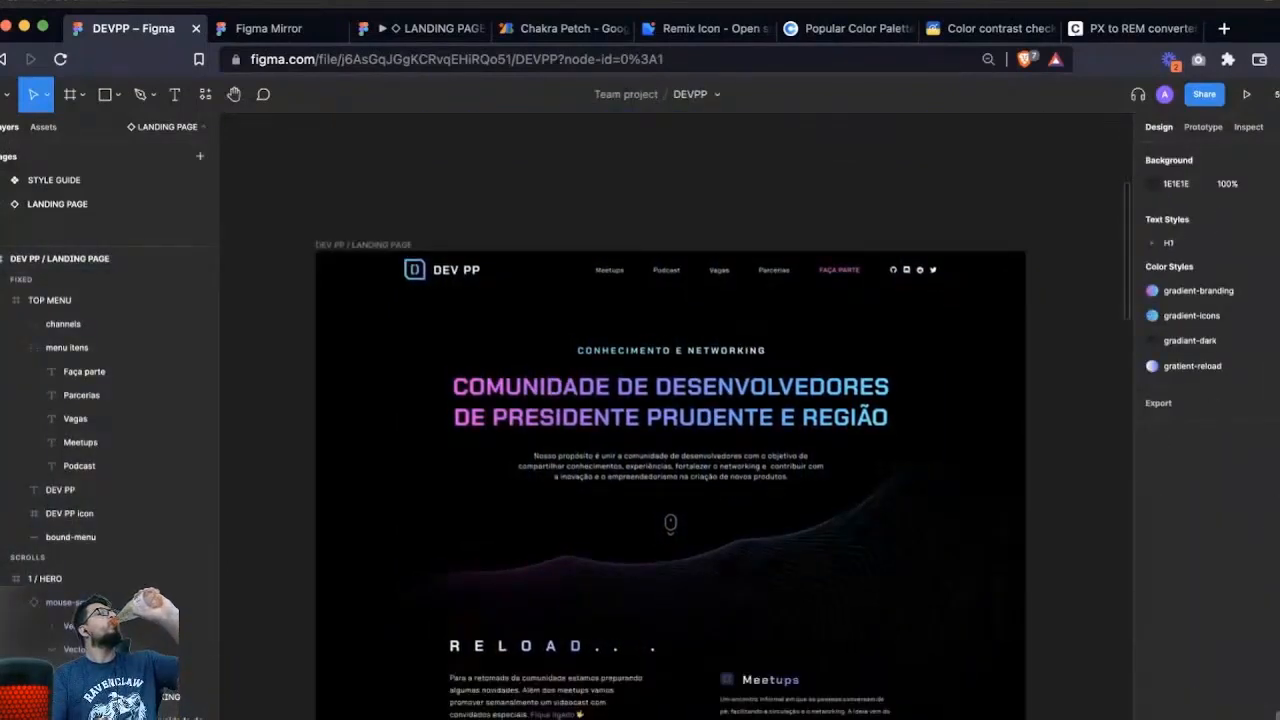
key(z)
drag(289, 197, 1014, 604)
scroll(1010, 600, down, 3)
scroll(1010, 600, up, 1)
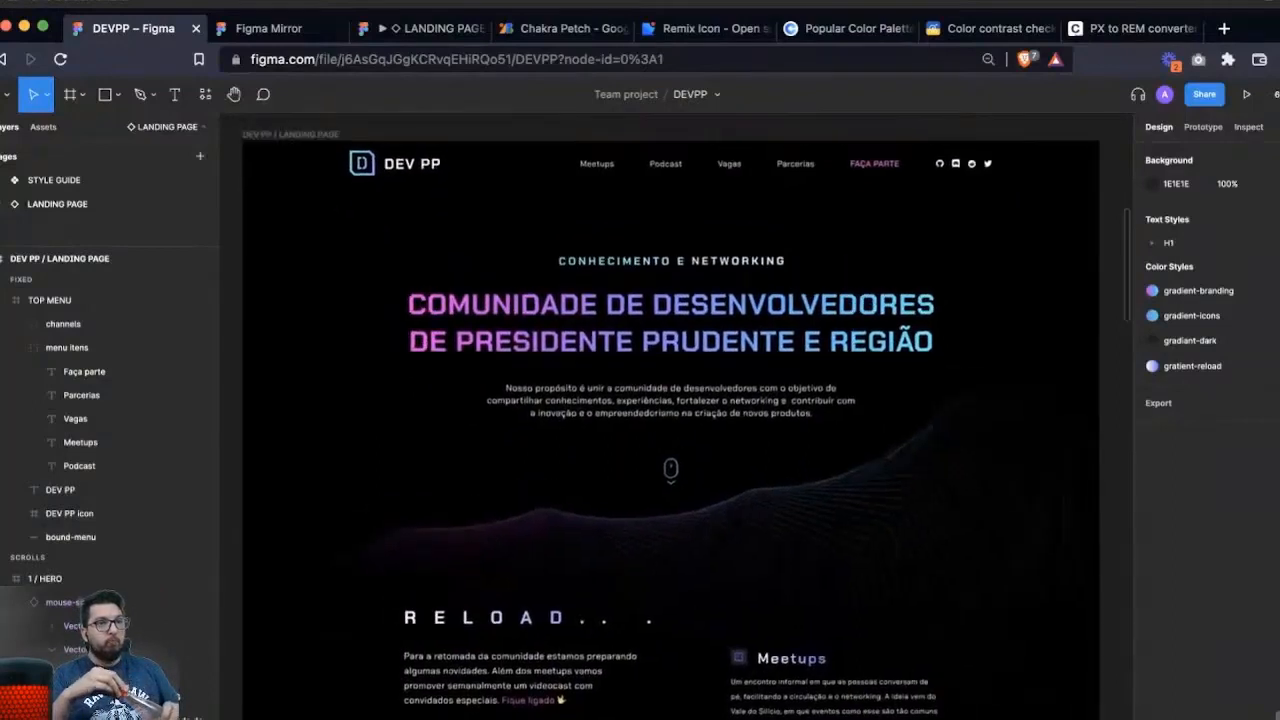
scroll(670, 420, up, 1)
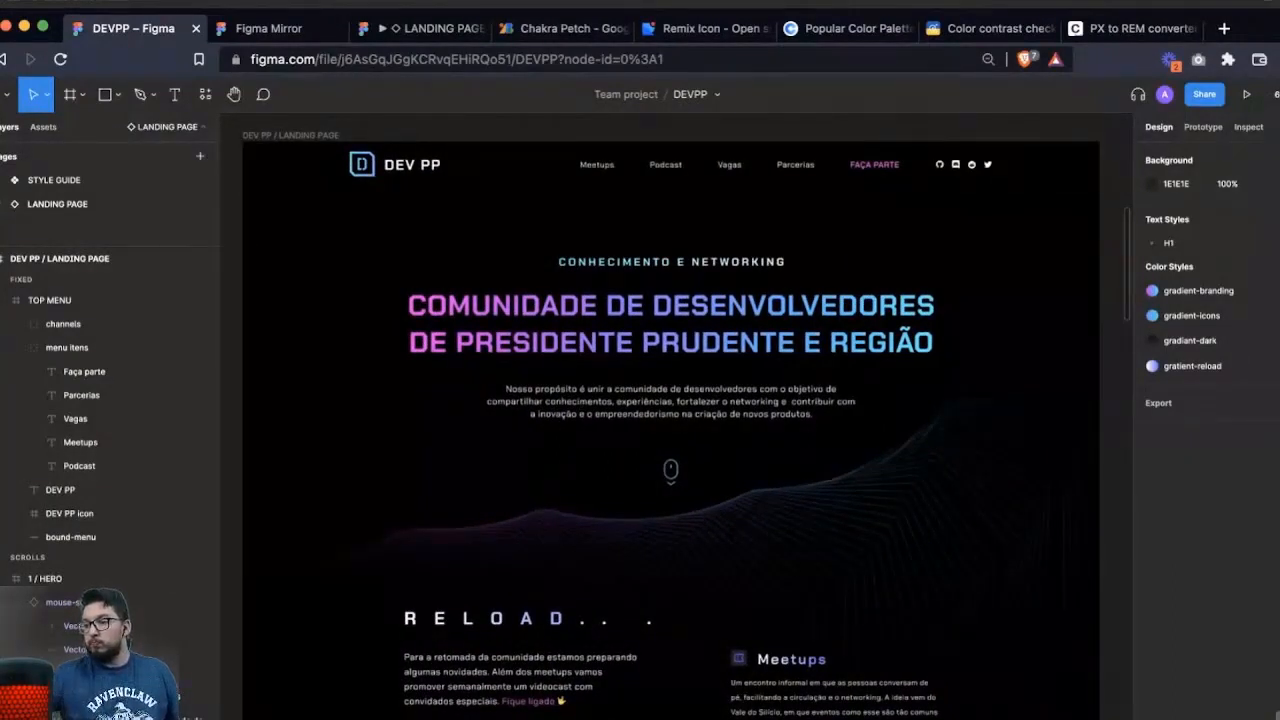
click(290, 135)
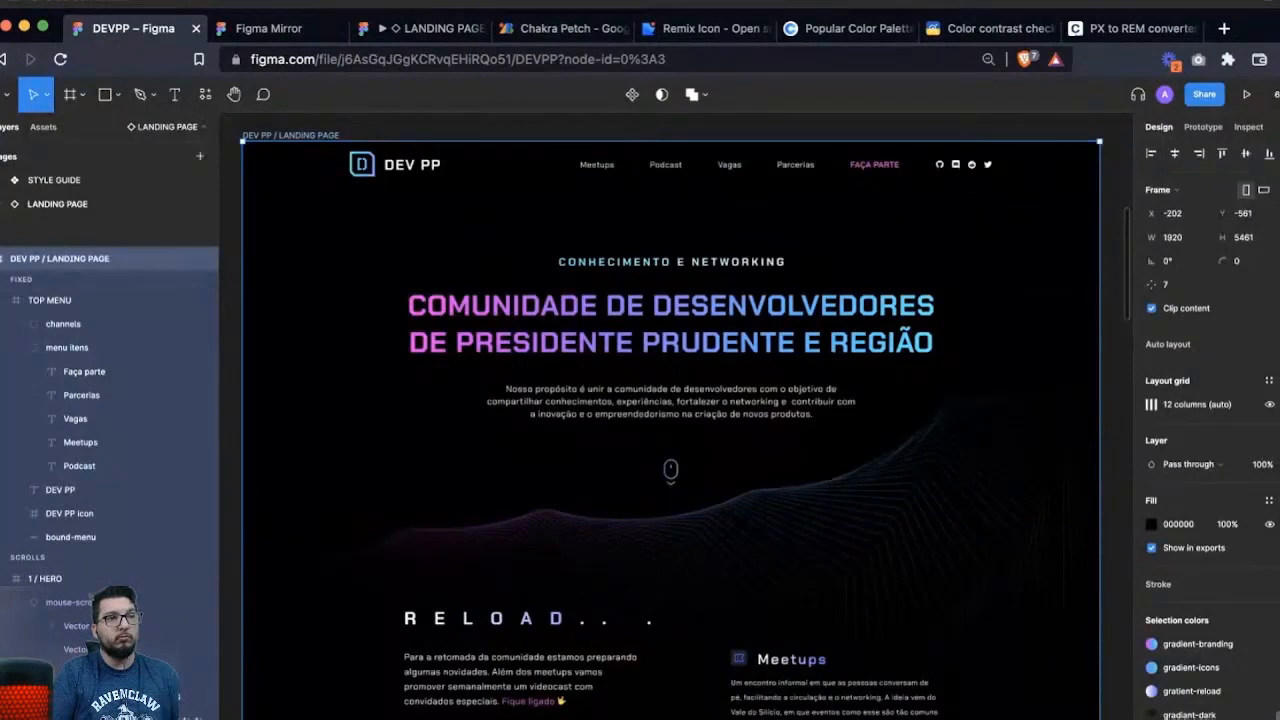
key(Escape)
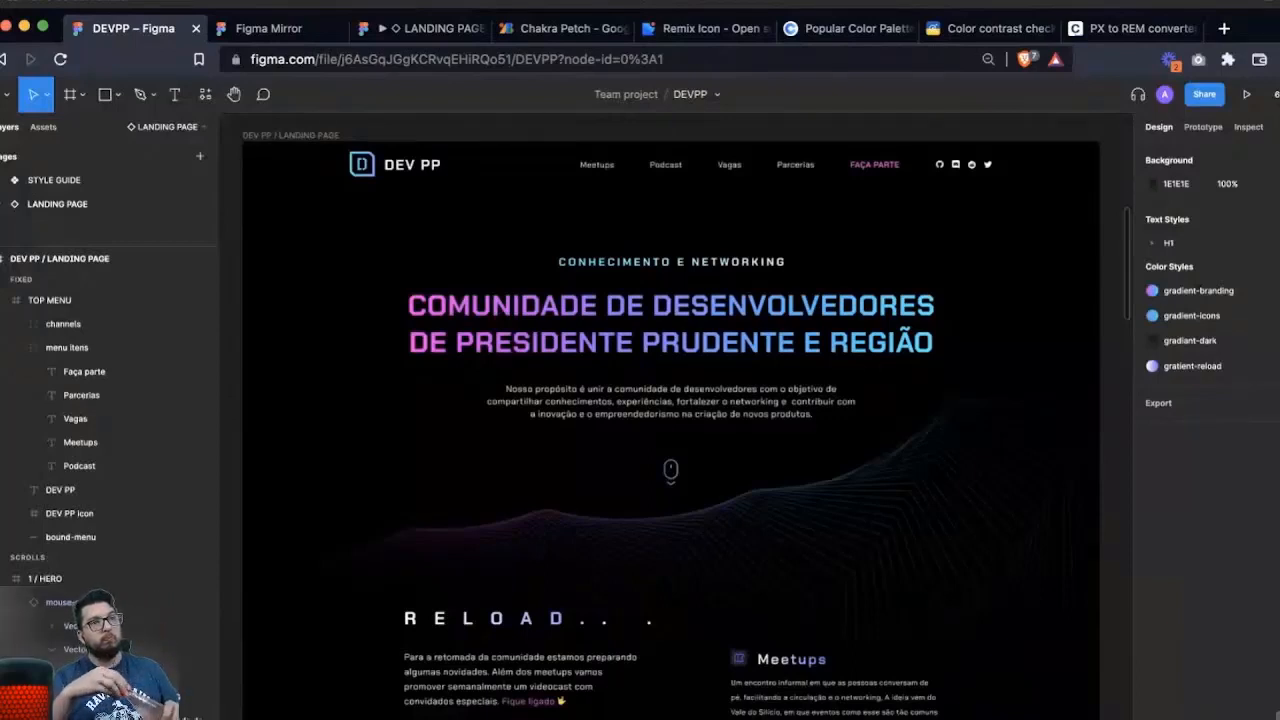
- Compare the heroes of the DEV PP / MOBILE, DEV PP / MOBILE / MENU and DEV PP / LANDING PAGE frames side by side
key(super+minus)
key(super+minus)
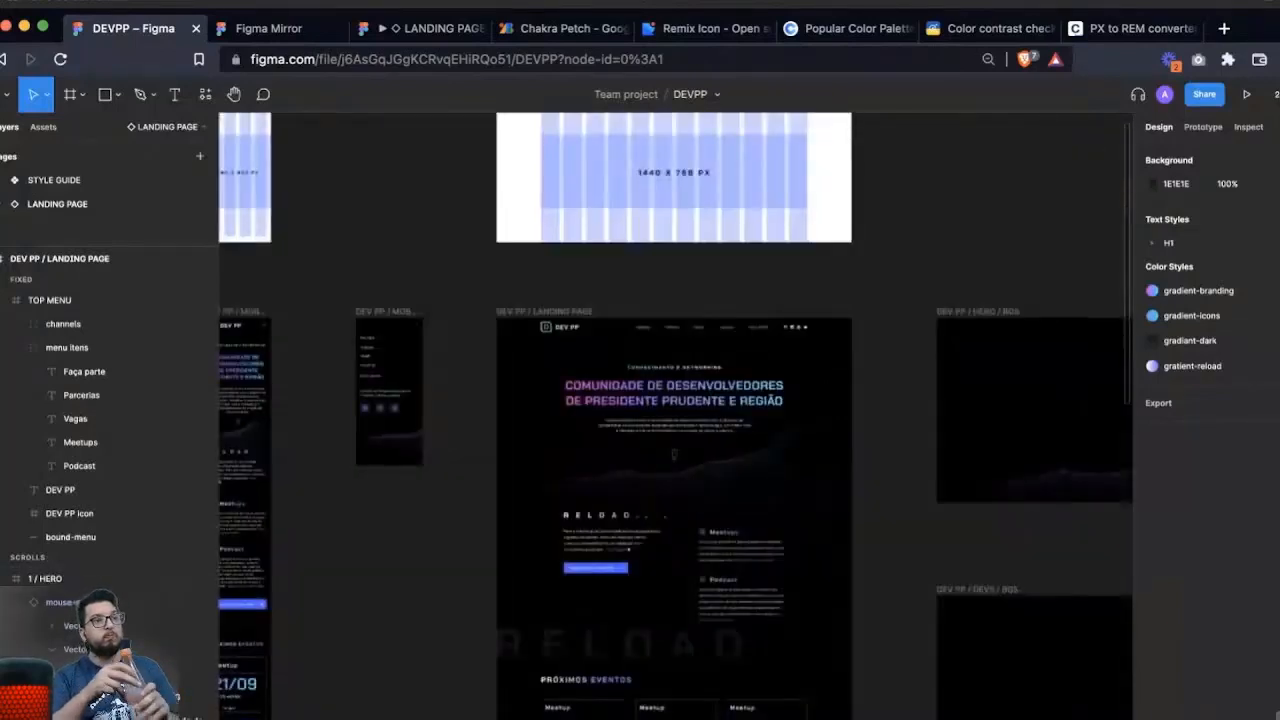
scroll(676, 430, left, 3)
scroll(520, 344, up, 5)
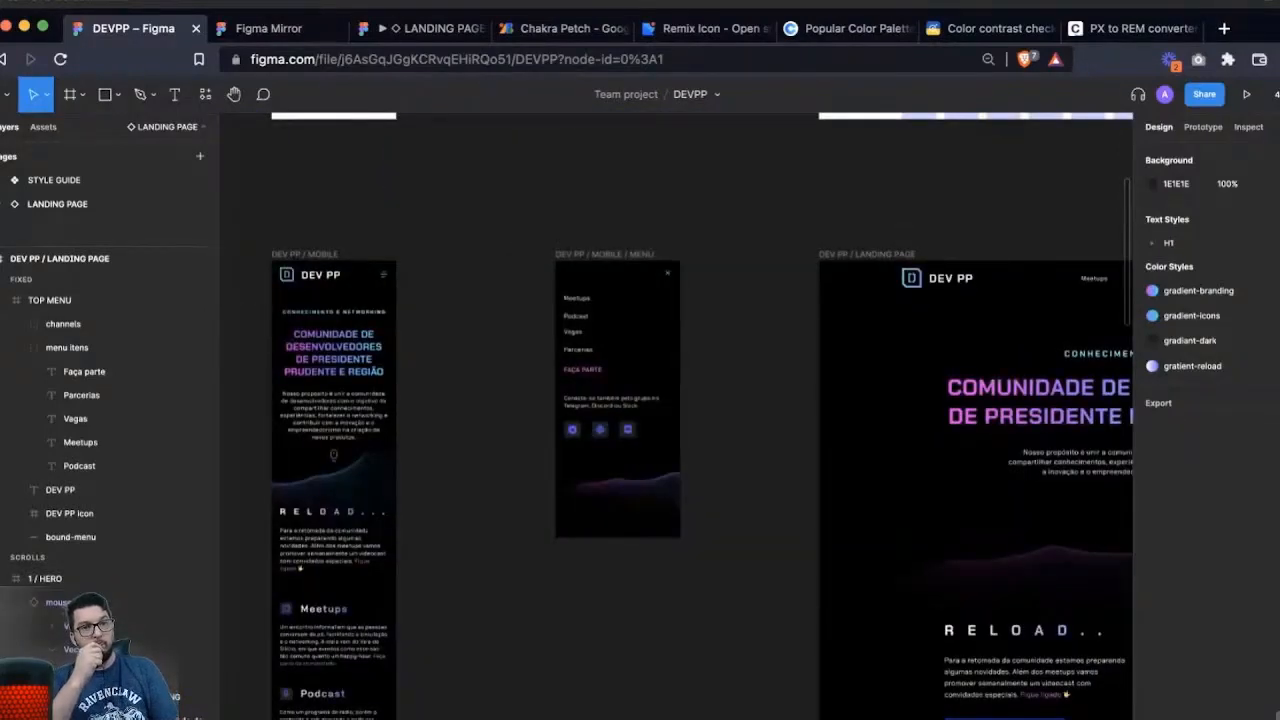
scroll(676, 416, down, 1)
scroll(706, 475, down, 1)
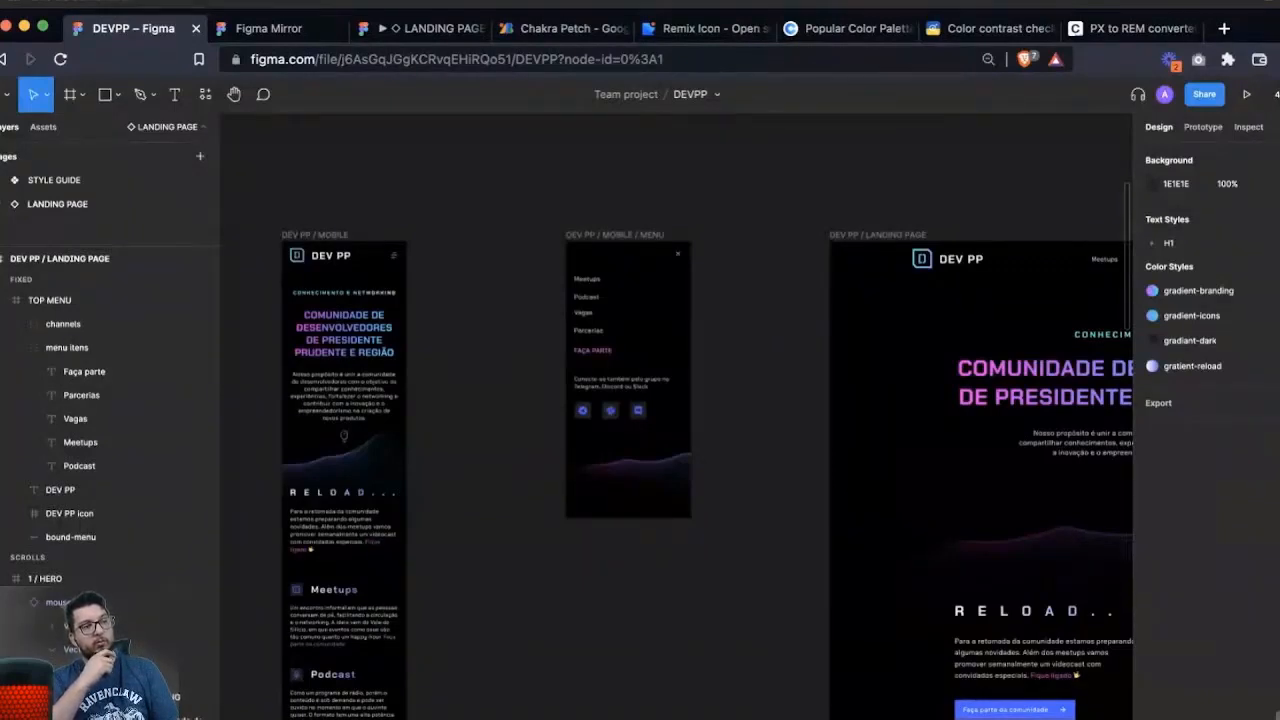
- Return to the STYLE GUIDE page and its typography section covering the desktop, tablet and mobile headline and body styles
click(54, 180)
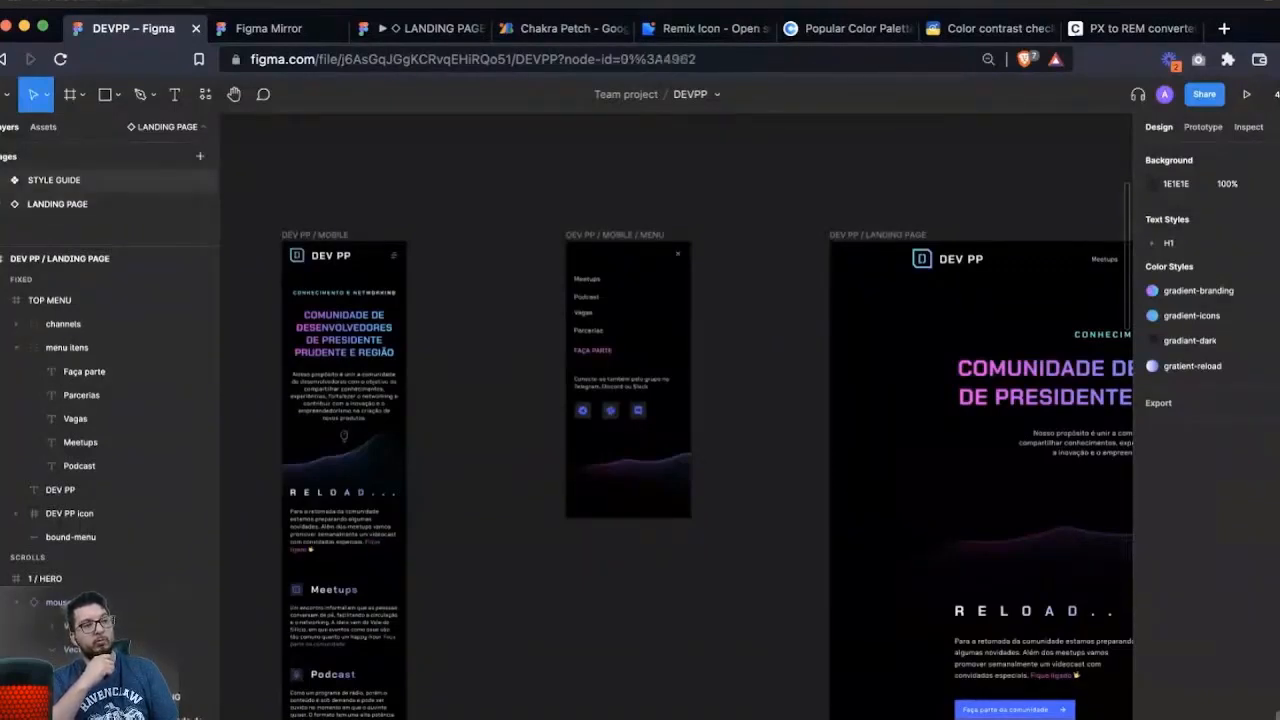
key(Escape)
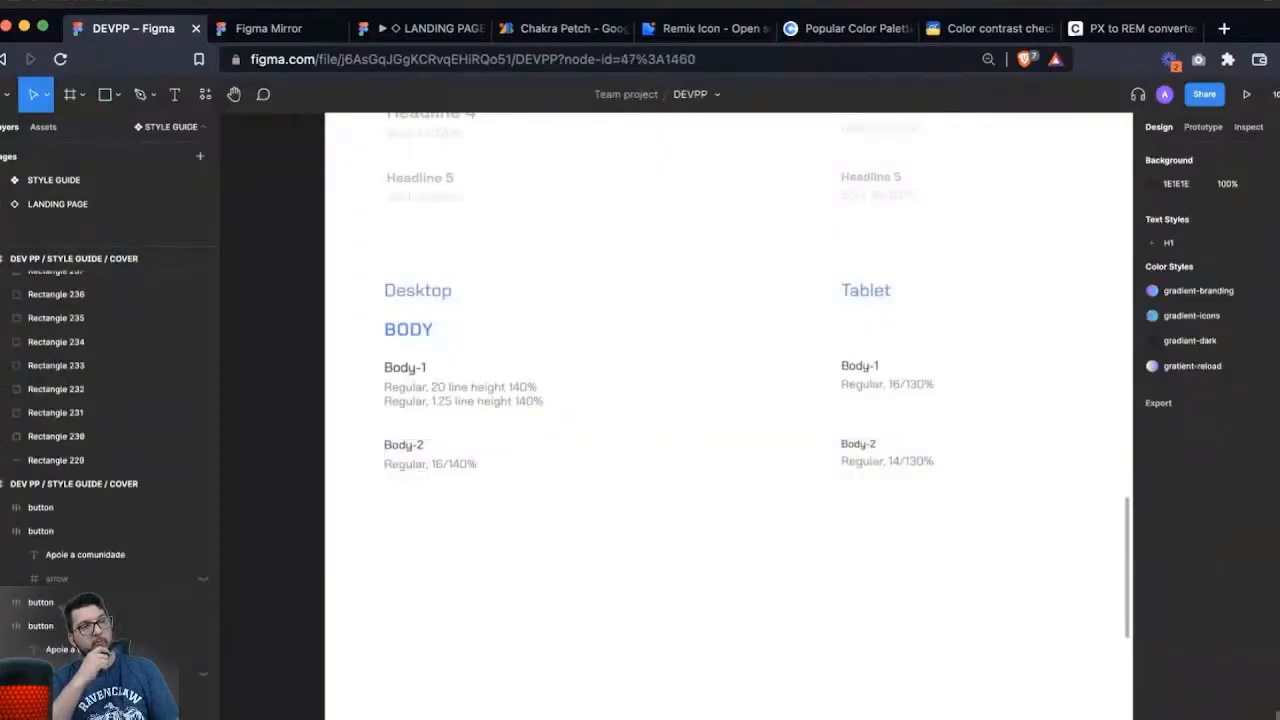
key(minus)
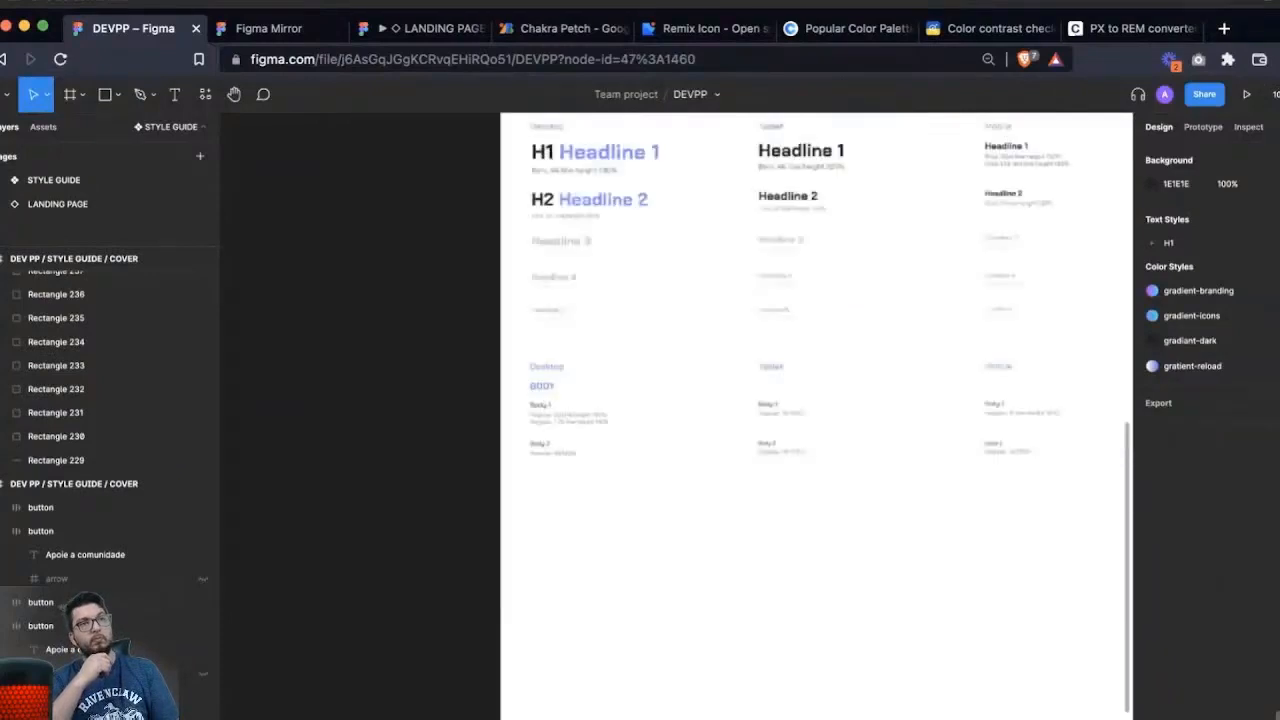
scroll(676, 416, right, 3)
scroll(676, 416, up, 1)
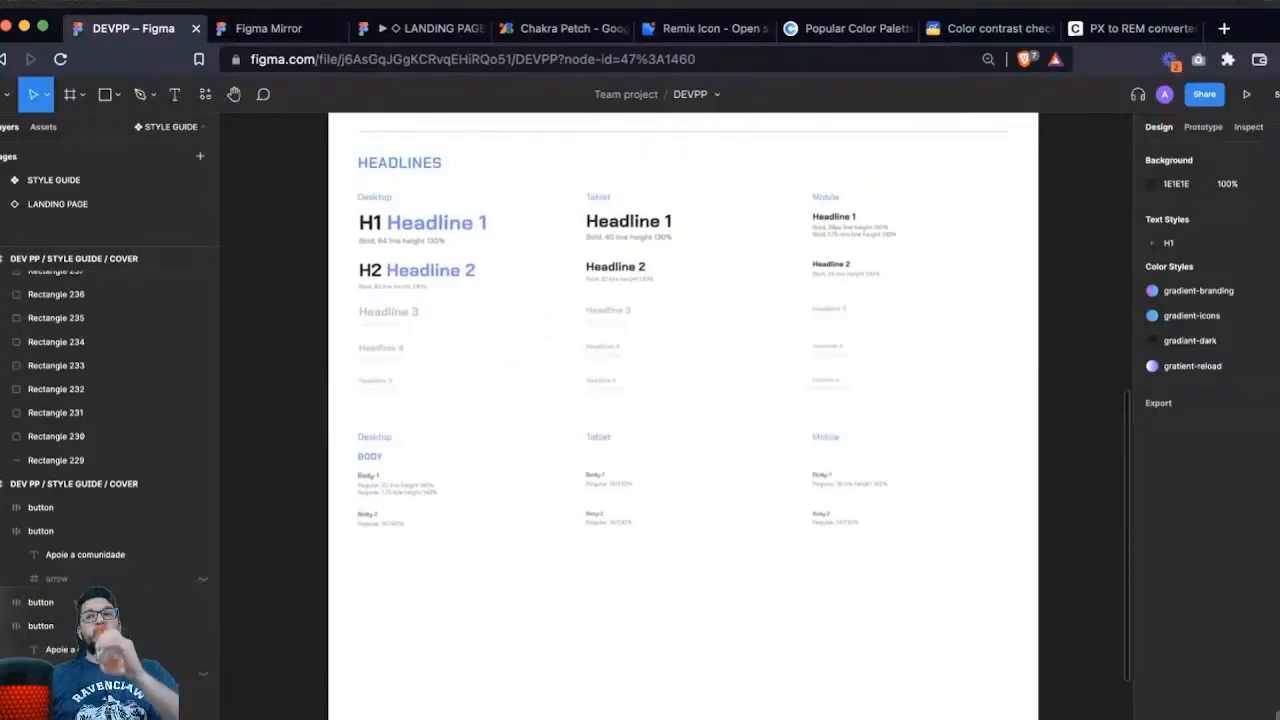
- Move all text styles from the Headline 2 row through the Body-2 row down 22 px, widening the gap below Headline 1
drag(286, 580, 920, 258)
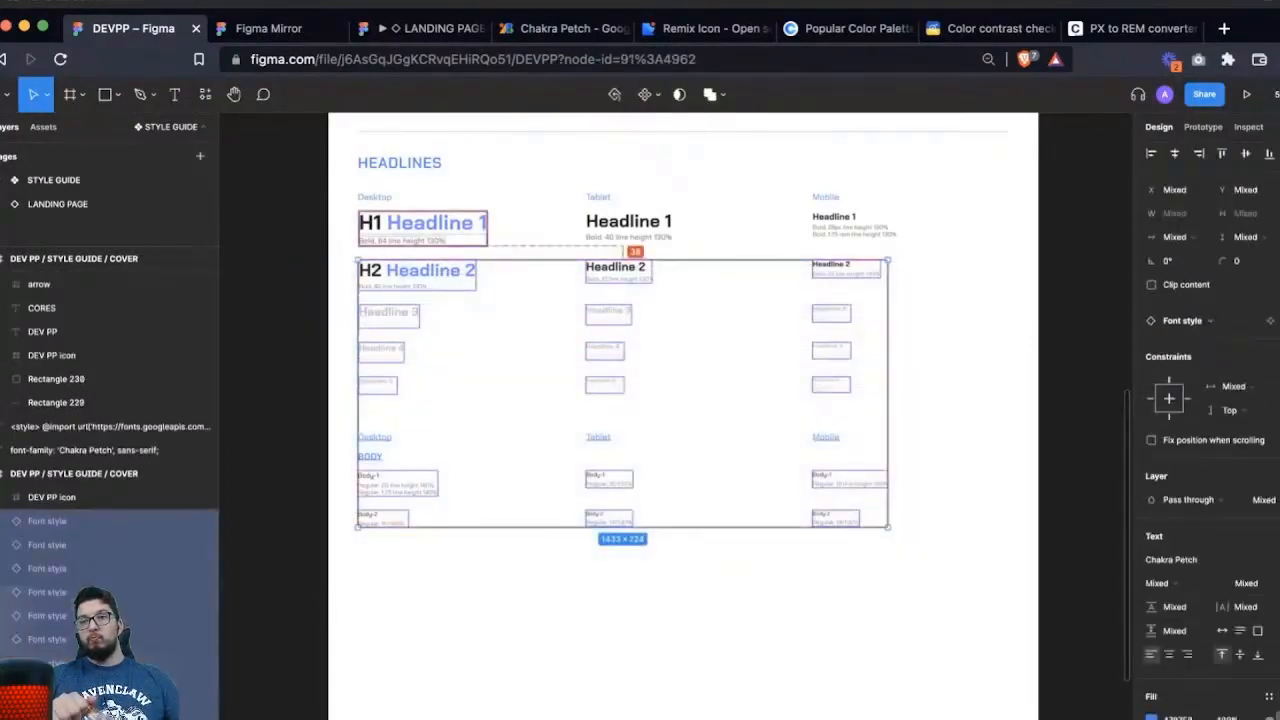
key(shift+Down)
key(alt)
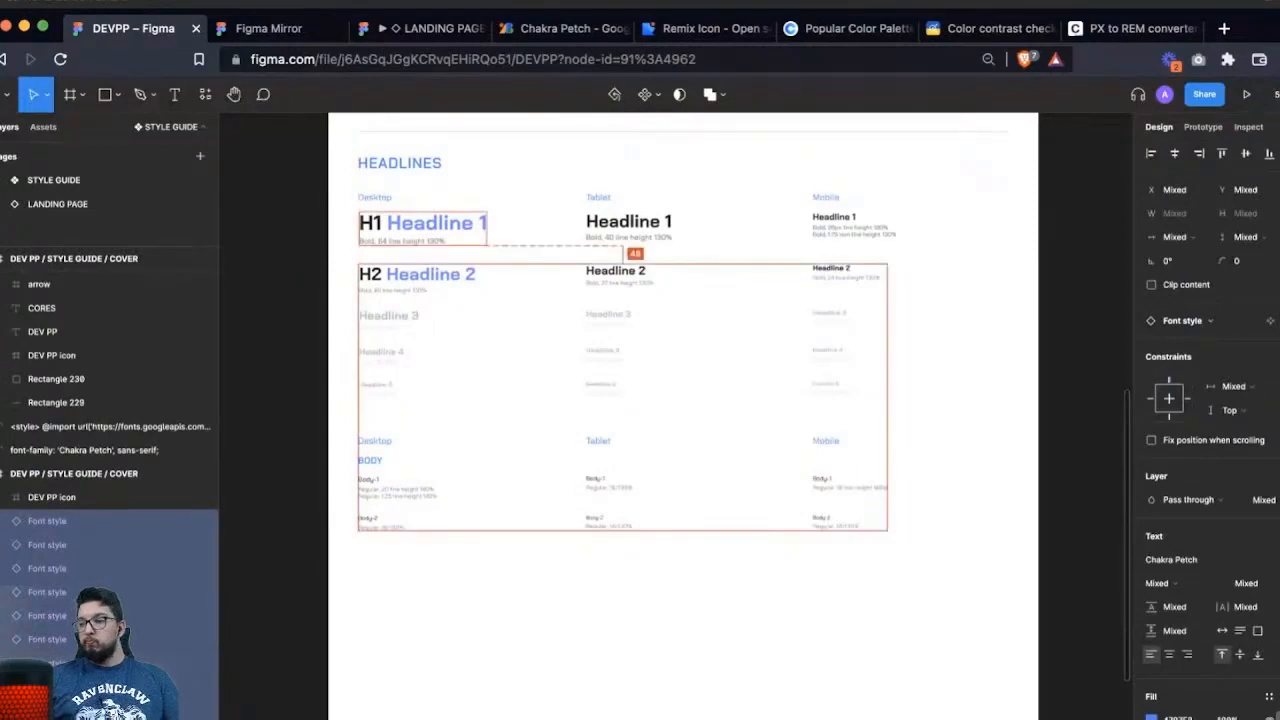
key(shift+Down)
key(alt)
key(Down)
key(Down)
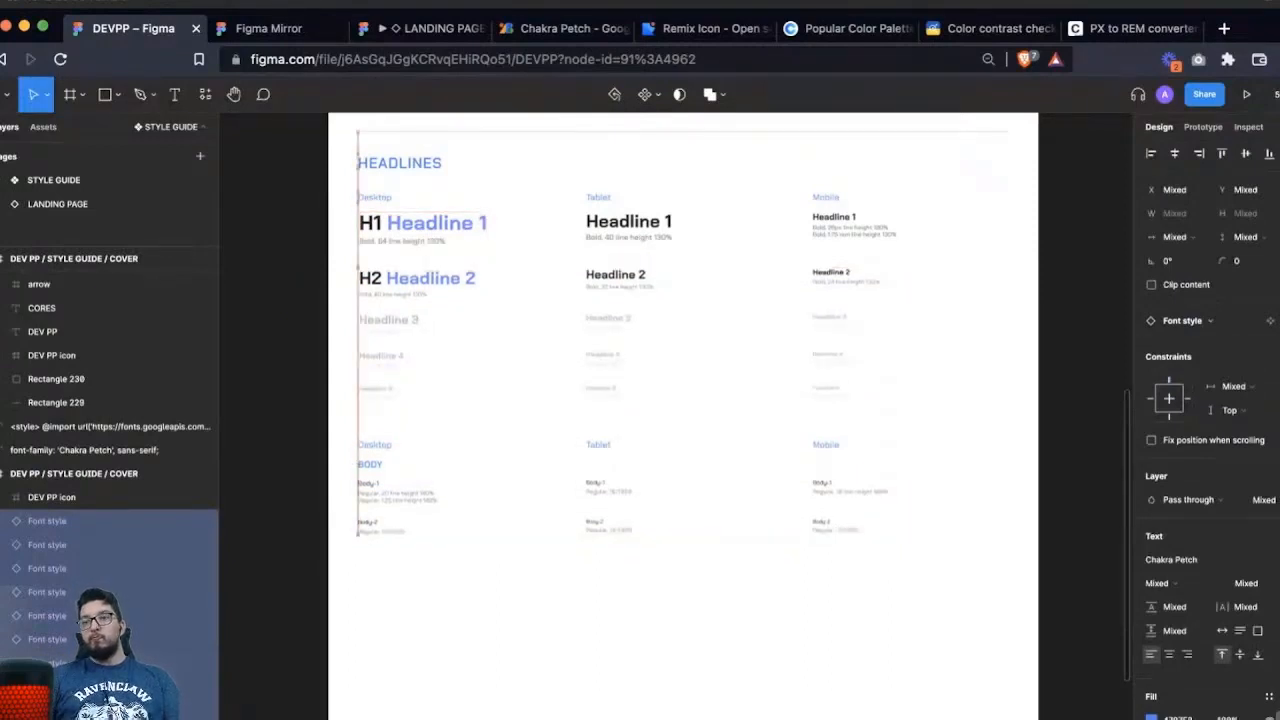
key(alt)
- Select all text styles from the Headline 3 row through the Body-2 row across the desktop, tablet and mobile columns
drag(320, 308, 935, 567)
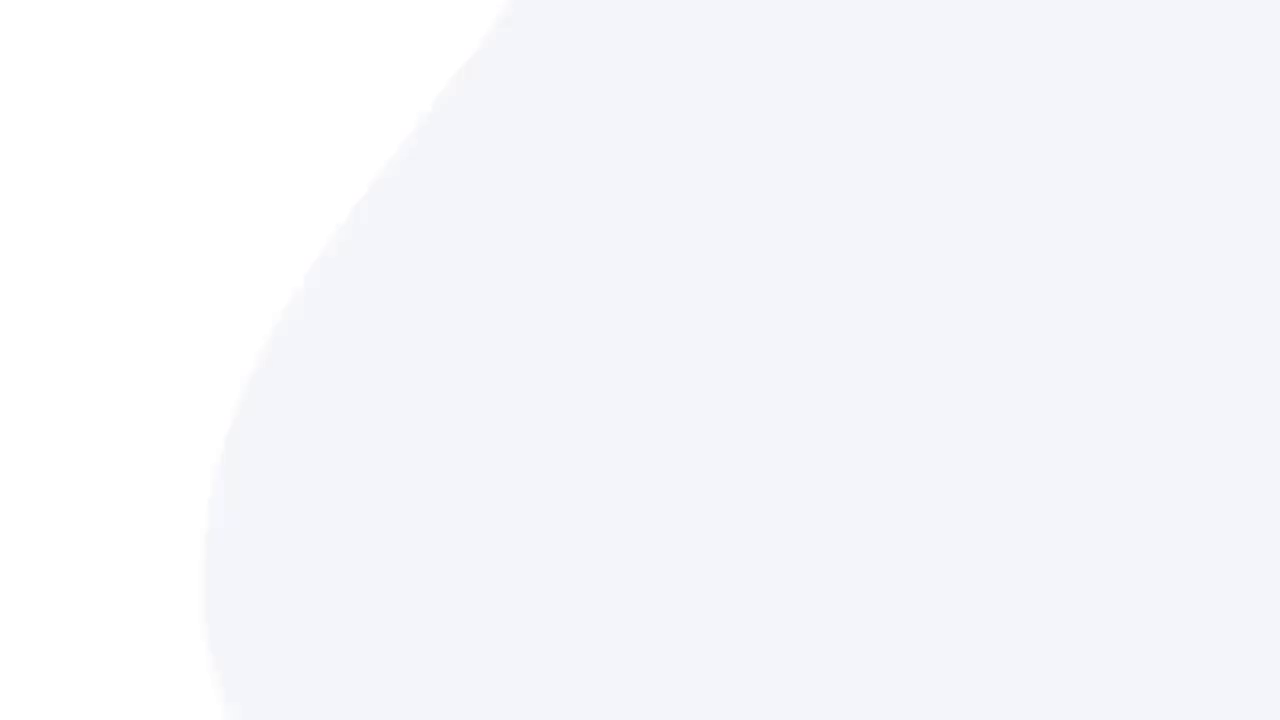